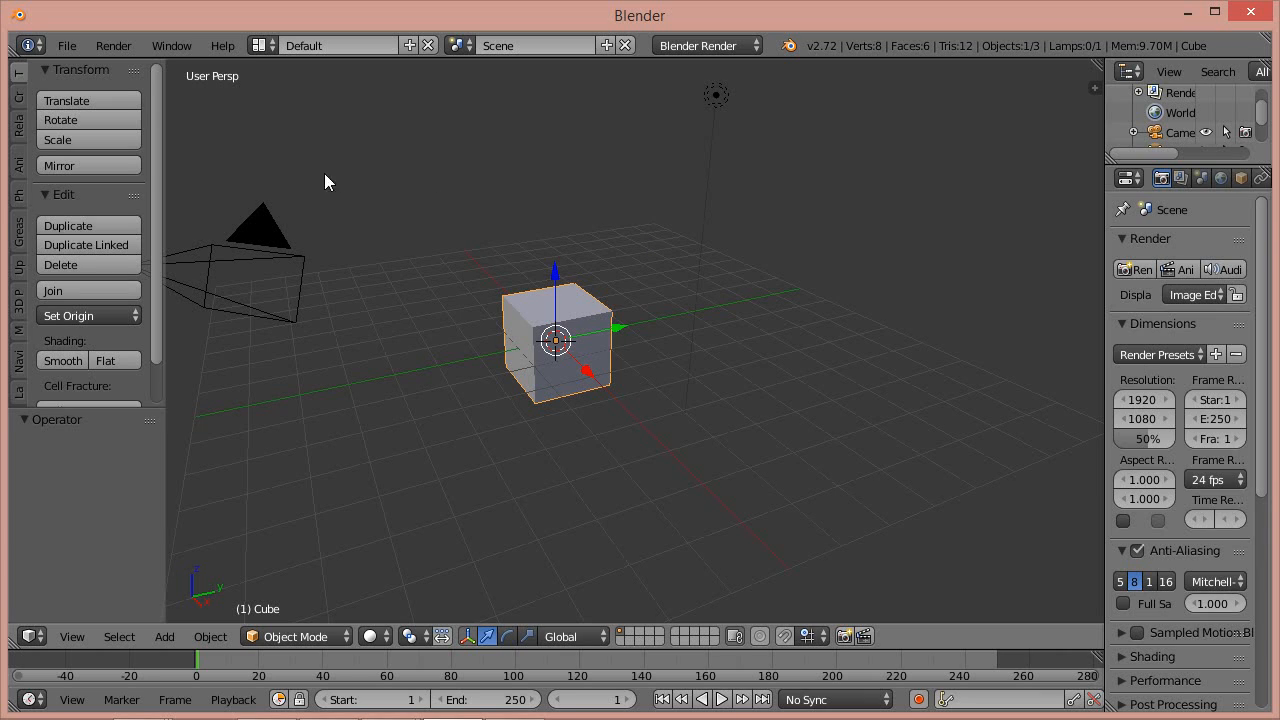
Review the mouse selection and input settings in the user preferences, closing the preferences when done
click(66, 45)
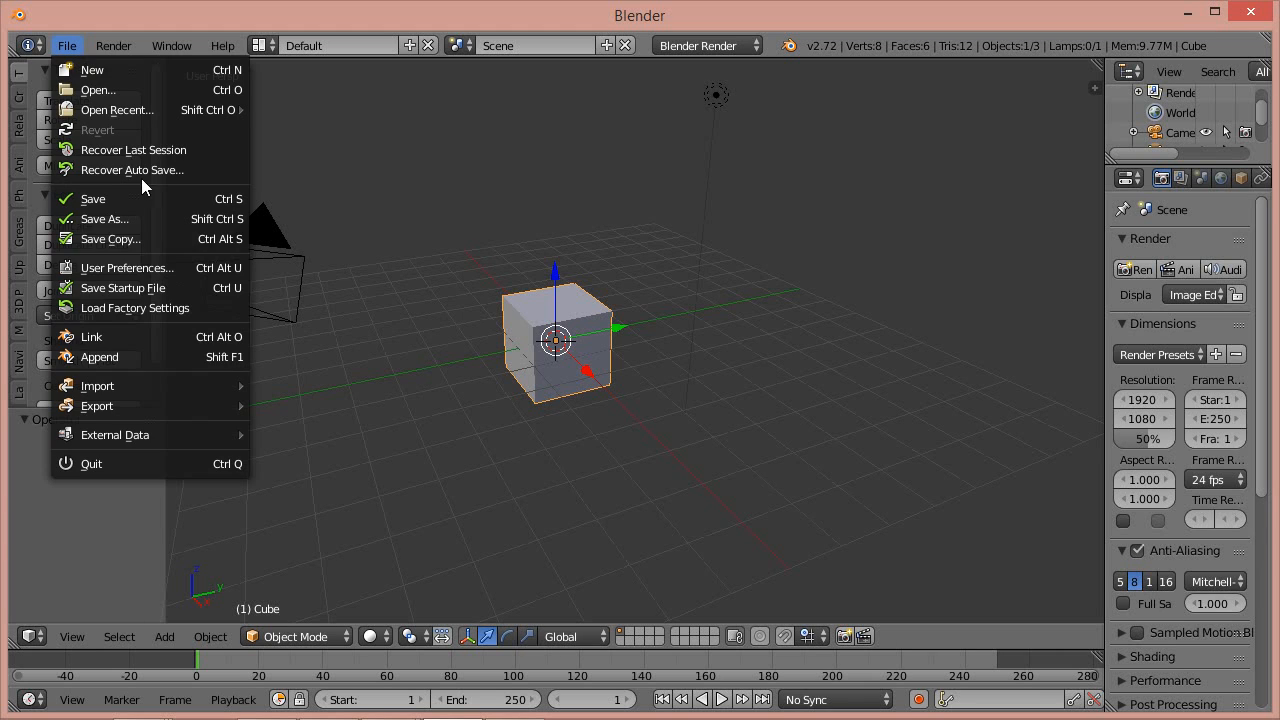
click(152, 268)
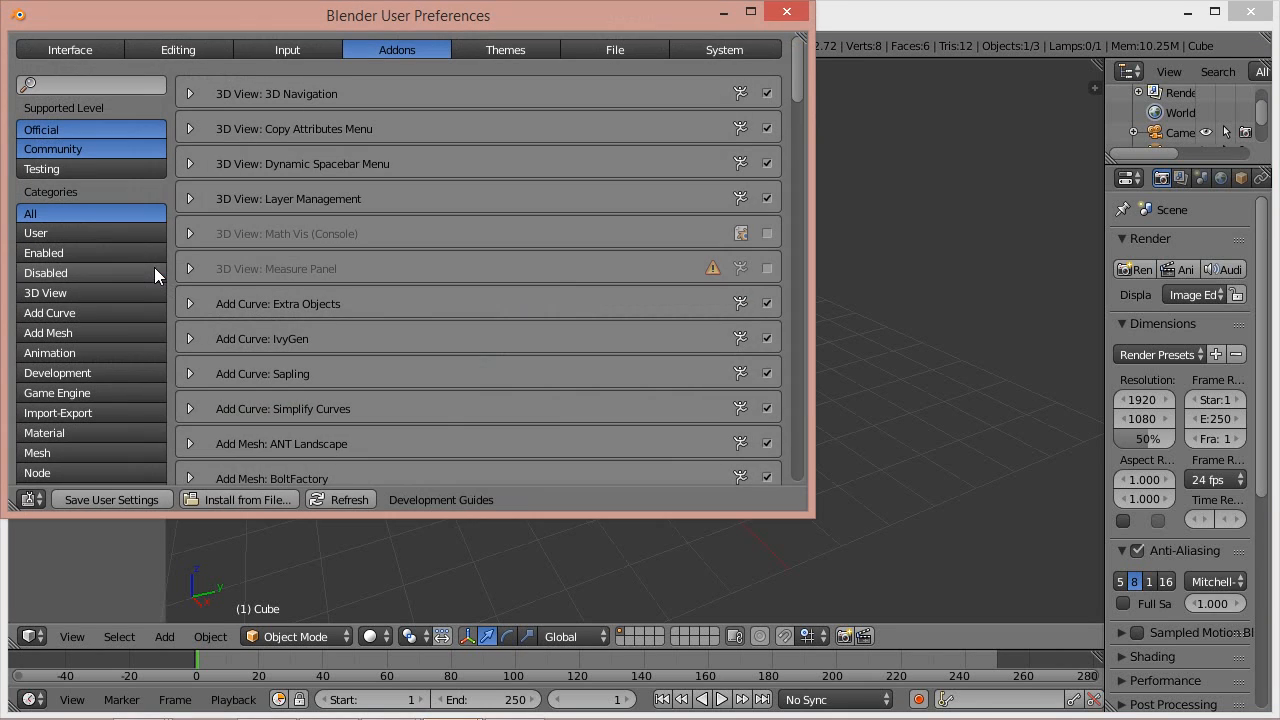
click(301, 45)
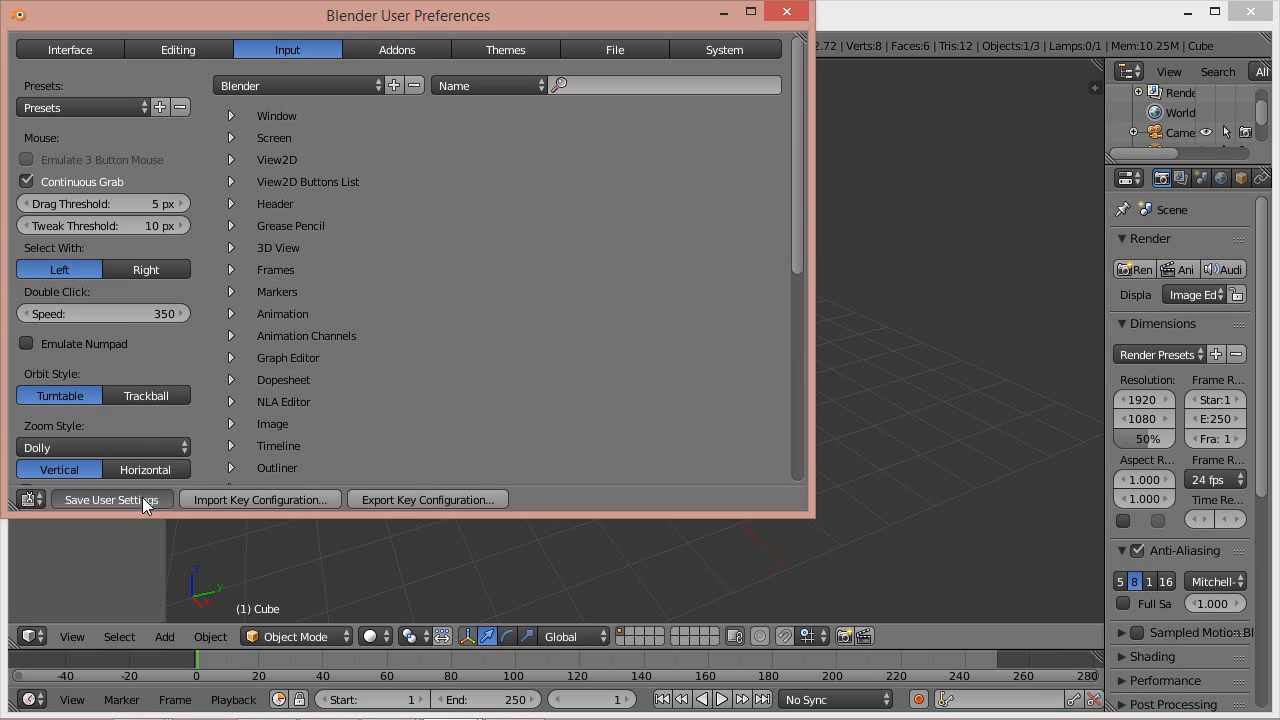
click(787, 11)
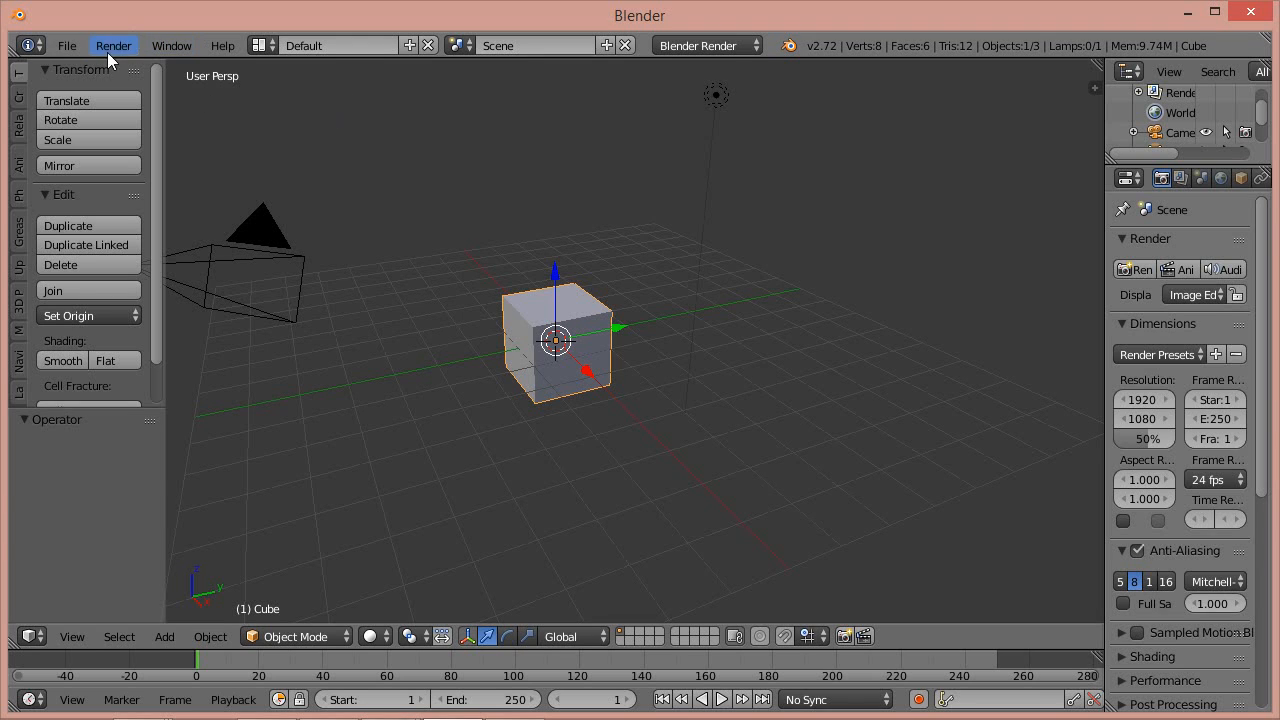
Open the file Base_Female_unwrapped_for_tutorials.blend from the blender_saves folder
click(65, 49)
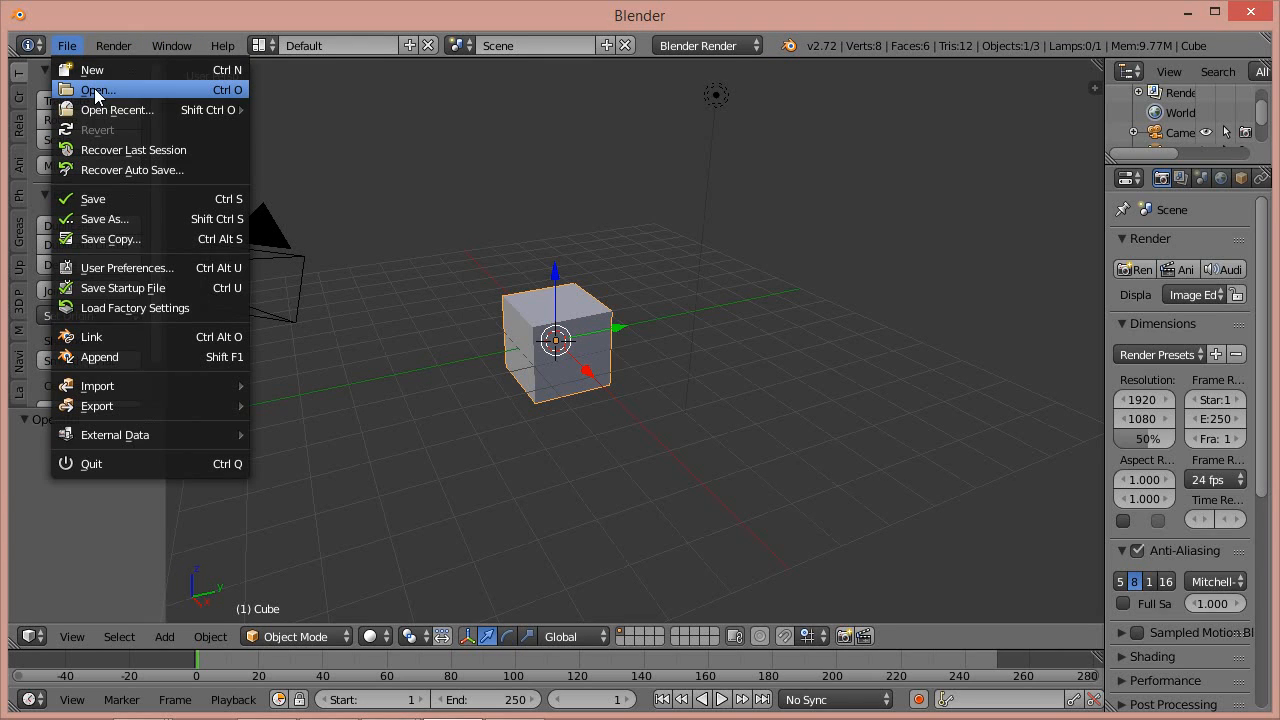
click(94, 89)
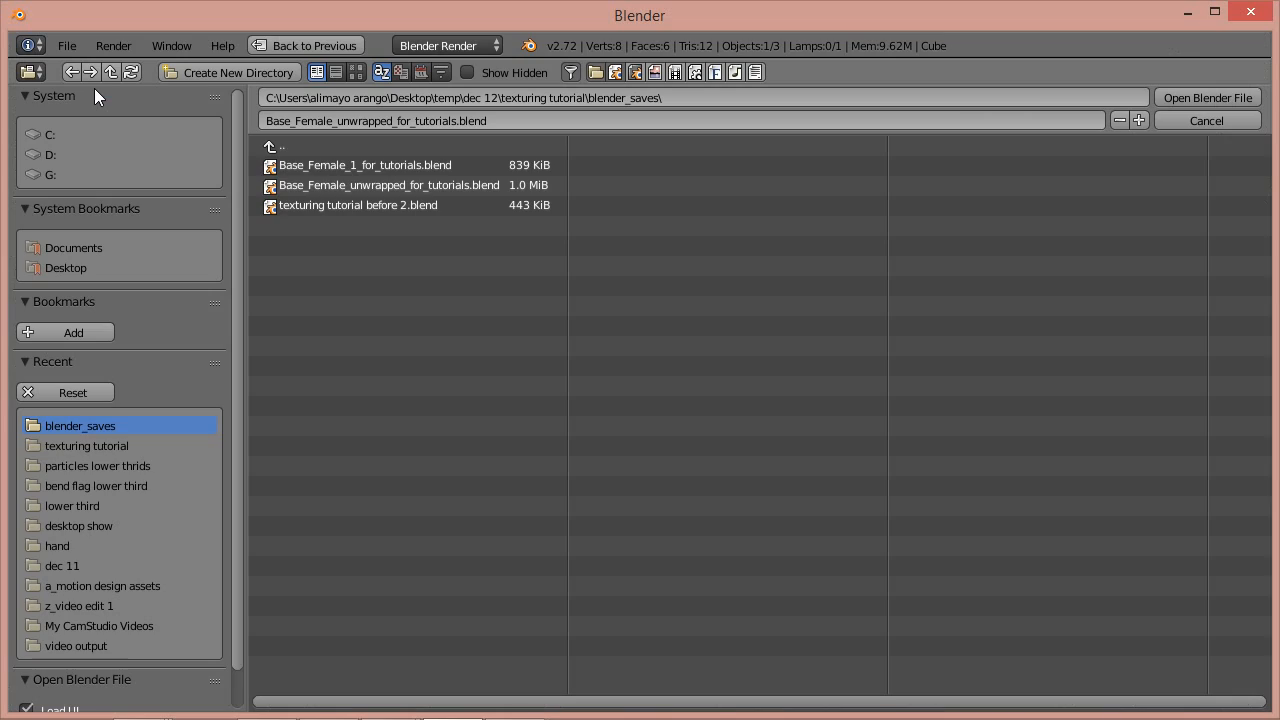
click(422, 184)
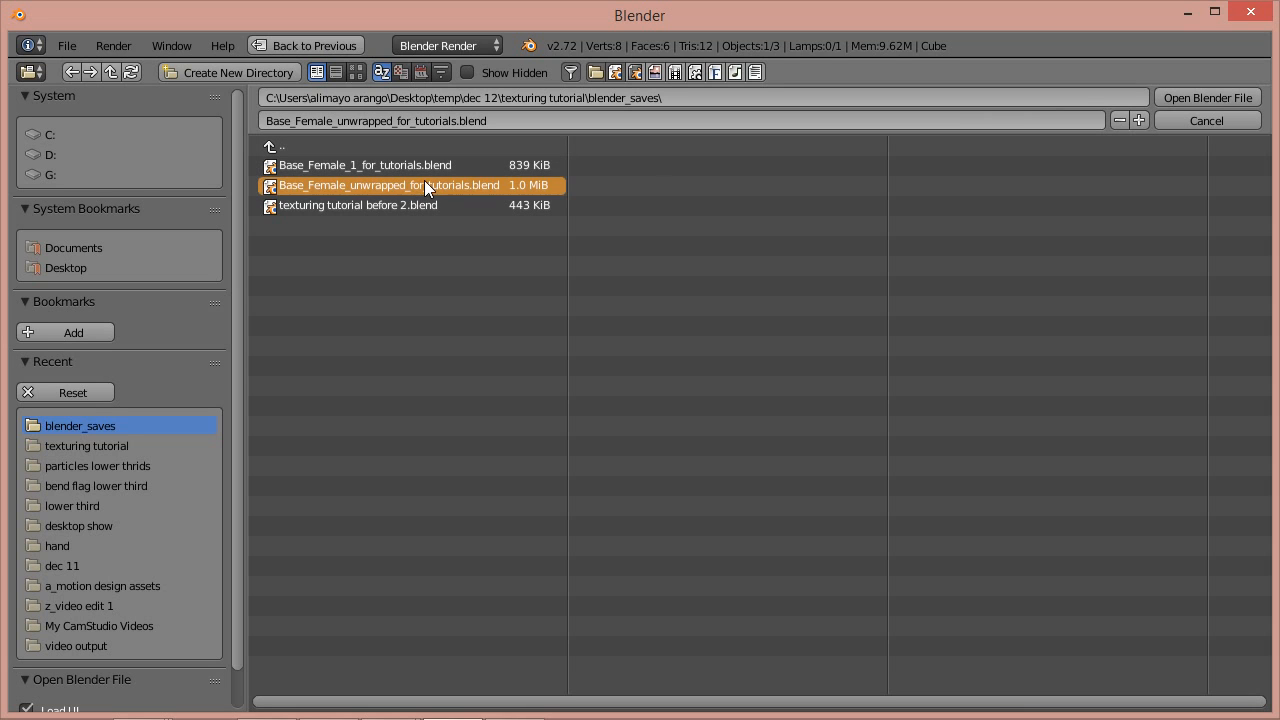
click(1218, 98)
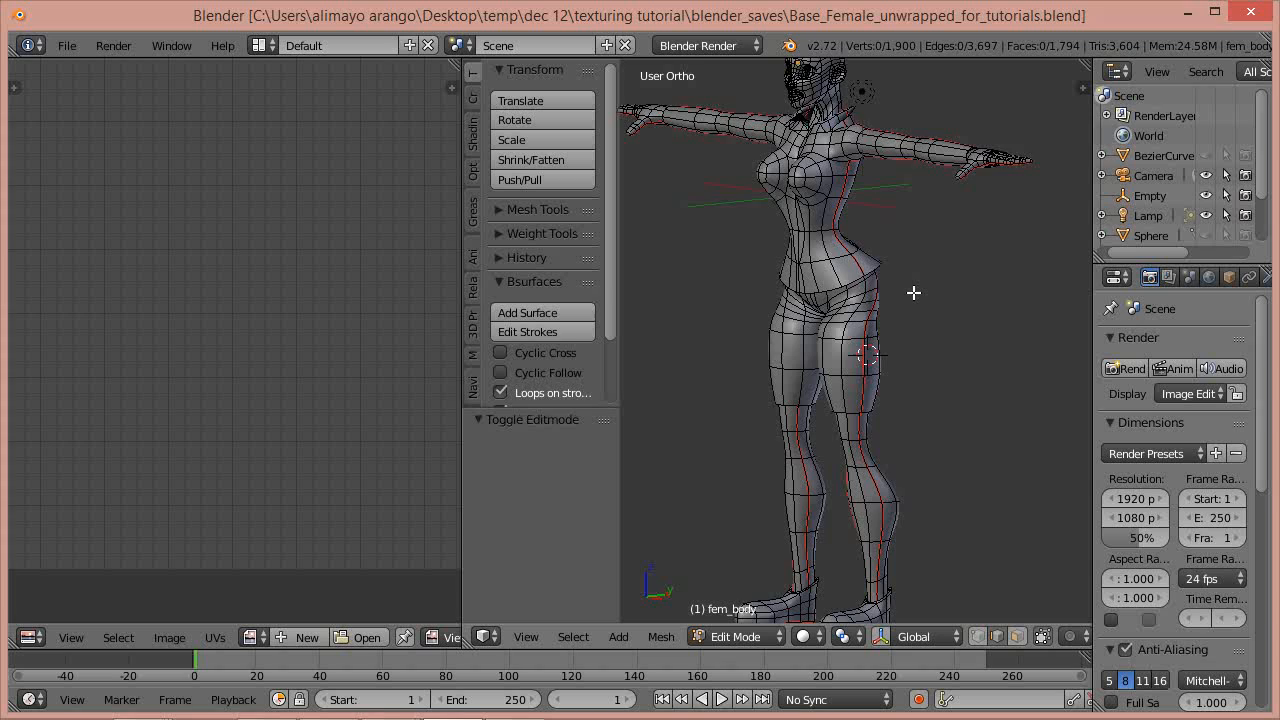
Select the entire fem_body mesh to view its full UV layout in the UV editor
scroll(913, 292, down, 1)
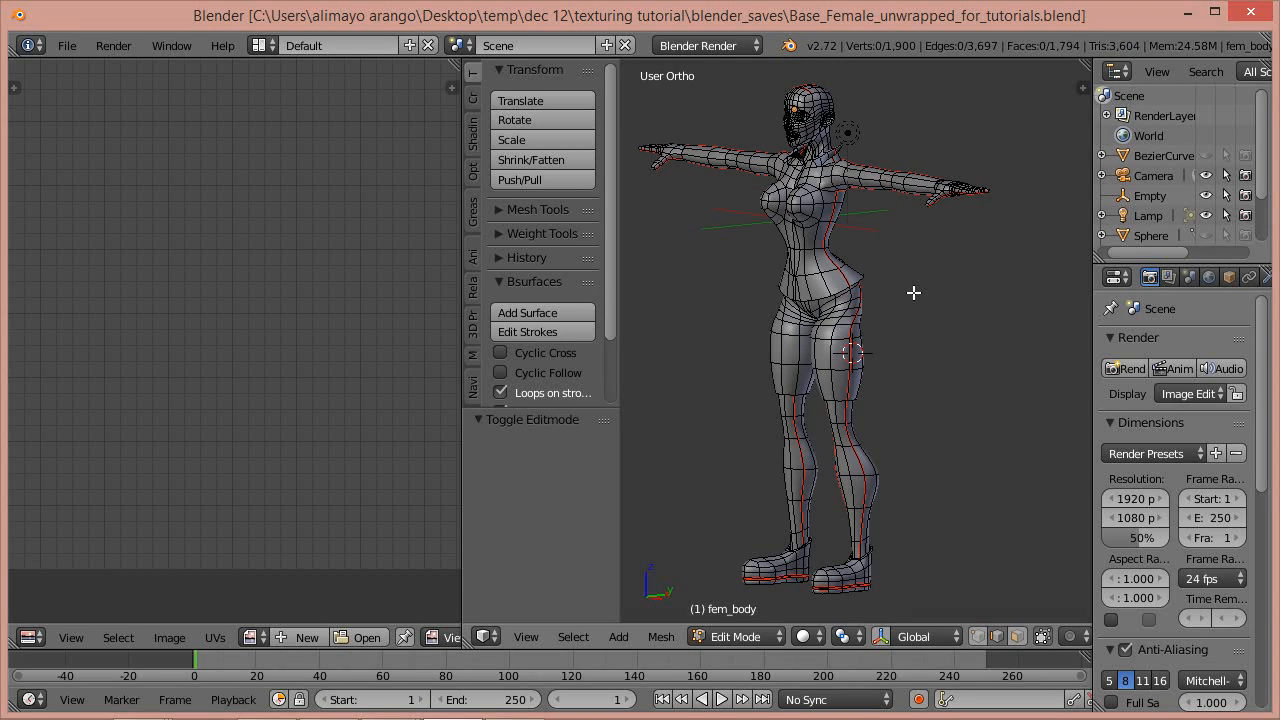
scroll(315, 391, down, 1)
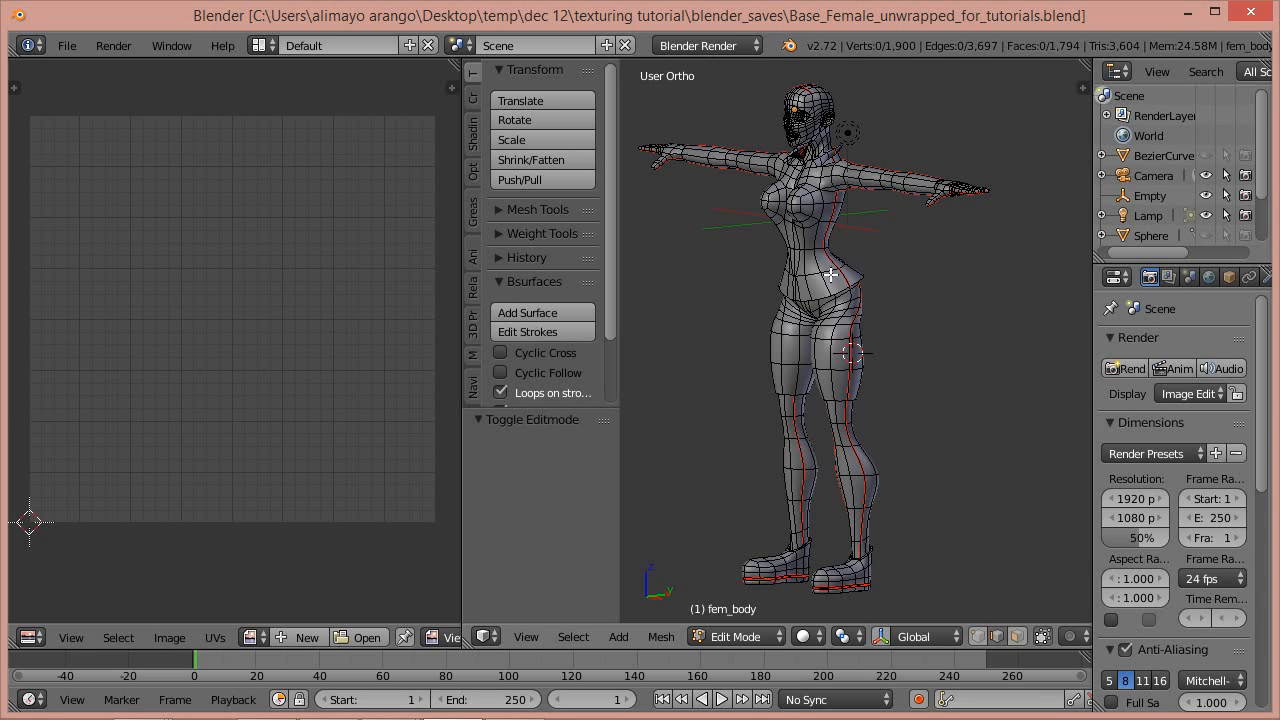
key(a)
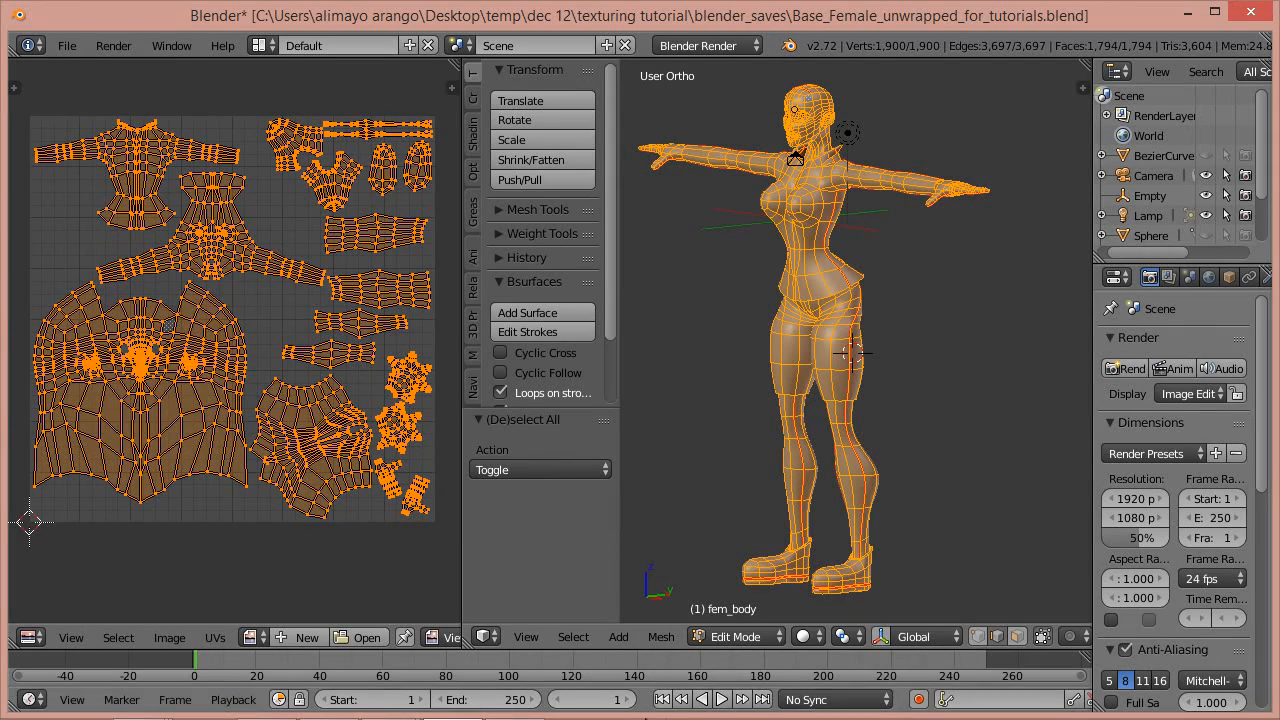
Switch to GIMP to look over its workspace, and return to Blender
mouse_move(668, 714)
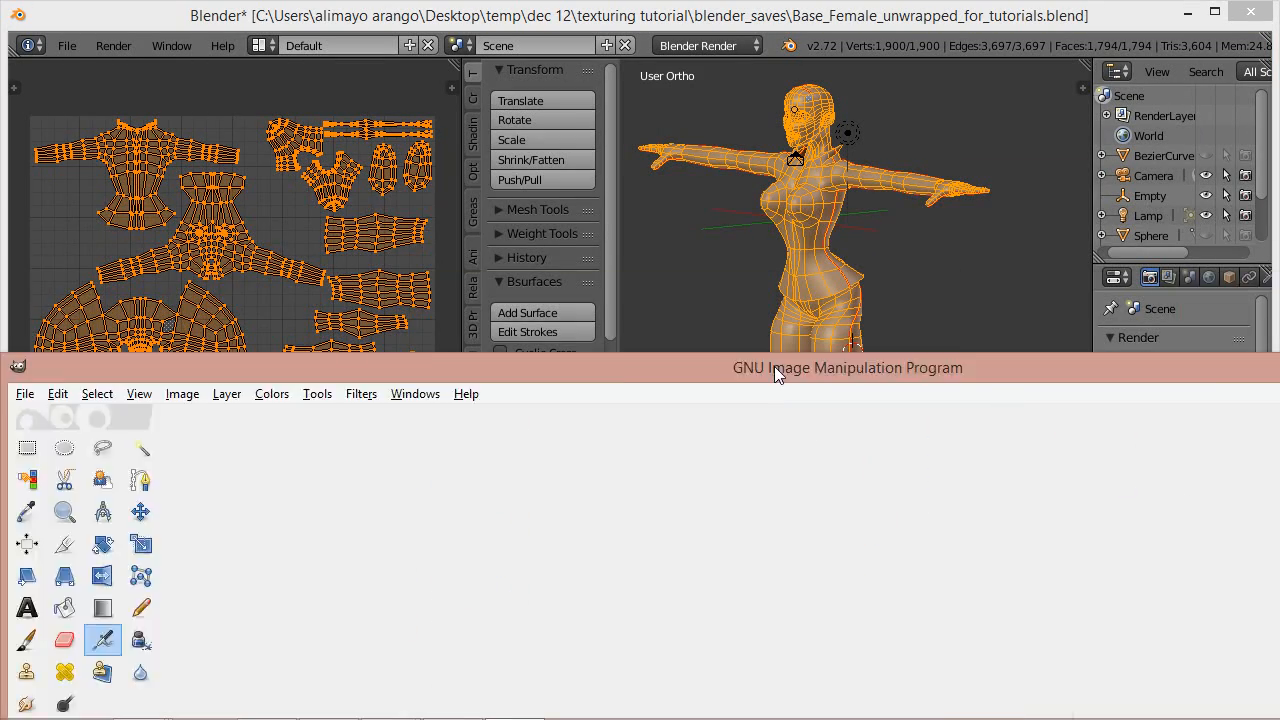
drag(774, 366, 662, 201)
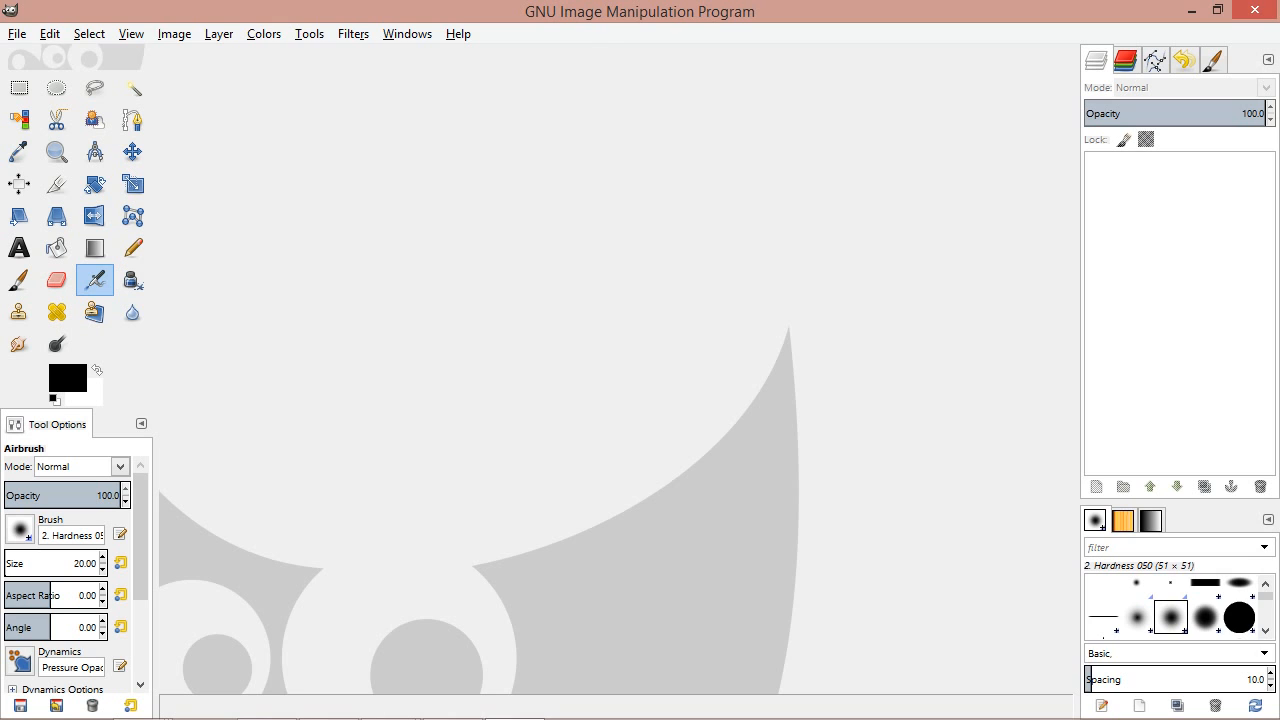
click(1192, 10)
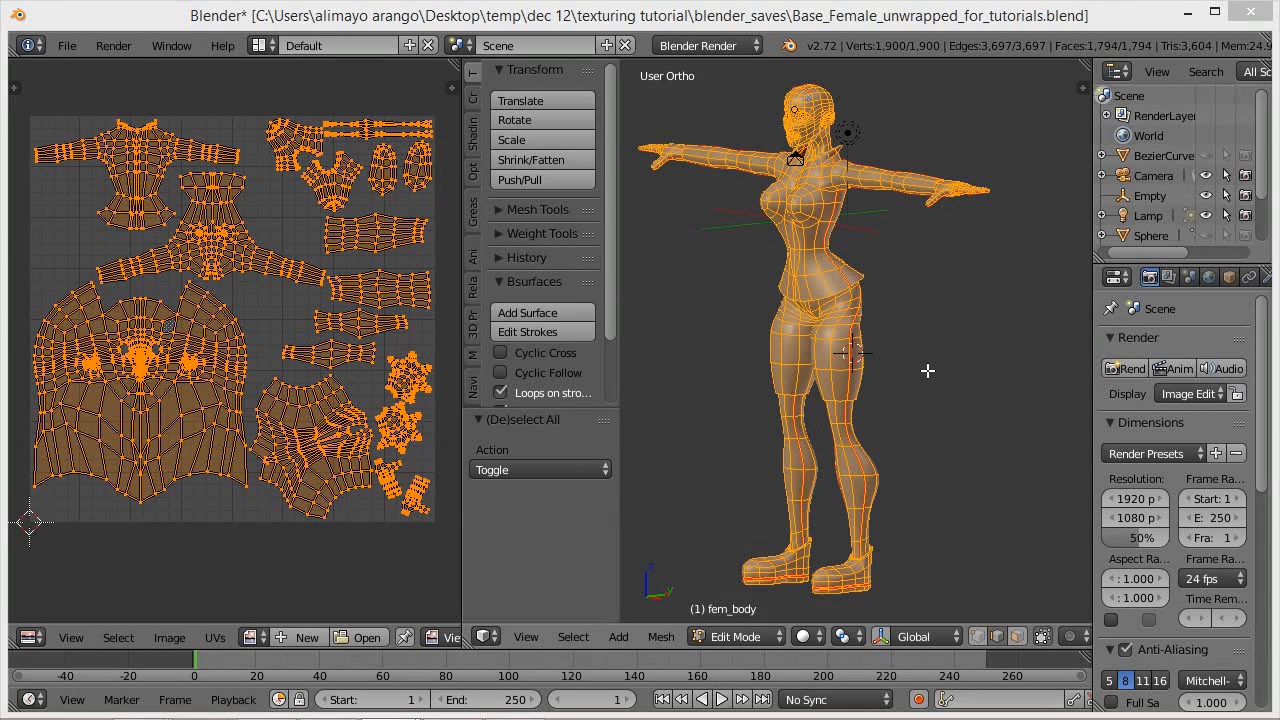
Widen the properties area and reselect the whole fem_body mesh so all its UVs are shown
key(a)
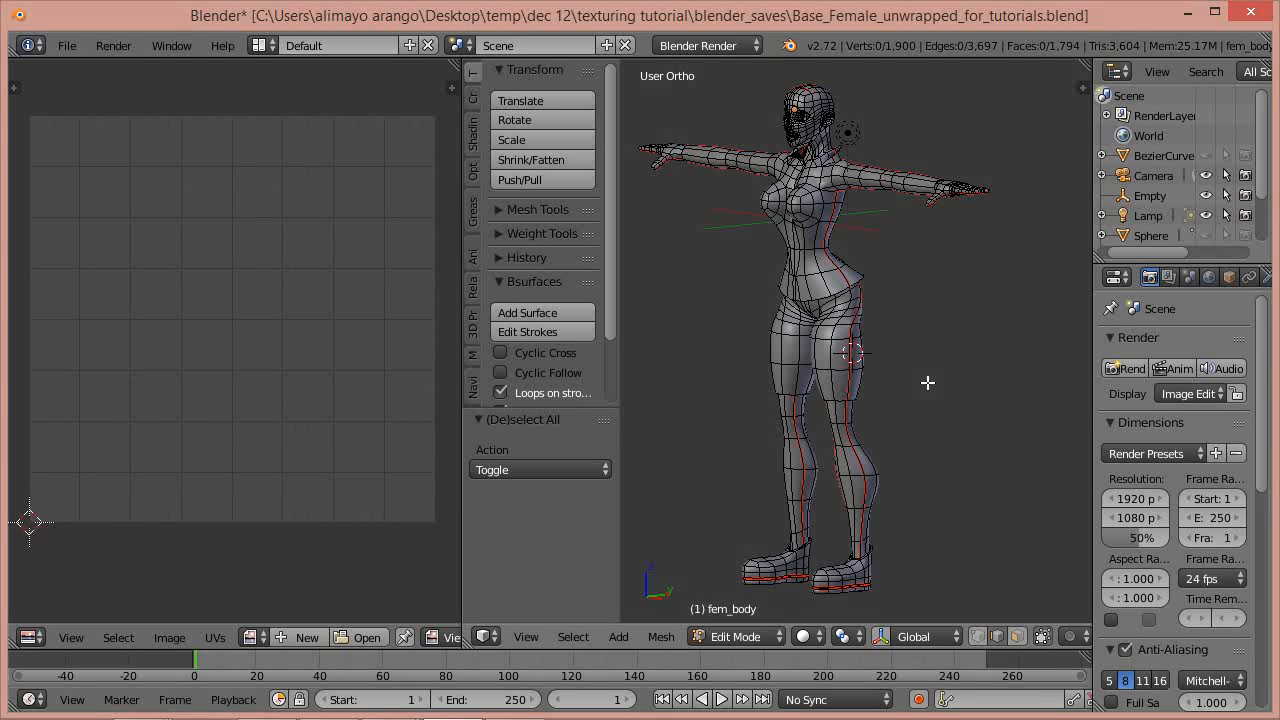
drag(1093, 398, 1038, 396)
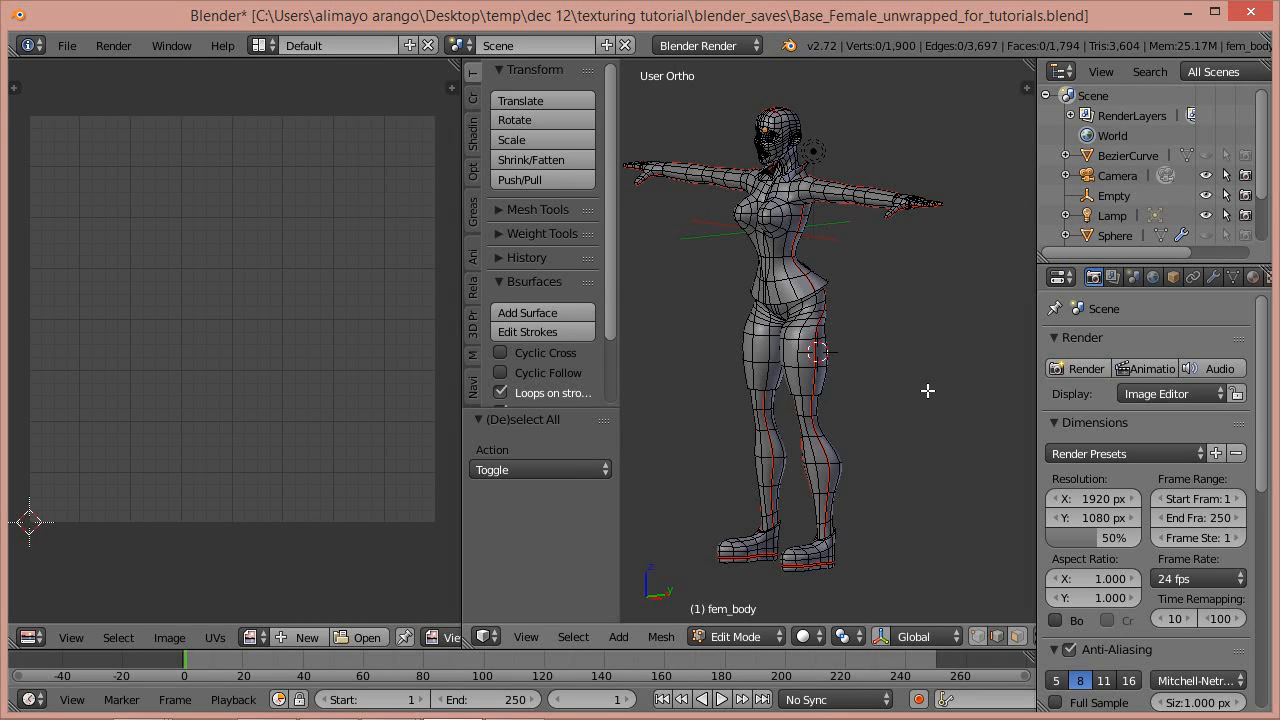
key(a)
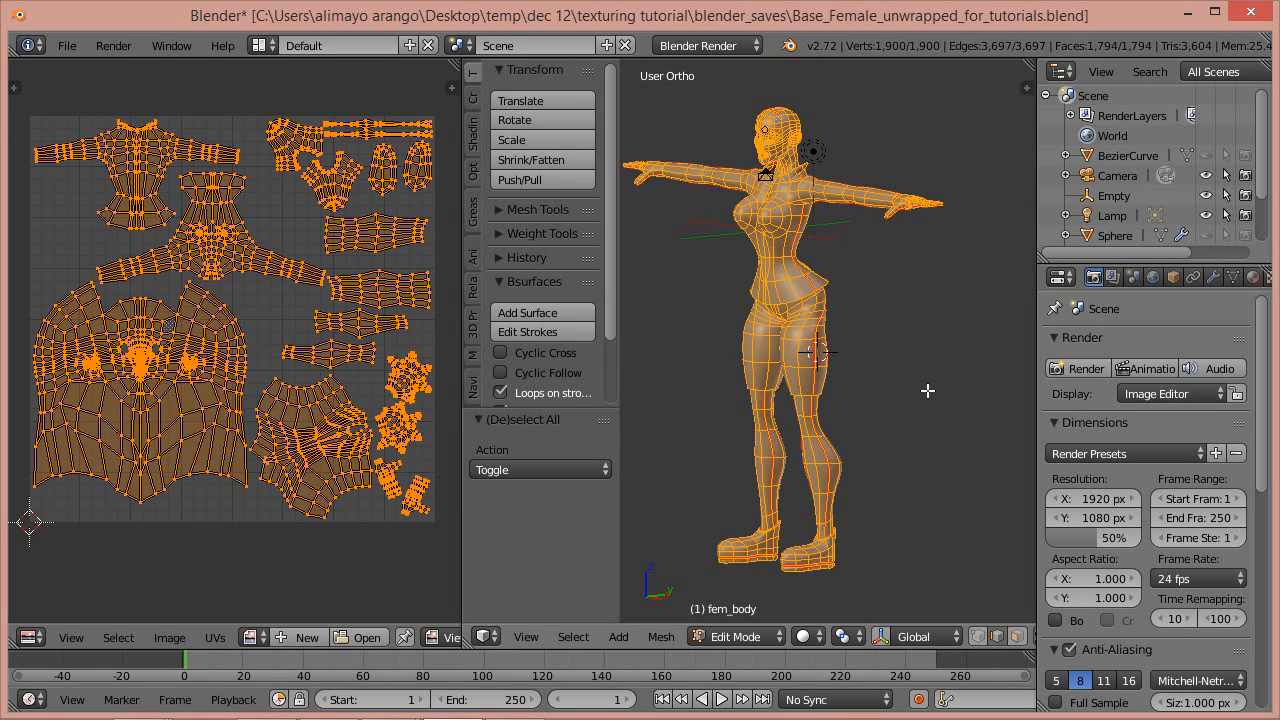
Export the body's UV layout to the uvMaps folder as UV_Base_Female_unwrapped_for_tutorials.png
click(215, 638)
key(ctrl+p)
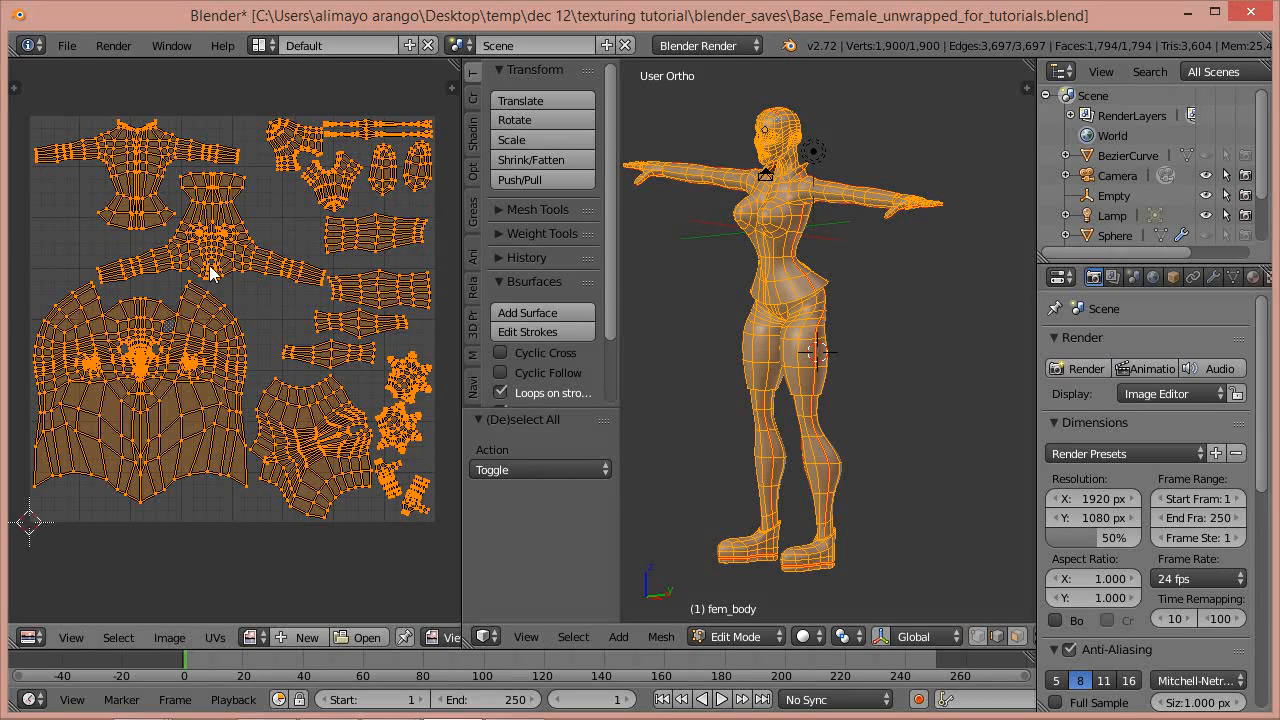
click(211, 638)
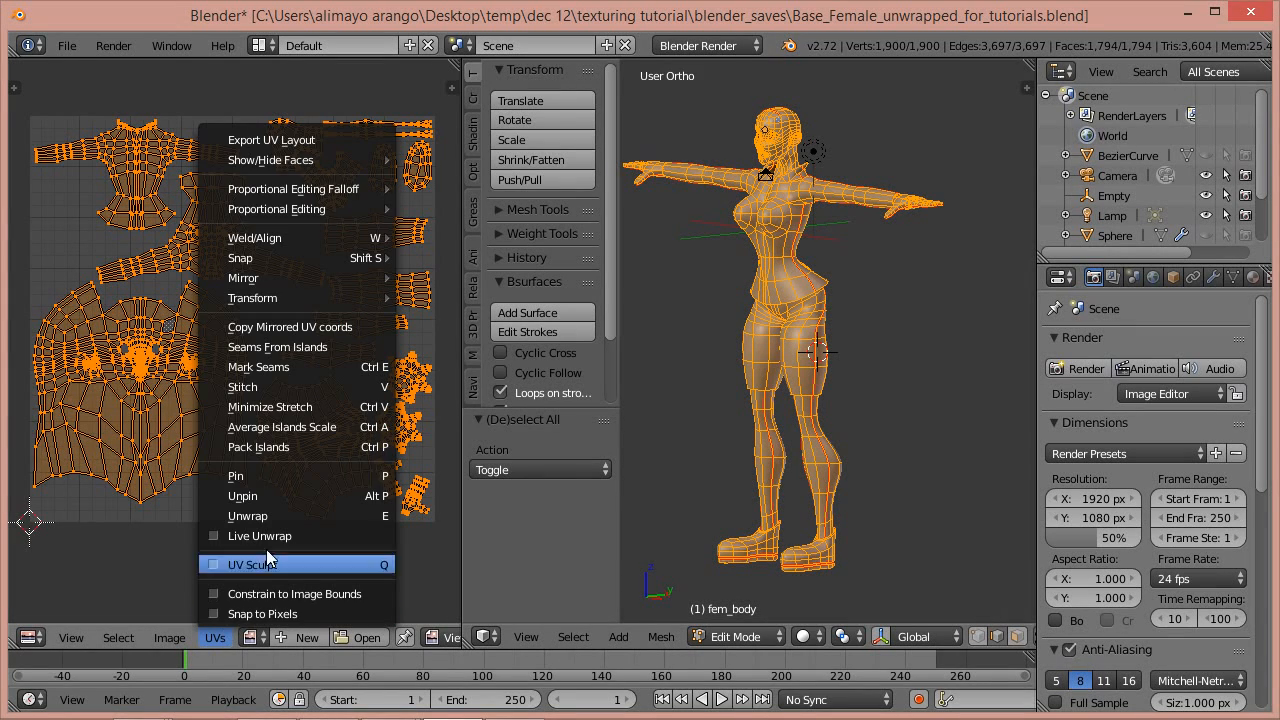
click(278, 139)
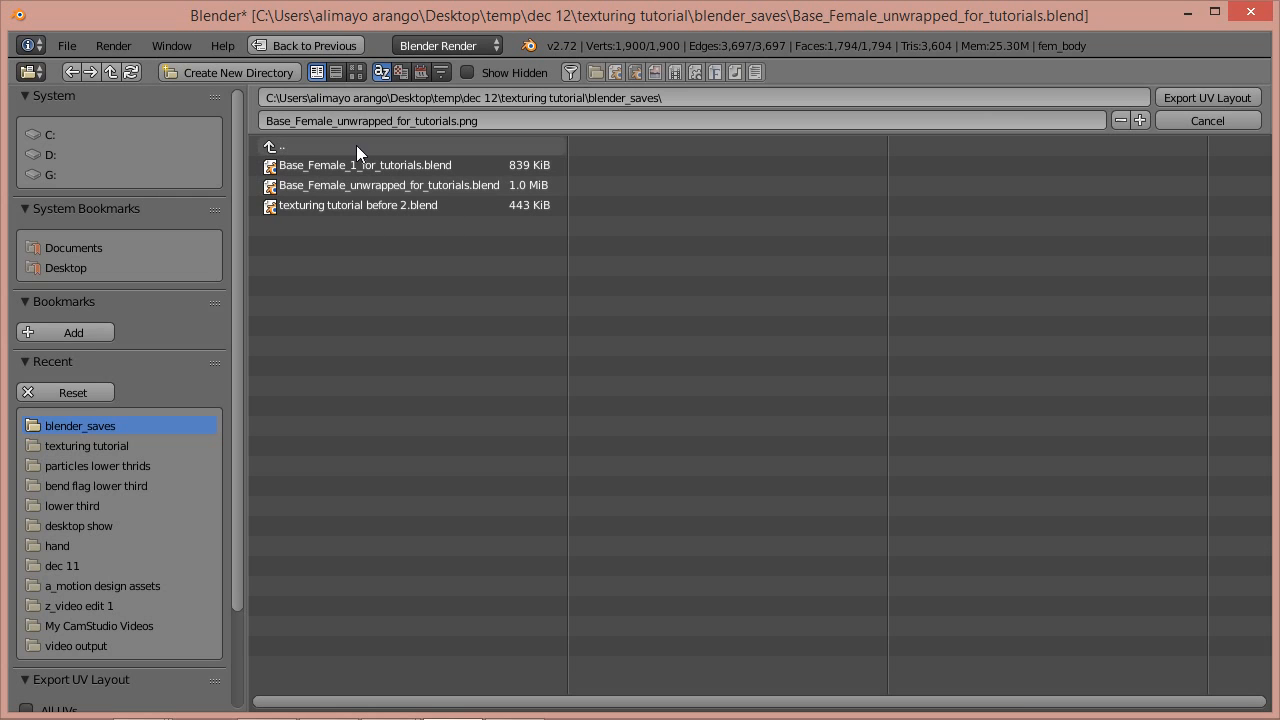
click(272, 145)
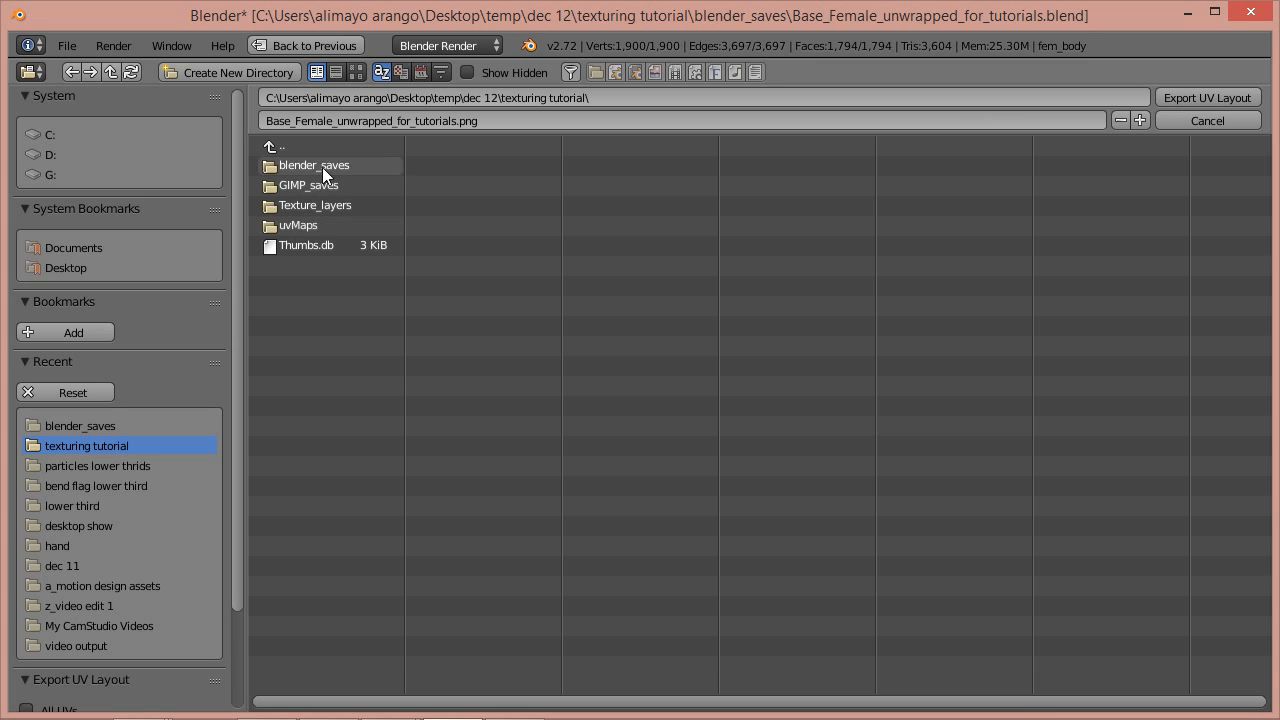
click(301, 227)
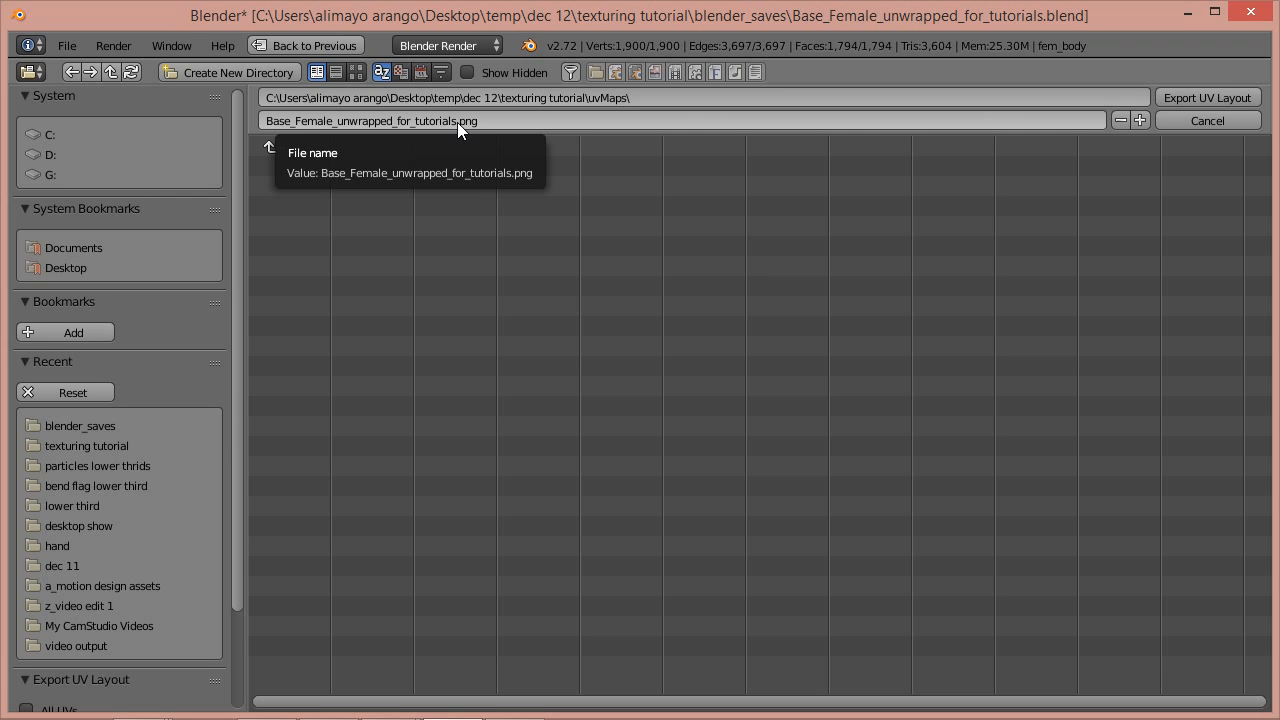
click(268, 120)
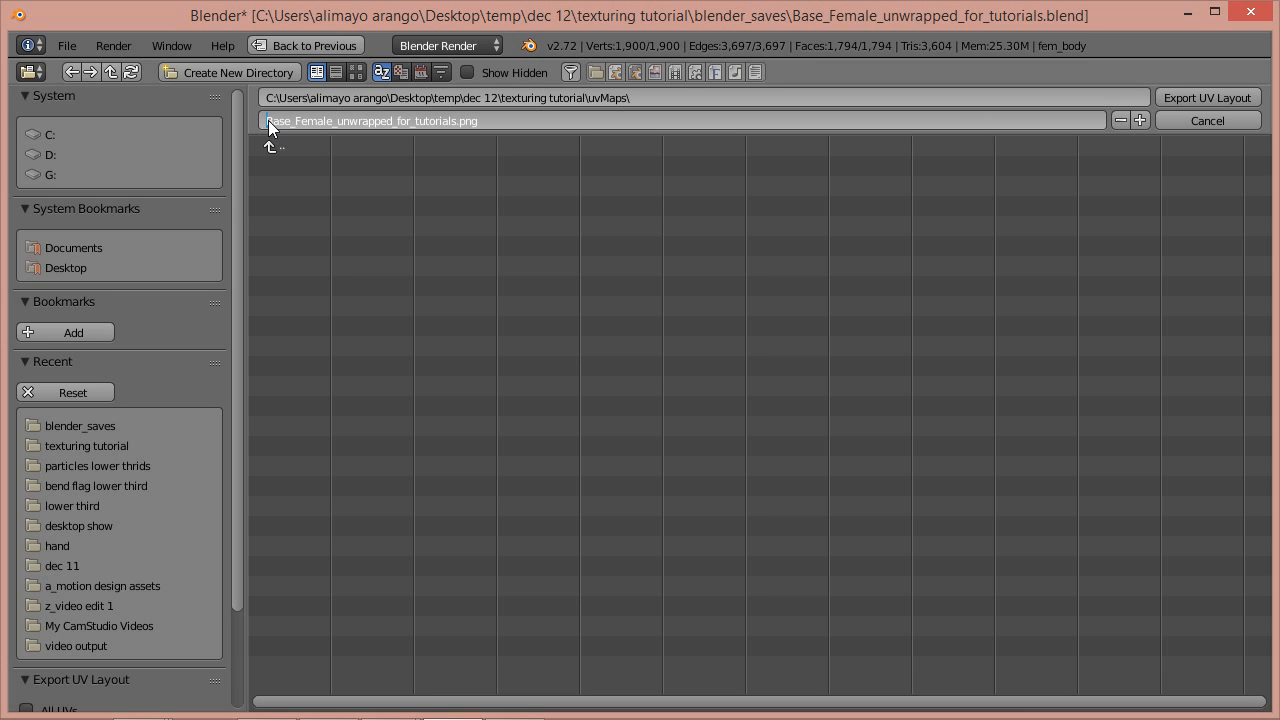
text(UV_)
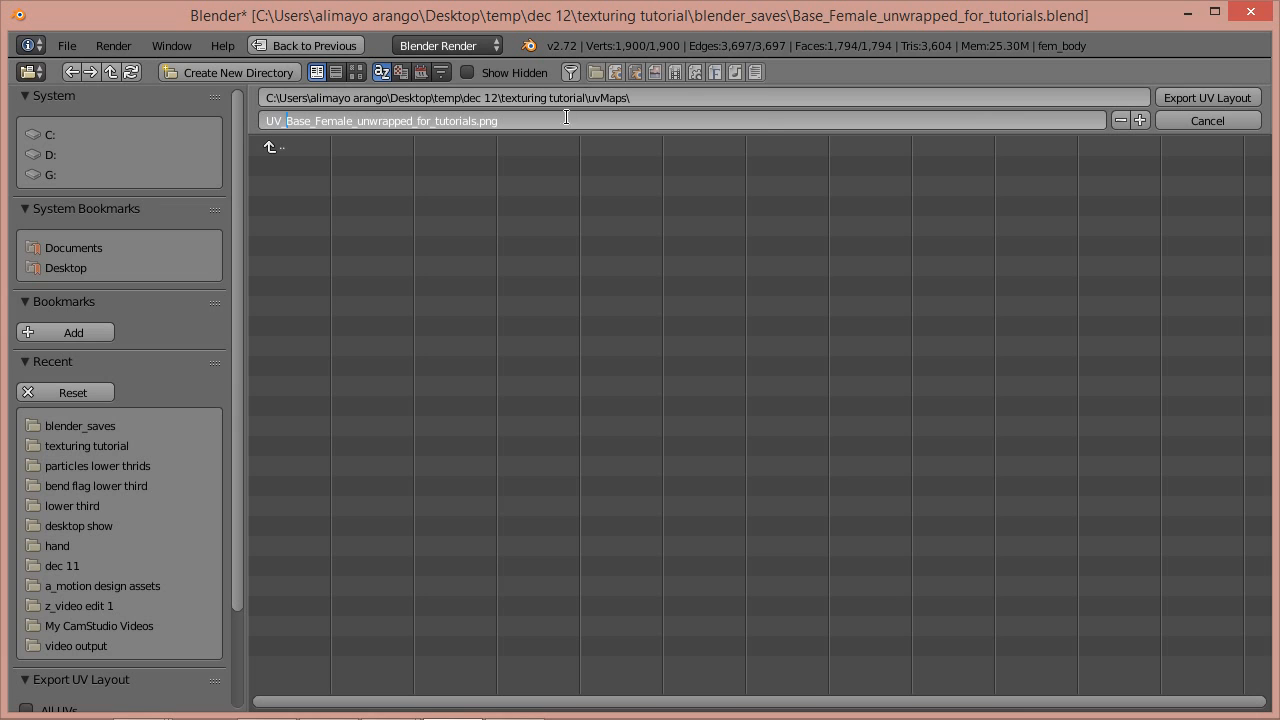
click(1225, 97)
click(1225, 97)
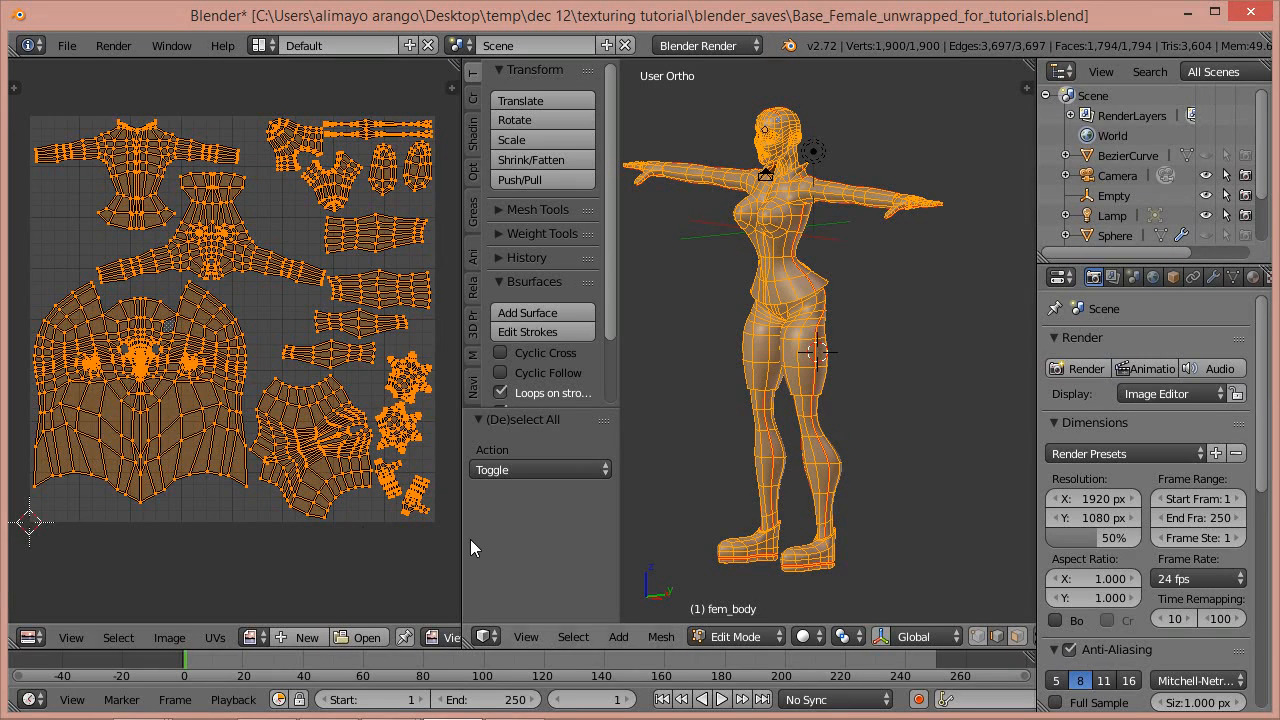
Start a new image in the UV editor and name it flesh
click(170, 639)
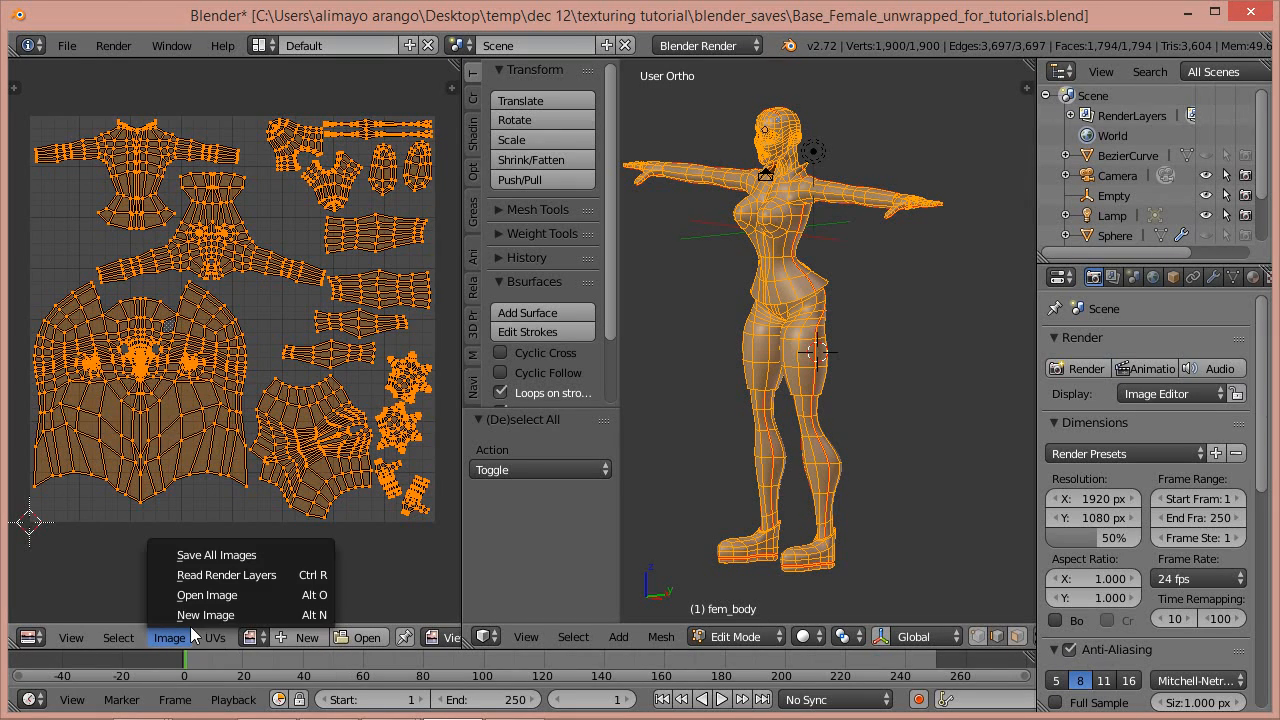
click(214, 615)
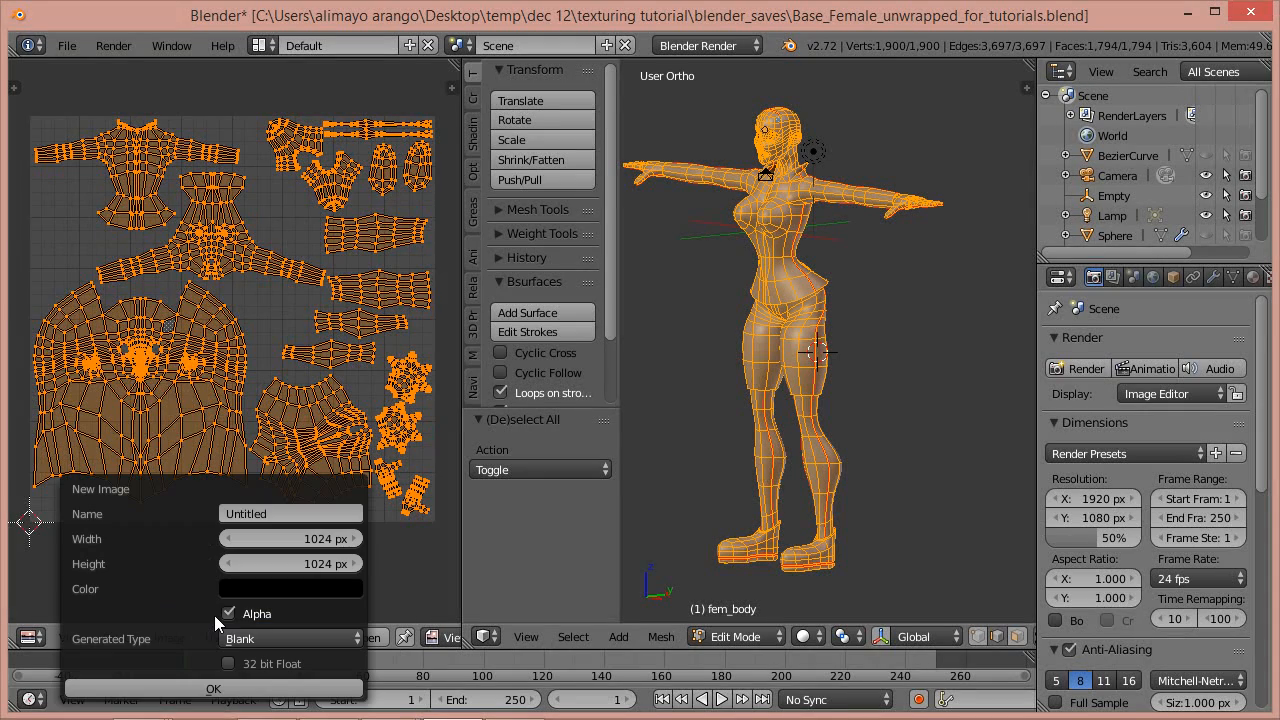
click(287, 511)
text(flesh)
key(Return)
Set the new flesh image's width and height to 2048 px each
click(311, 538)
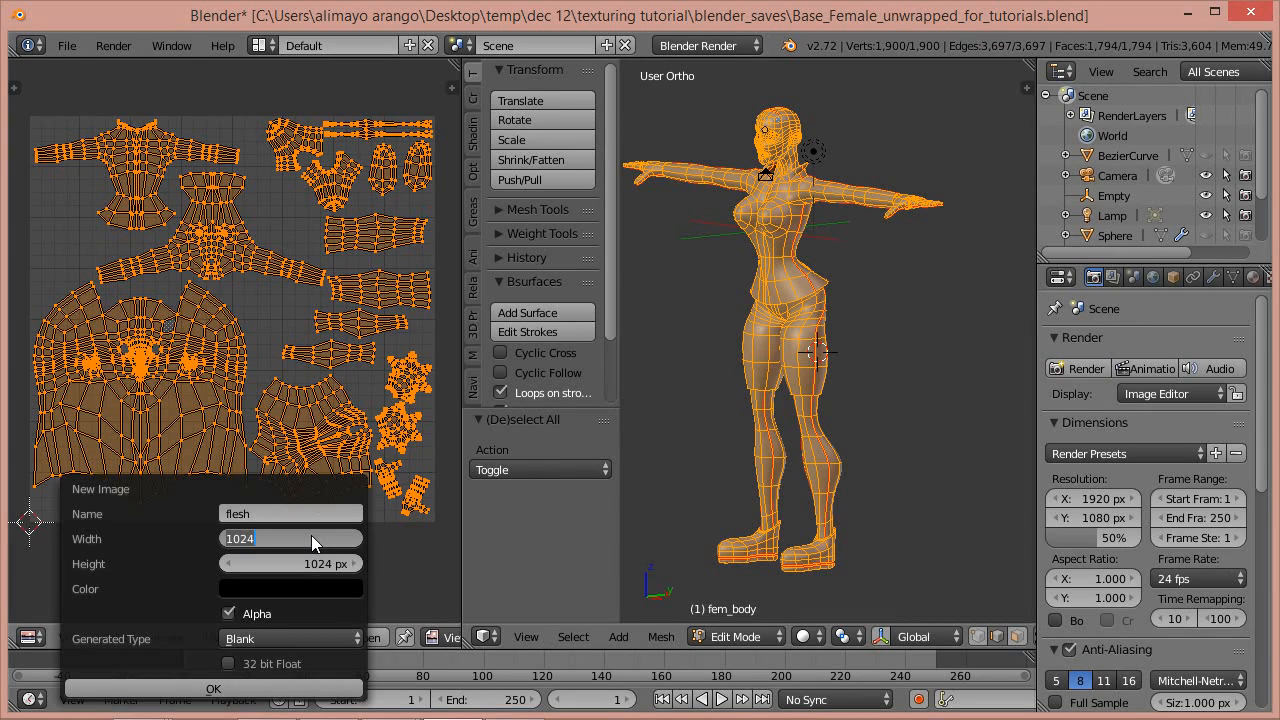
text(2048)
click(328, 563)
click(326, 560)
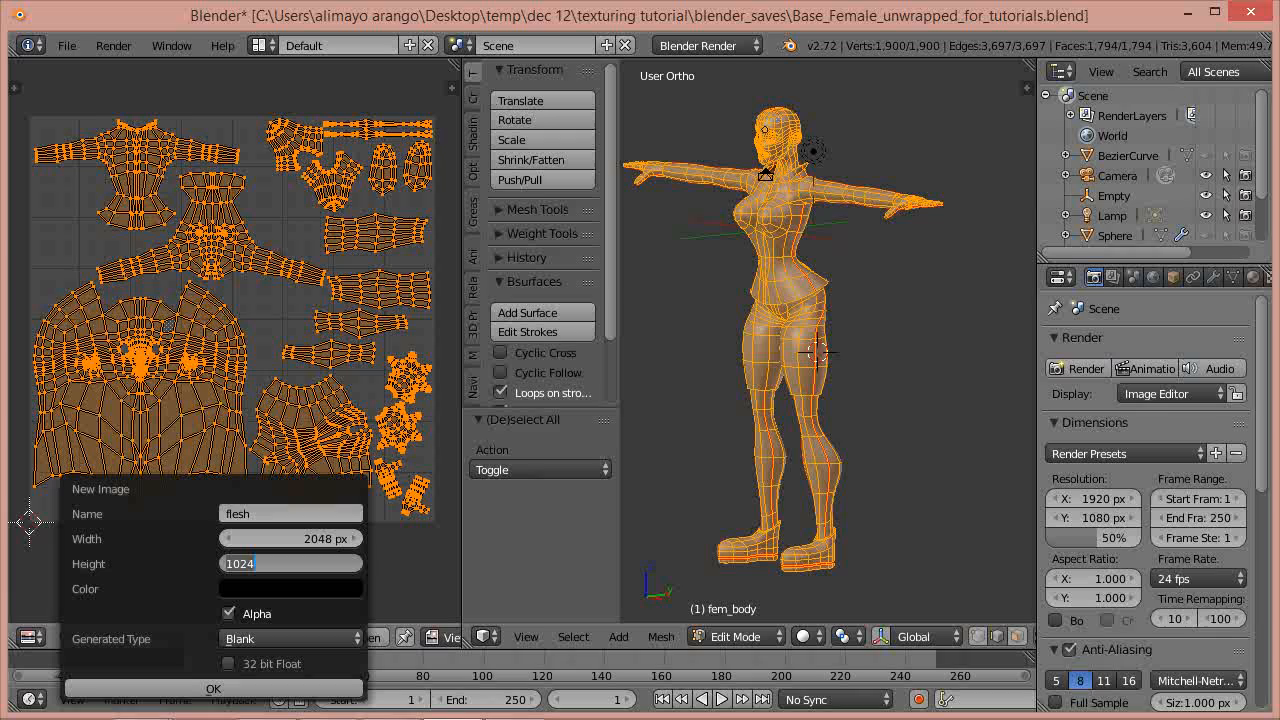
text(2)
key(Return)
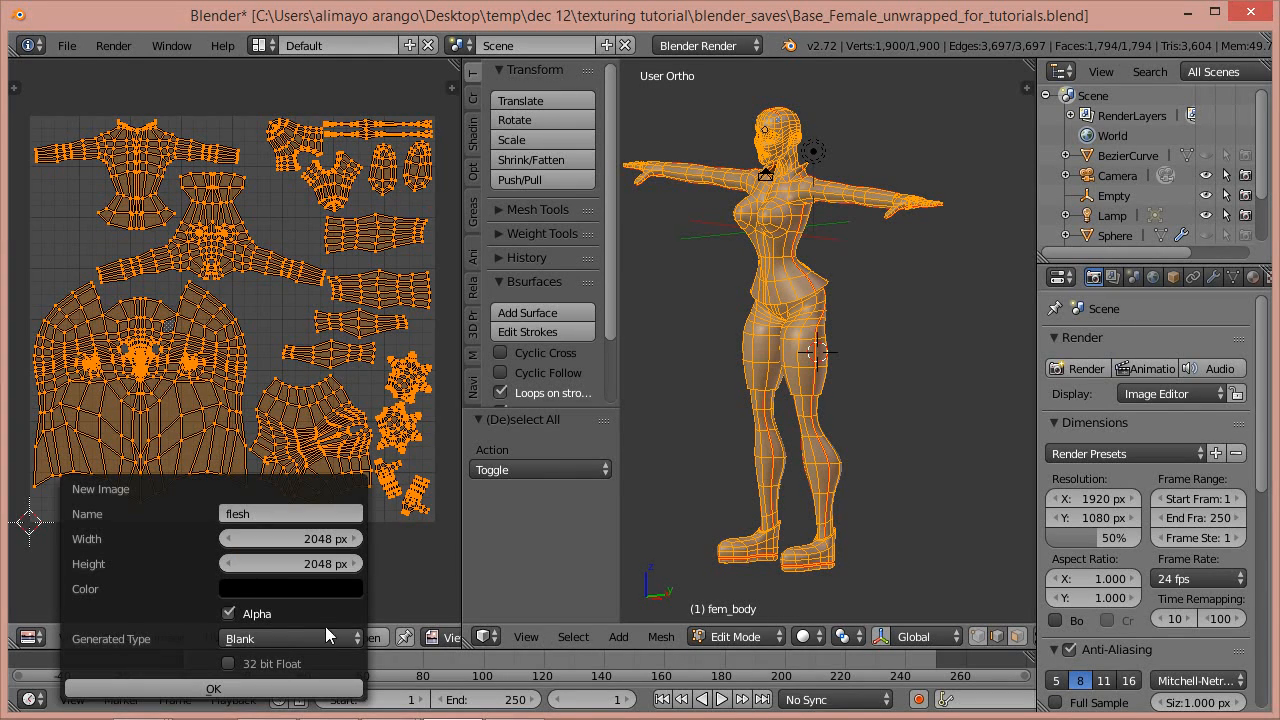
Set the new image's colour to a light orange skin tone of about R 0.984, G 0.641, B 0.409
click(289, 590)
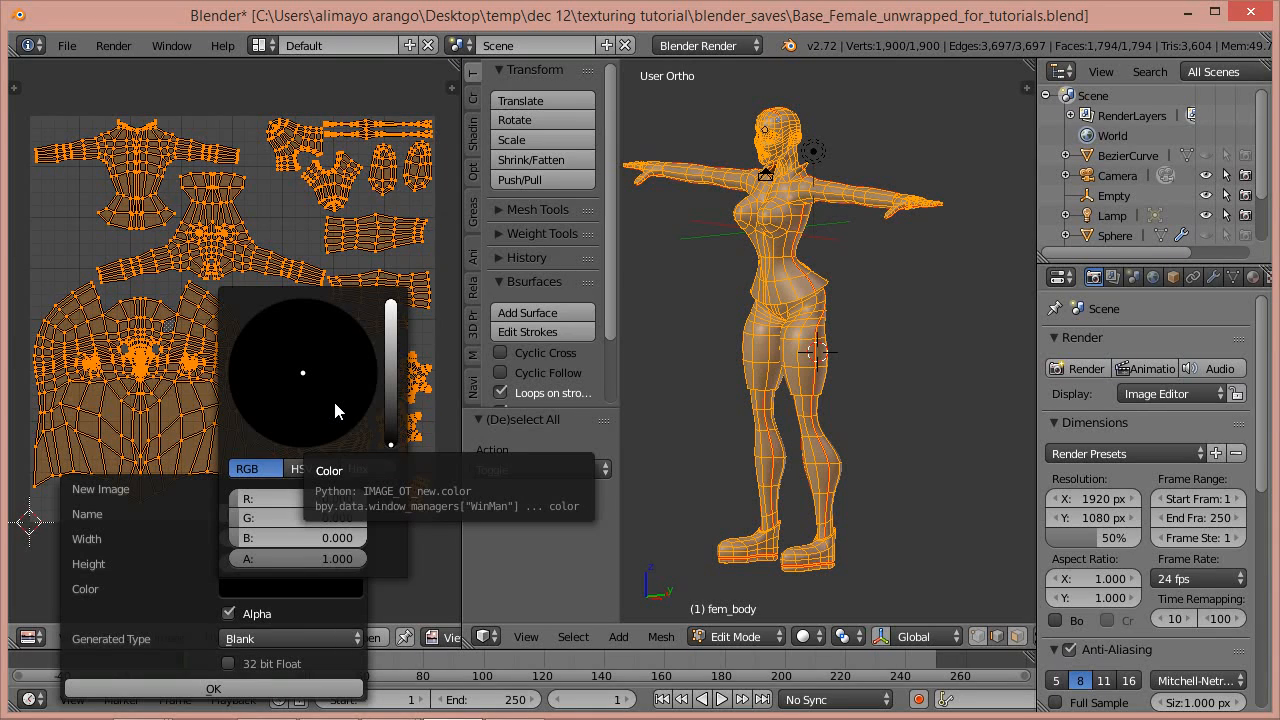
drag(391, 444, 370, 307)
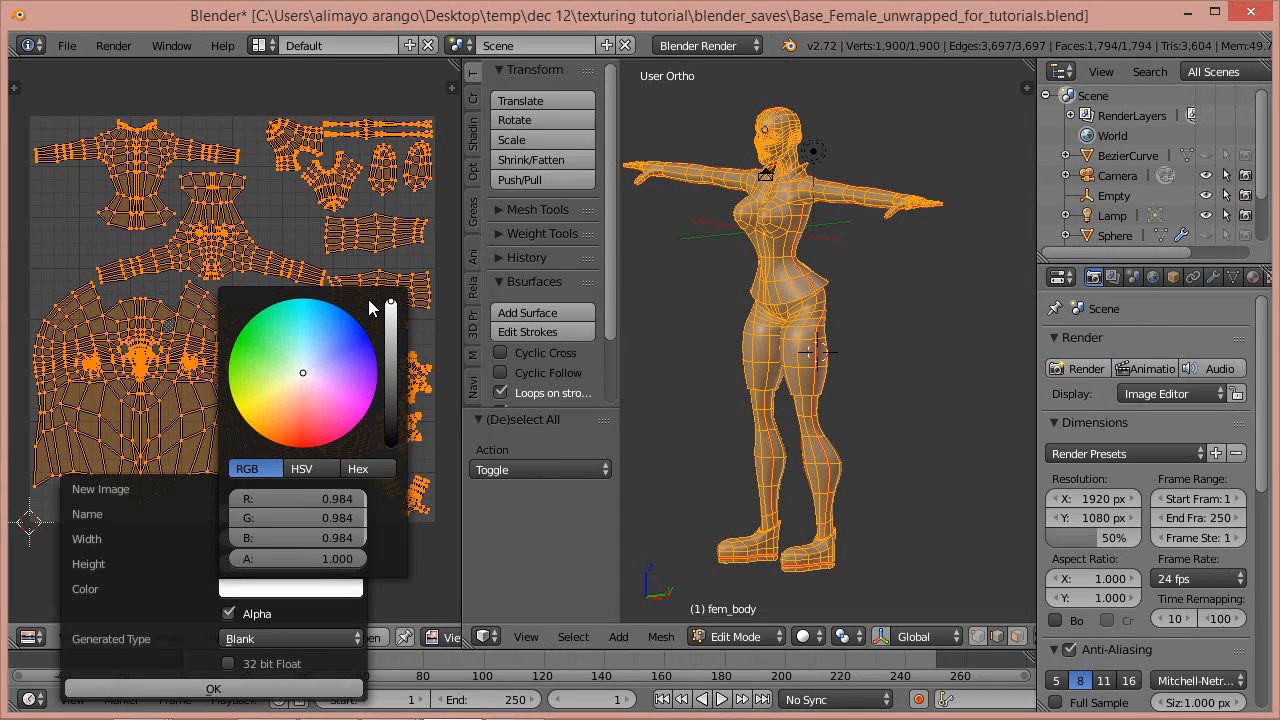
drag(302, 371, 285, 412)
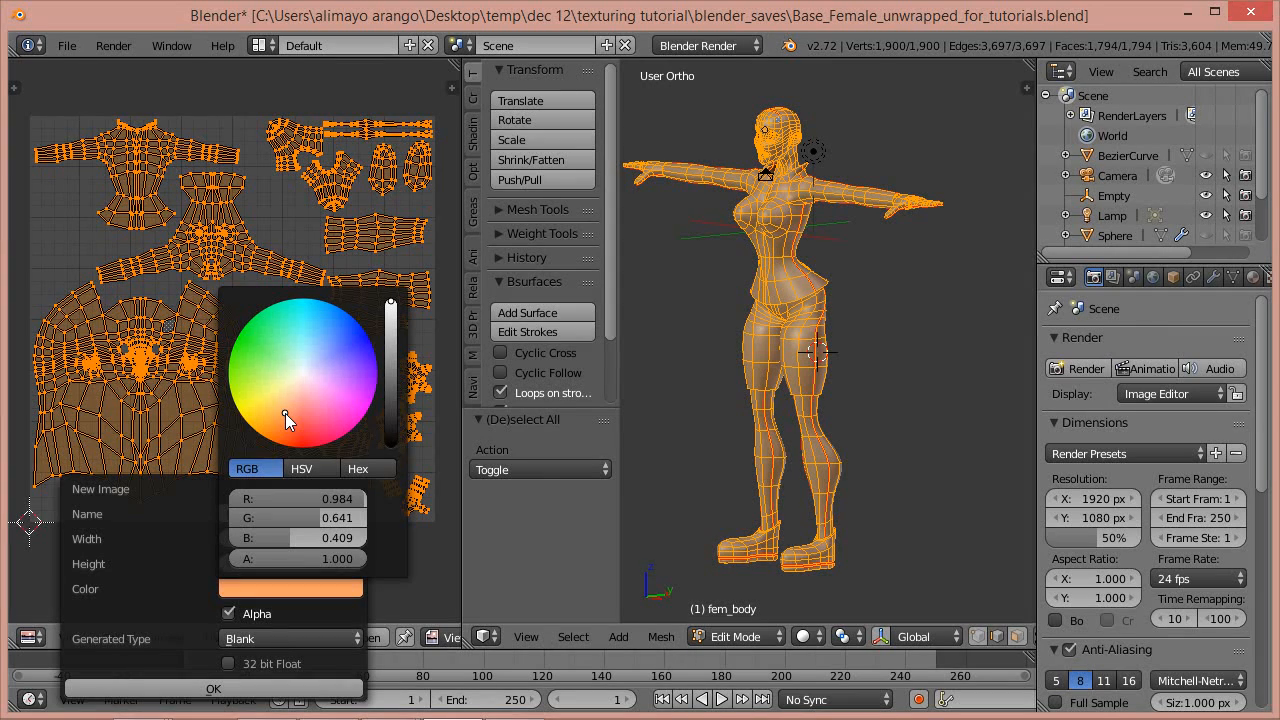
click(308, 467)
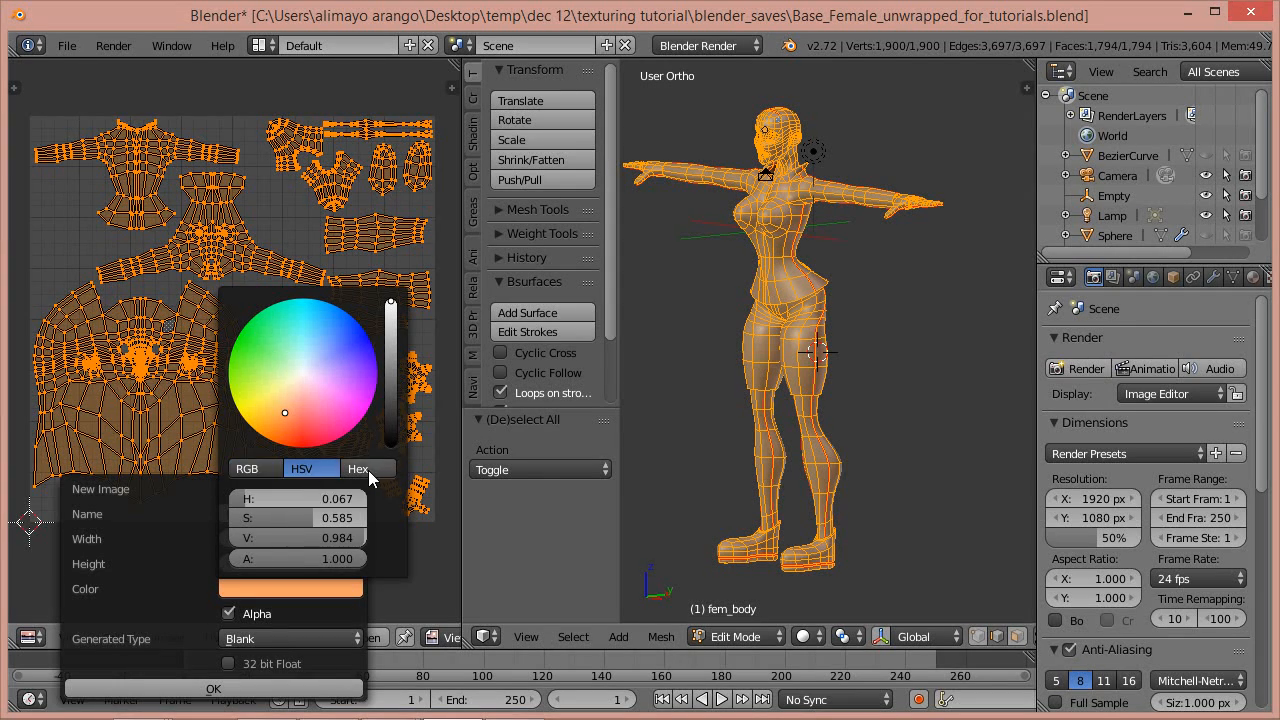
click(368, 470)
click(272, 470)
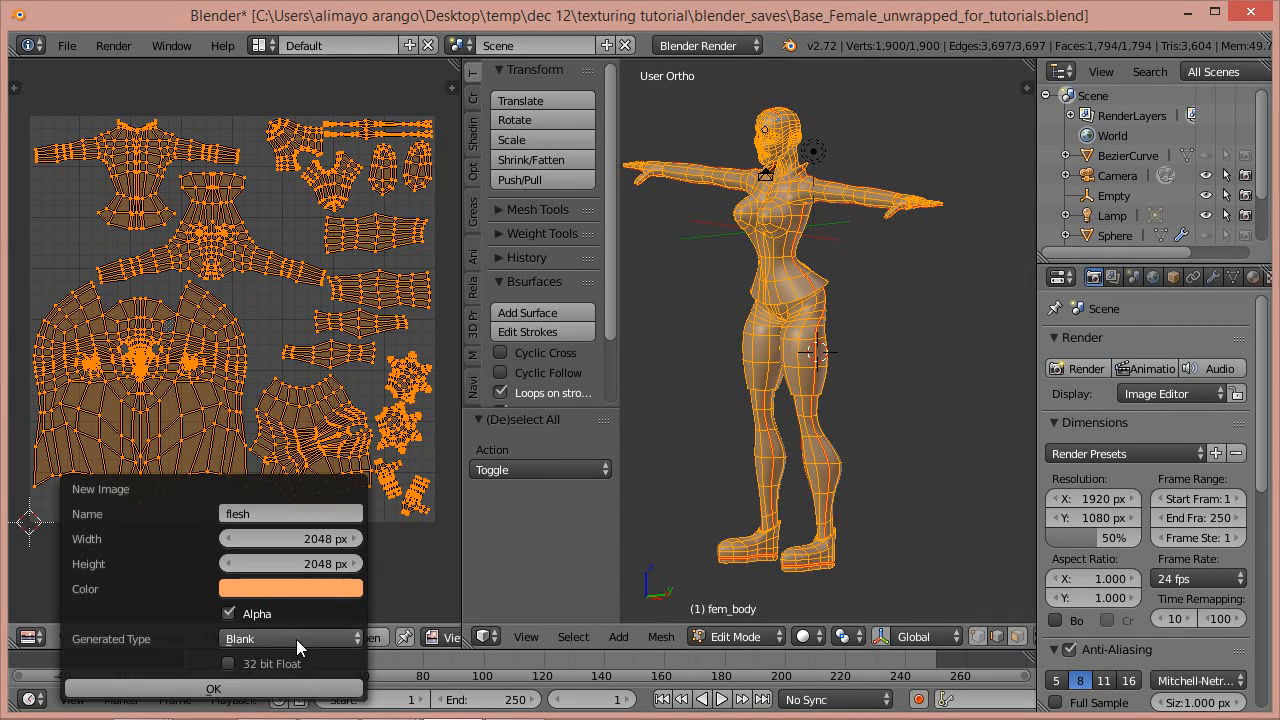
Create the flesh image with the Blank generated type and alpha enabled
click(356, 638)
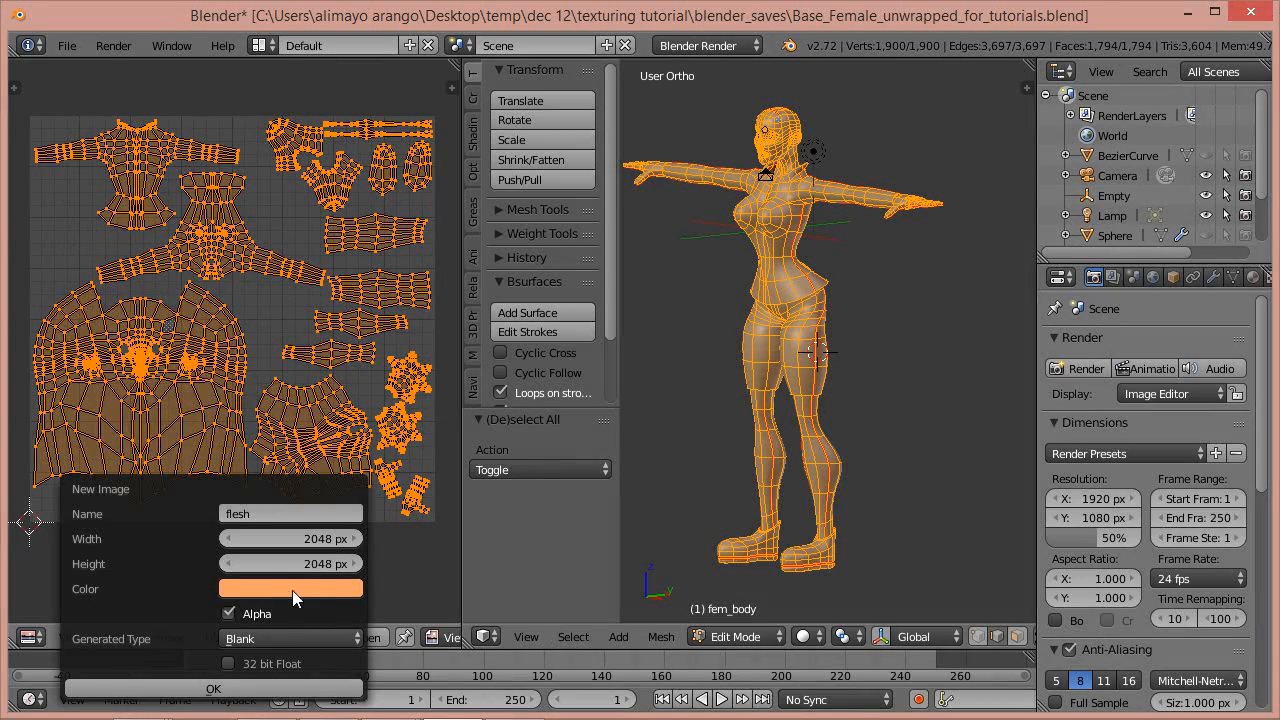
click(213, 689)
scroll(294, 335, down, 3)
scroll(293, 335, down, 5)
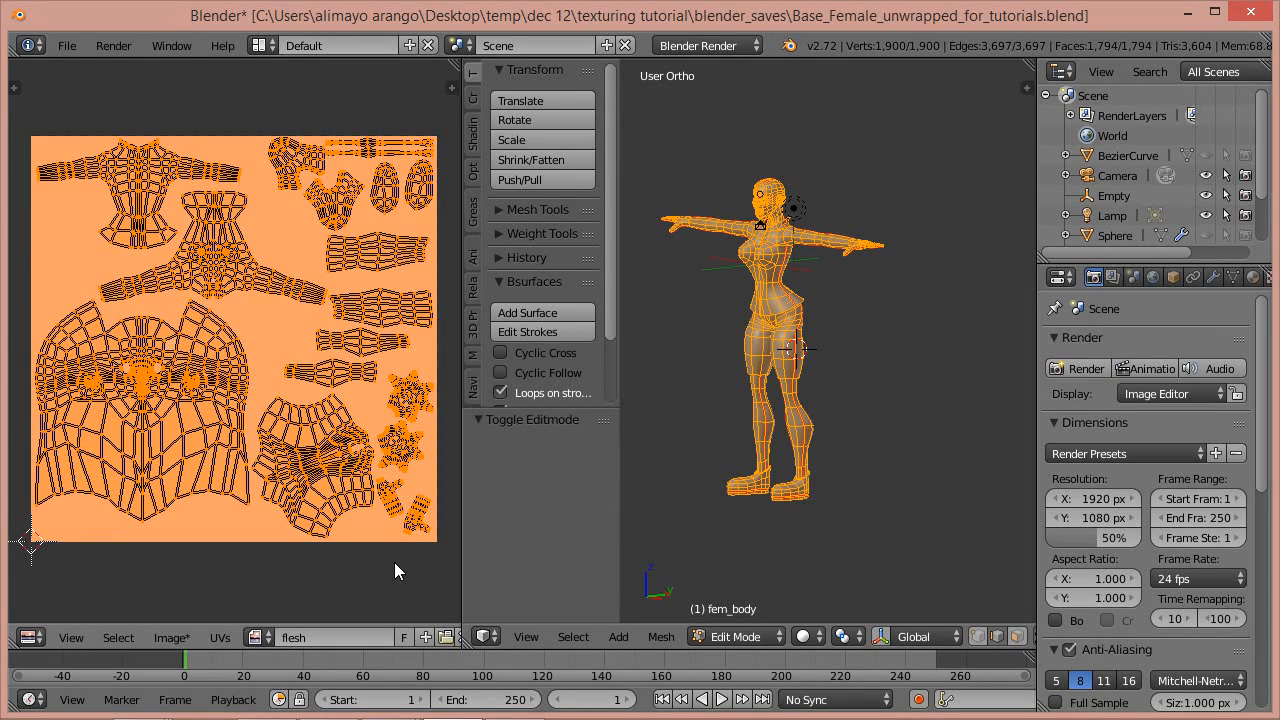
Save the new image as flesh.png in the Texture_layers folder of the texturing tutorial project
click(168, 636)
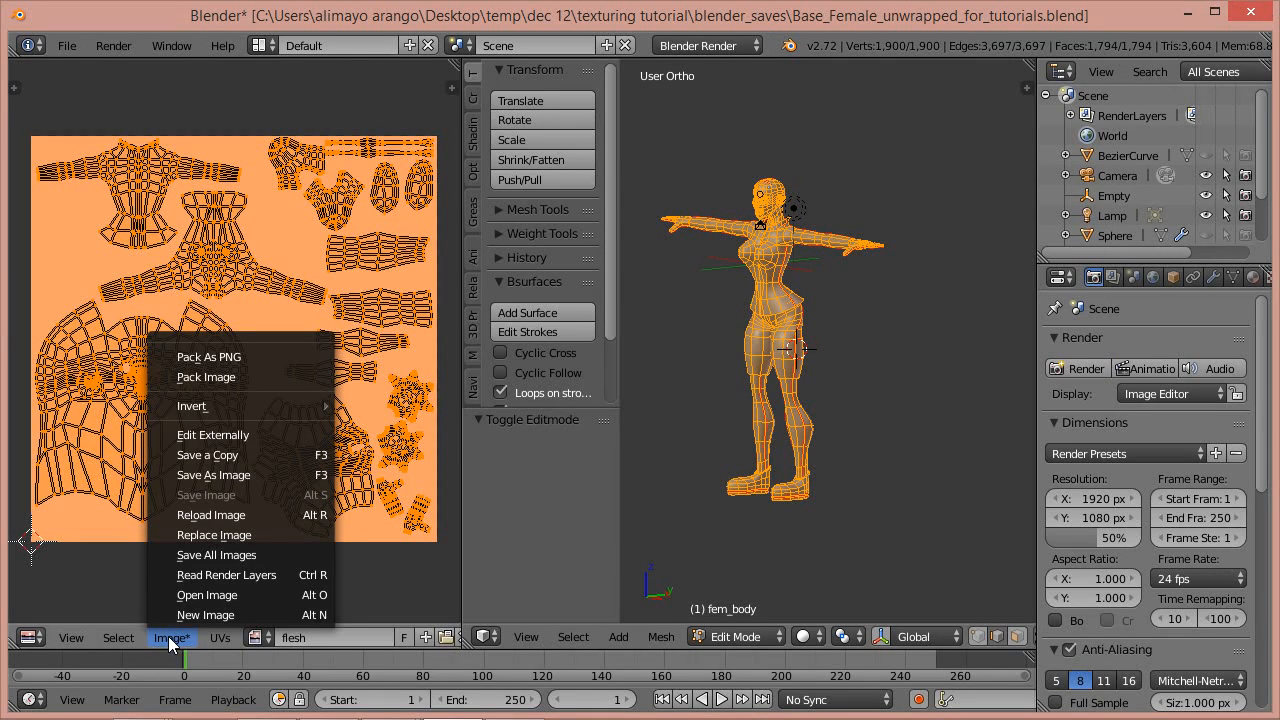
click(233, 474)
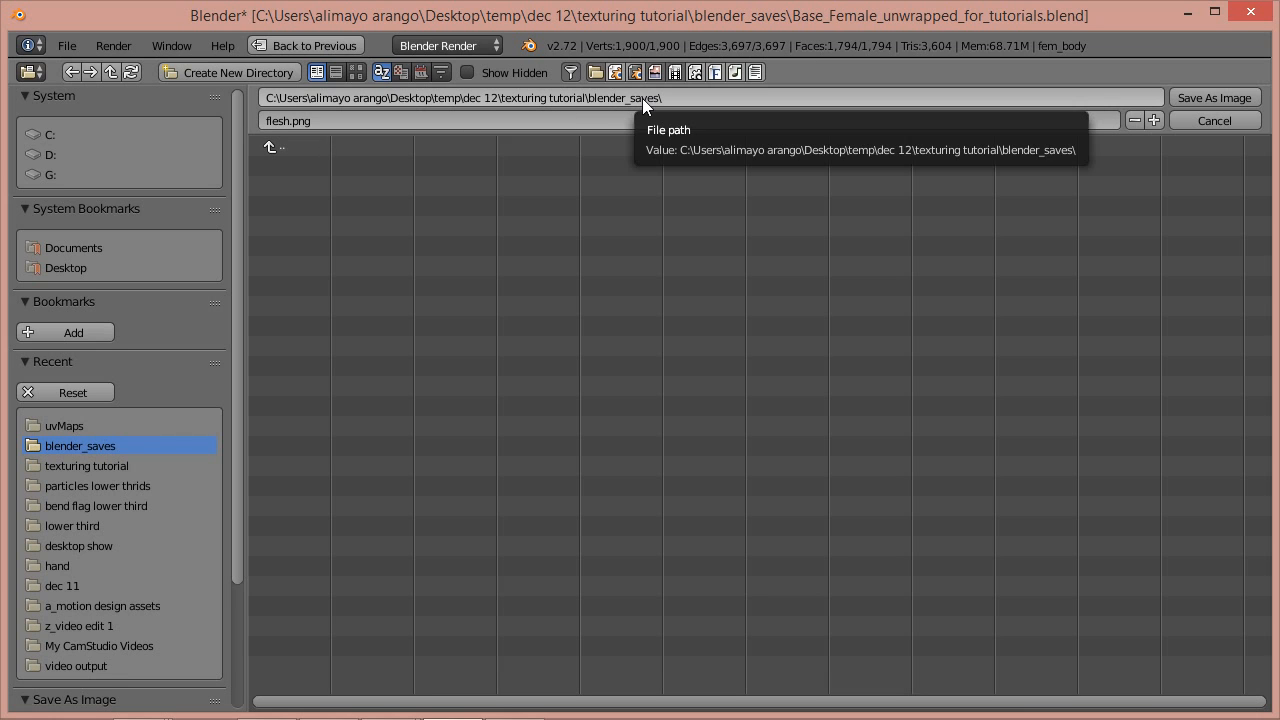
click(271, 146)
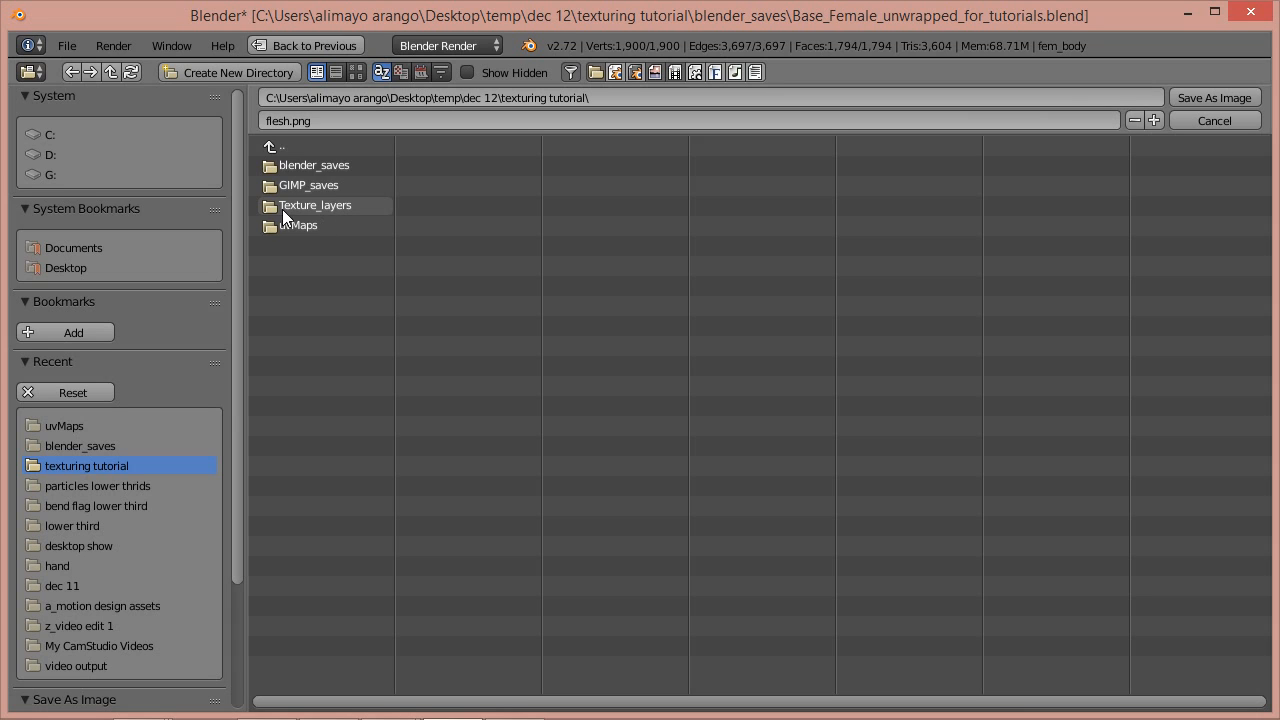
click(317, 206)
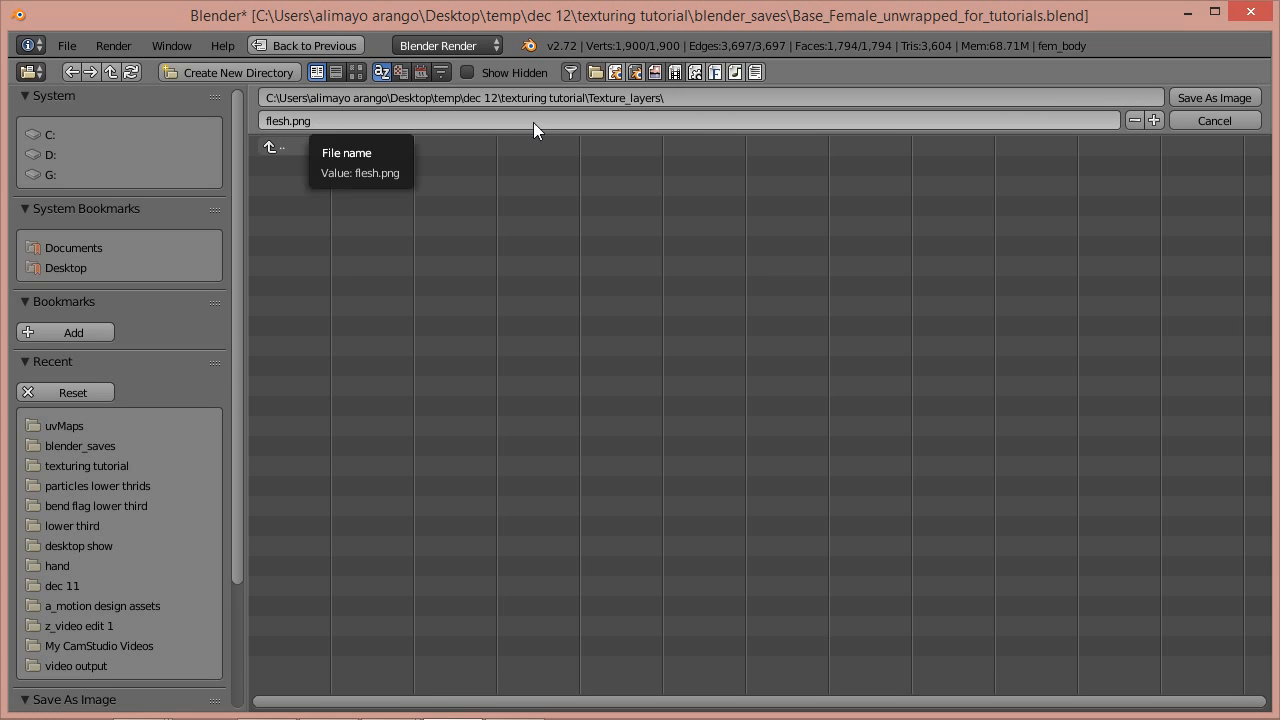
click(1209, 99)
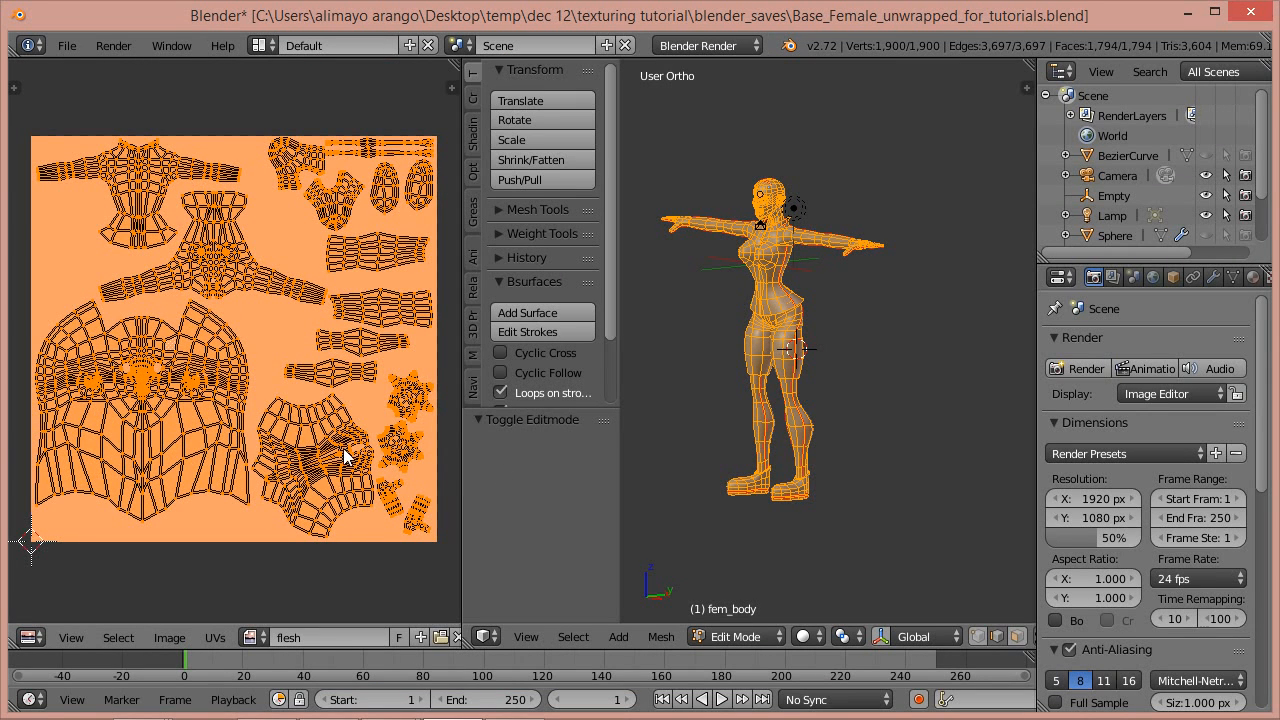
Save the scene in blender_saves as a new file named 6_Base_Female_unwrapped_for_tutorials.blend
click(66, 46)
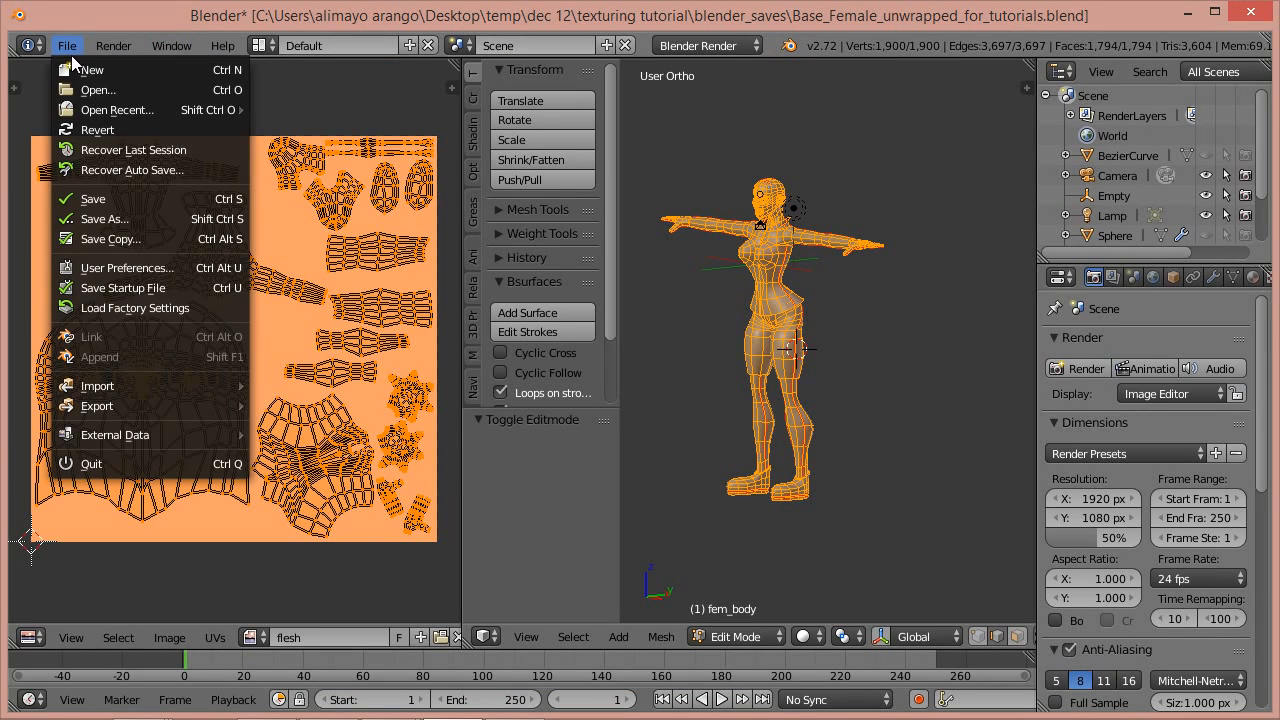
click(118, 222)
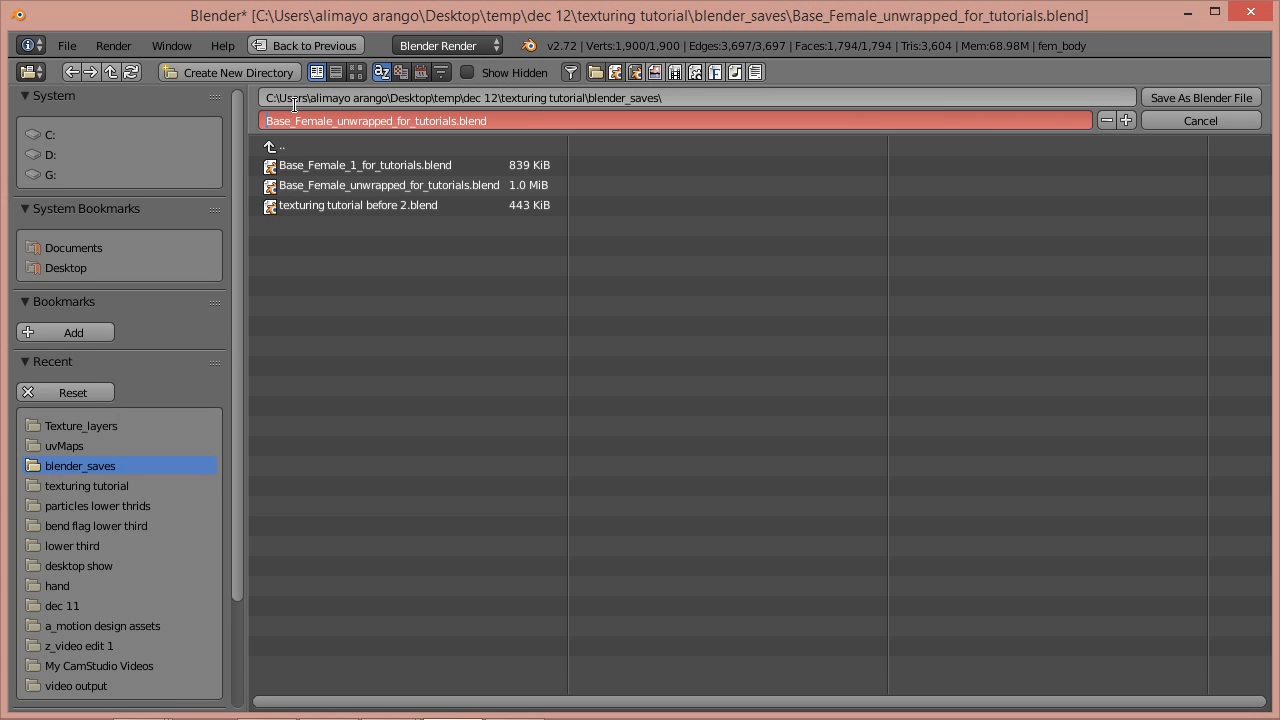
text(6)
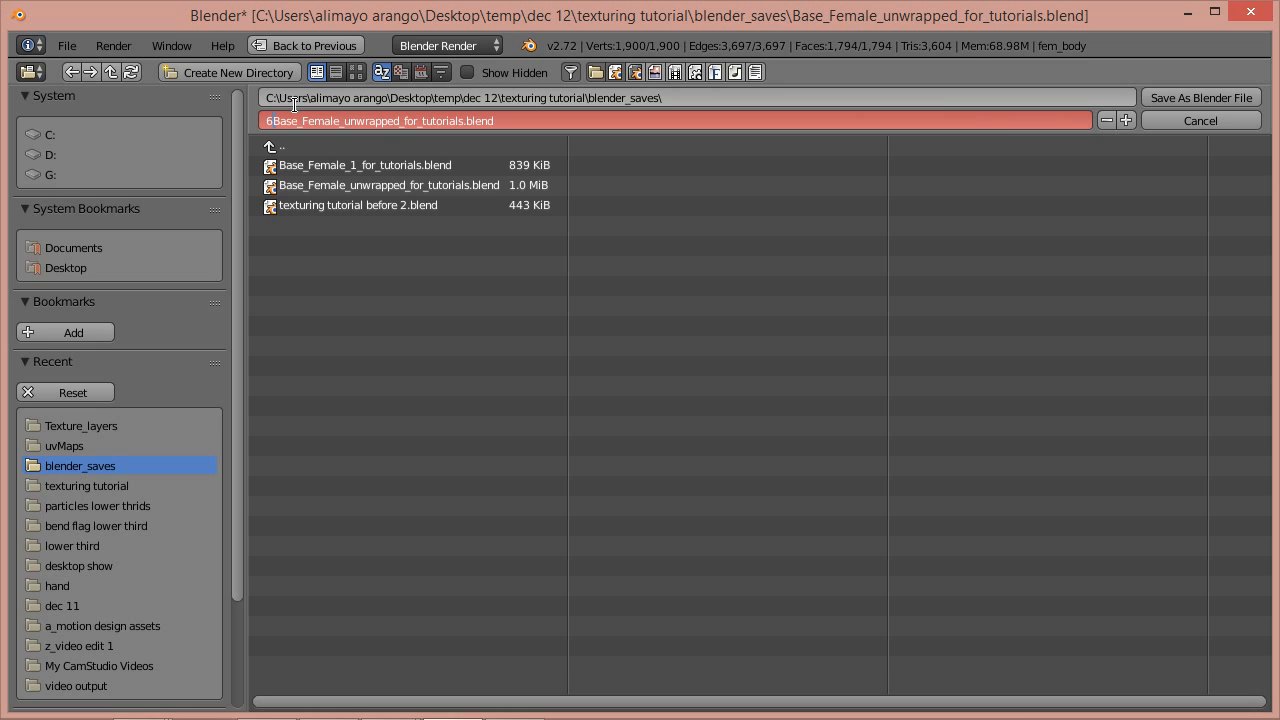
text(_)
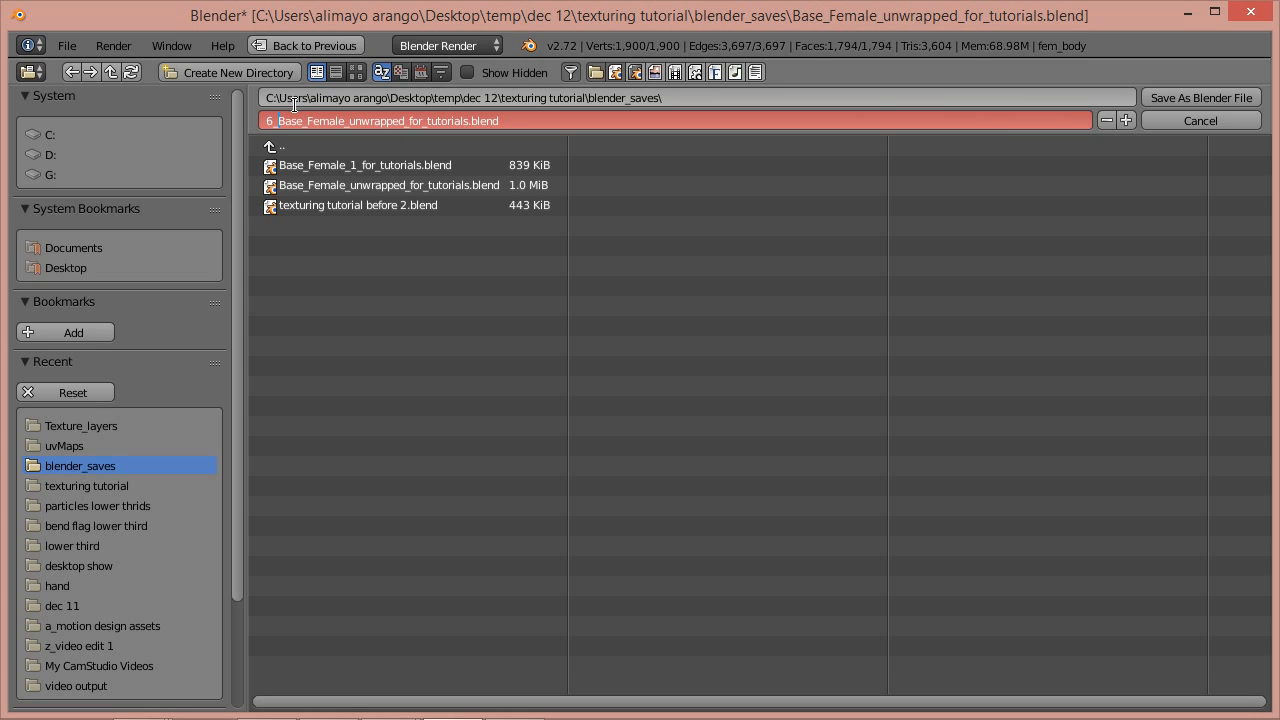
click(1218, 98)
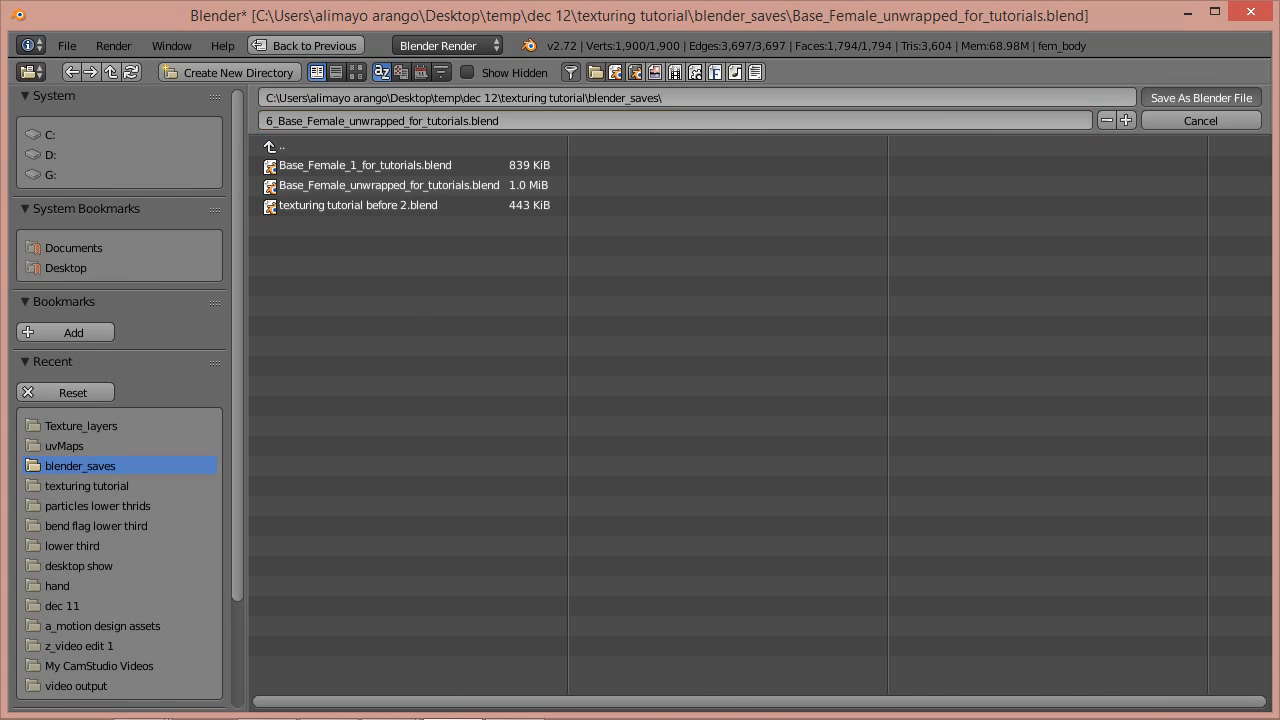
click(1218, 100)
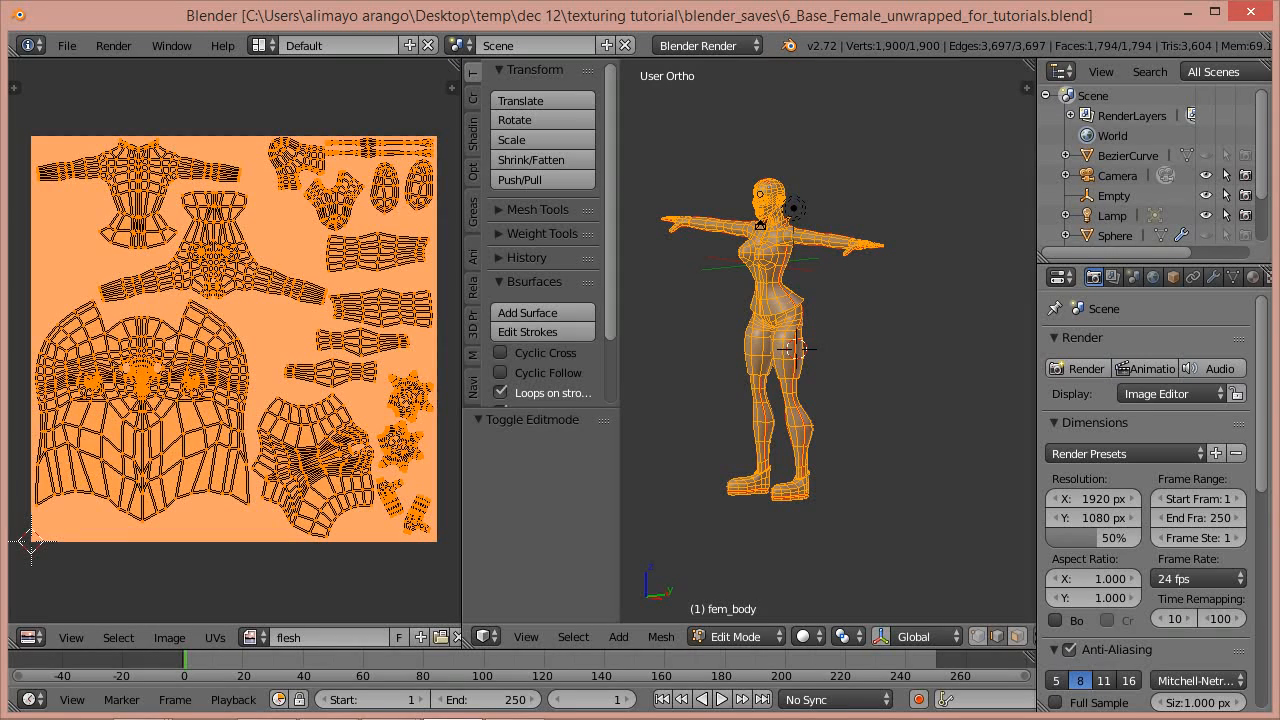
Show the transform manipulator and switch the female body from Edit Mode to Object Mode
key(ctrl+space)
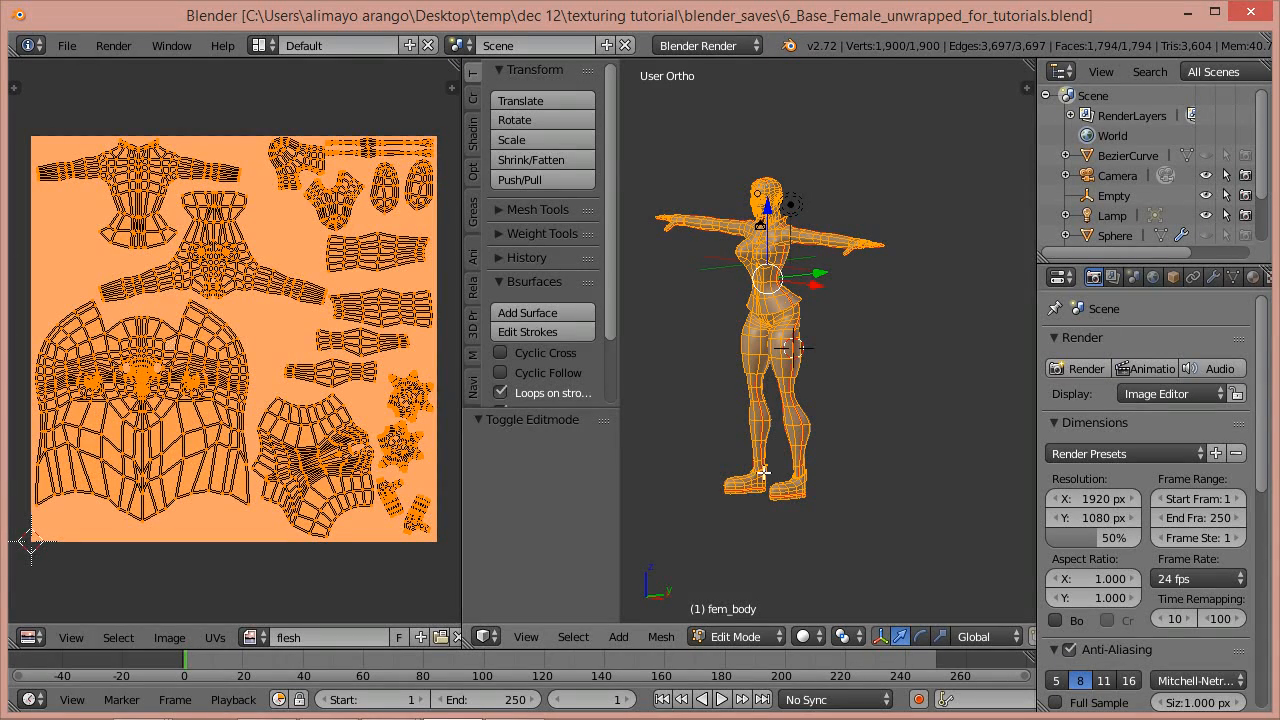
click(781, 637)
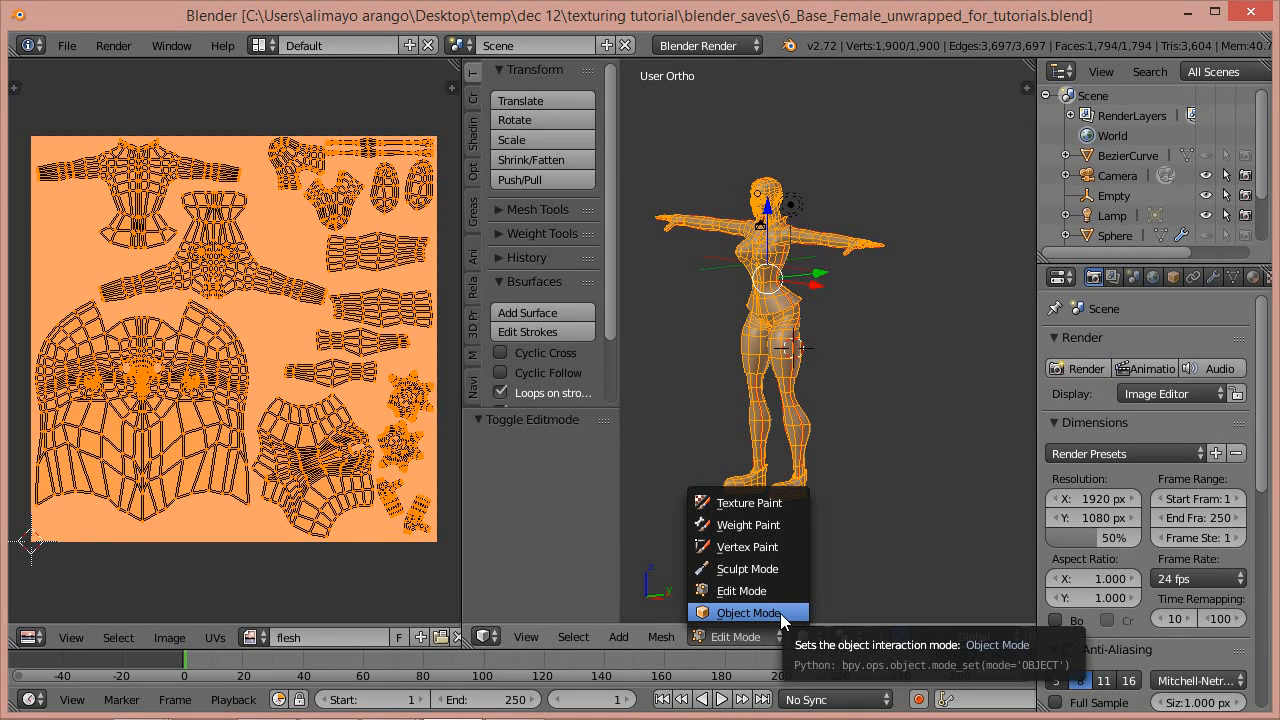
click(780, 613)
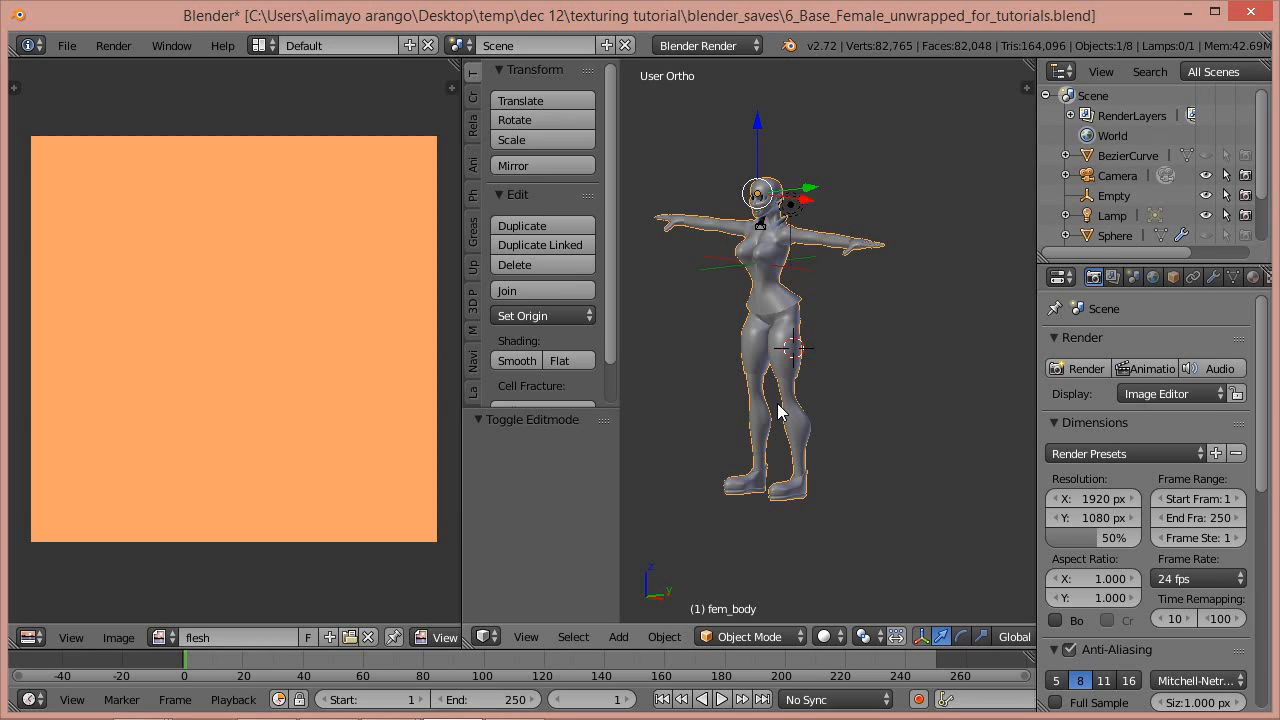
Set the 3D viewport shading to Texture, keeping the transform manipulator displayed
click(838, 635)
click(866, 549)
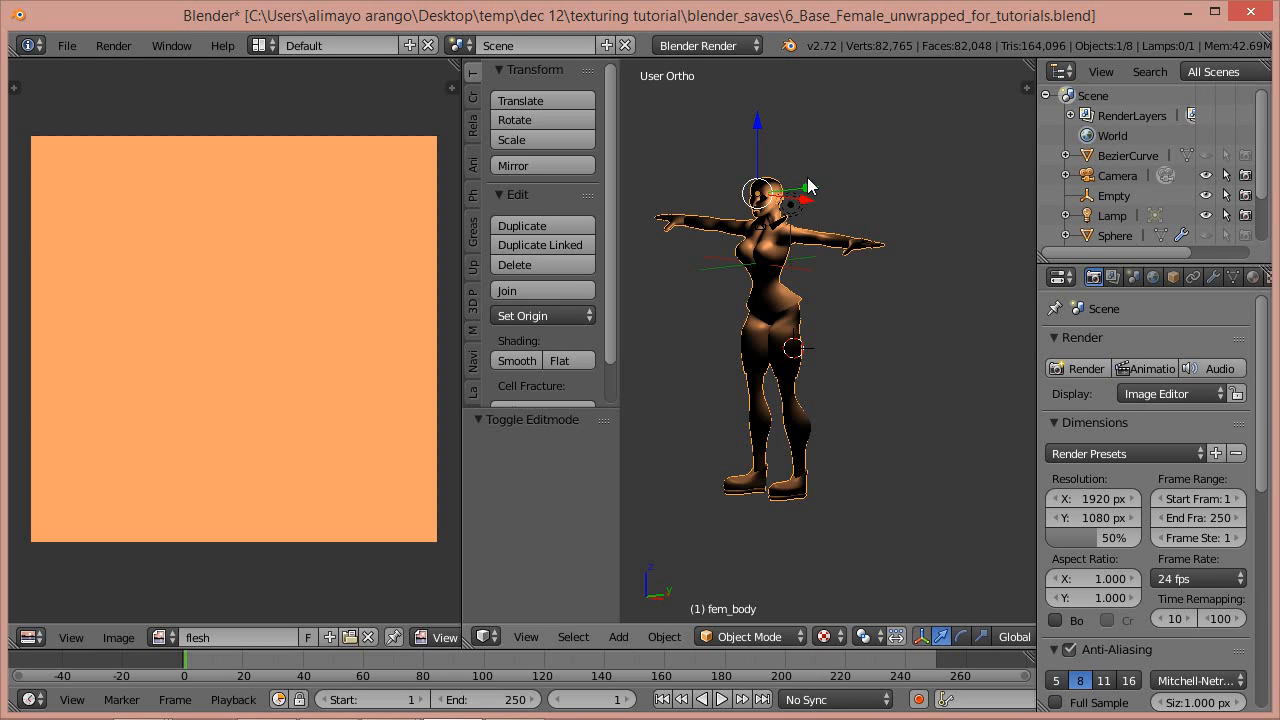
click(919, 637)
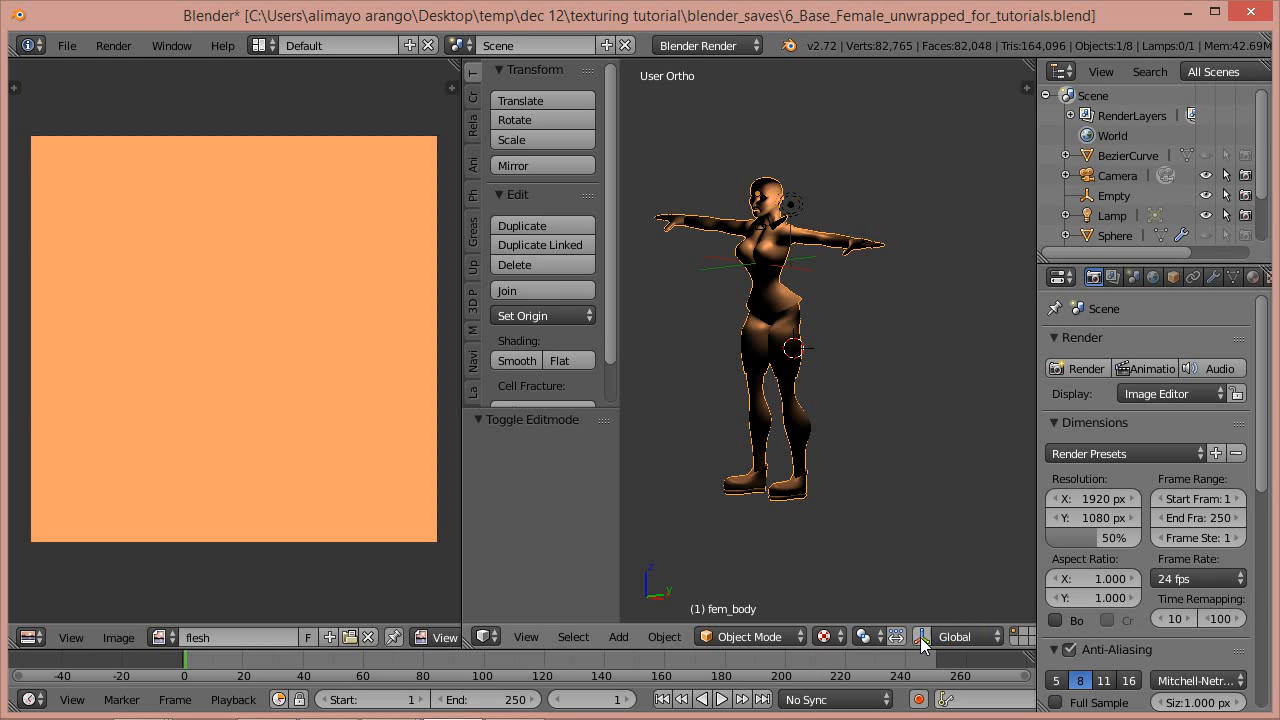
click(920, 637)
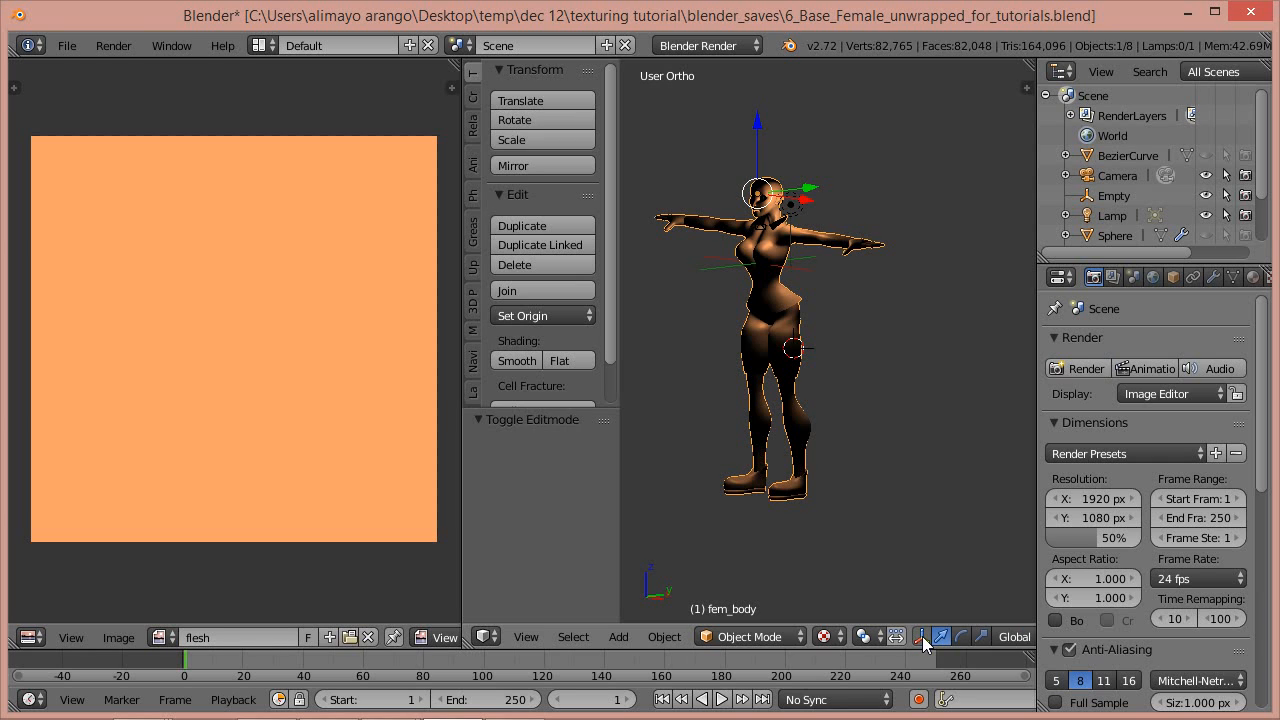
Select the lamp, move it in front of the body and lower it by about 1.129 units along Z
mouse_move(808, 192)
mouse_down()
mouse_move(808, 173)
mouse_move(812, 210)
mouse_up()
click(790, 208)
right_click(791, 213)
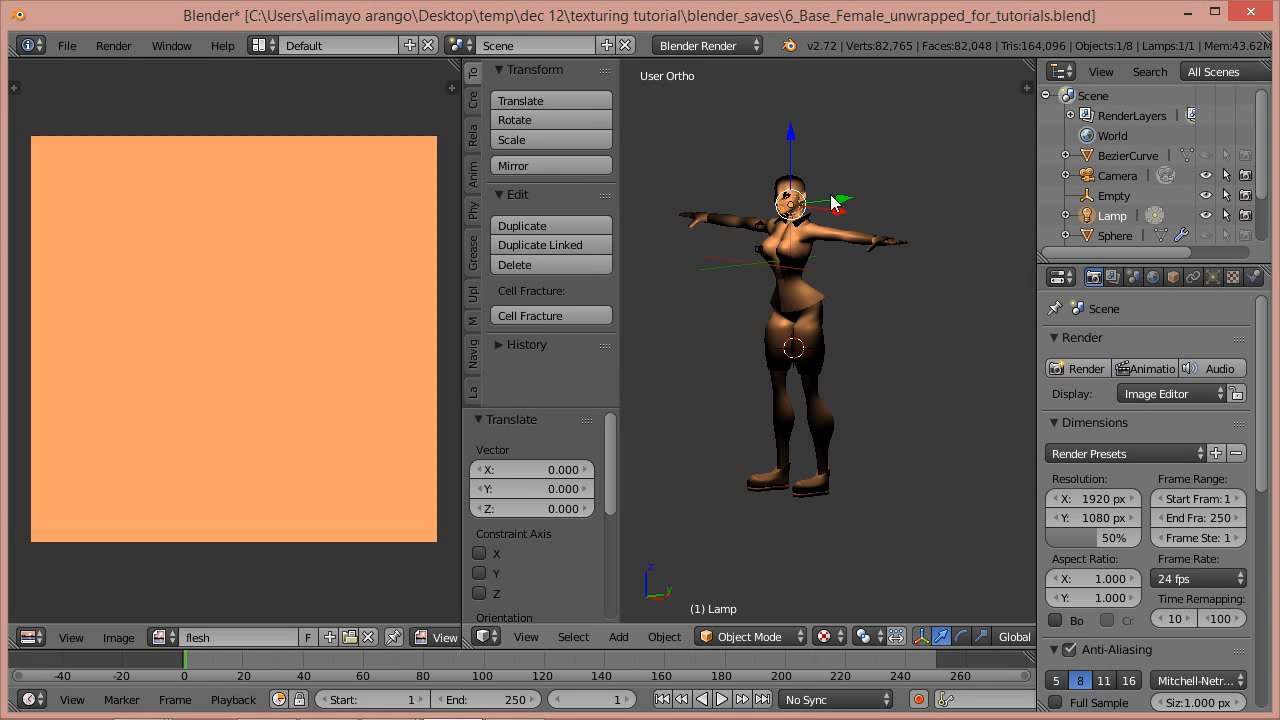
drag(838, 205, 785, 200)
drag(739, 131, 739, 141)
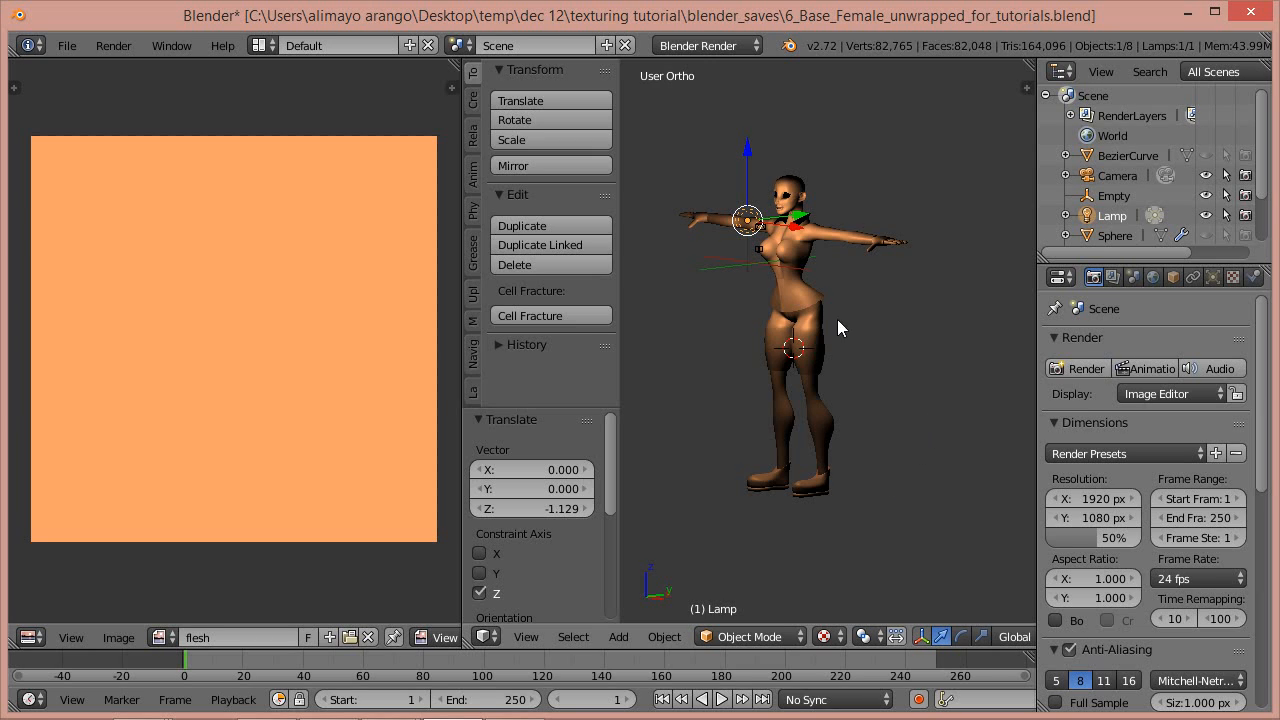
Look through the scene camera and enable Lock Camera to View
right_click(759, 255)
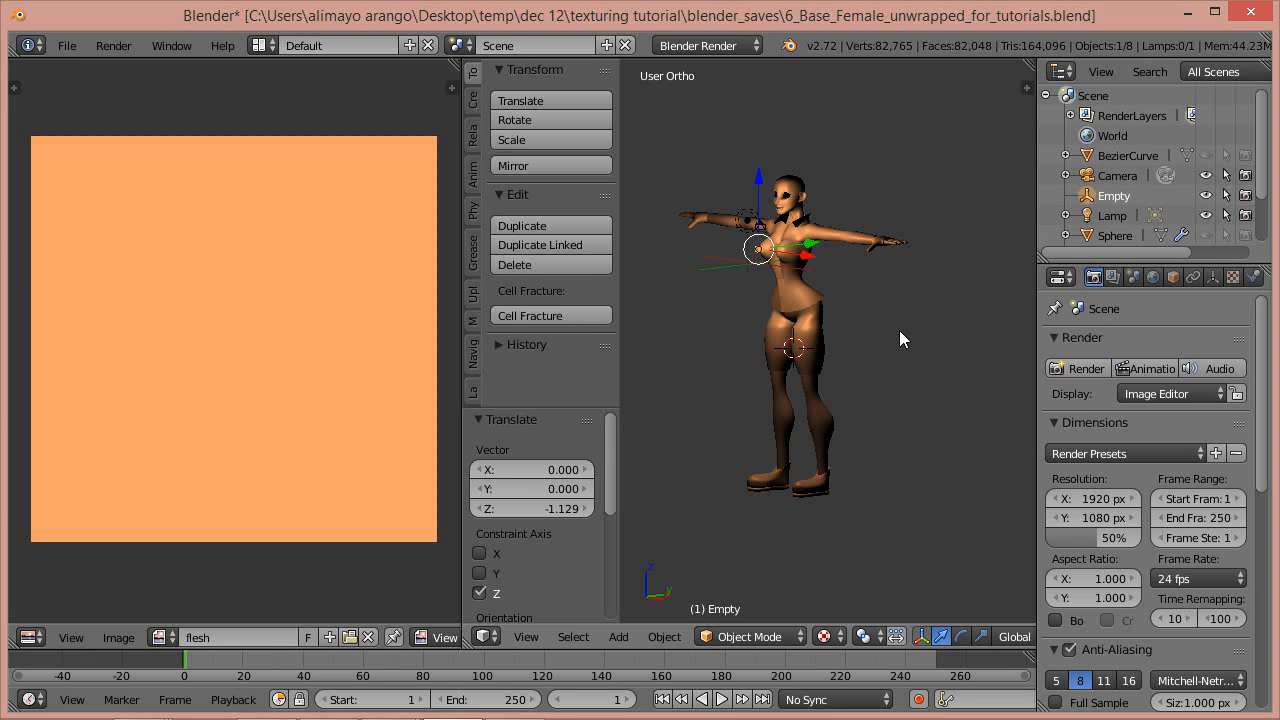
key(KP_0)
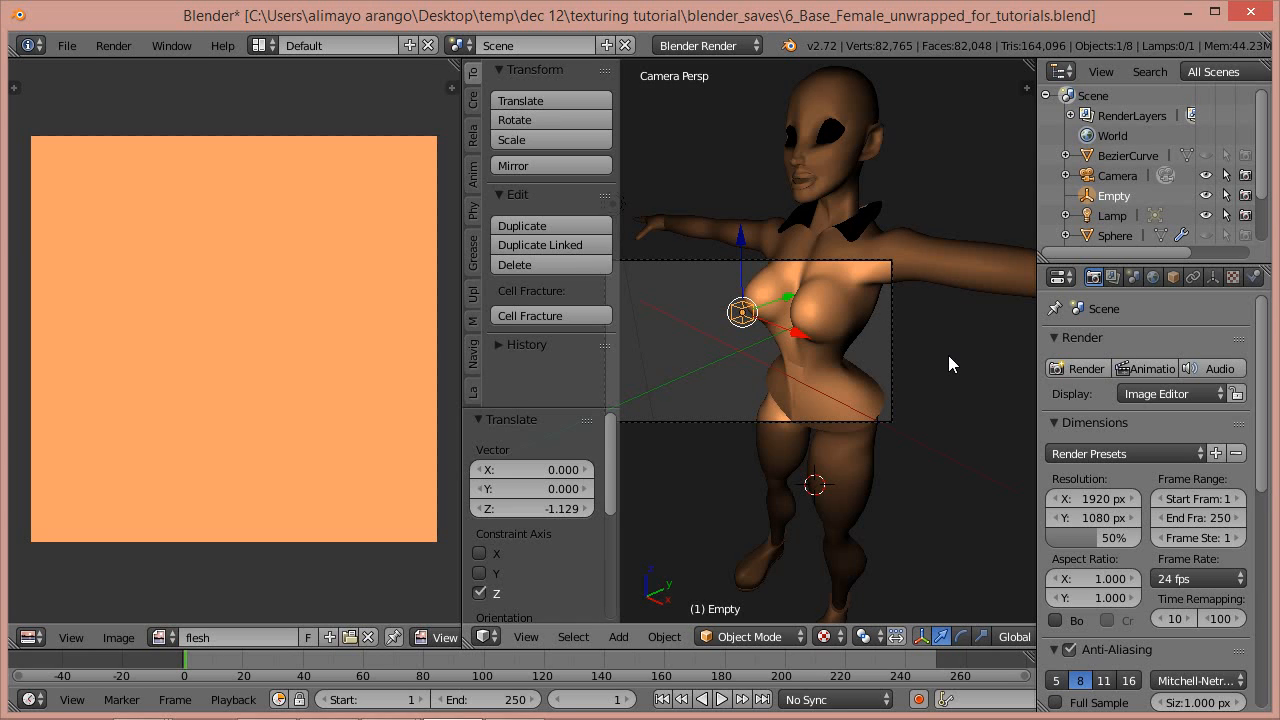
key(n)
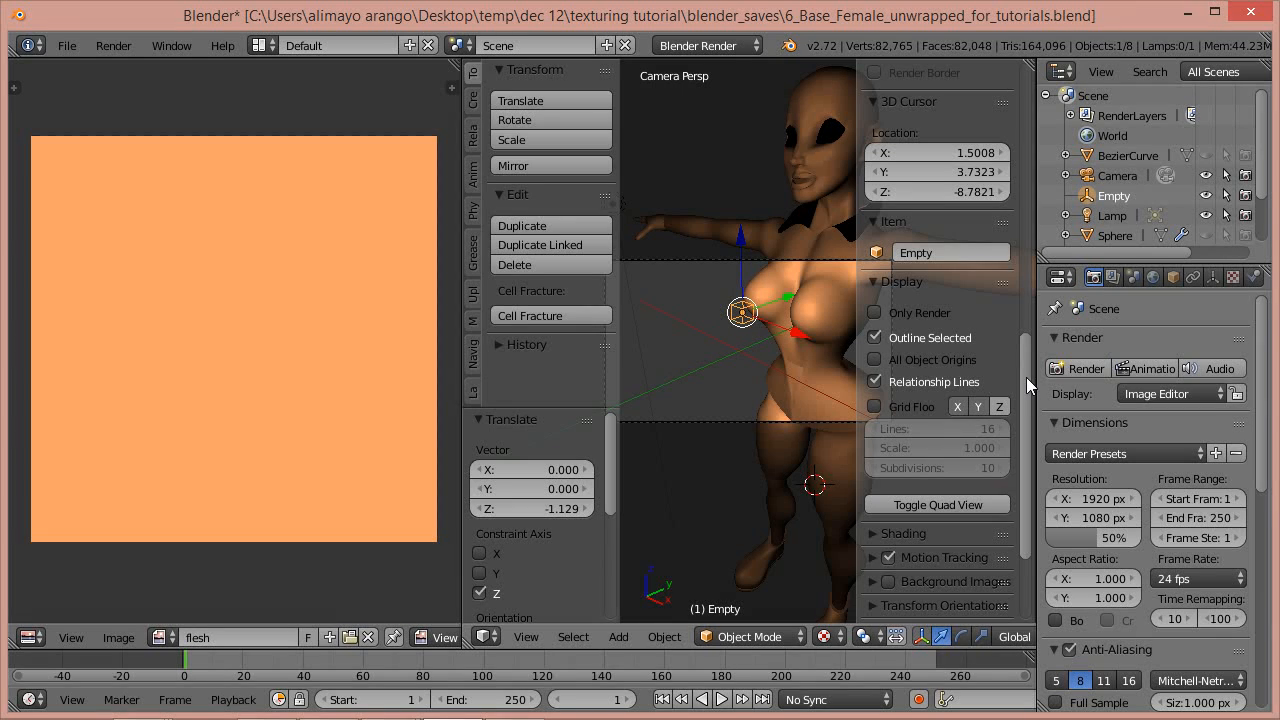
drag(1027, 420, 1034, 263)
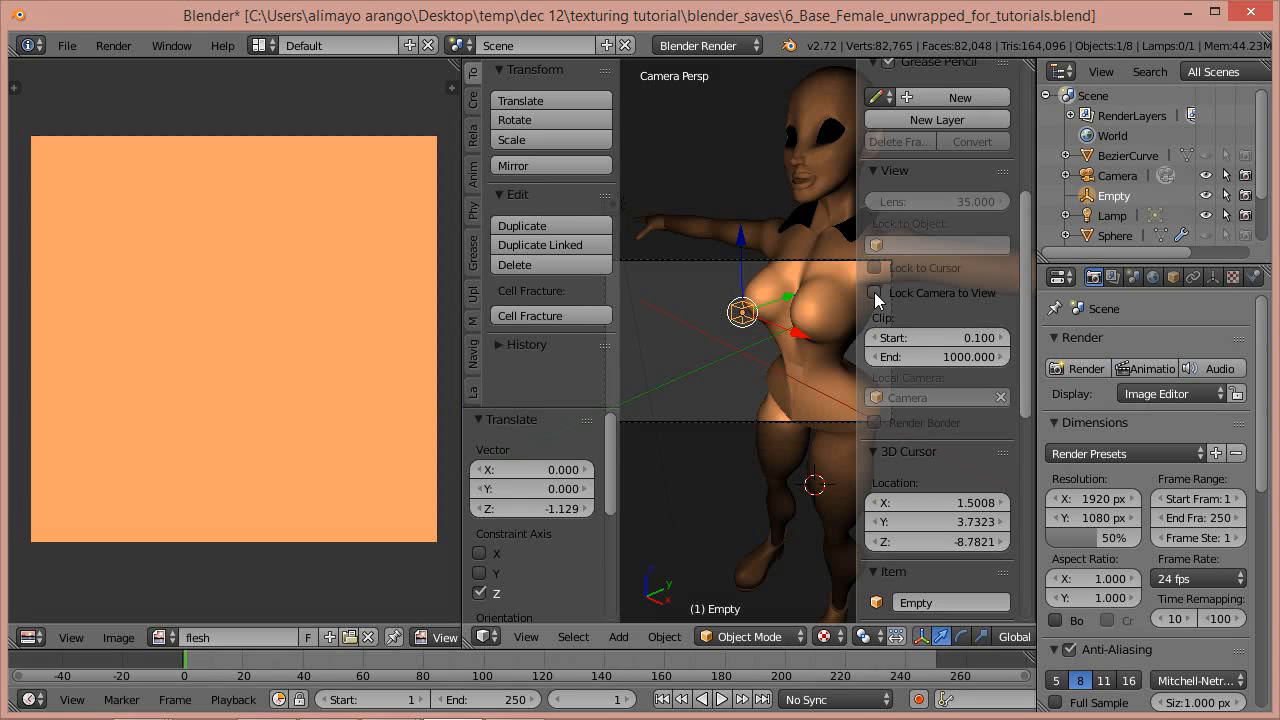
click(875, 293)
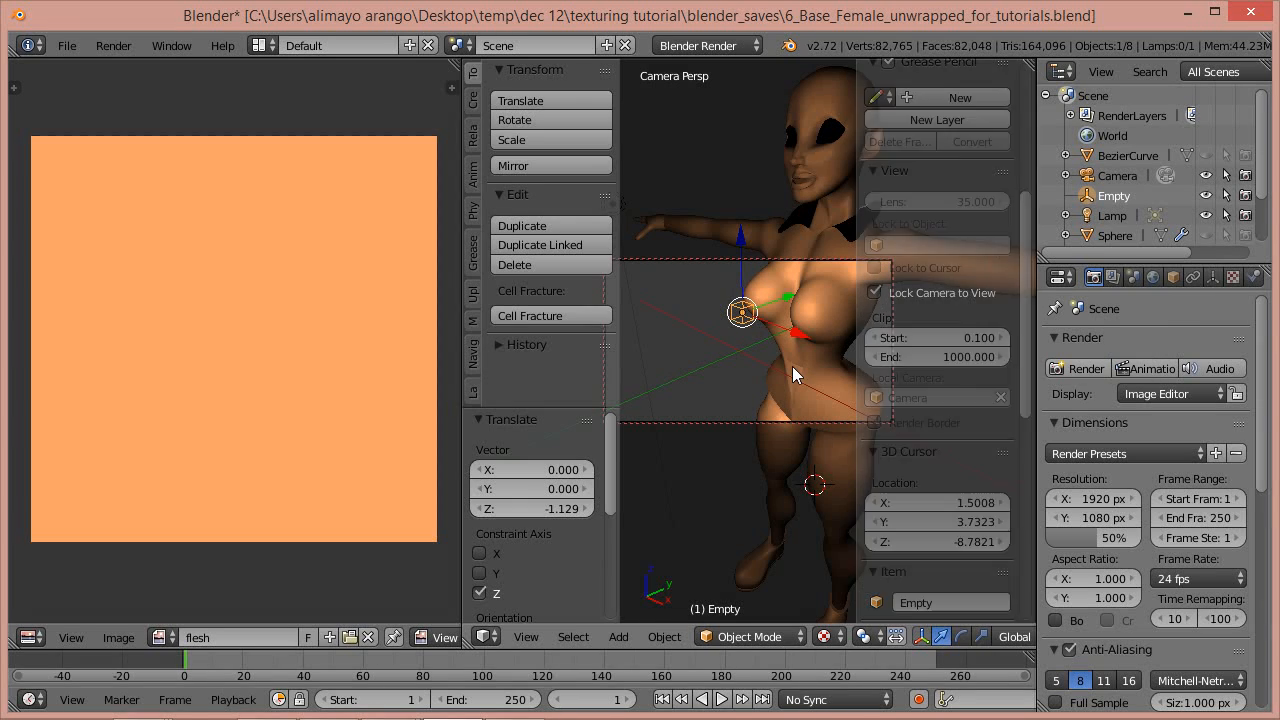
key(n)
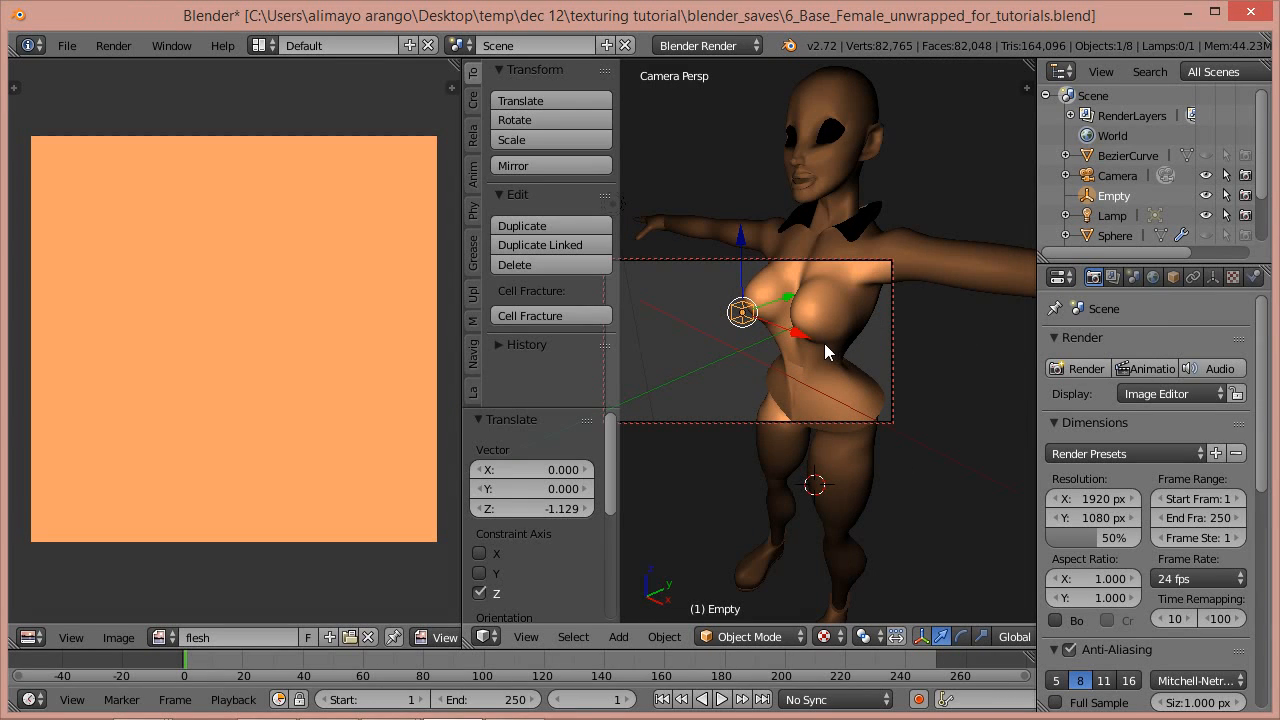
Reposition the camera farther back and facing the front of the body so her head and torso fit the frame
scroll(826, 350, down, 4)
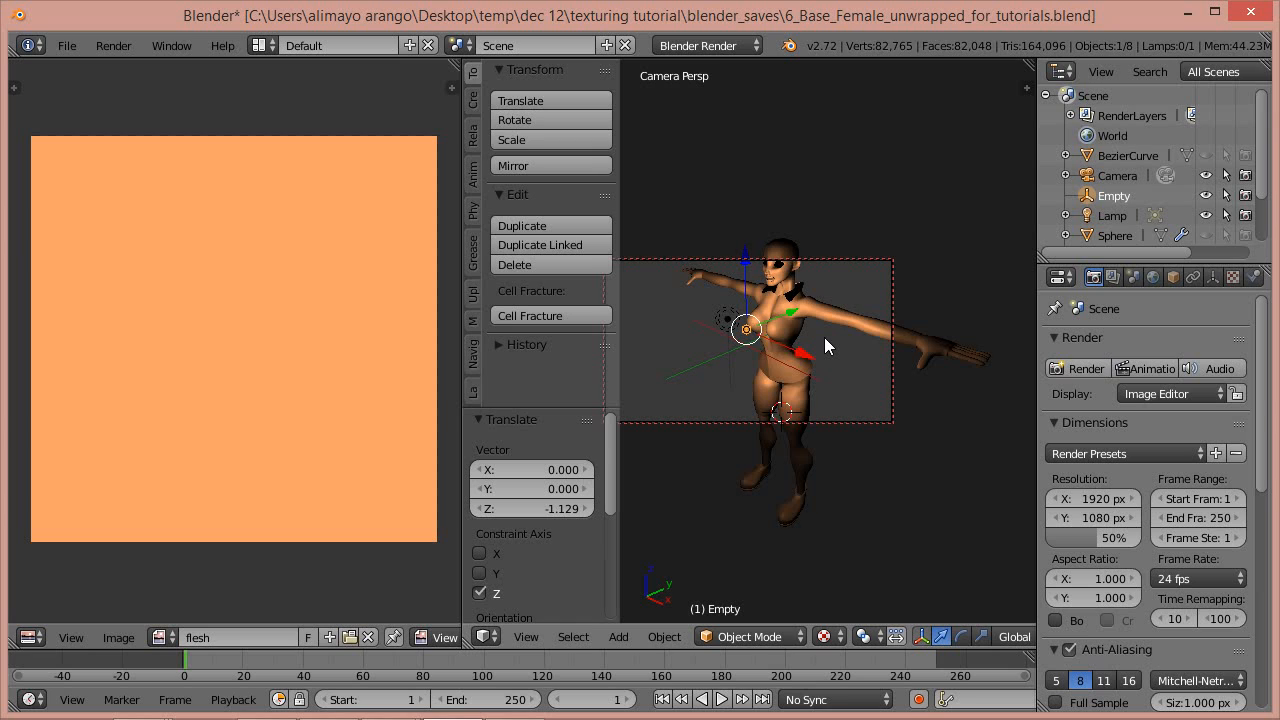
scroll(824, 337, down, 2)
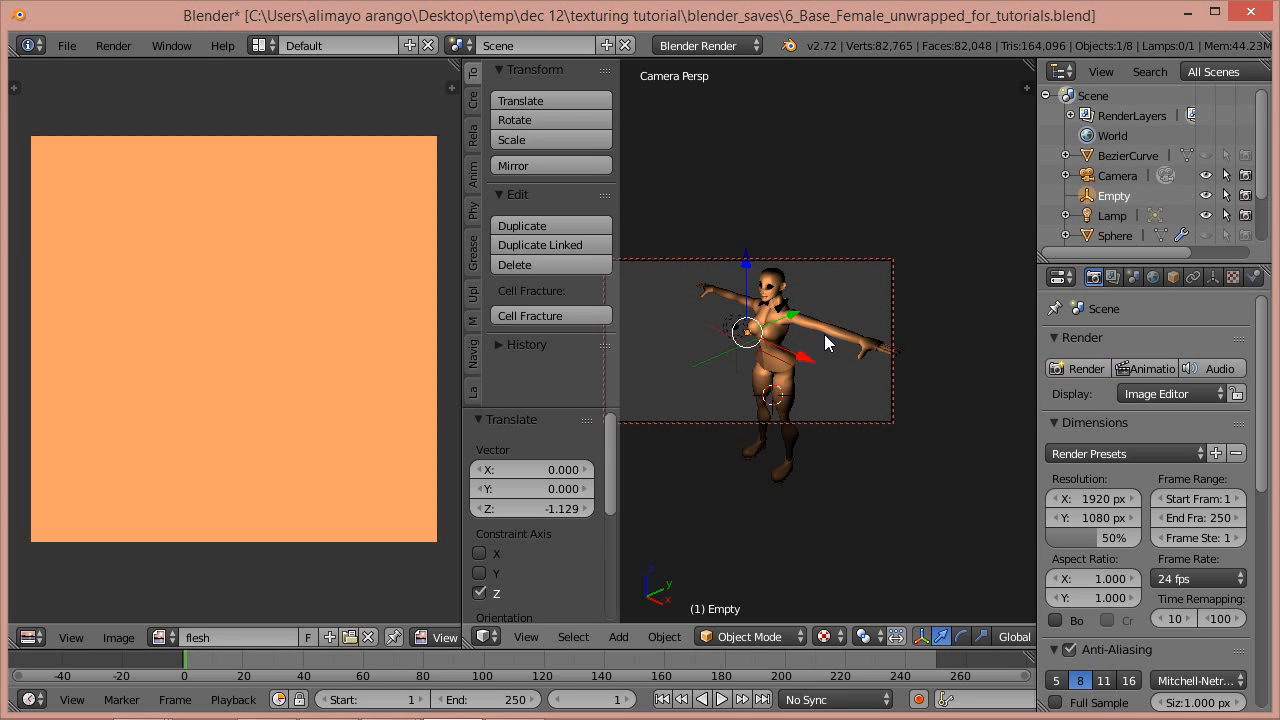
middle_drag(823, 334, 790, 398)
scroll(802, 366, up, 1)
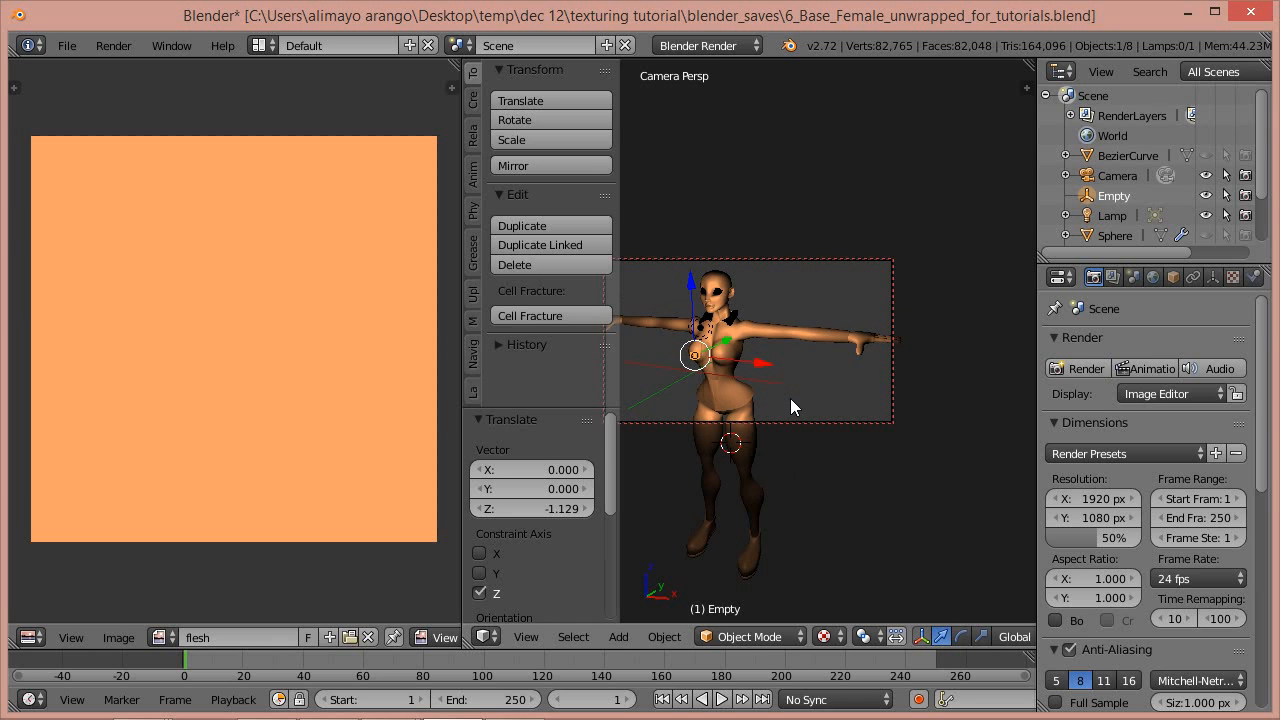
Render a test image of the model from the camera, then return to the 3D view
click(114, 46)
click(141, 72)
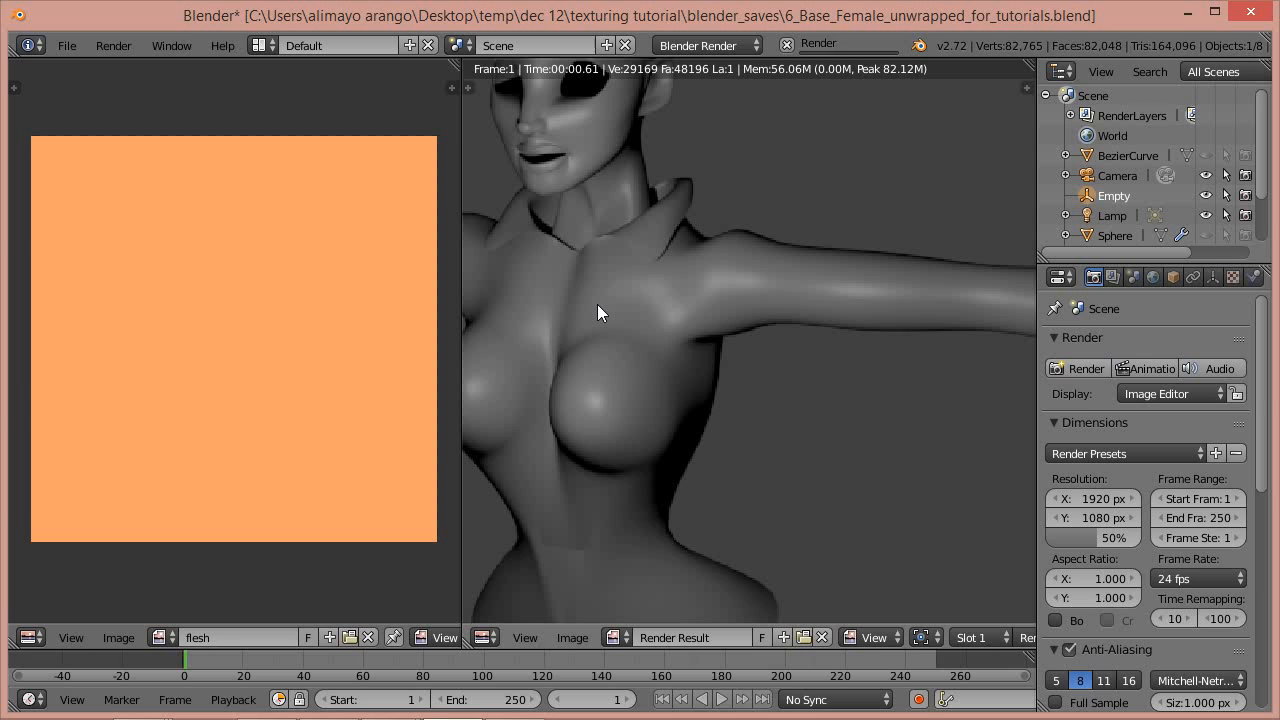
key(Escape)
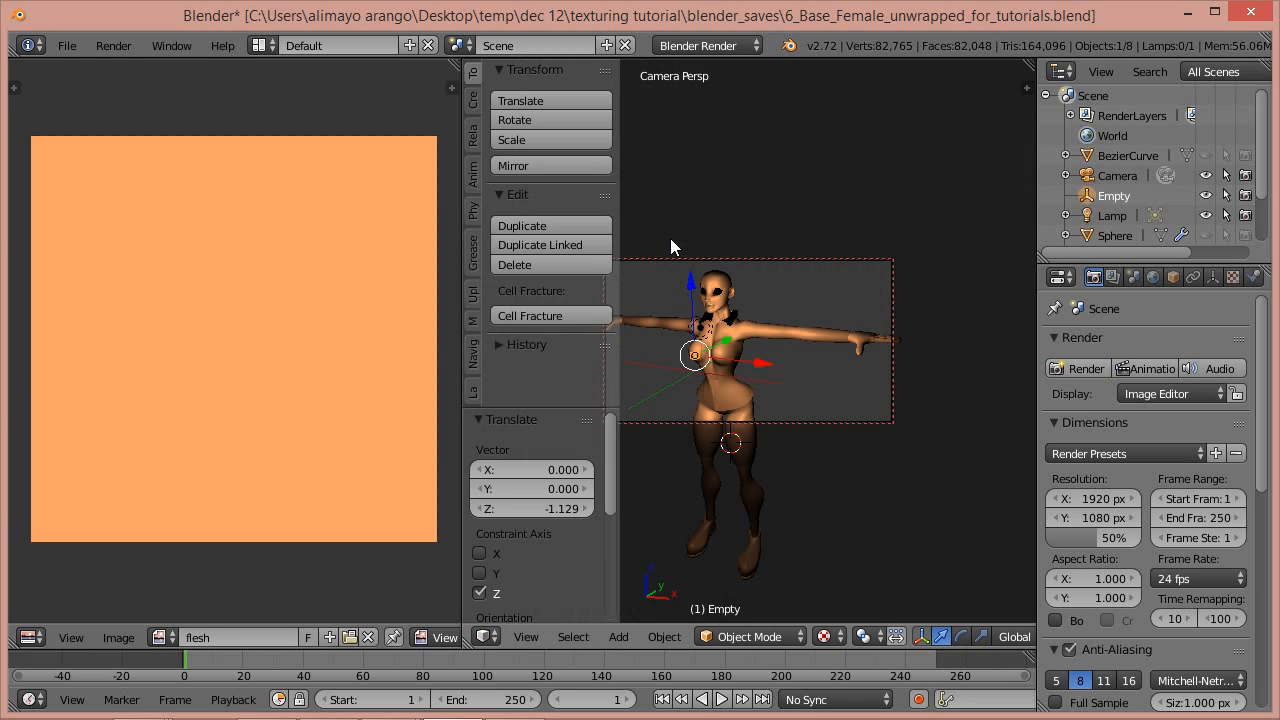
Fine-tune the camera angle on the body and disable Lock Camera to View
middle_drag(791, 349, 822, 342)
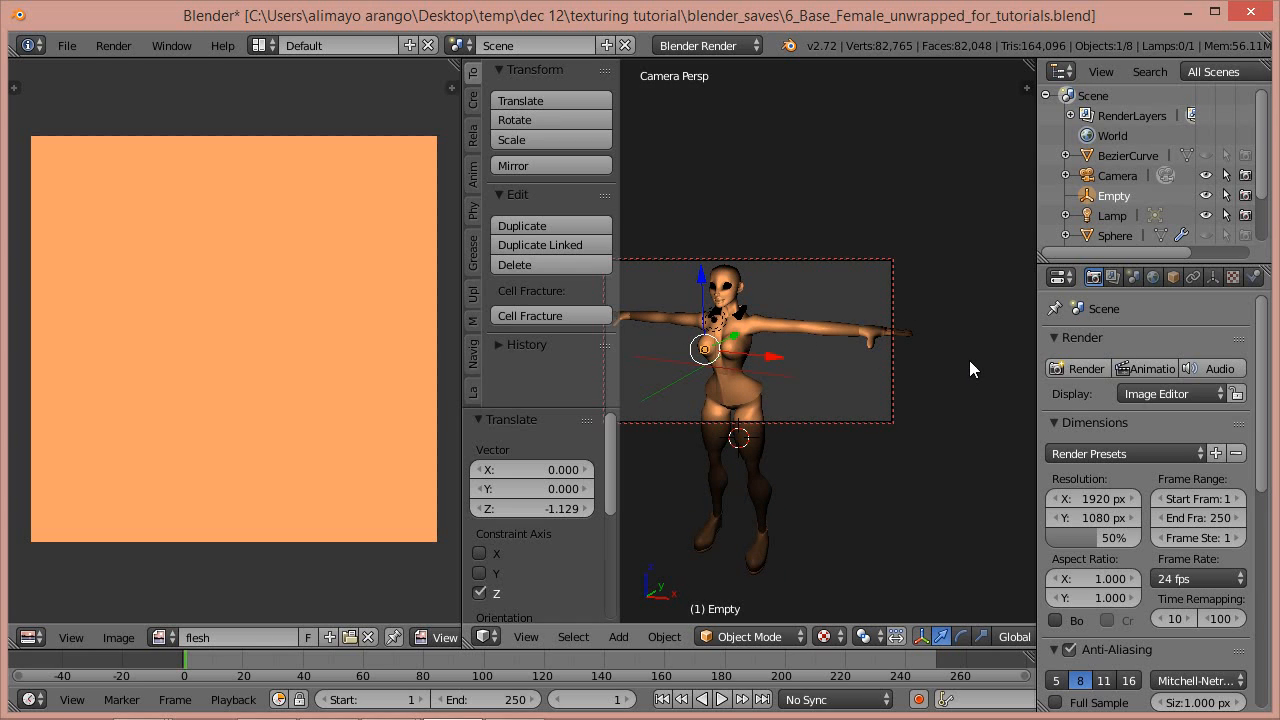
key(n)
click(874, 292)
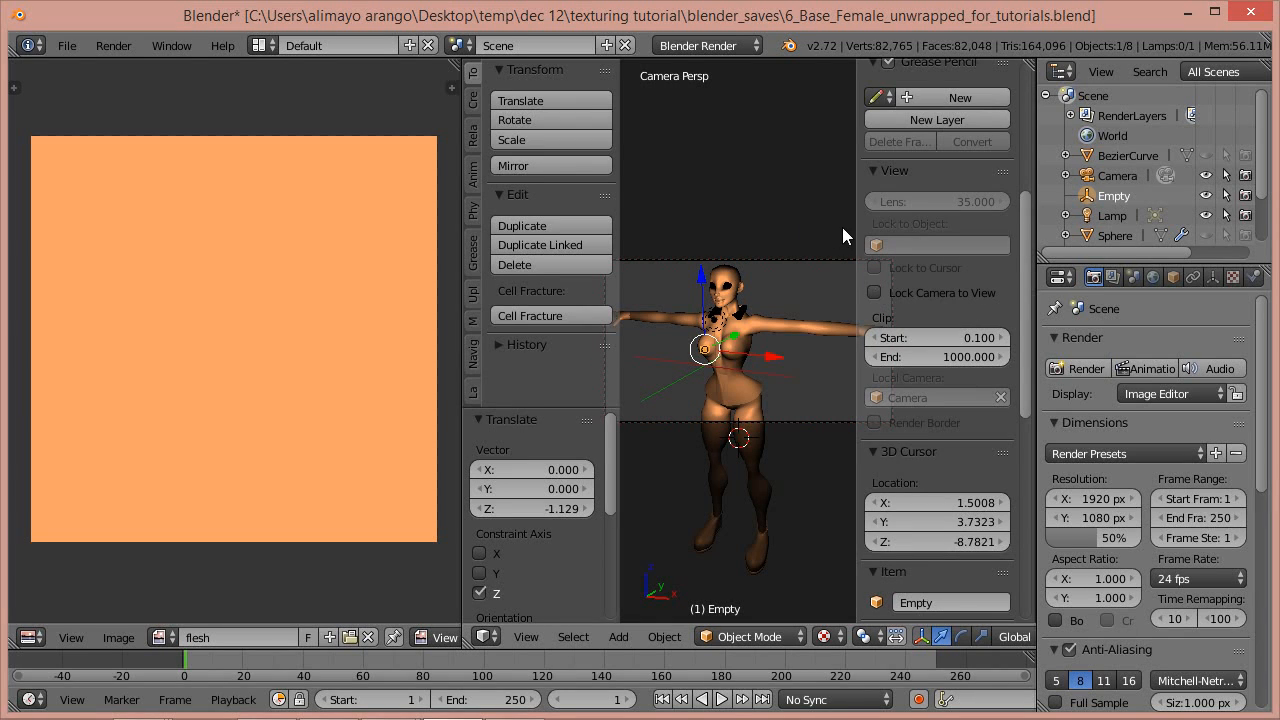
key(n)
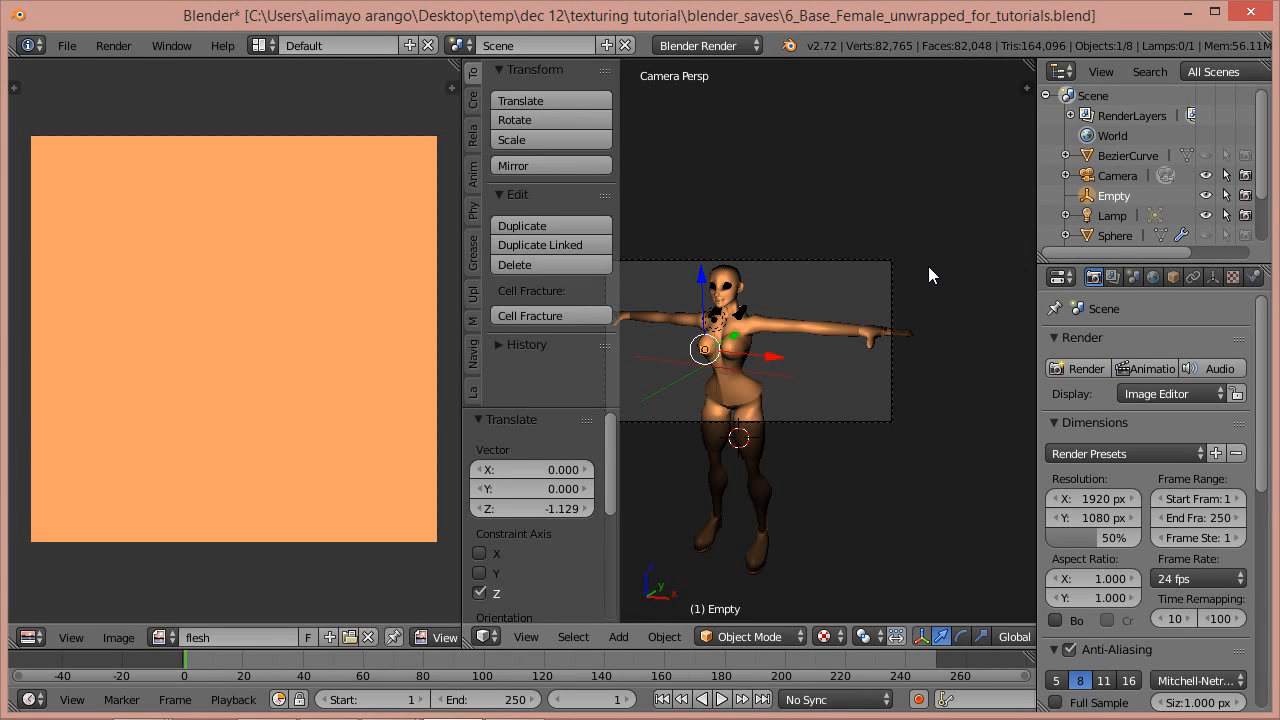
Leave the camera view, select the female body, hide the transform manipulator and set the viewport shading to Solid
key(KP_5)
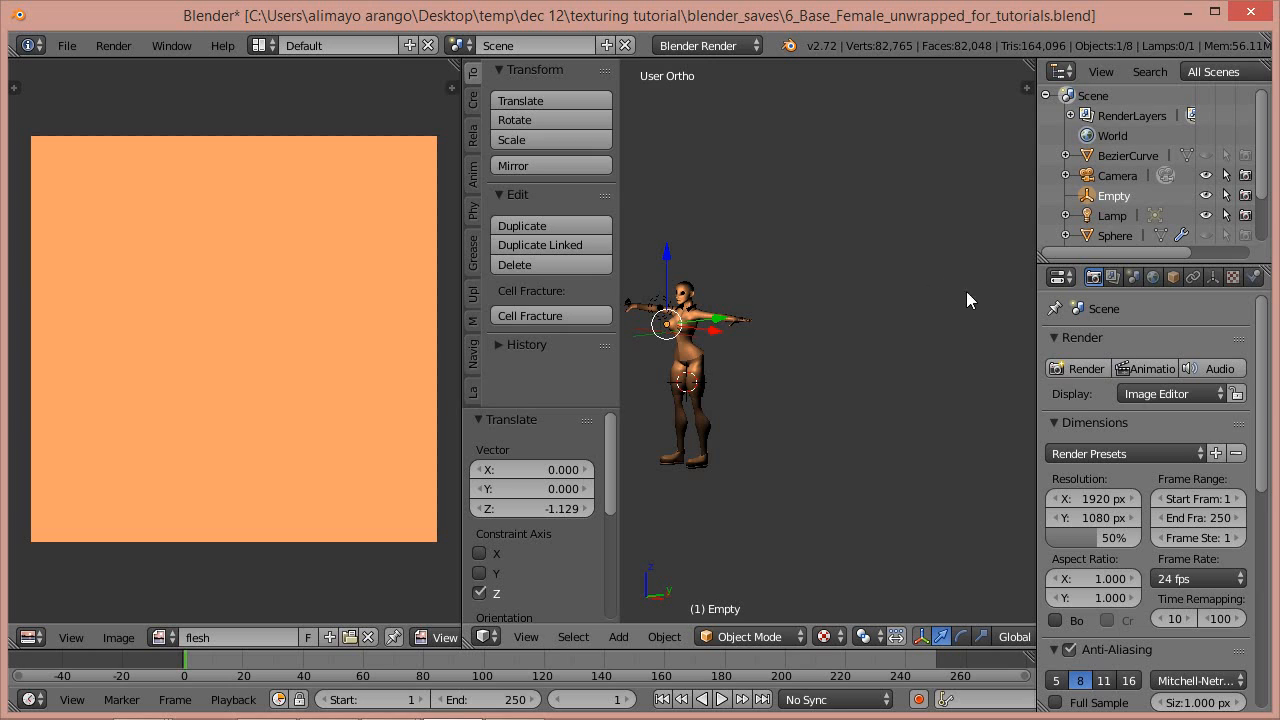
shift+middle_drag(831, 300, 946, 265)
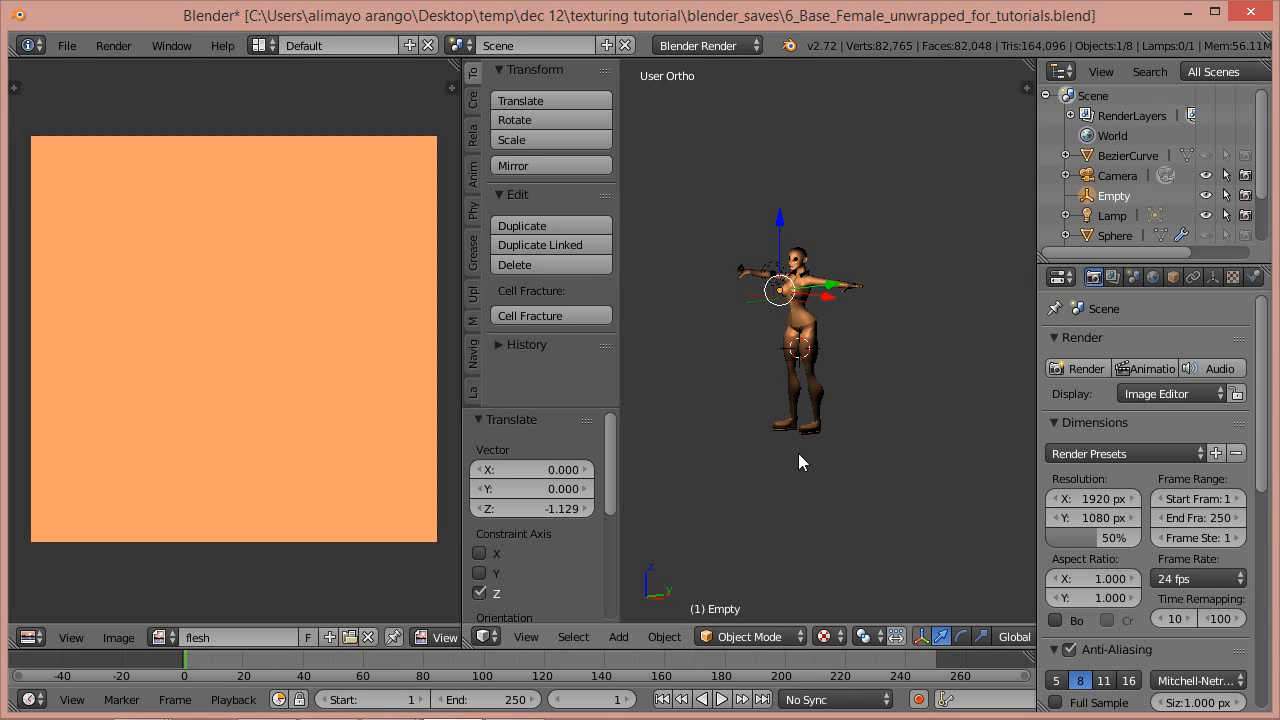
right_click(803, 318)
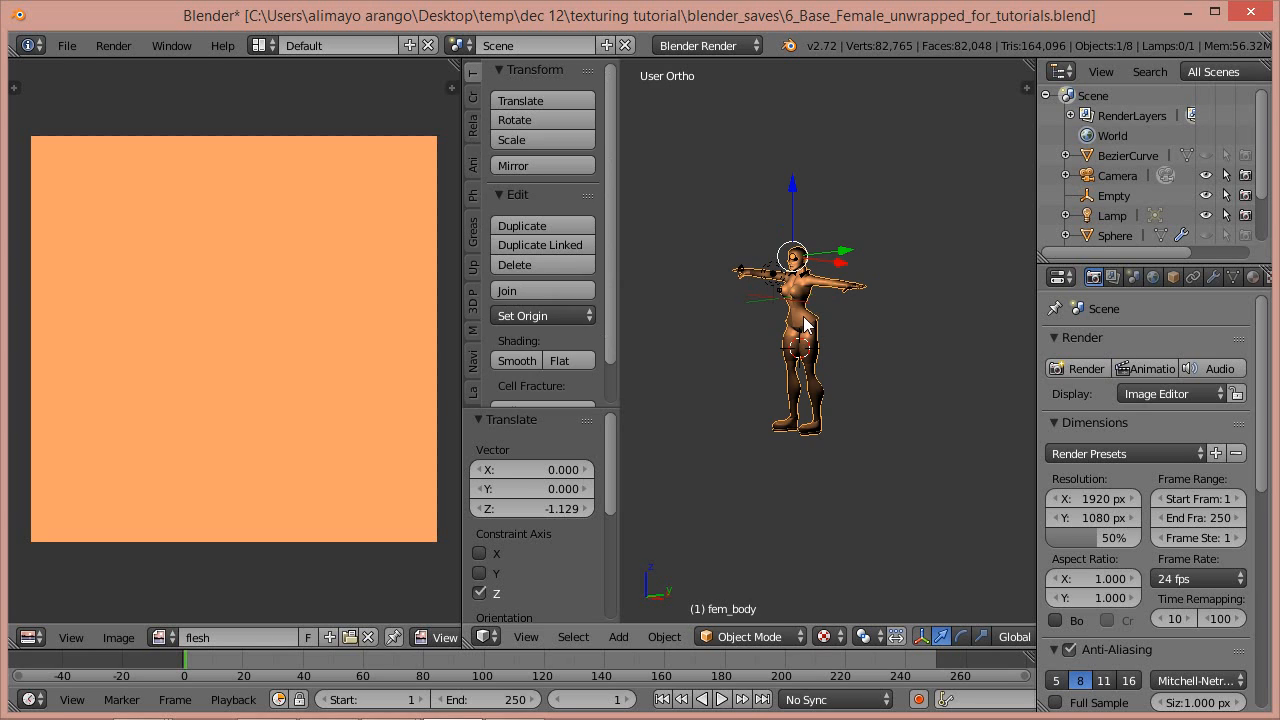
click(920, 635)
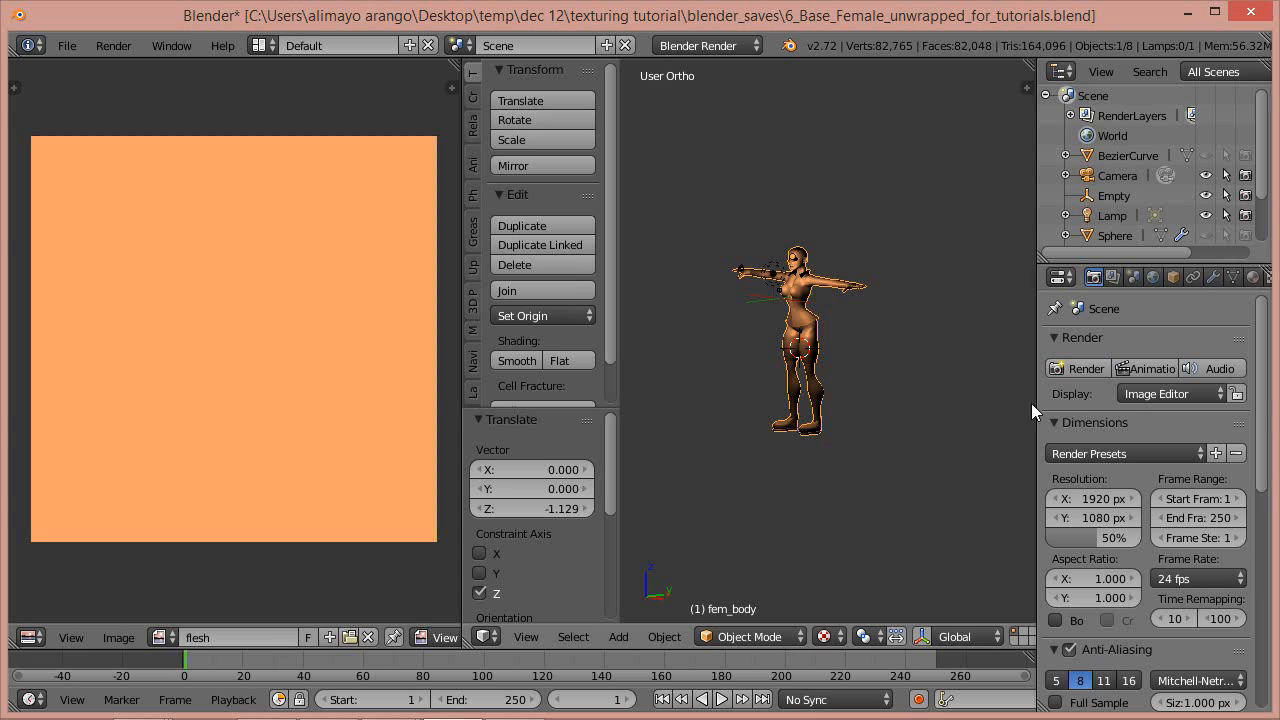
click(838, 636)
click(854, 566)
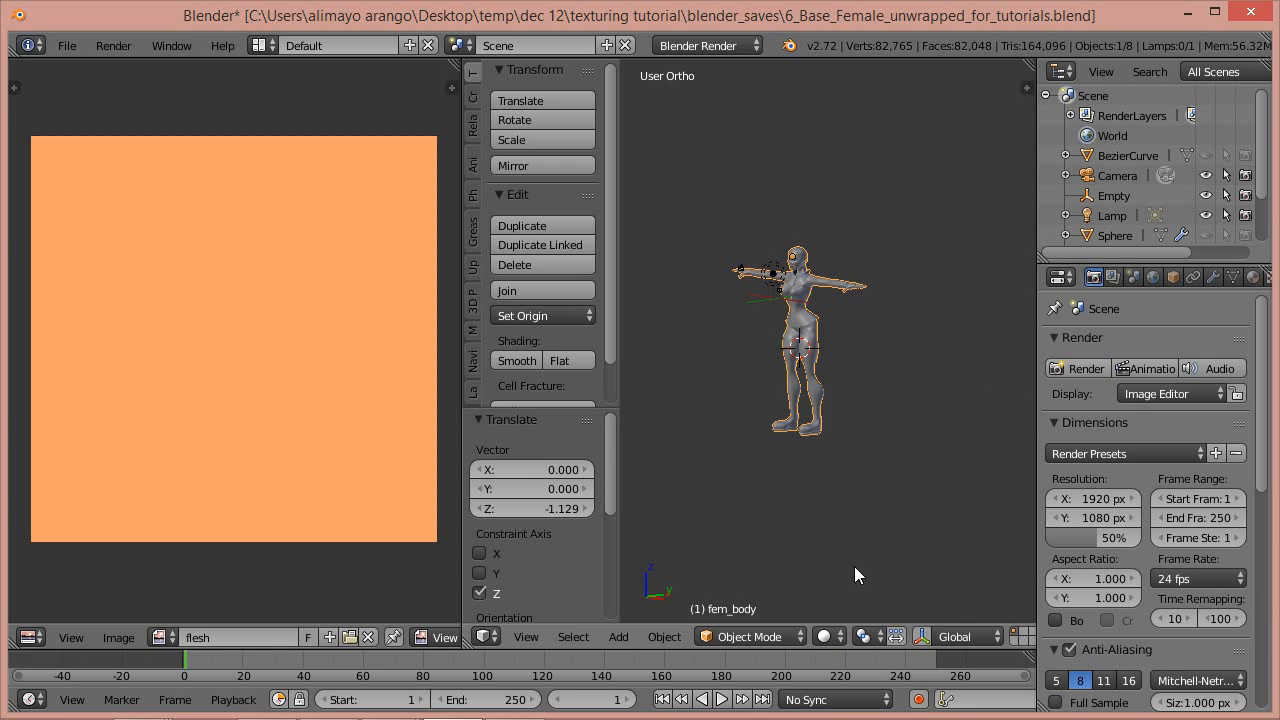
Switch the female body to Edit Mode to display its wireframe and UV layout
click(799, 632)
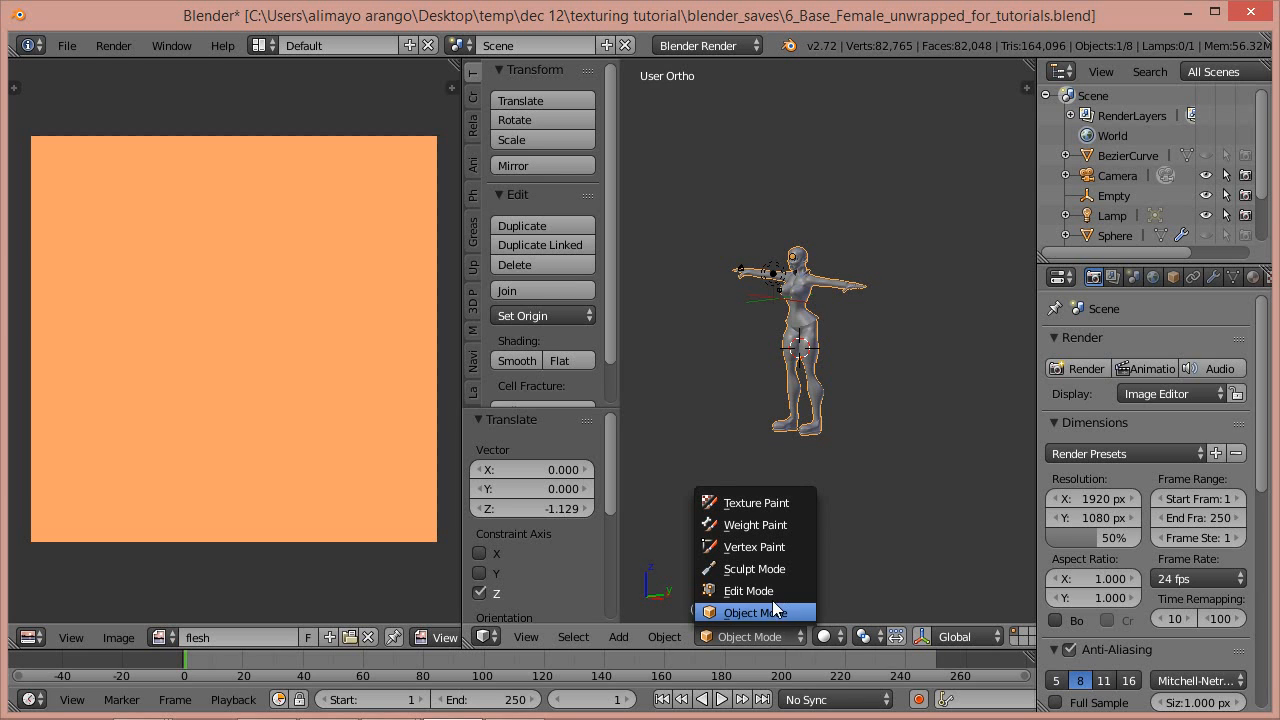
click(769, 594)
scroll(839, 516, up, 3)
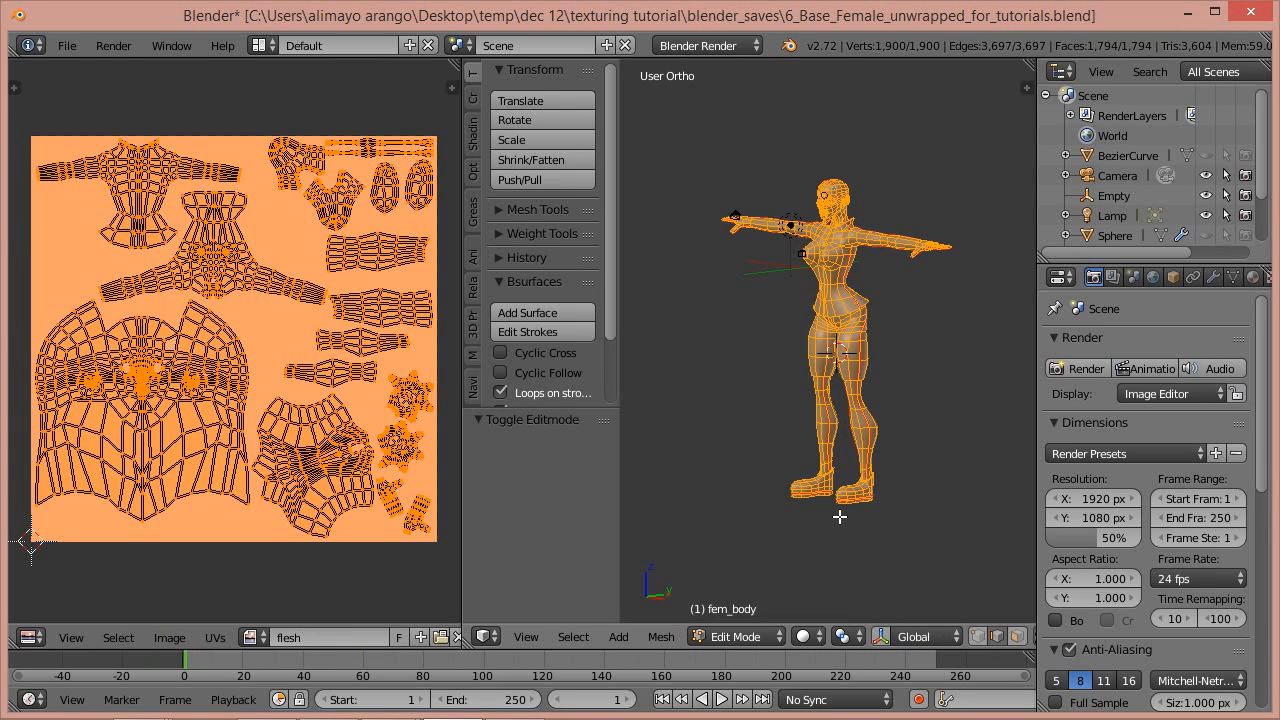
scroll(889, 499, up, 3)
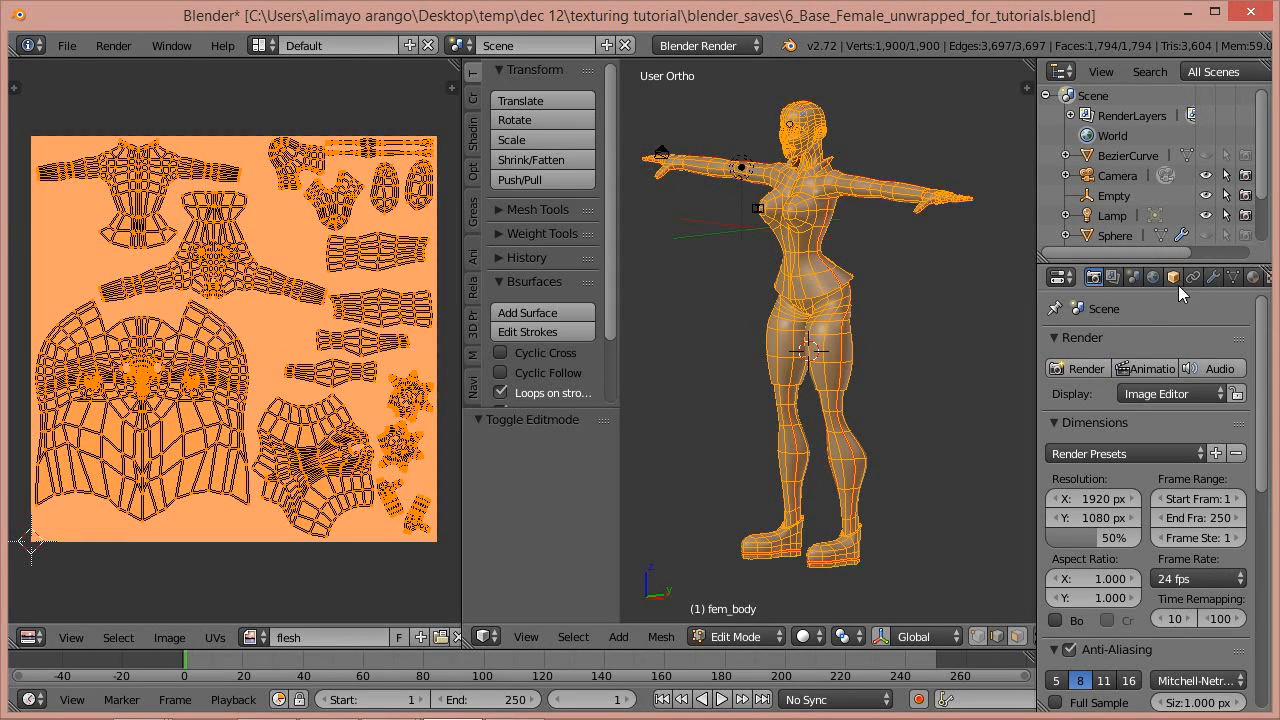
Add a material slot to the female body and assign the existing material named Material to it
scroll(1187, 278, down, 2)
scroll(1149, 276, down, 2)
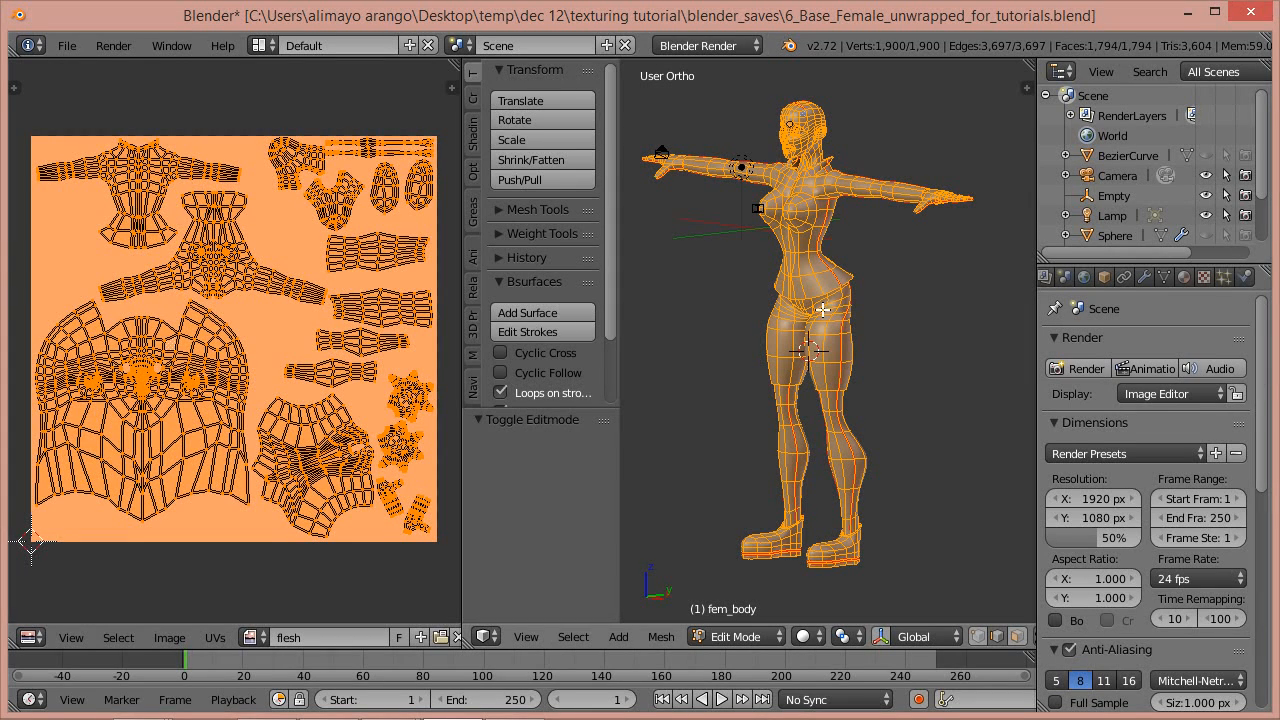
click(1185, 278)
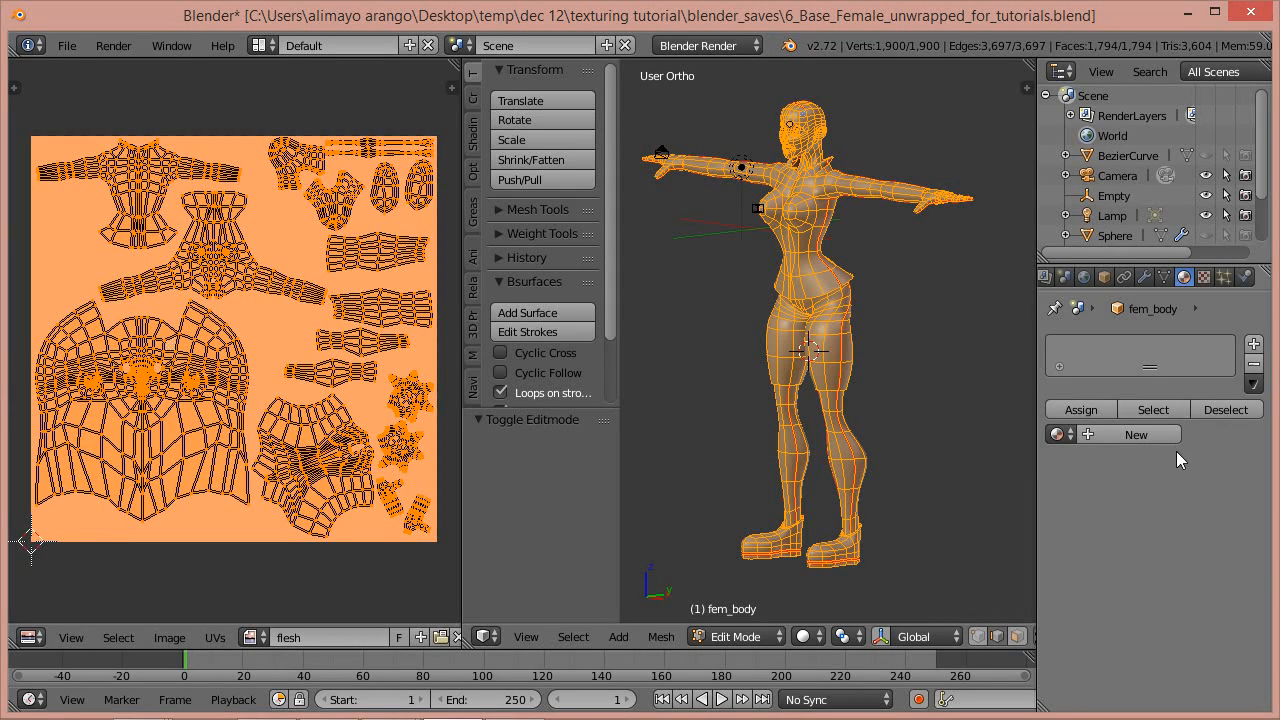
click(1253, 343)
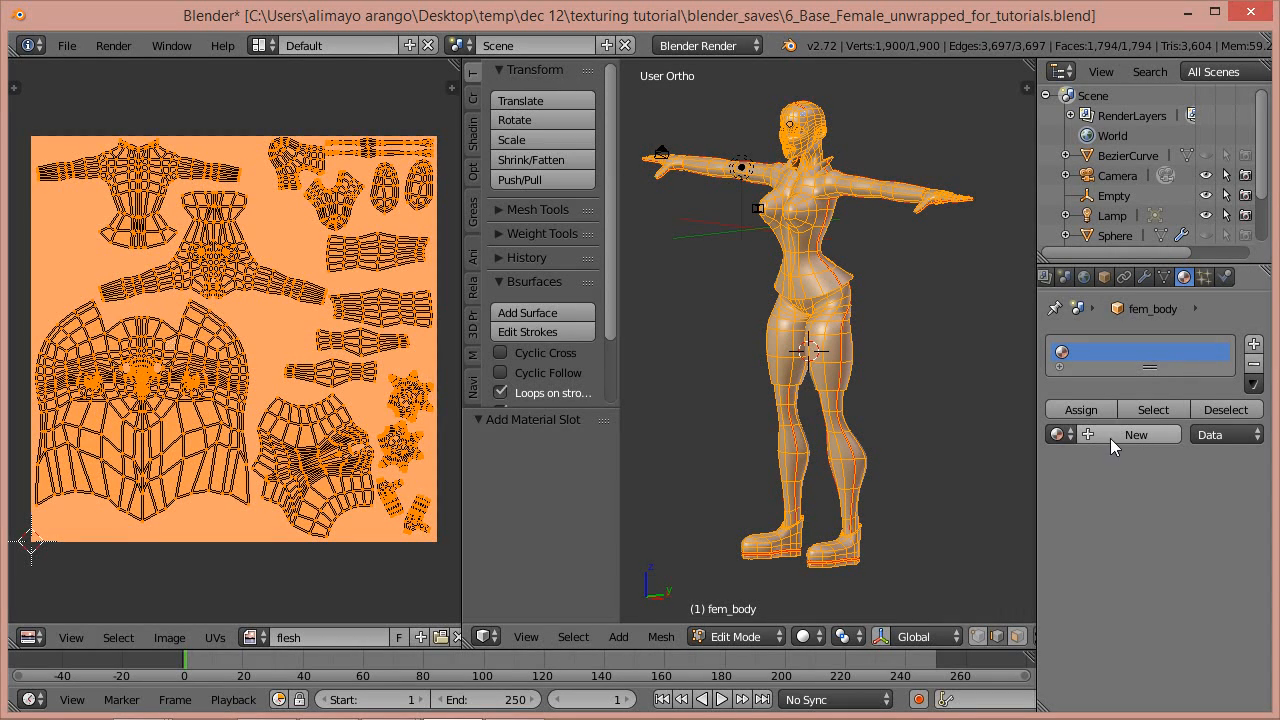
click(1070, 429)
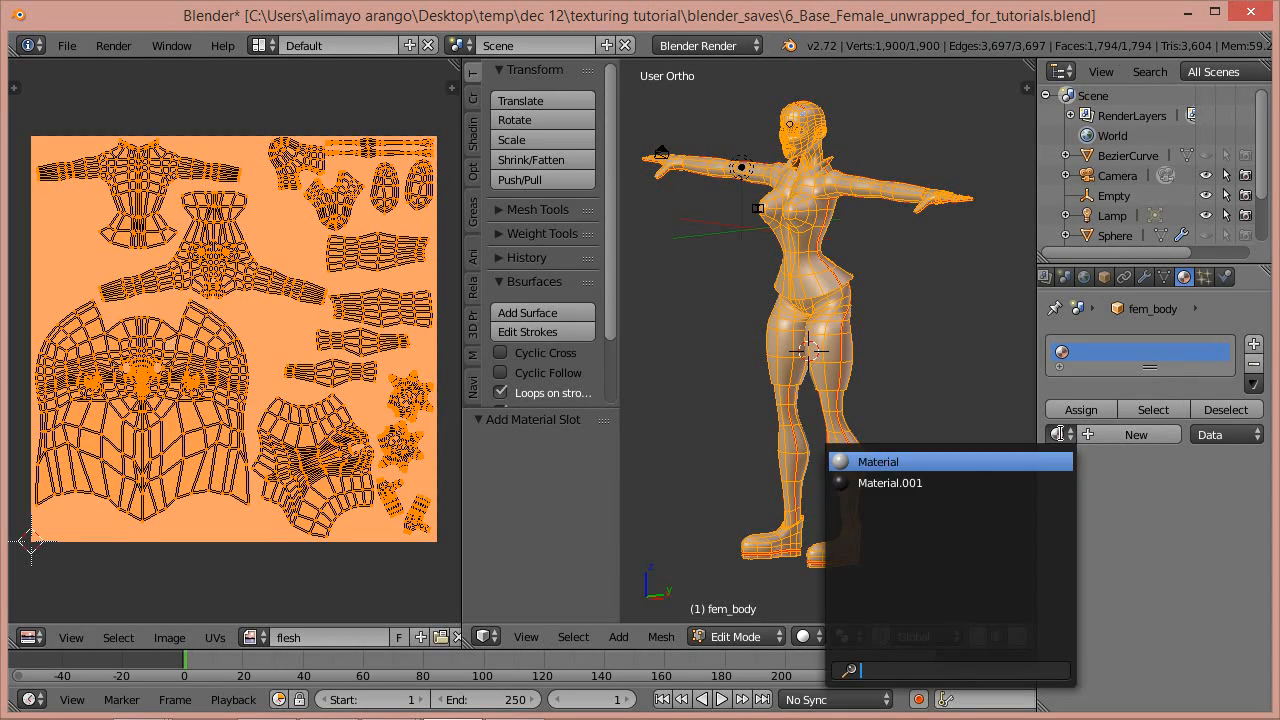
click(870, 458)
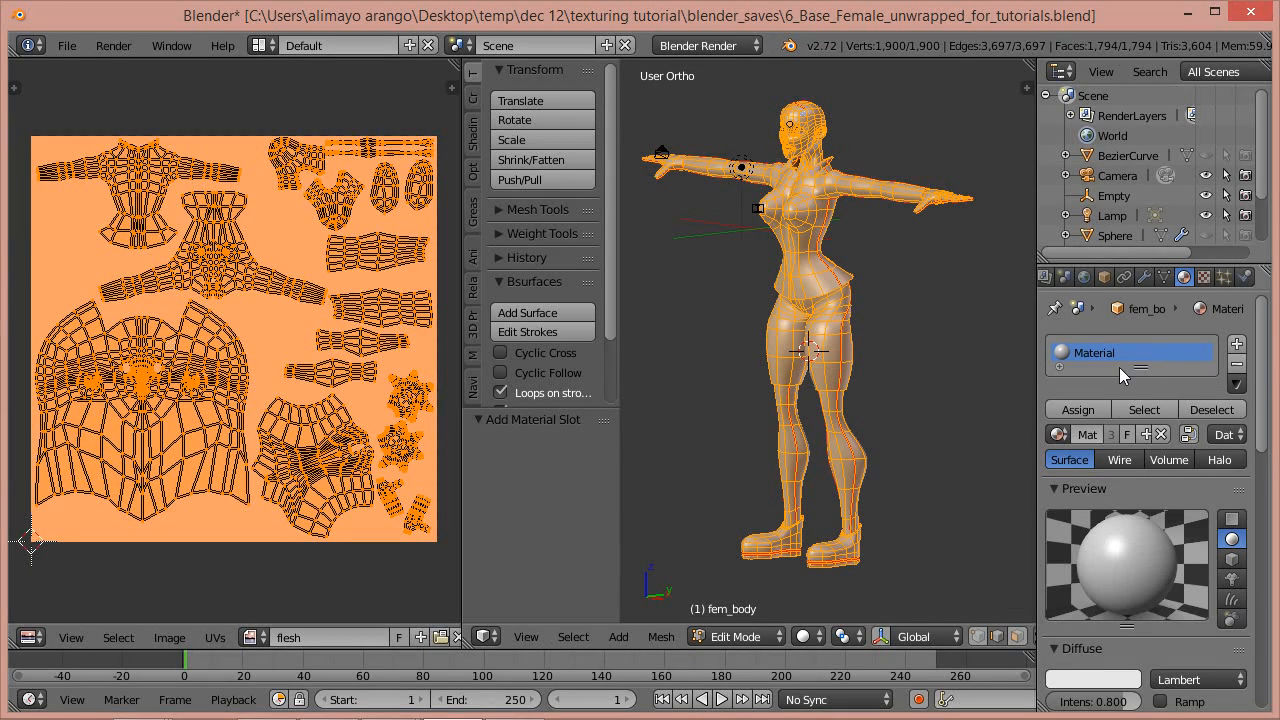
Add a new texture to the material with the flesh image as its source and check its UV mapping settings
click(1202, 278)
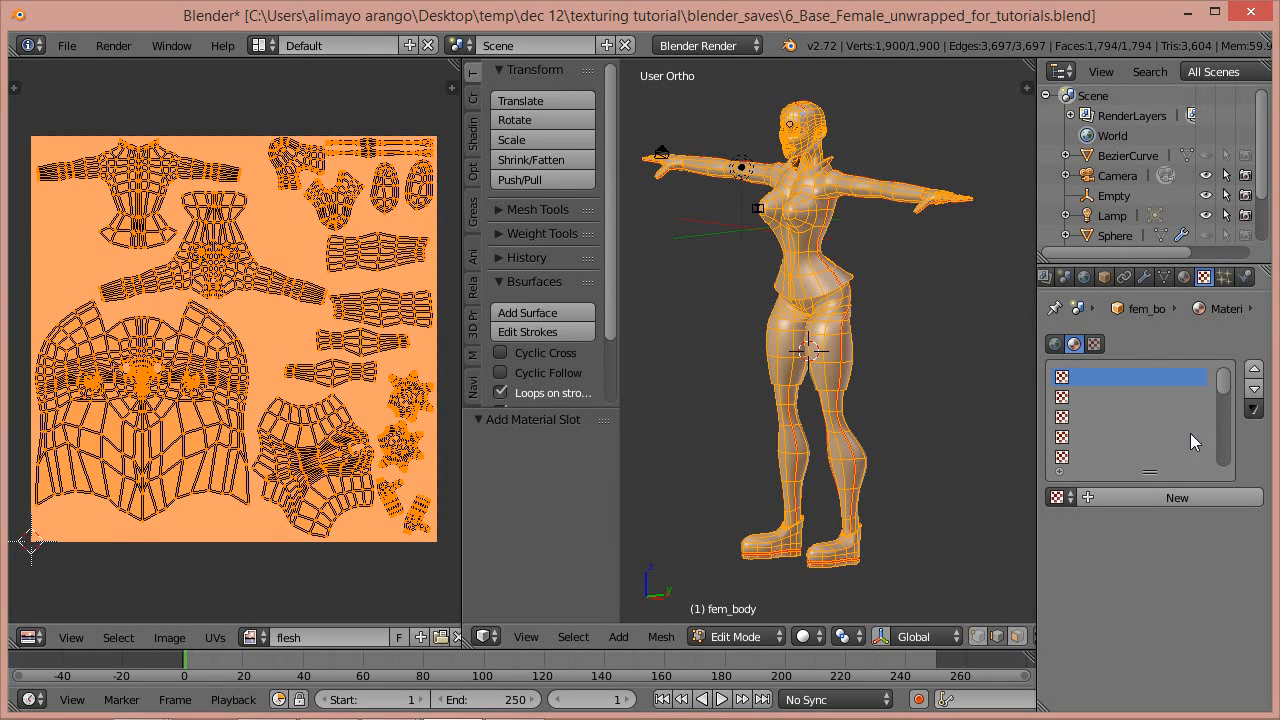
click(1135, 496)
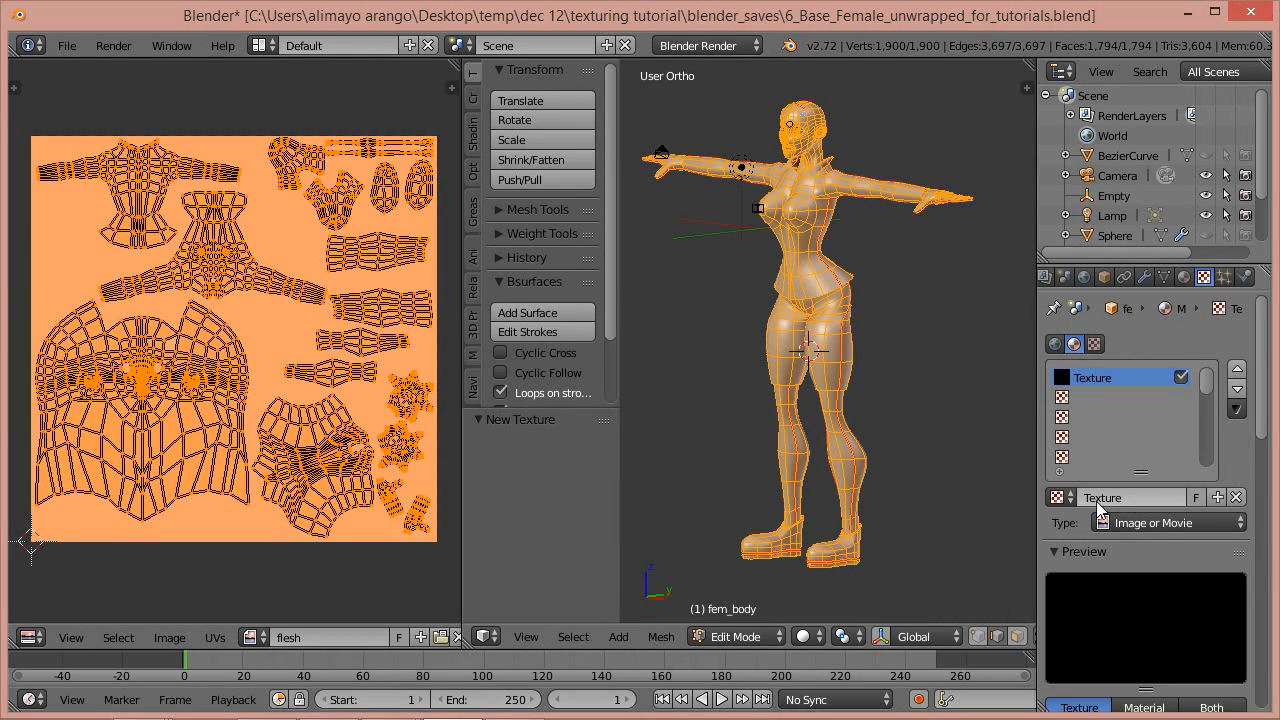
drag(1264, 395, 1273, 515)
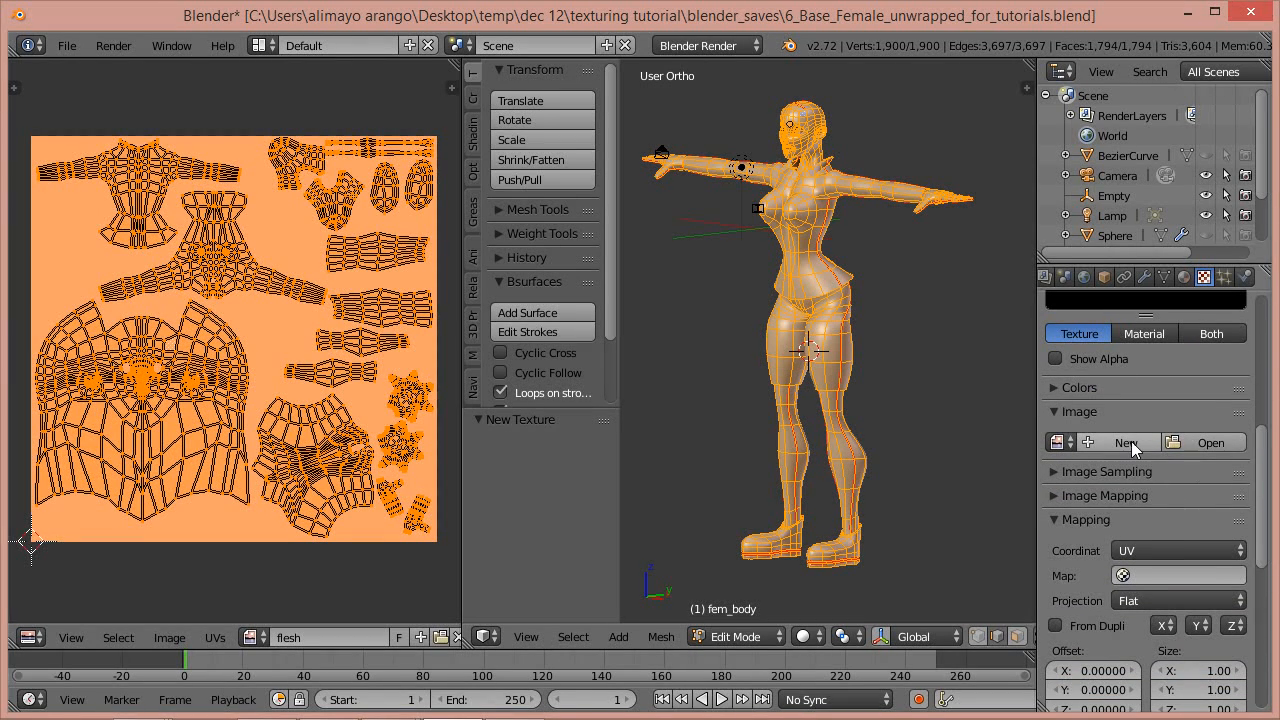
click(1071, 438)
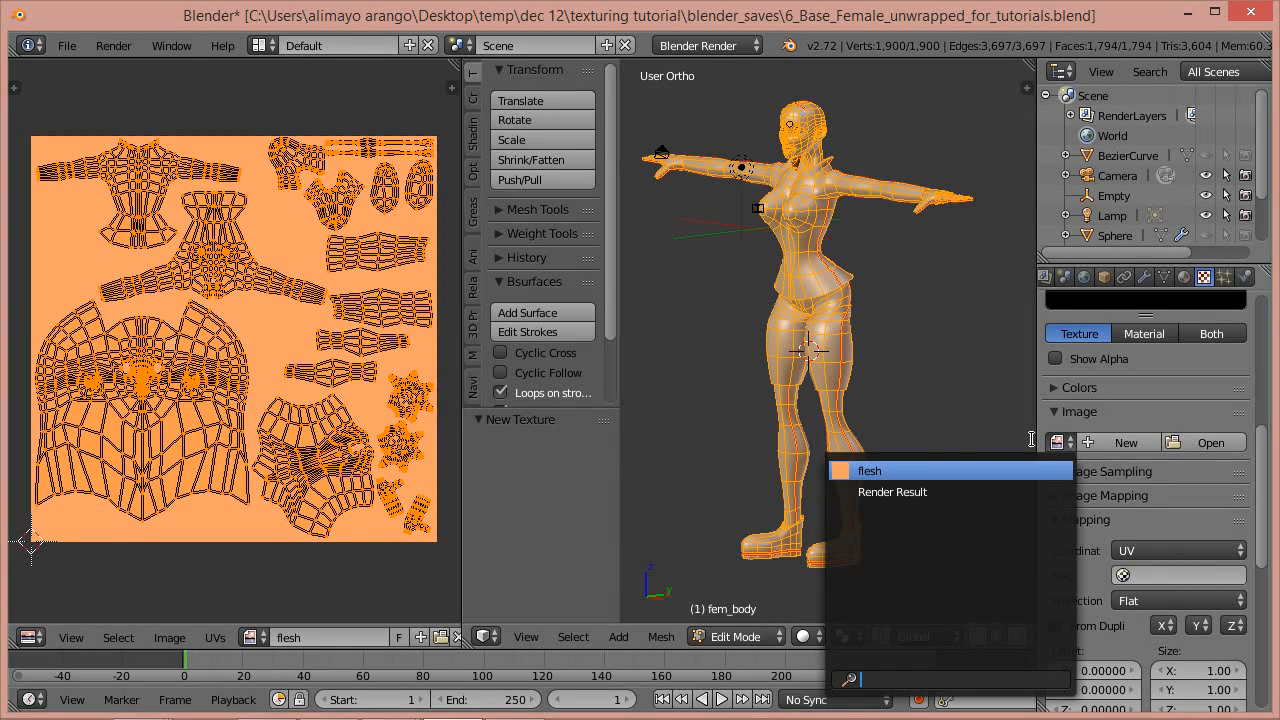
click(917, 470)
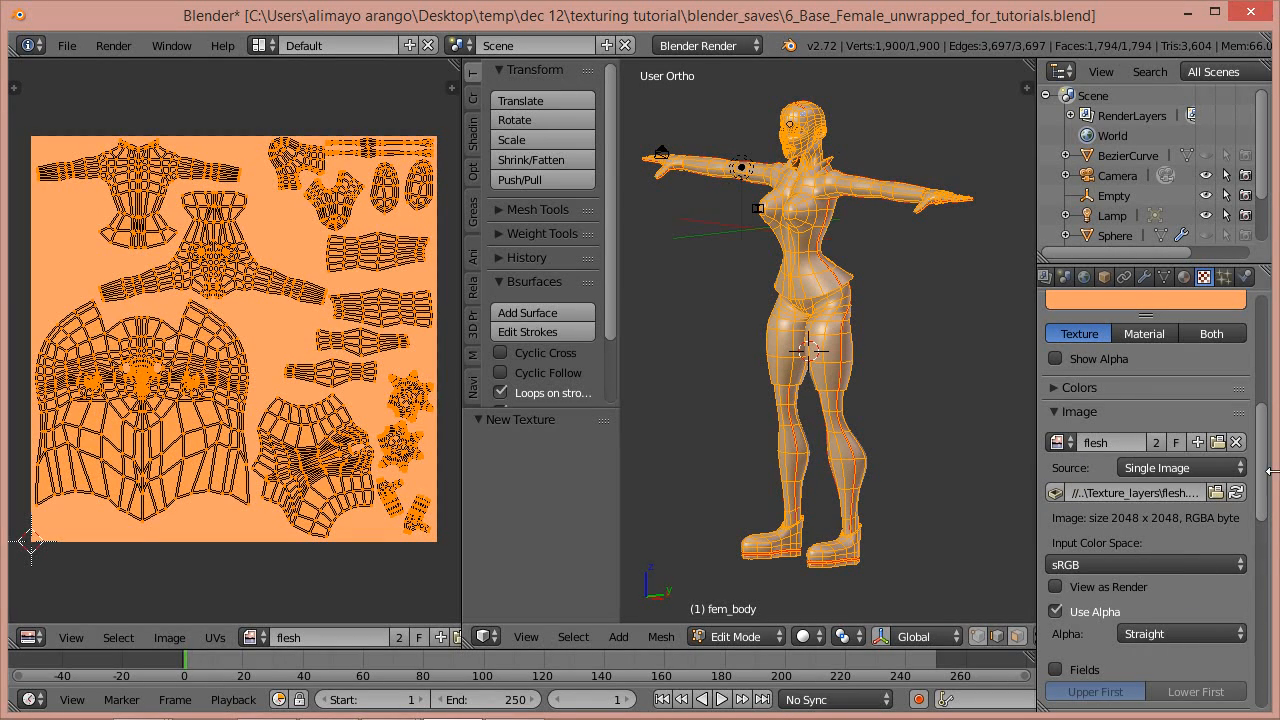
drag(1266, 488, 1276, 588)
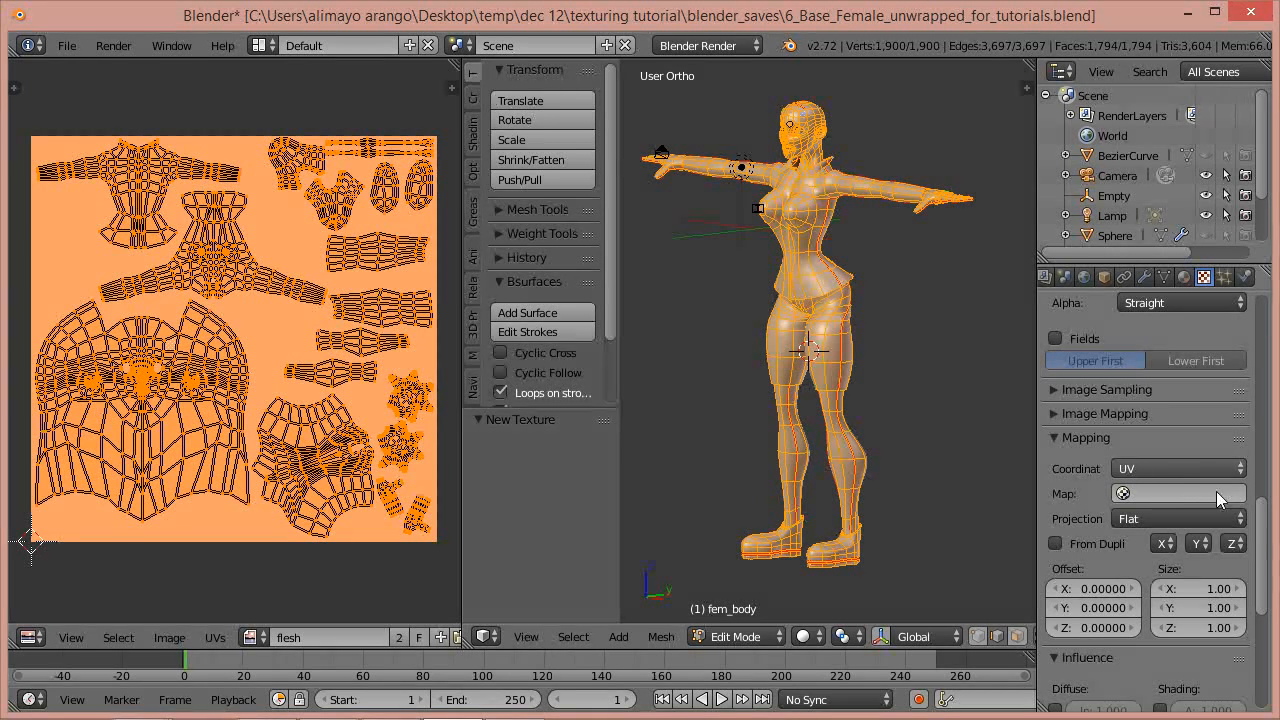
drag(1263, 545, 1260, 430)
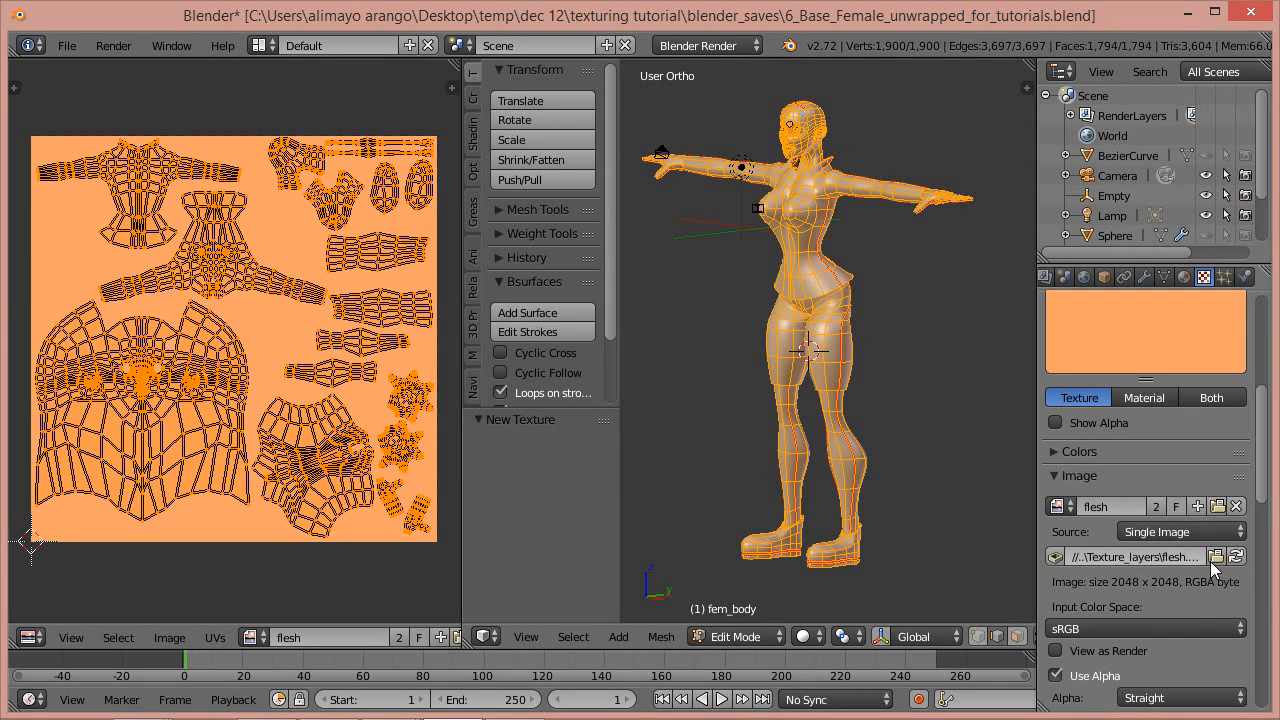
Render a test image of the textured body, then return to the 3D view
click(110, 46)
click(135, 69)
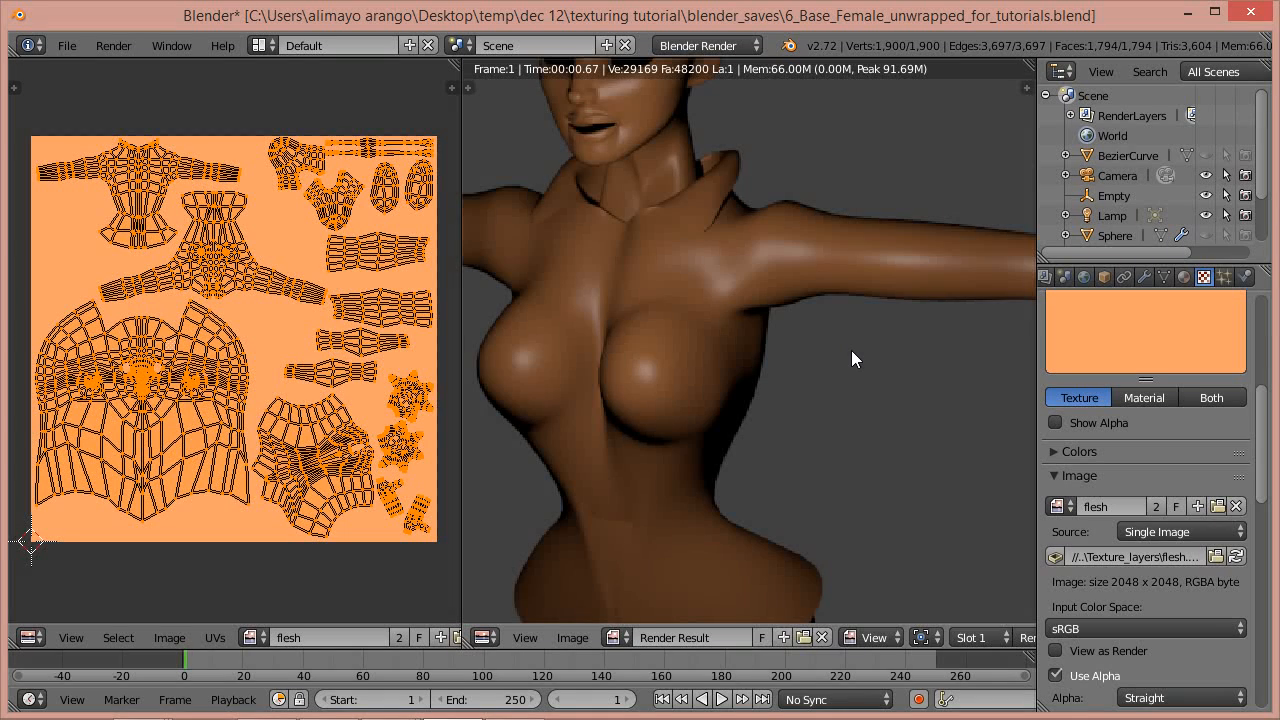
key(Escape)
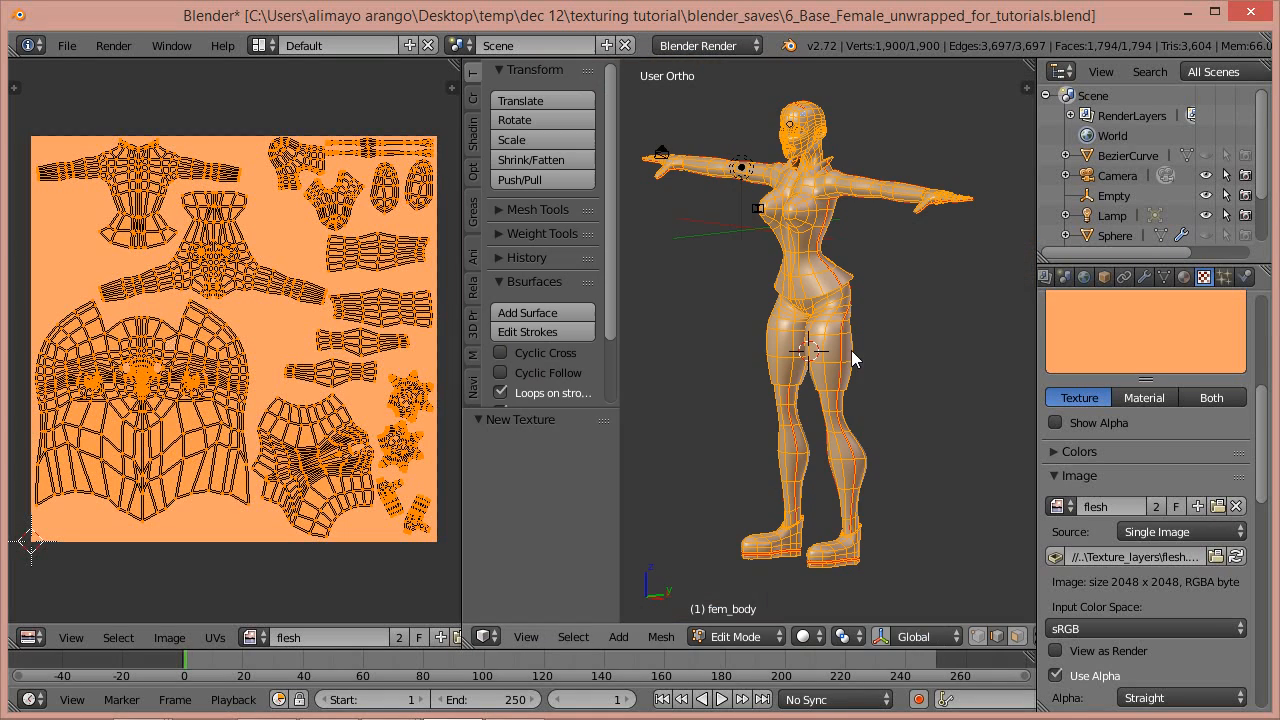
Lower the body material's specular intensity to 0.098
click(1184, 277)
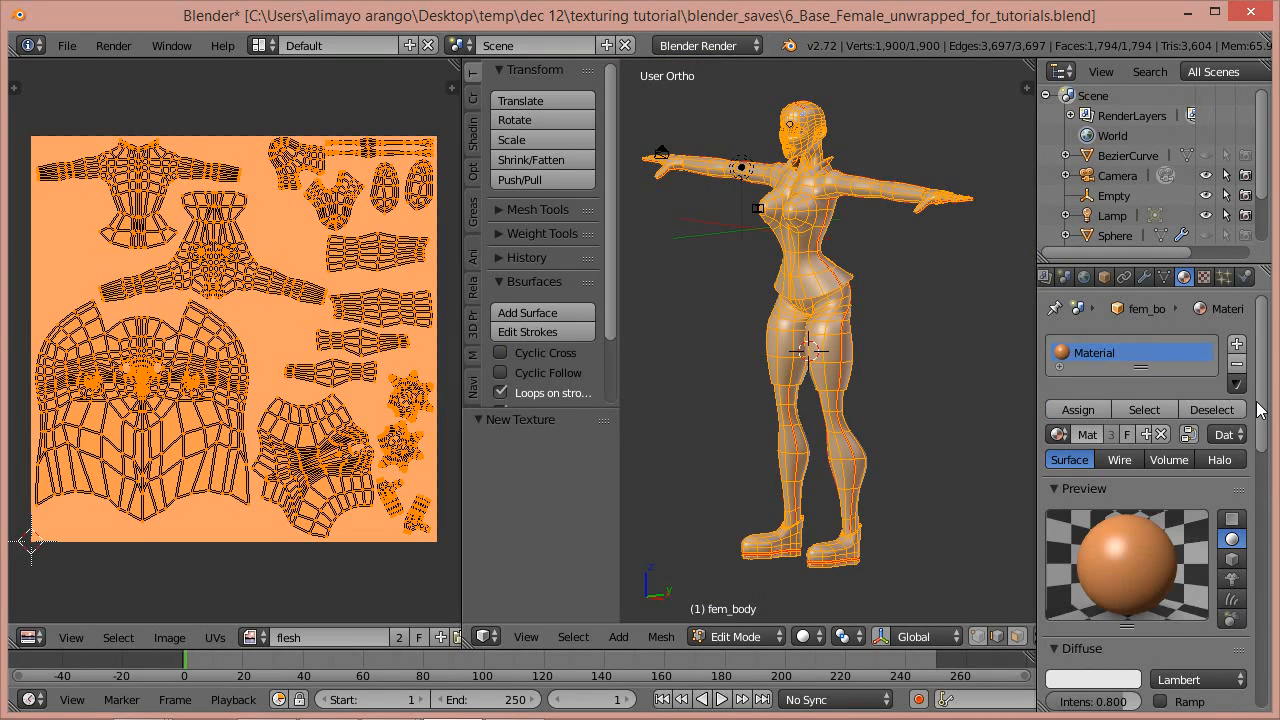
scroll(1130, 430, down, 5)
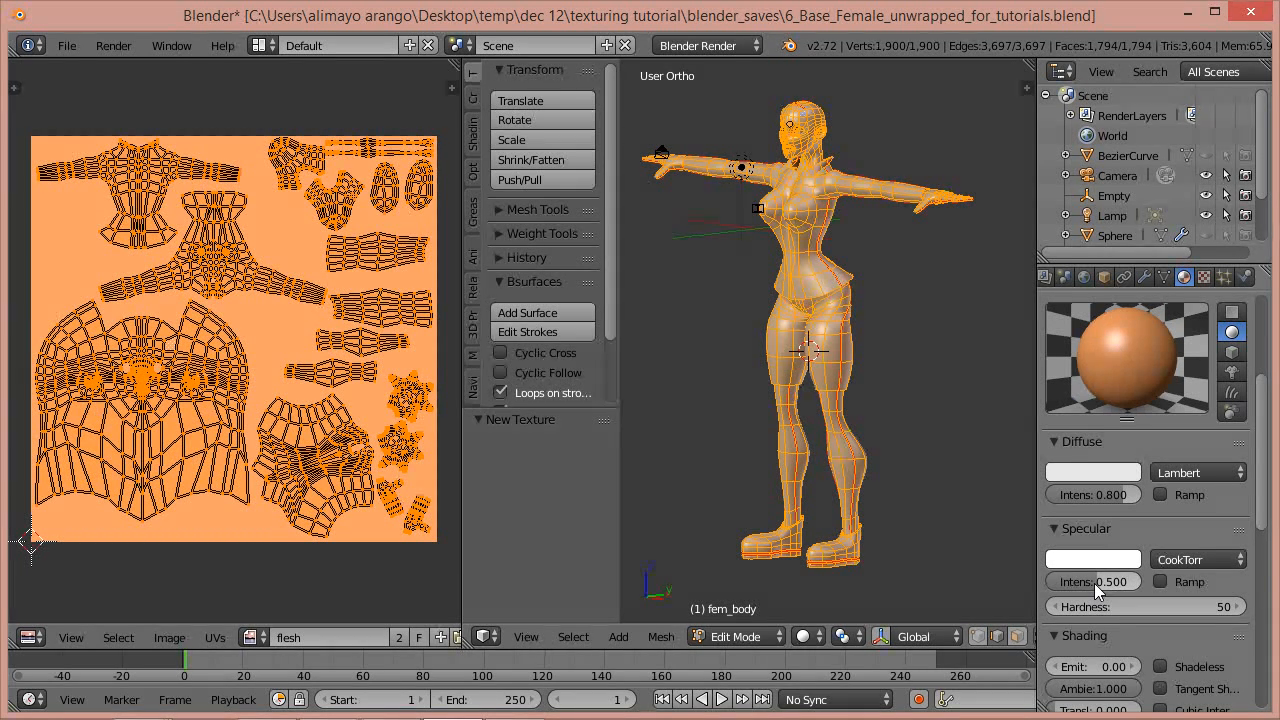
drag(1094, 583, 1059, 590)
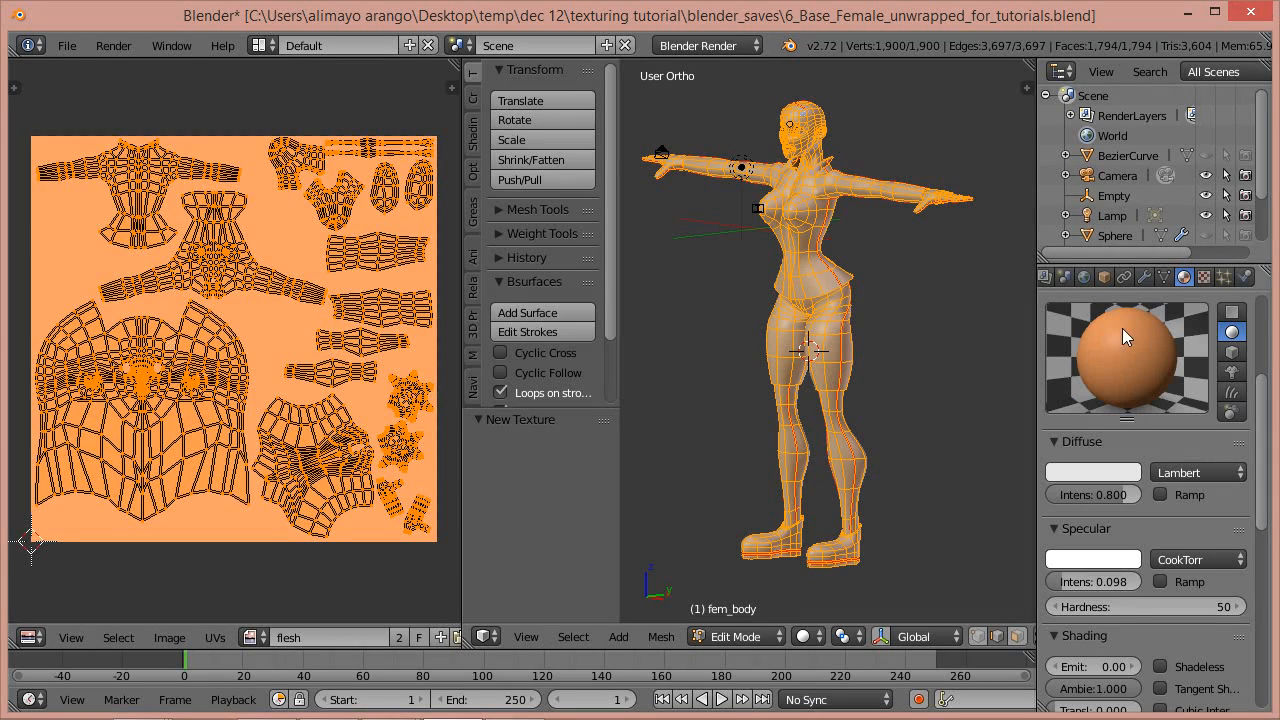
Render the body again to check its reduced shininess, then return to the 3D view
click(115, 46)
click(110, 62)
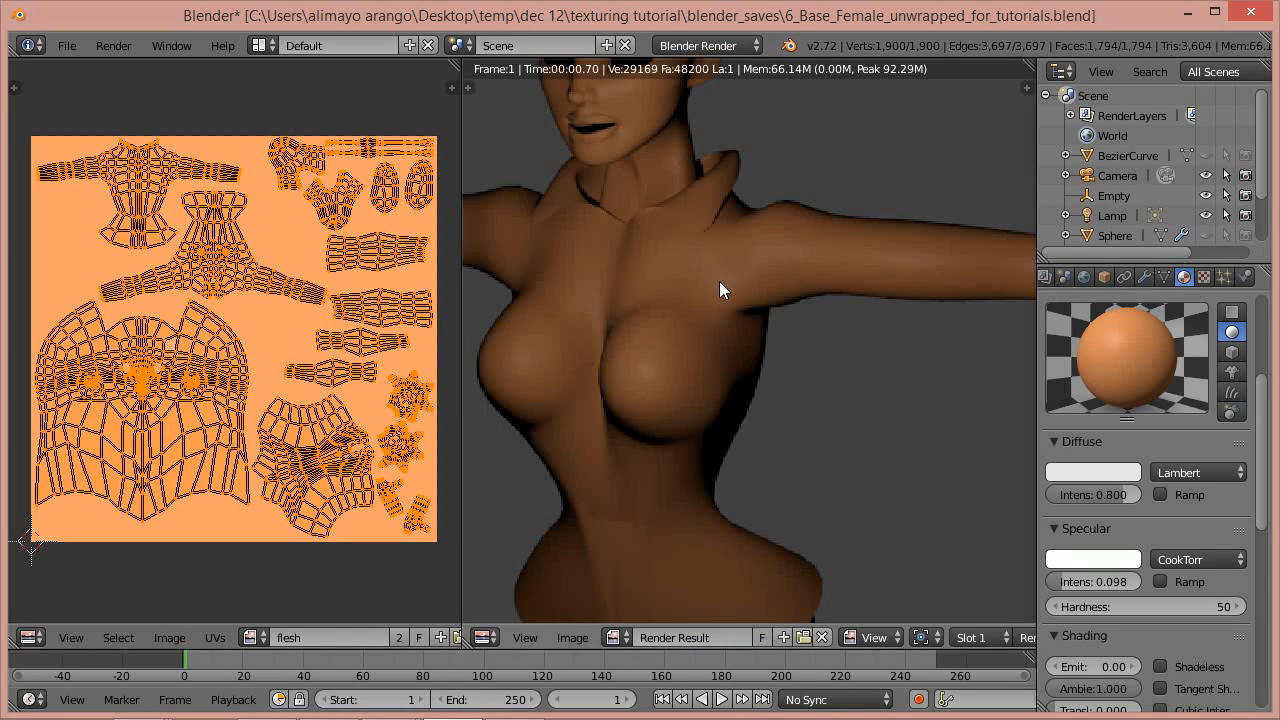
key(Escape)
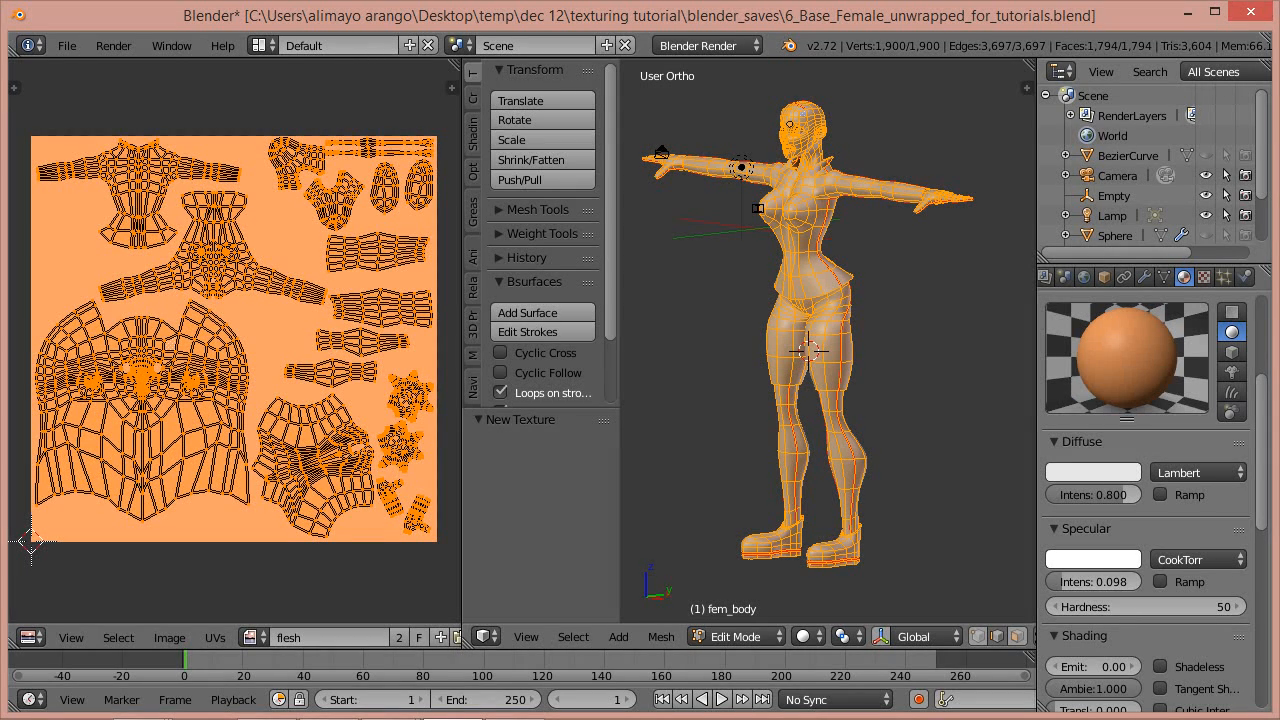
Save the flesh image as a new file in the Texture_layers folder, adding the prefix 1_ to its name
key(a)
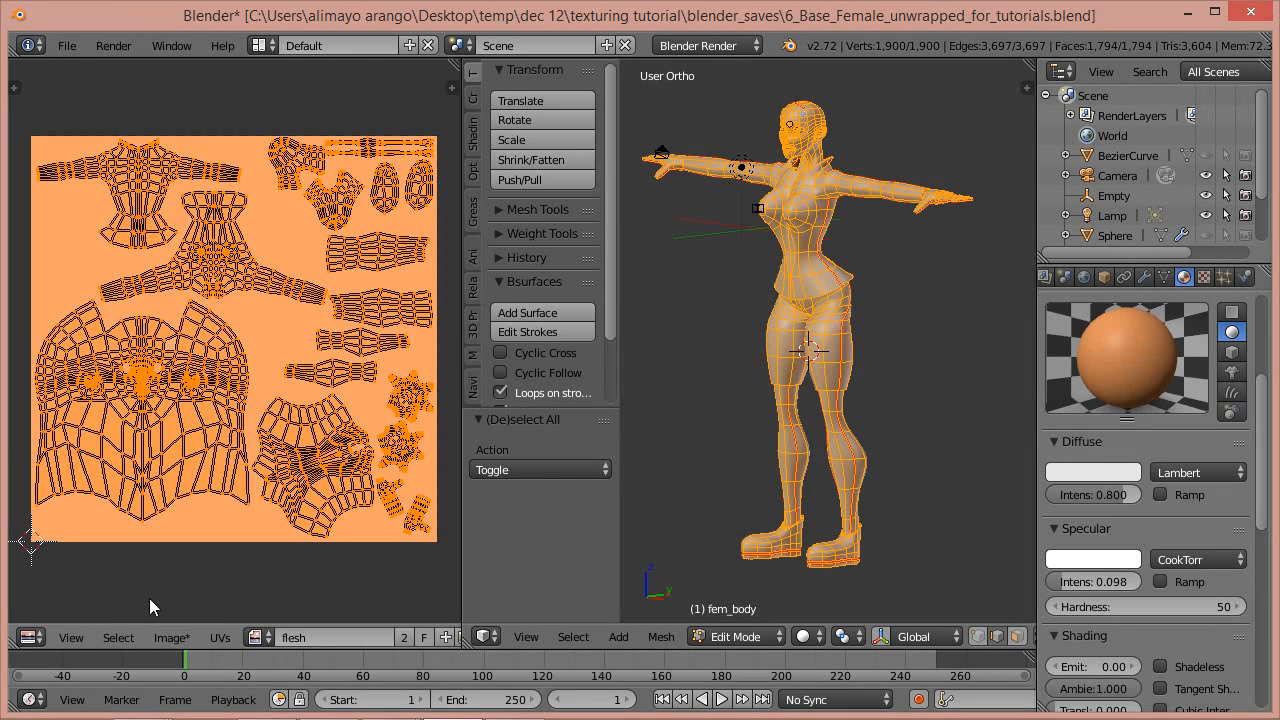
click(171, 639)
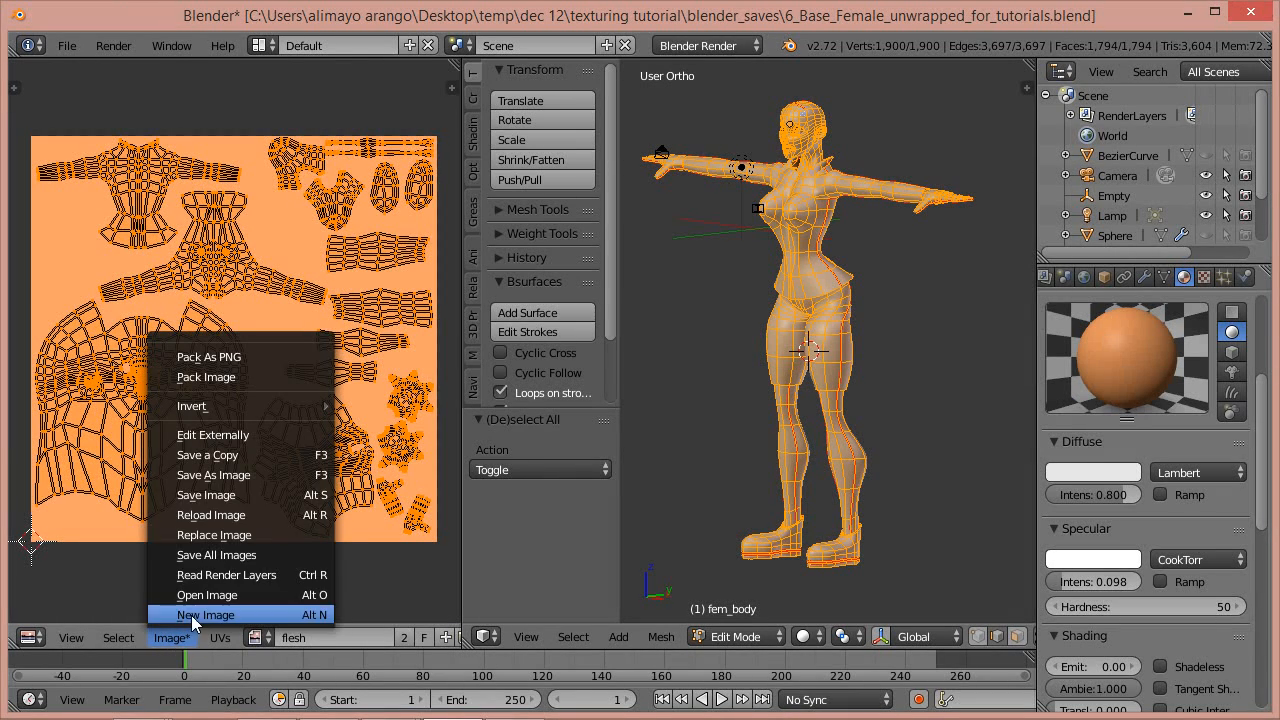
click(234, 477)
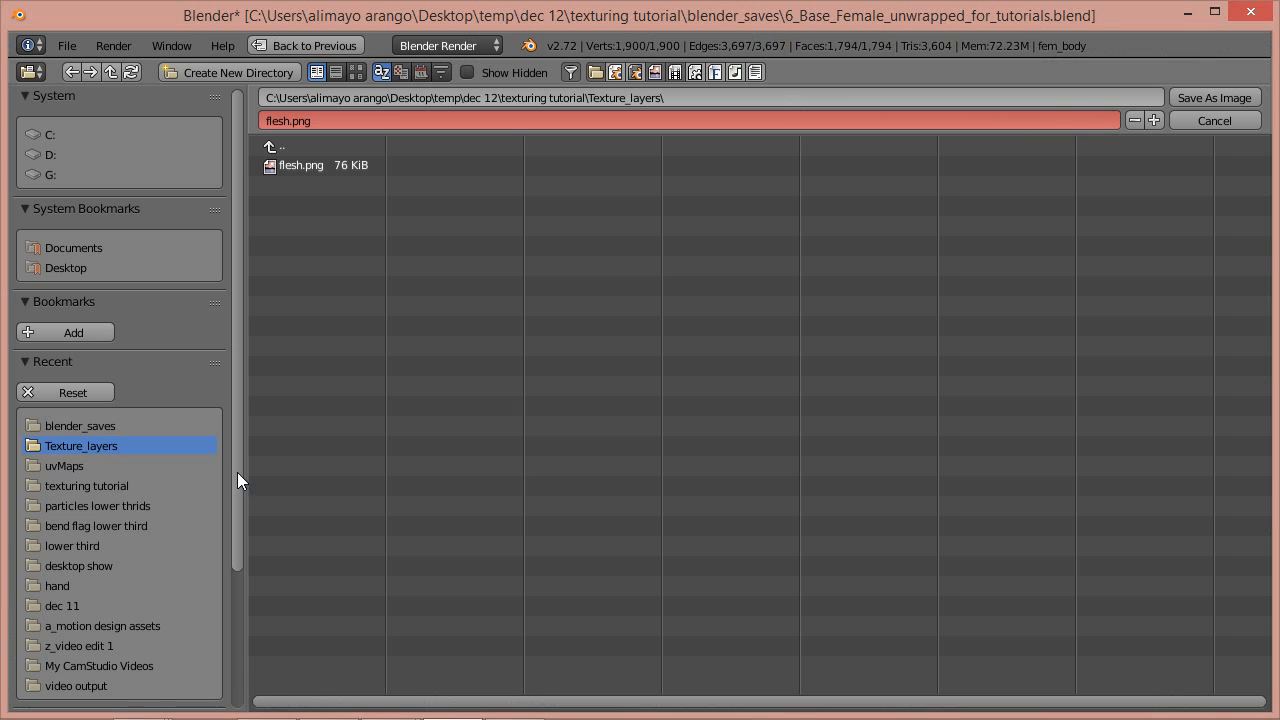
click(266, 121)
click(265, 119)
text(1_)
click(1236, 96)
click(1236, 97)
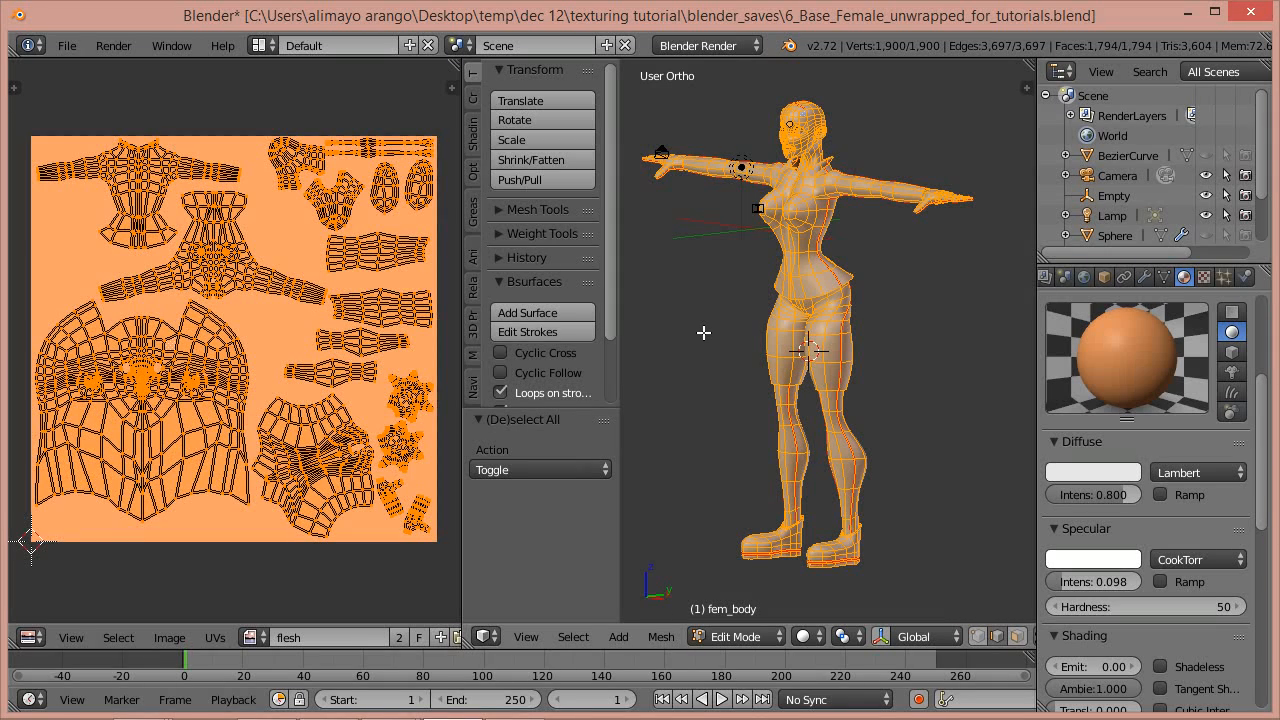
Select only the linked jacket geometry on the body's torso and arms, and switch the model to Texture Paint mode
key(a)
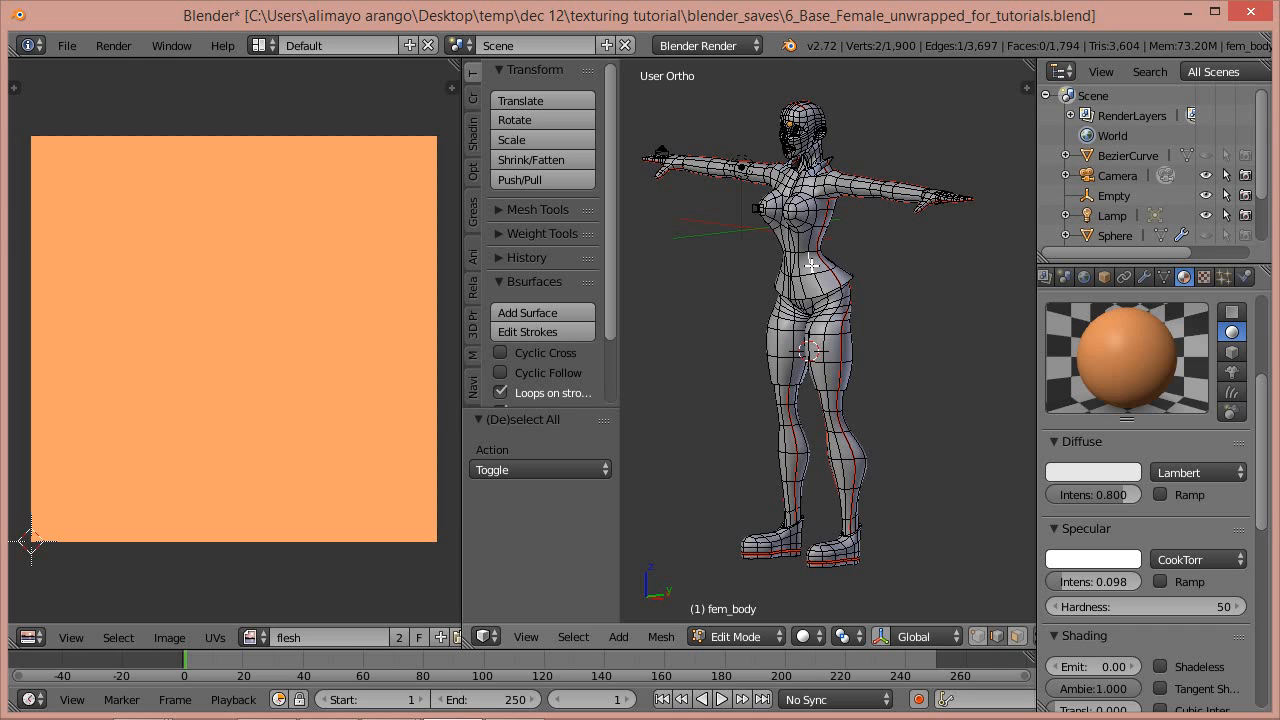
key(ctrl+l)
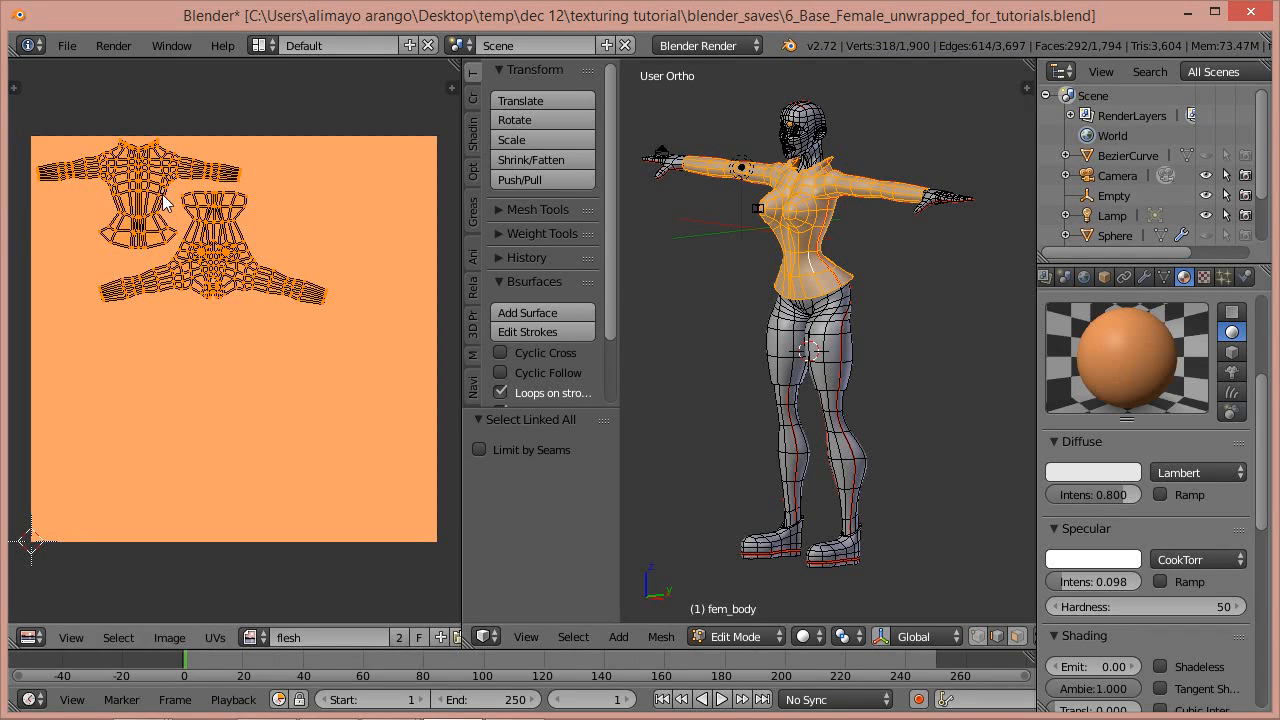
mouse_move(813, 326)
middle_down()
mouse_move(834, 317)
mouse_move(669, 322)
mouse_move(812, 324)
middle_up()
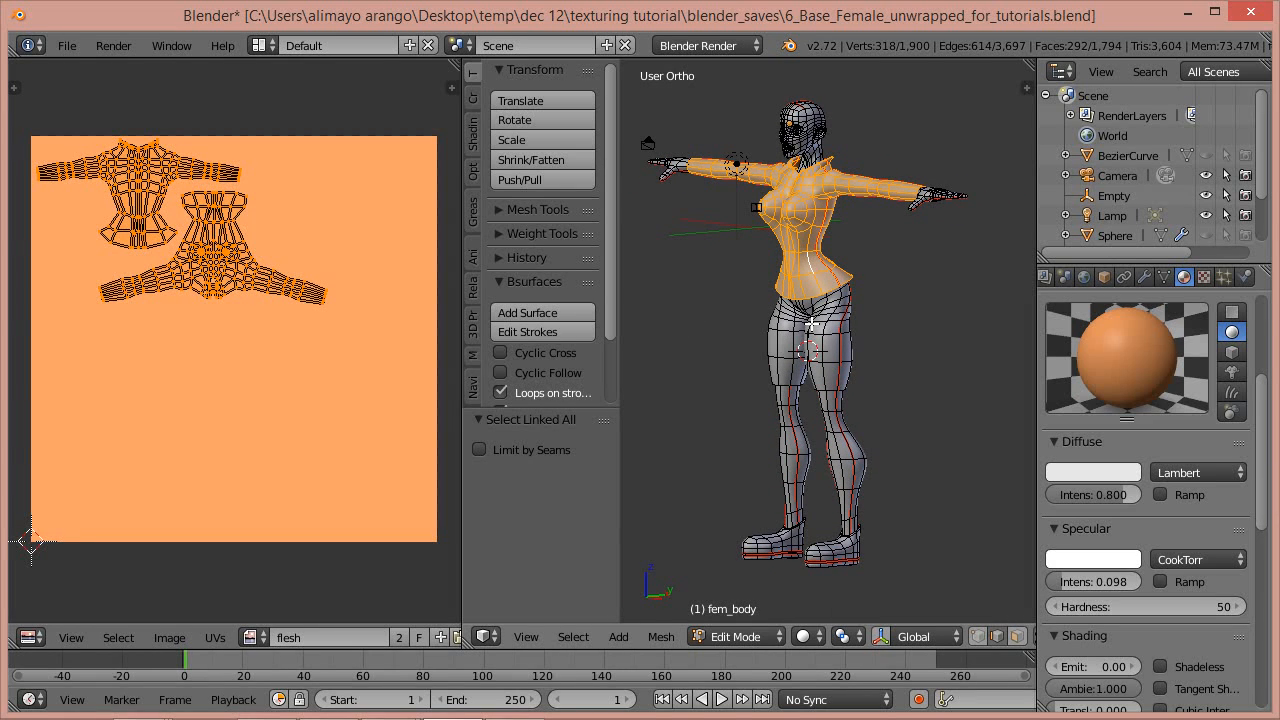
click(779, 637)
click(742, 503)
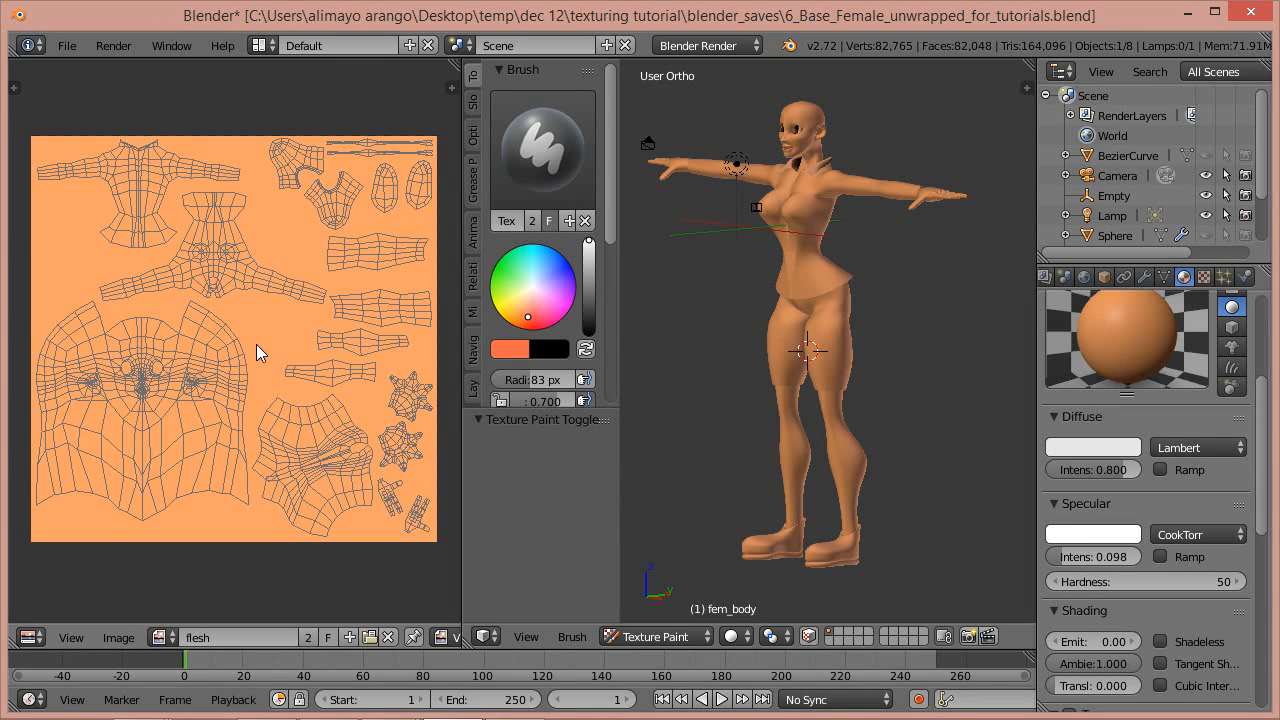
Restrict painting to the selected jacket faces and set the brush to a dark red colour at strength 1.000
click(809, 636)
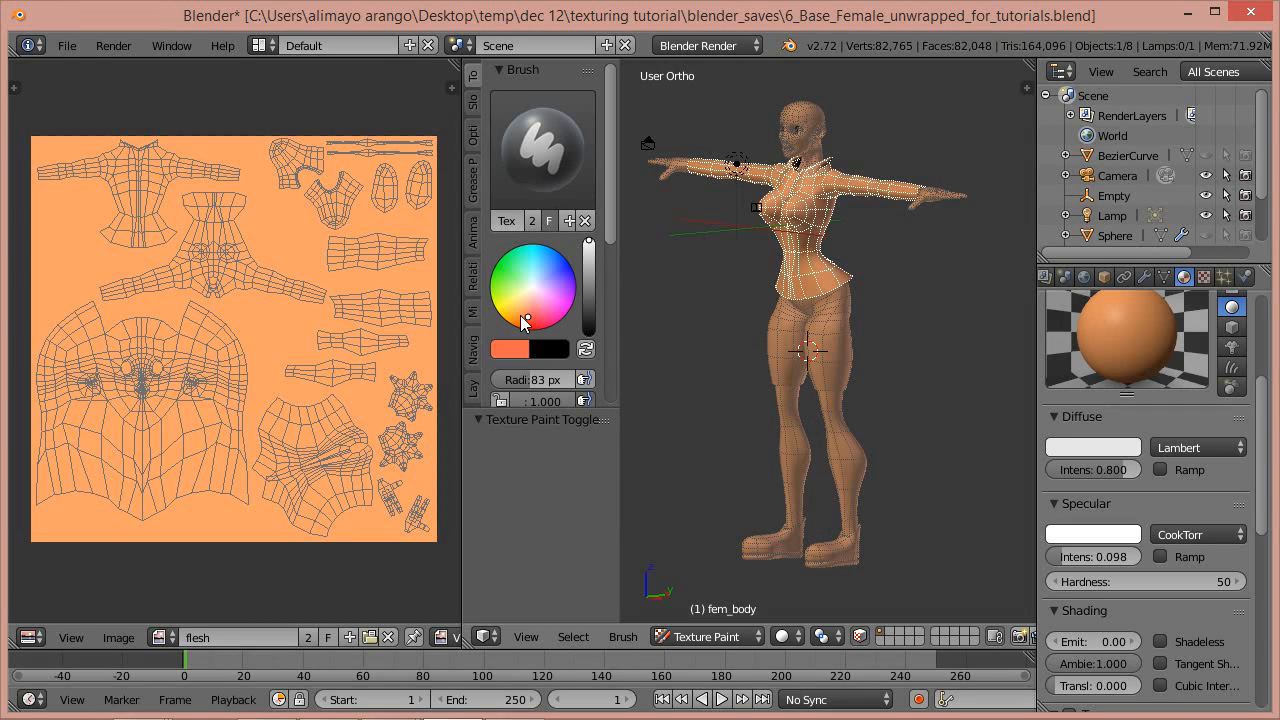
mouse_move(526, 316)
mouse_down()
mouse_move(533, 290)
mouse_move(514, 282)
mouse_move(552, 327)
mouse_move(572, 275)
mouse_move(552, 270)
mouse_up()
click(541, 291)
drag(533, 320, 537, 319)
drag(588, 241, 594, 279)
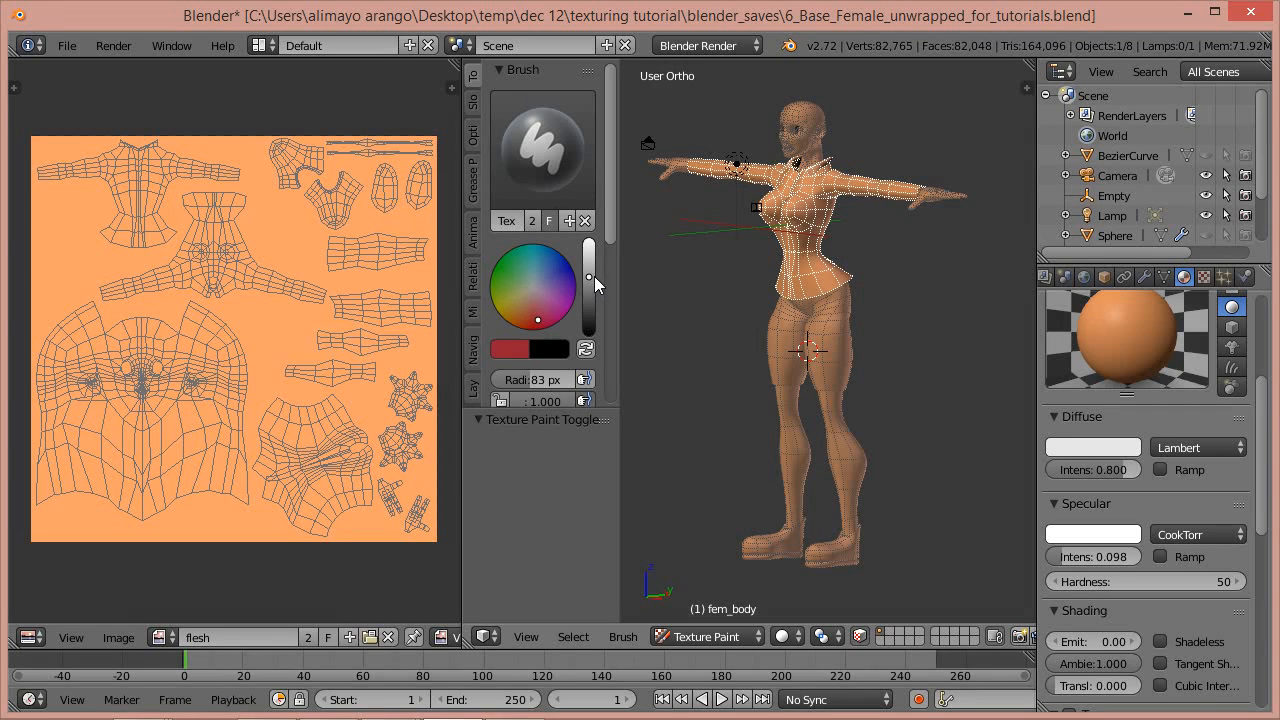
Keep the current brush and reduce its radius to 11 px
click(547, 146)
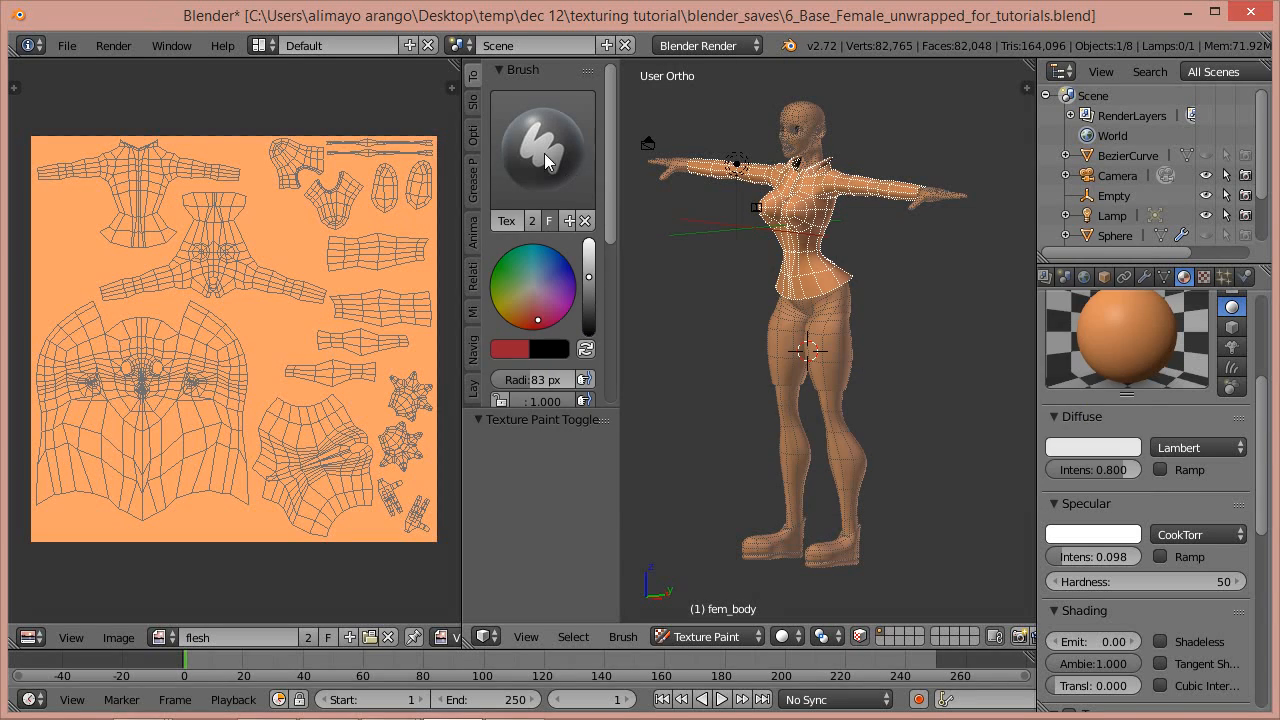
click(560, 161)
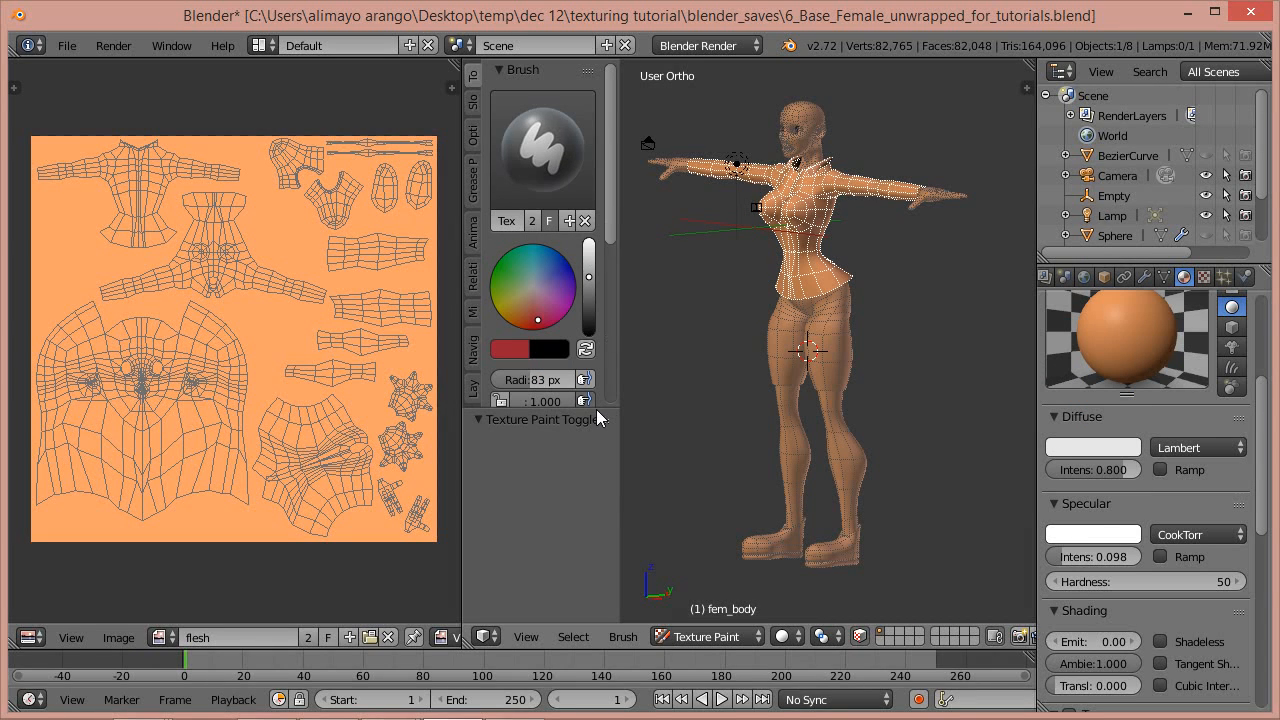
mouse_move(596, 408)
mouse_down()
mouse_move(592, 592)
mouse_move(590, 375)
mouse_move(592, 587)
mouse_move(610, 374)
mouse_move(615, 468)
mouse_move(617, 425)
mouse_up()
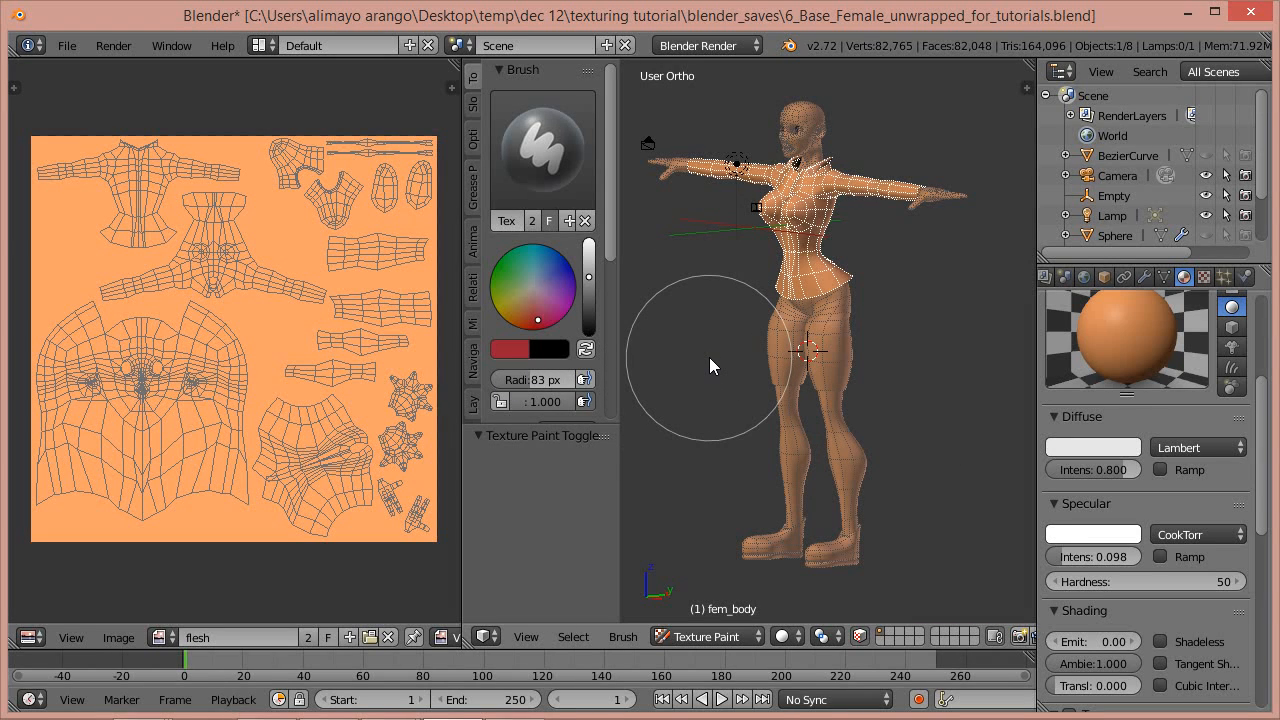
key(f)
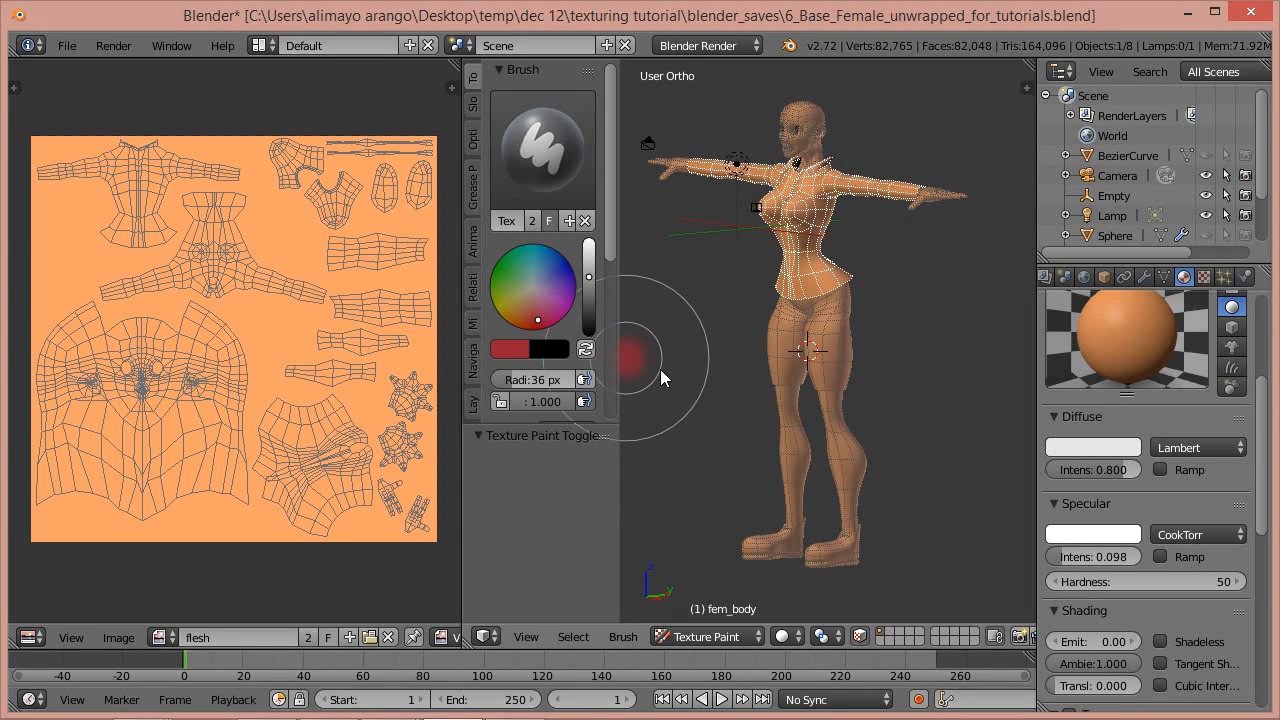
click(660, 369)
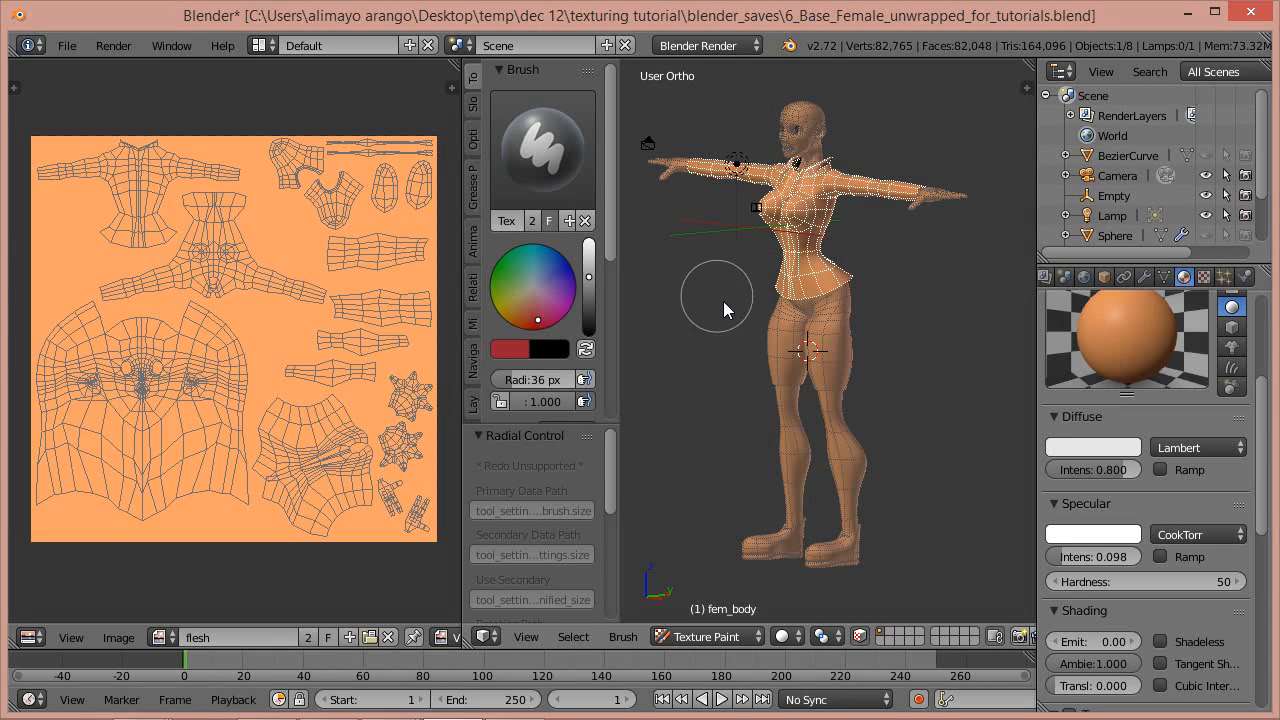
key(f)
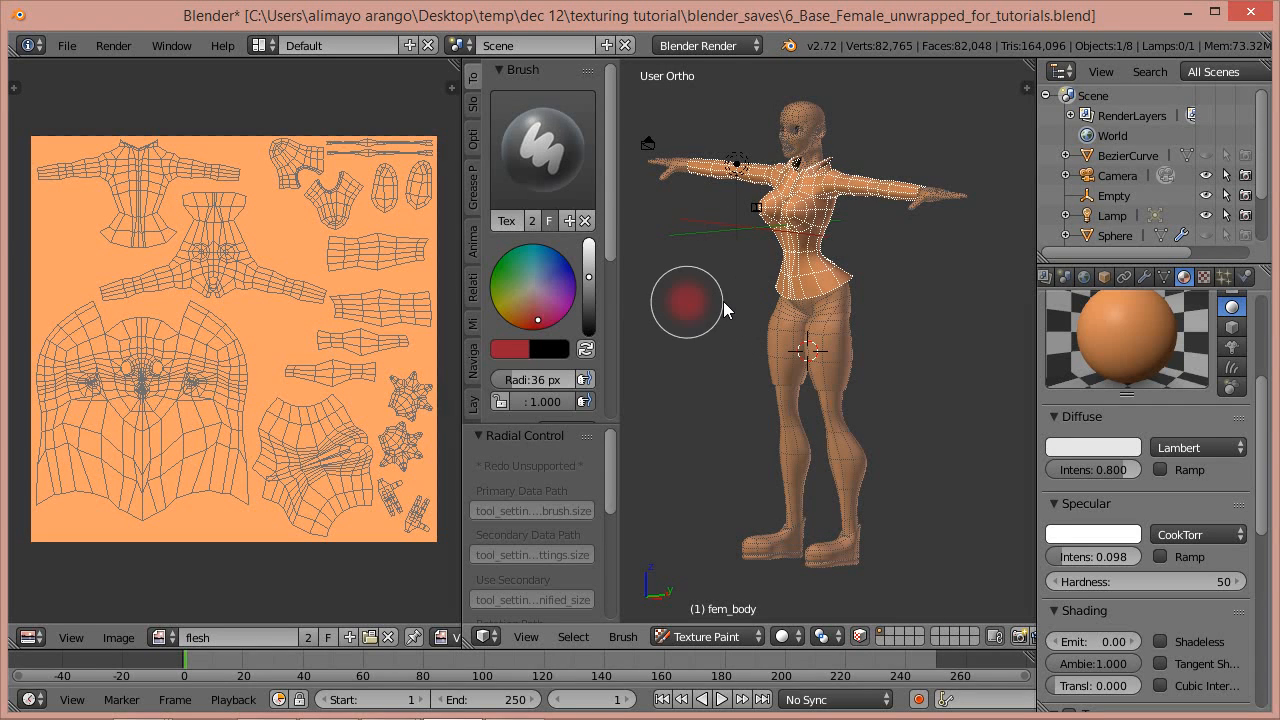
click(698, 304)
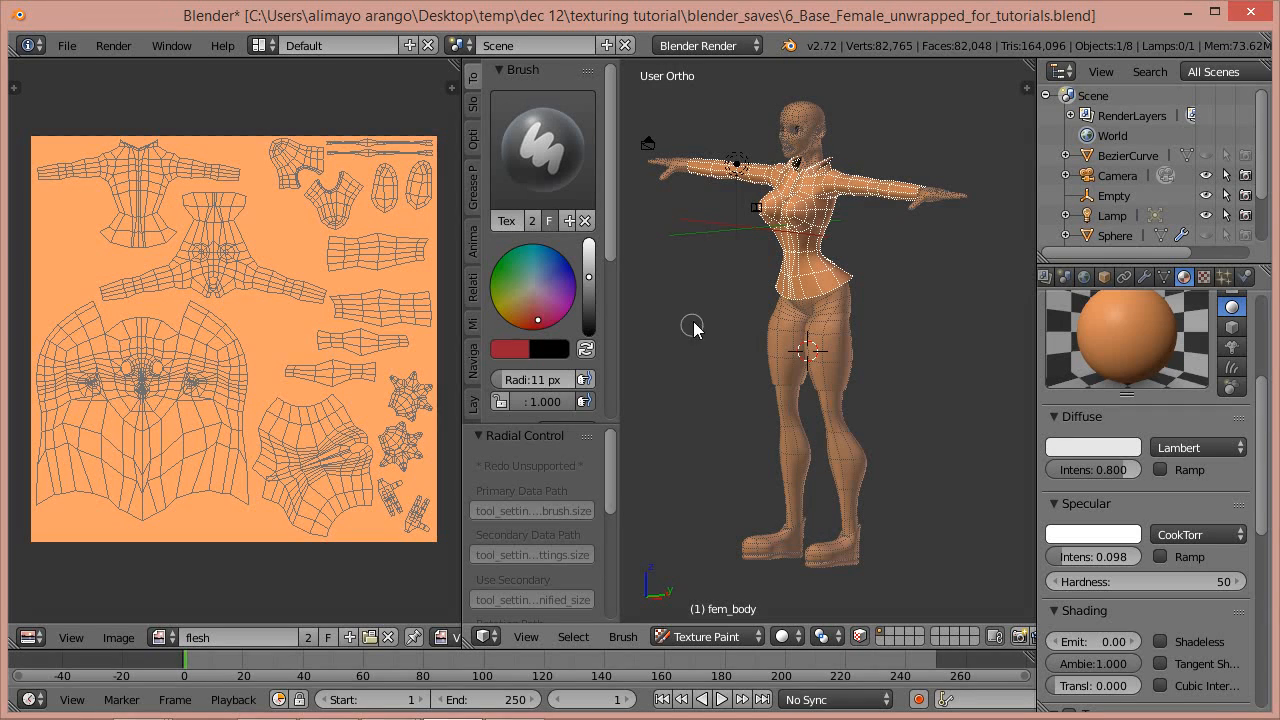
Paint the visible waist, hem, chest and sleeves of the jacket dark red on the 3D model
mouse_move(808, 229)
mouse_down()
mouse_move(790, 240)
mouse_move(808, 250)
mouse_move(805, 273)
mouse_move(820, 262)
mouse_move(790, 272)
mouse_move(836, 270)
mouse_move(805, 265)
mouse_move(810, 285)
mouse_up()
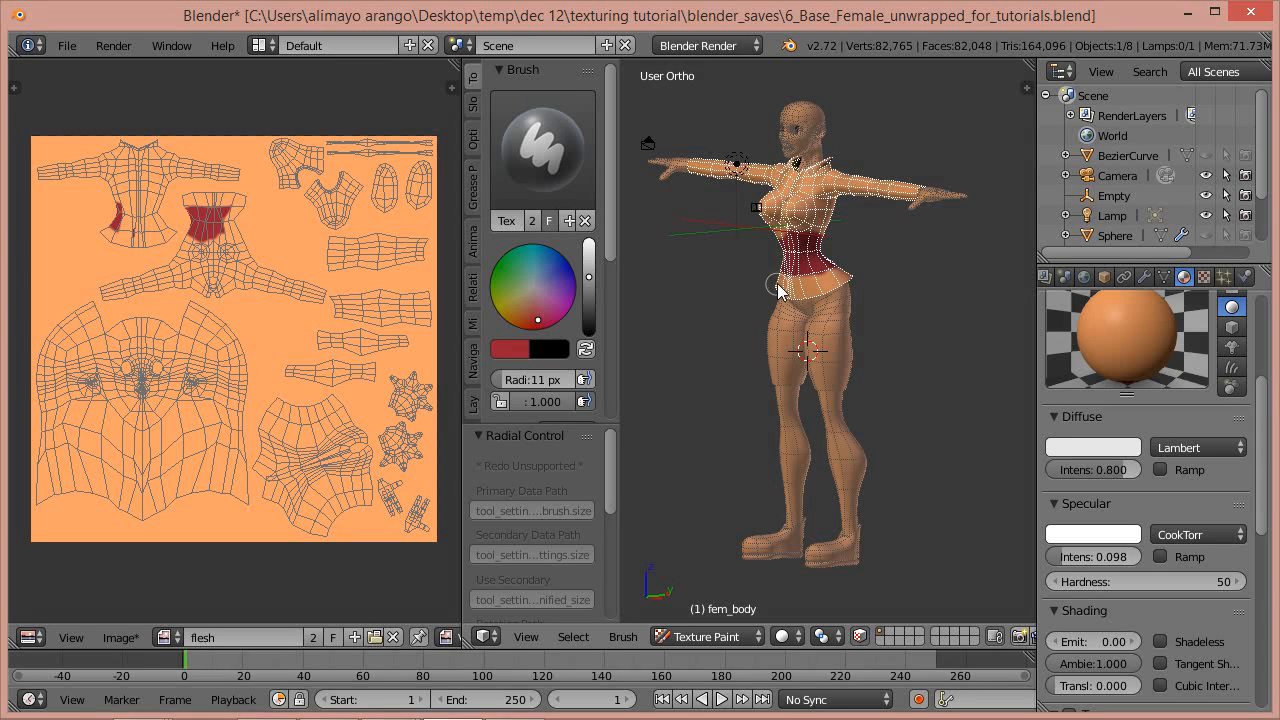
mouse_move(792, 280)
mouse_down()
mouse_move(760, 285)
mouse_move(858, 274)
mouse_move(790, 305)
mouse_move(850, 290)
mouse_up()
mouse_move(841, 214)
mouse_down()
mouse_move(756, 212)
mouse_move(881, 190)
mouse_move(830, 170)
mouse_move(805, 174)
mouse_move(817, 189)
mouse_move(726, 171)
mouse_up()
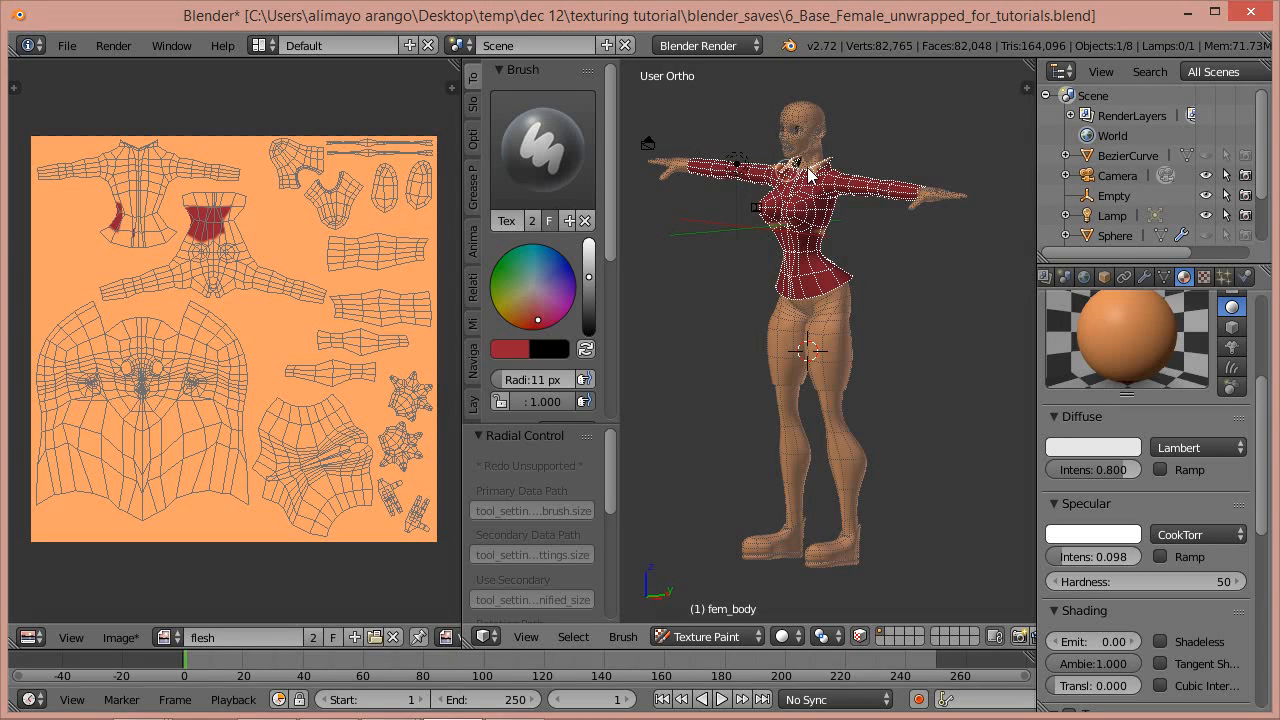
drag(818, 214, 786, 236)
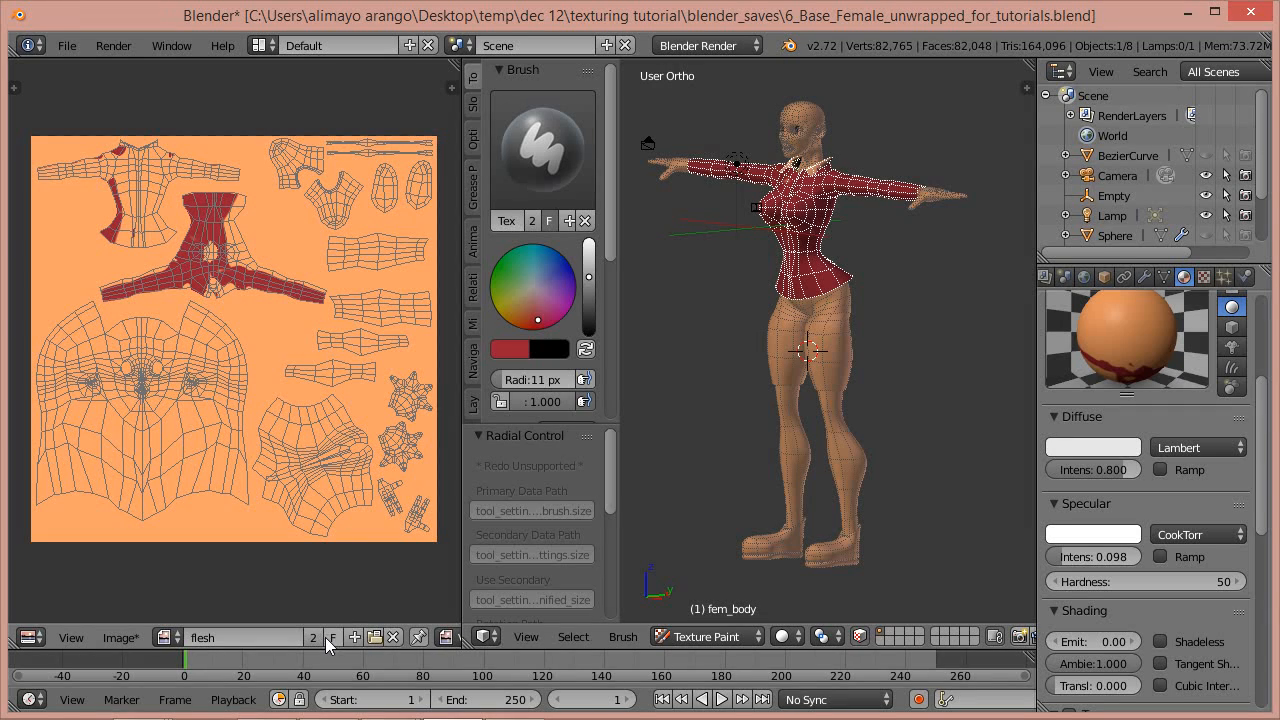
Switch the image editor showing the flesh texture from View to Paint mode
scroll(325, 637, down, 3)
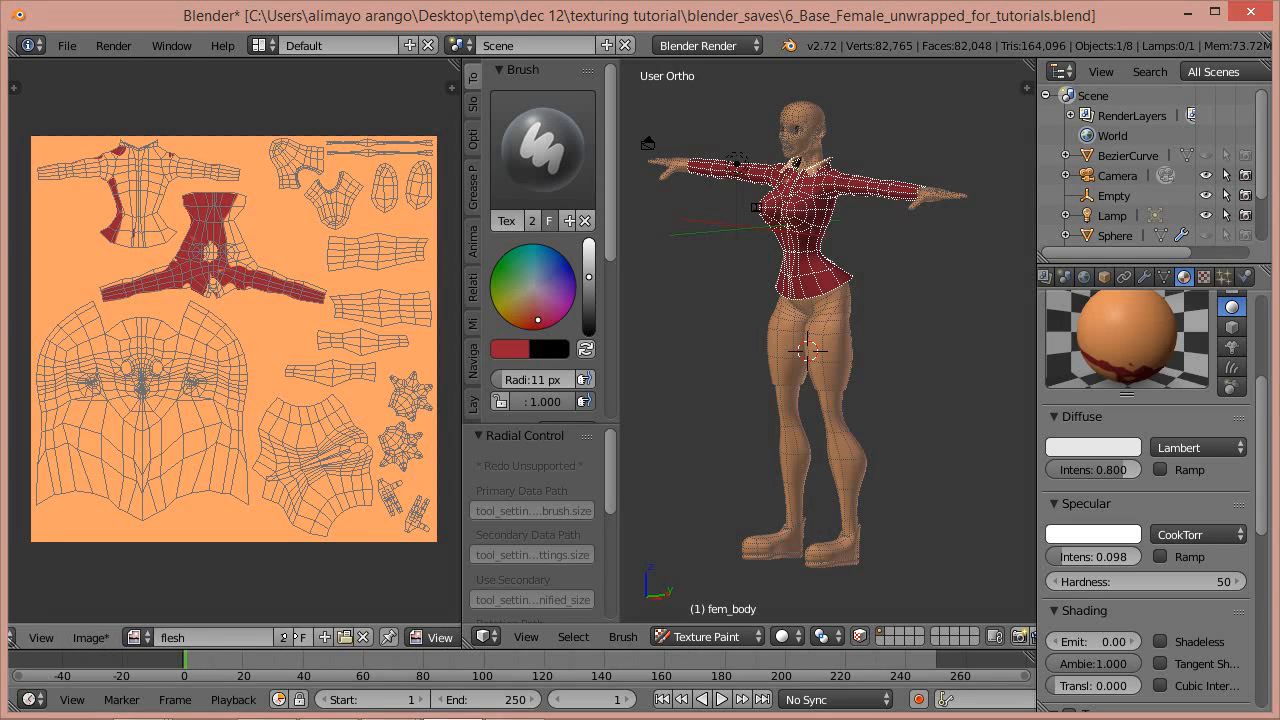
middle_drag(298, 637, 117, 616)
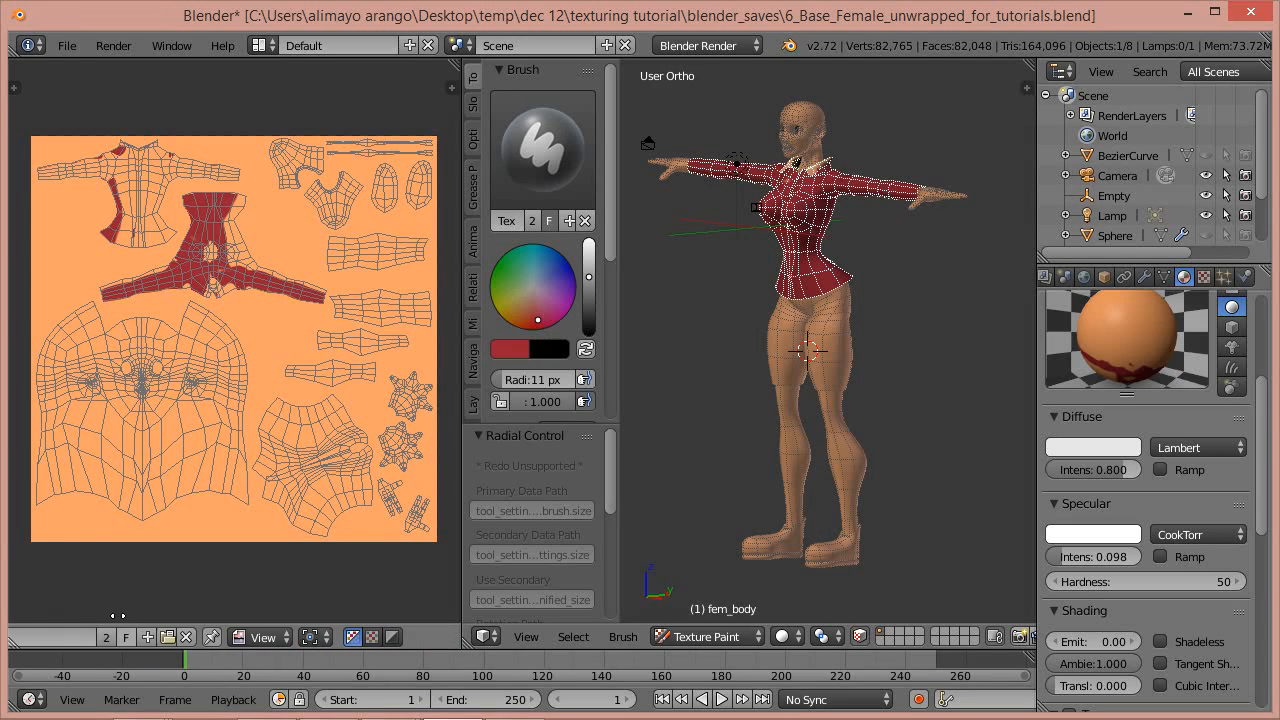
click(285, 633)
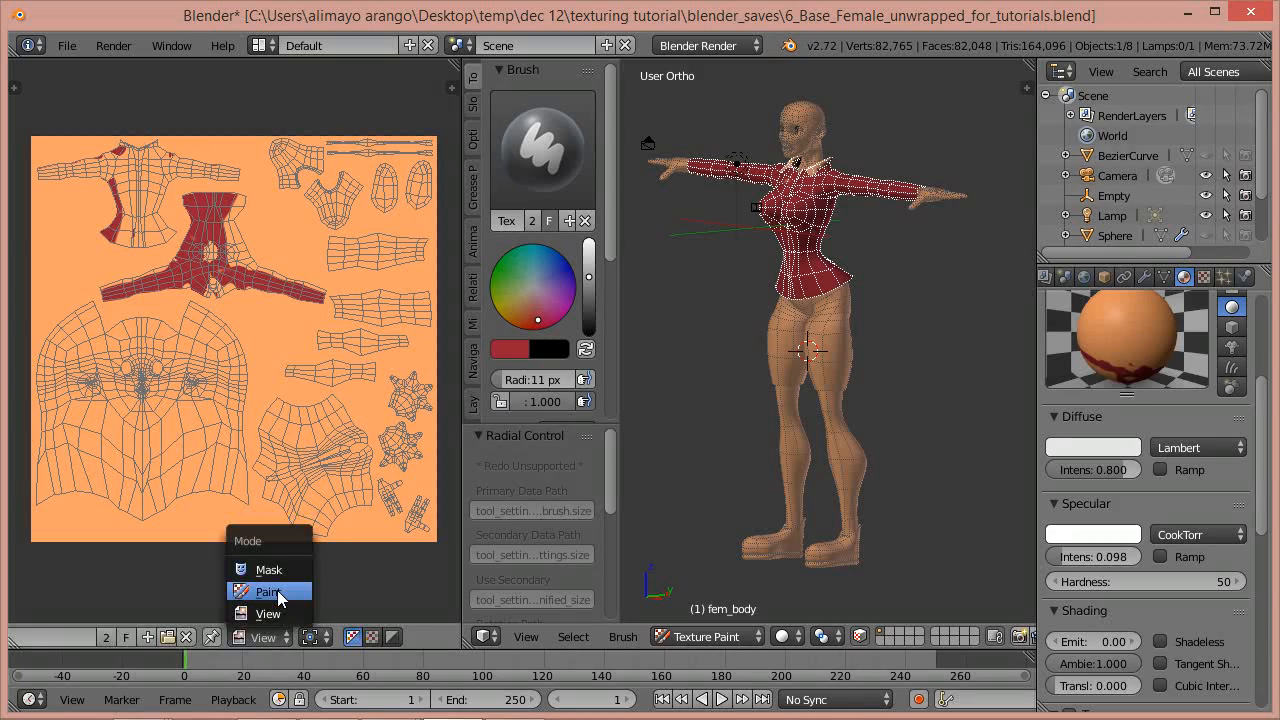
click(277, 590)
Enlarge the brush radius to 41 px and fill the unpainted gaps in the lower jacket piece of the UV layout
scroll(213, 283, up, 1)
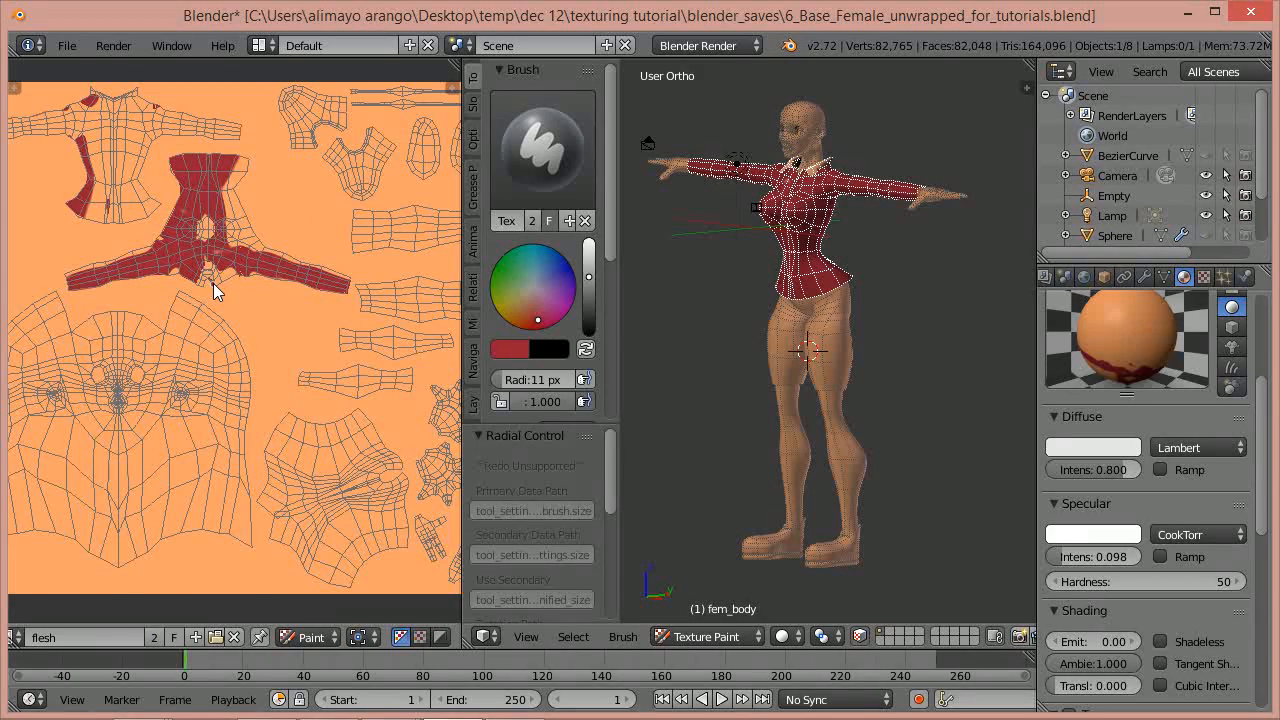
scroll(213, 285, up, 1)
middle_drag(255, 320, 270, 466)
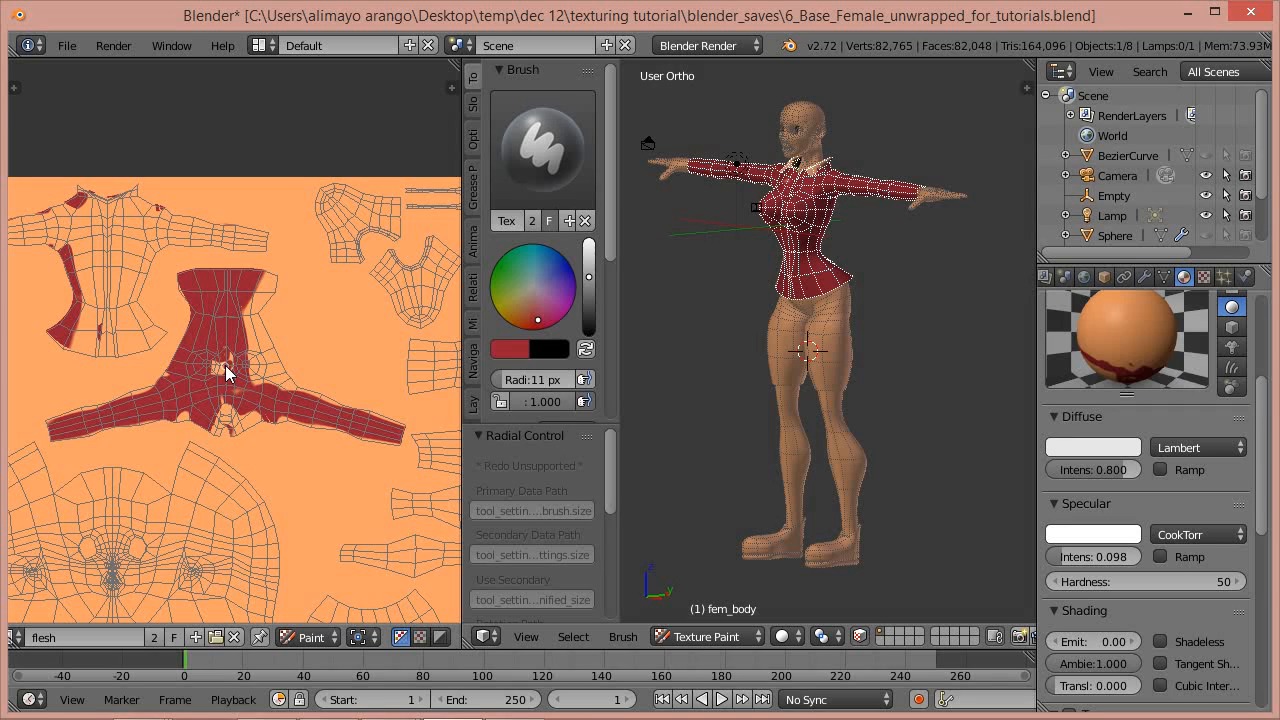
key(f)
drag(218, 370, 308, 346)
key(ctrl+z)
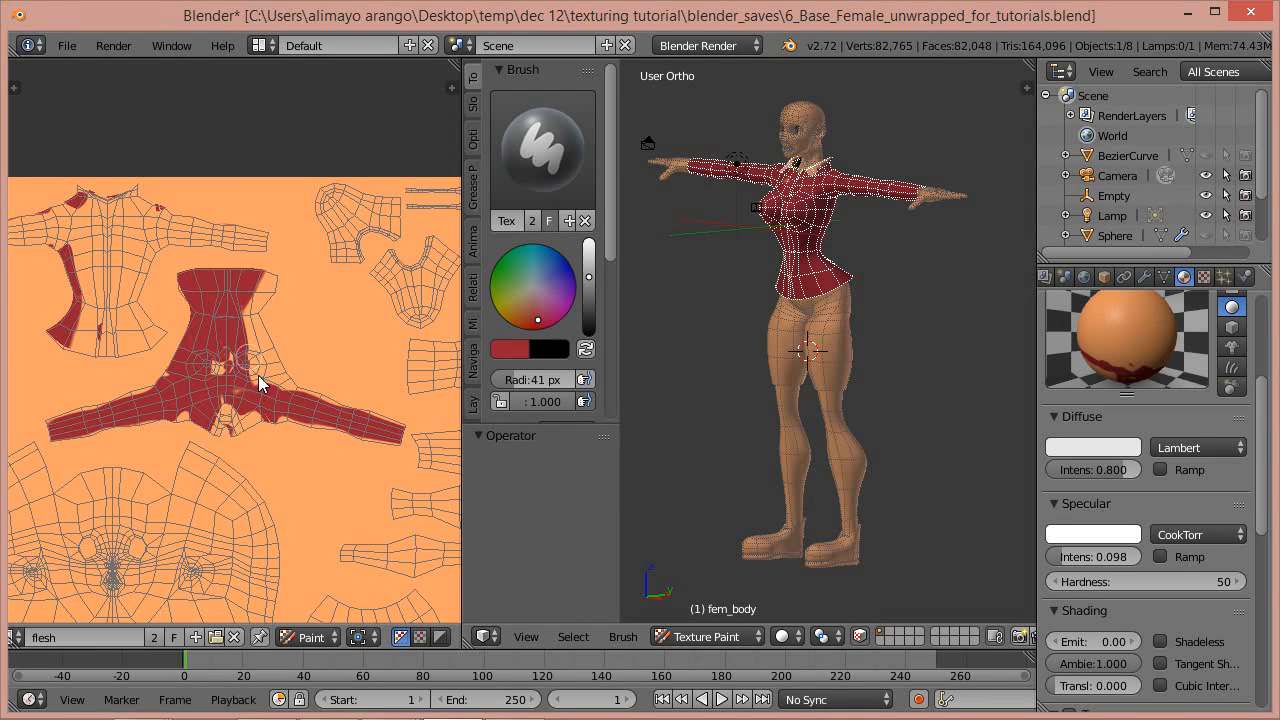
drag(242, 395, 222, 428)
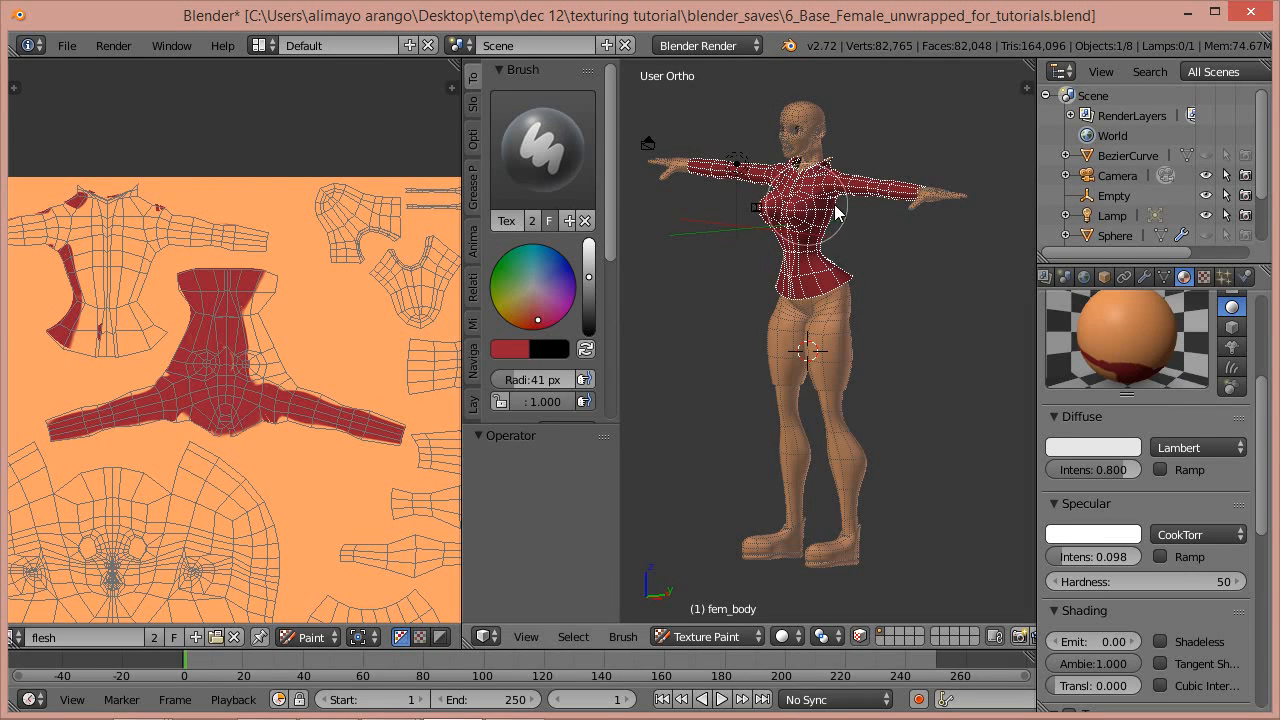
Paint the remaining unpainted back and sides of the jacket dark red on the 3D model
middle_drag(737, 238, 803, 198)
mouse_move(803, 198)
mouse_down()
mouse_move(814, 214)
mouse_move(830, 150)
mouse_move(640, 187)
mouse_move(942, 196)
mouse_move(955, 179)
mouse_move(852, 268)
mouse_move(820, 160)
mouse_move(818, 193)
mouse_move(771, 257)
mouse_move(832, 312)
mouse_up()
middle_drag(832, 312, 823, 305)
mouse_move(734, 344)
middle_down()
mouse_move(914, 287)
mouse_move(994, 412)
mouse_move(769, 341)
middle_up()
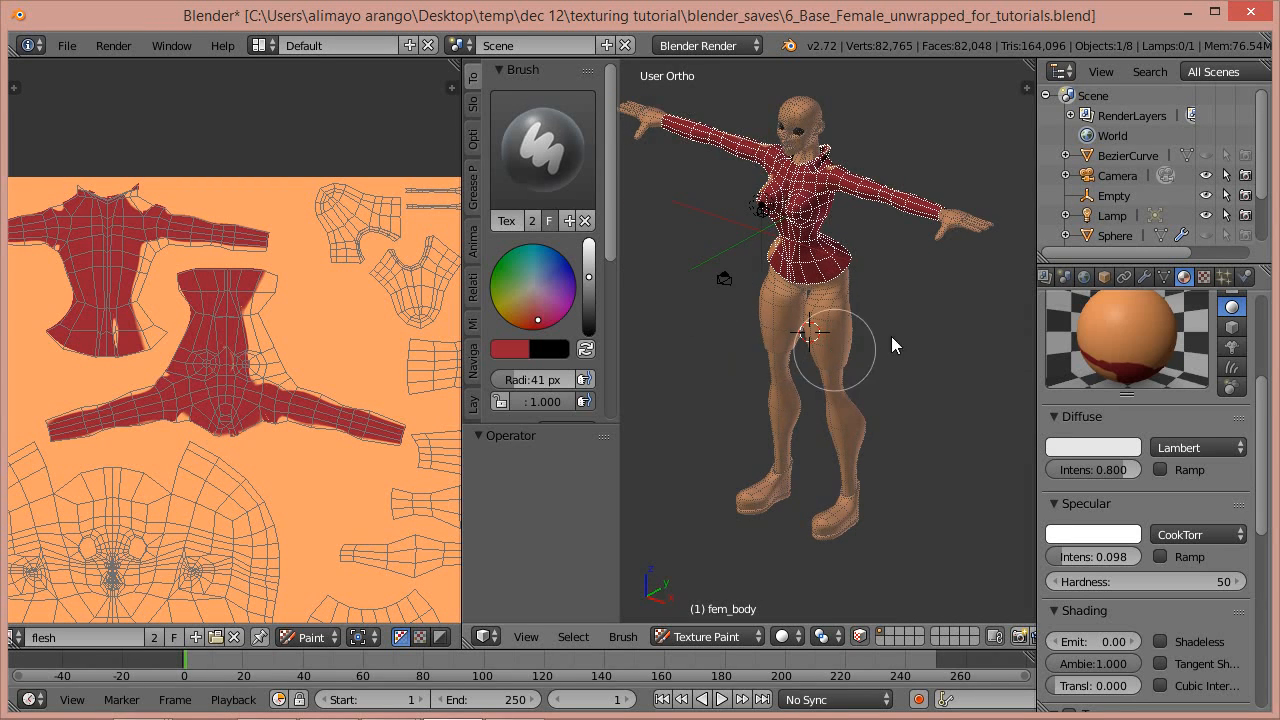
middle_drag(891, 336, 660, 412)
middle_drag(764, 393, 935, 336)
middle_drag(741, 435, 787, 317)
mouse_move(787, 317)
mouse_down()
mouse_move(796, 286)
mouse_move(760, 250)
mouse_move(790, 200)
mouse_move(808, 203)
mouse_move(803, 214)
mouse_move(743, 204)
mouse_move(727, 293)
mouse_up()
mouse_move(790, 308)
middle_down()
mouse_move(870, 298)
mouse_move(857, 304)
mouse_move(848, 270)
mouse_move(596, 283)
middle_up()
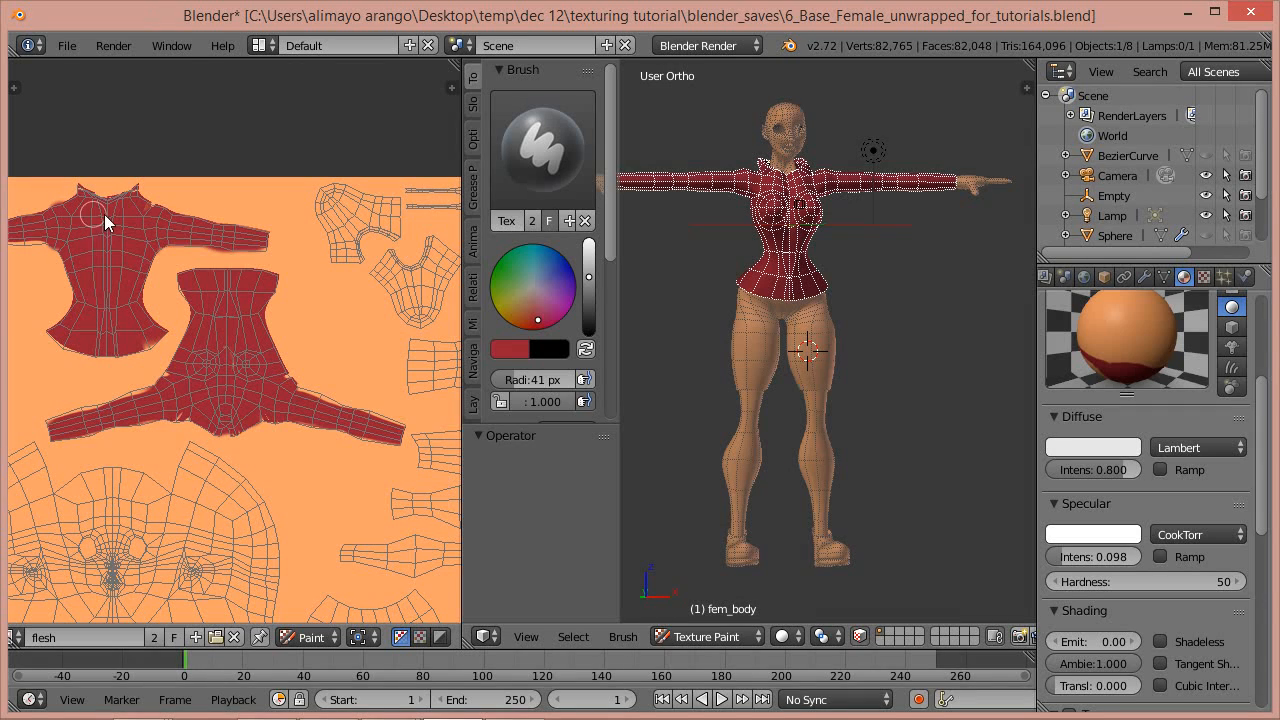
Expand the brush's stroke settings and set the stroke method to Line
middle_drag(91, 249, 245, 267)
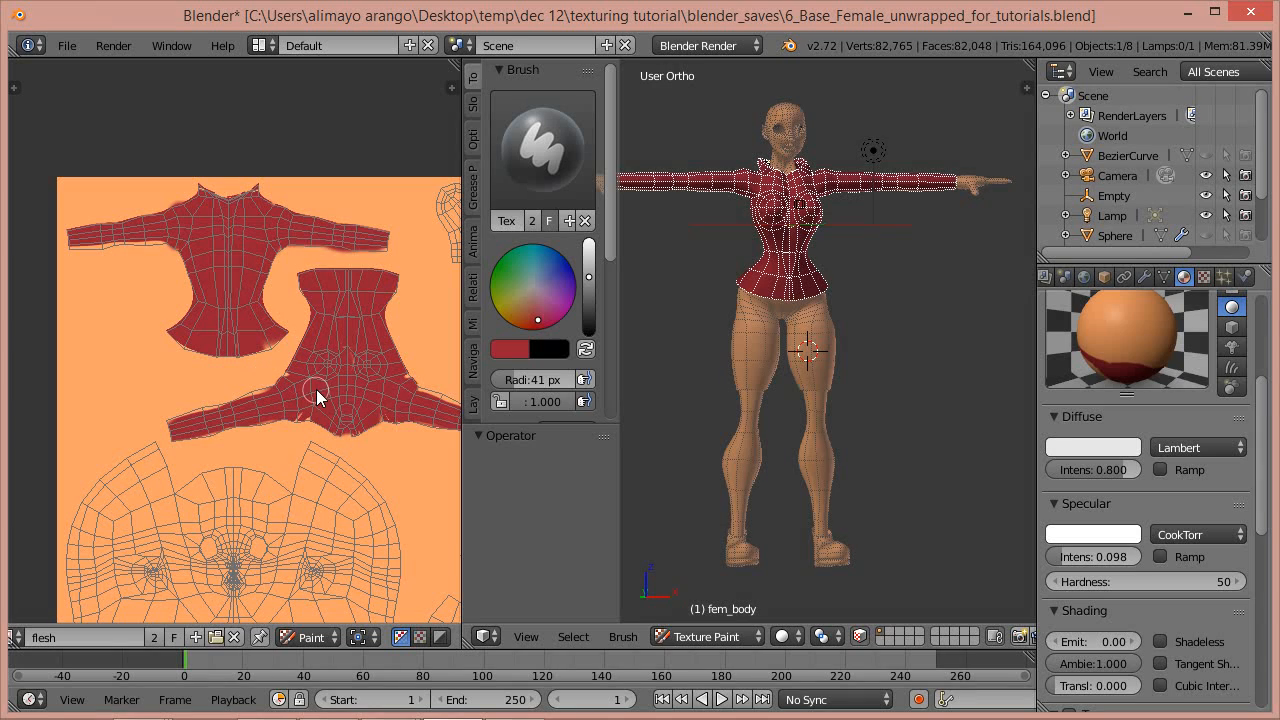
drag(580, 425, 576, 597)
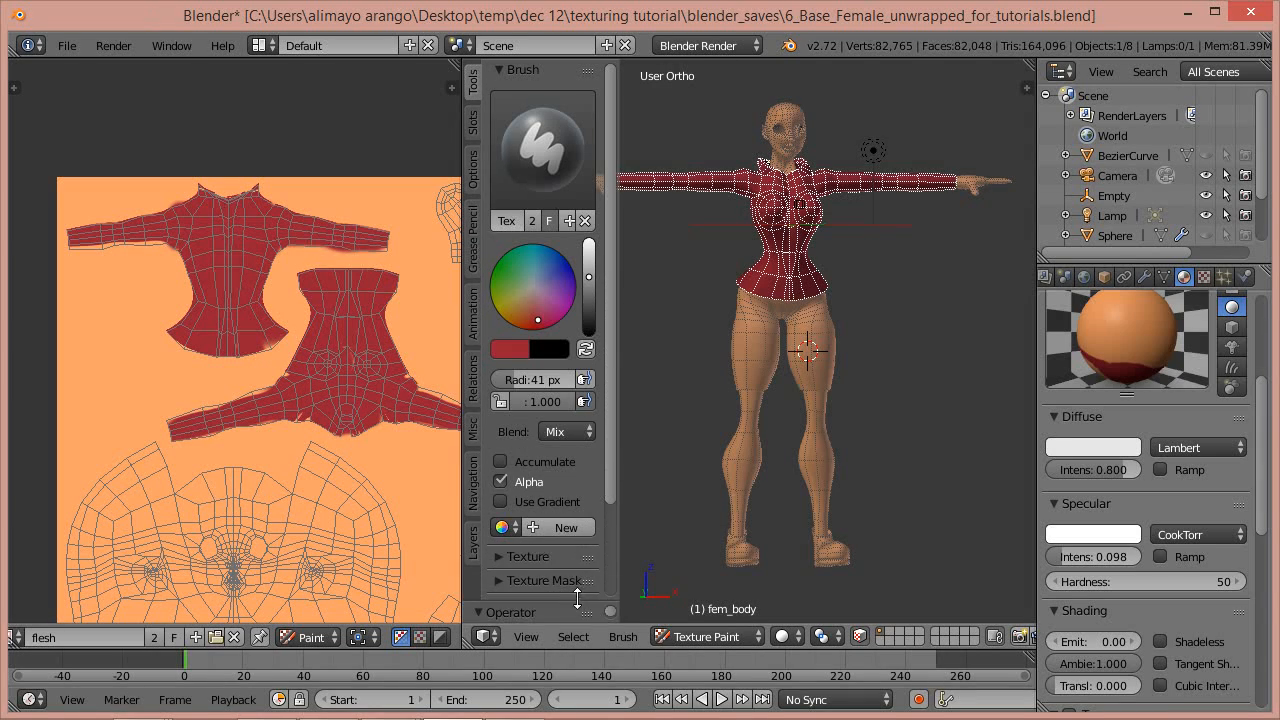
drag(610, 457, 617, 589)
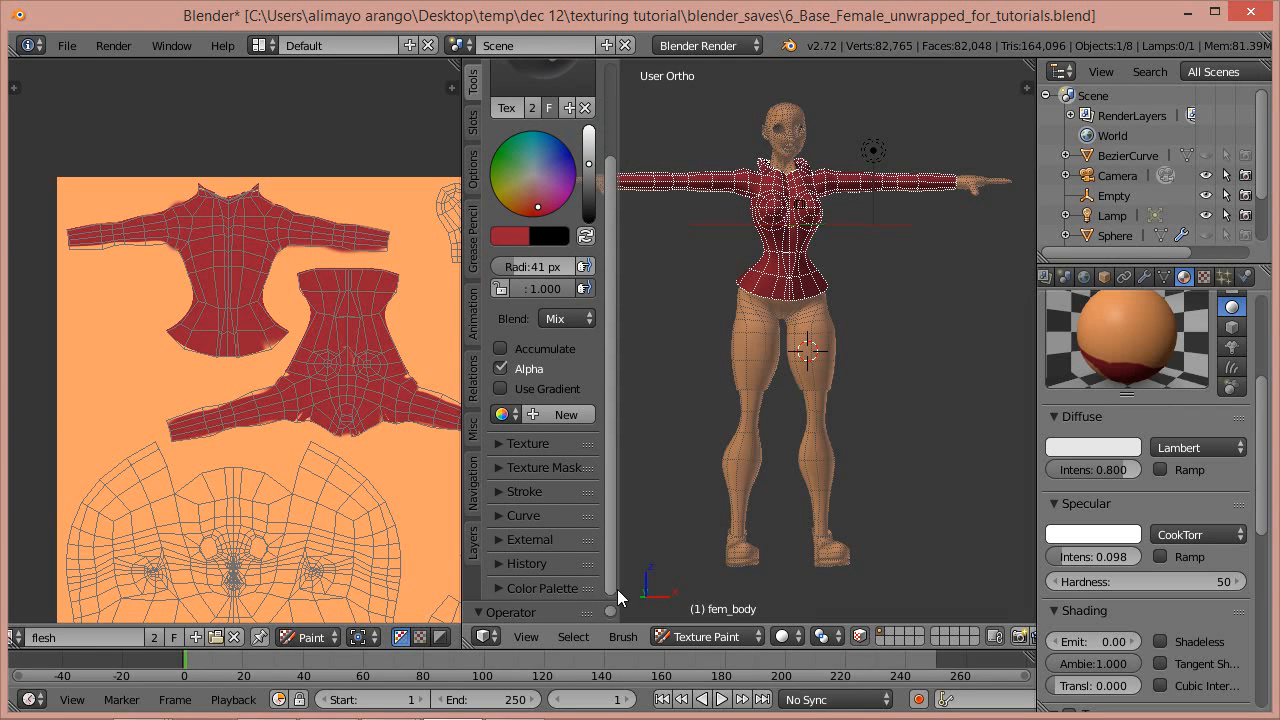
click(501, 492)
drag(609, 425, 614, 580)
scroll(319, 371, up, 3)
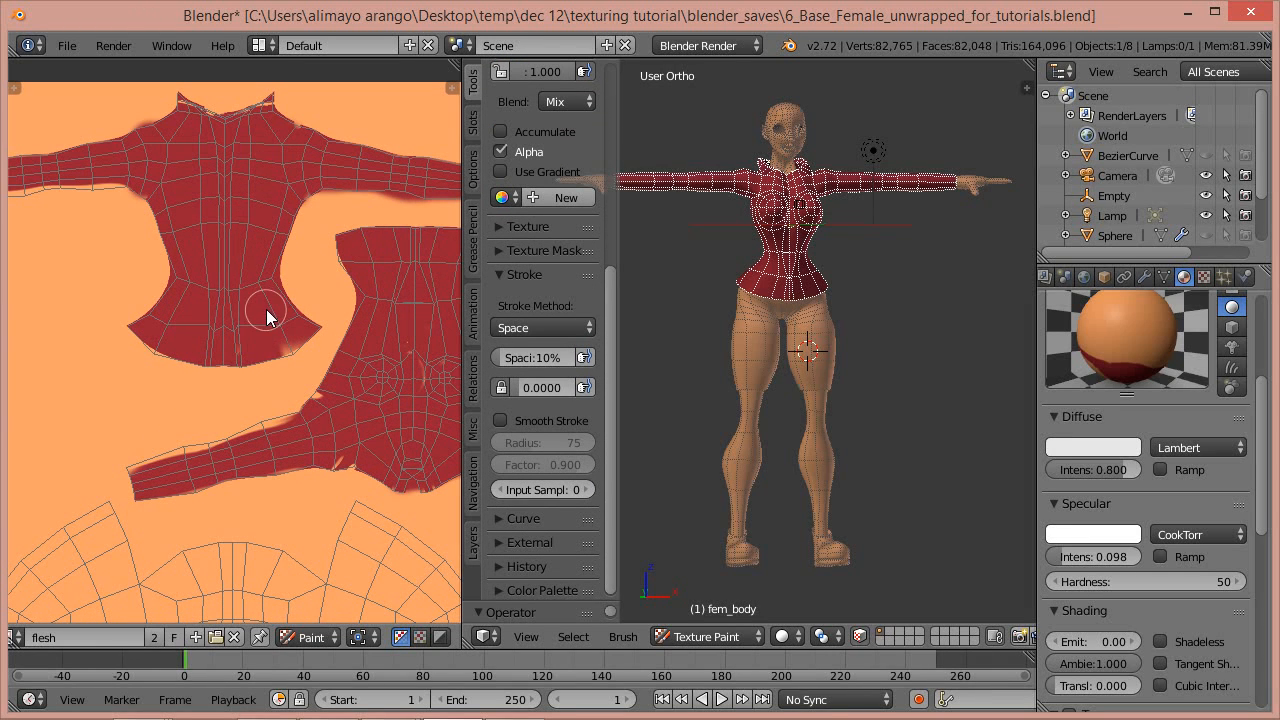
middle_drag(257, 309, 394, 386)
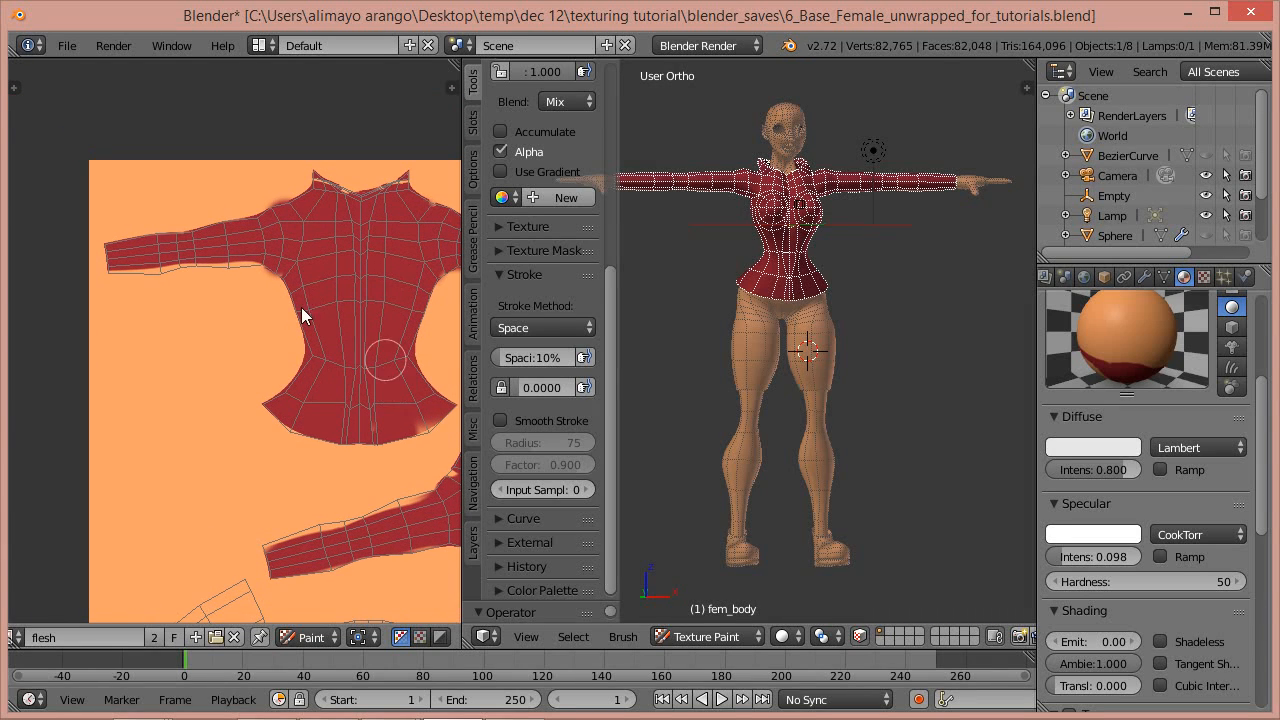
scroll(240, 292, up, 2)
scroll(268, 305, up, 1)
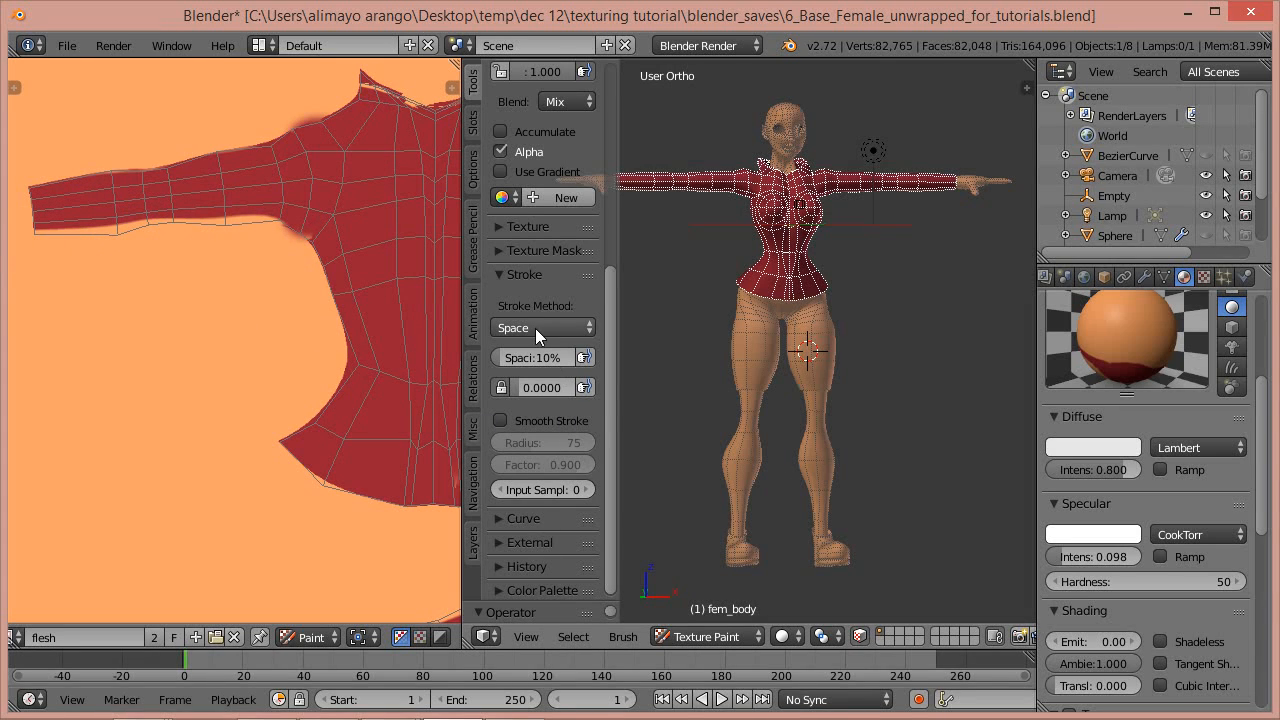
click(587, 325)
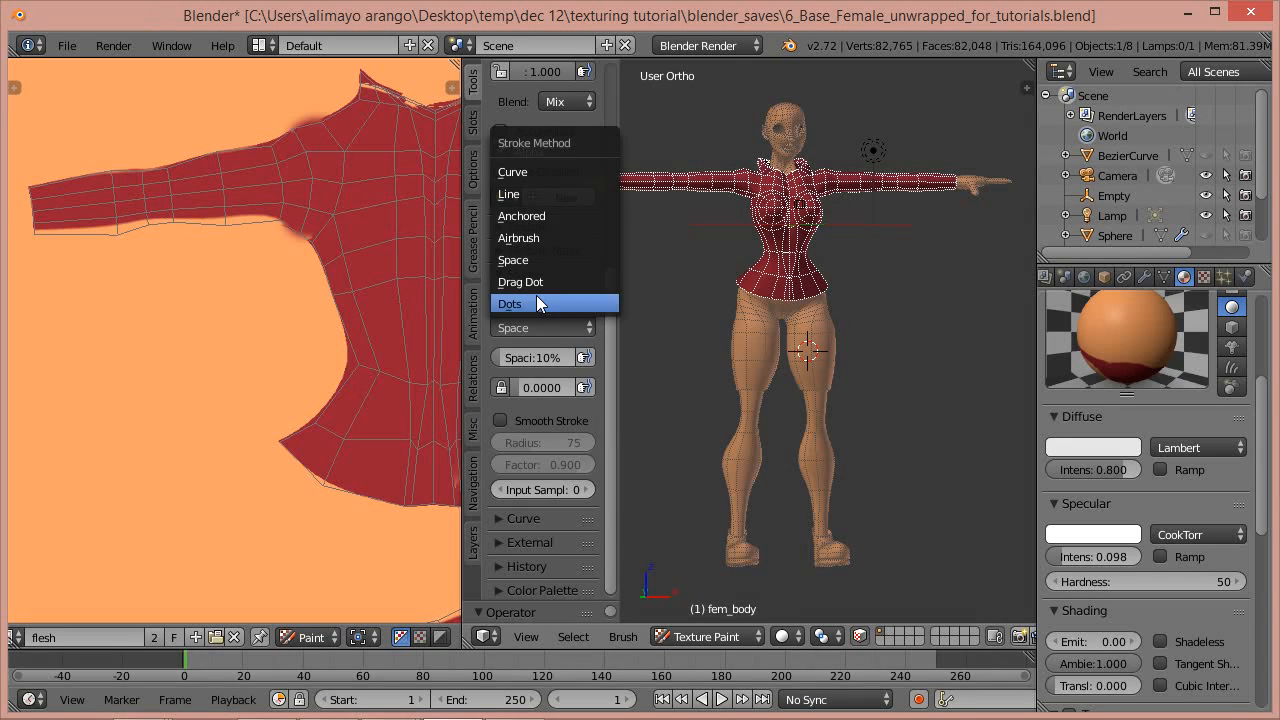
click(520, 194)
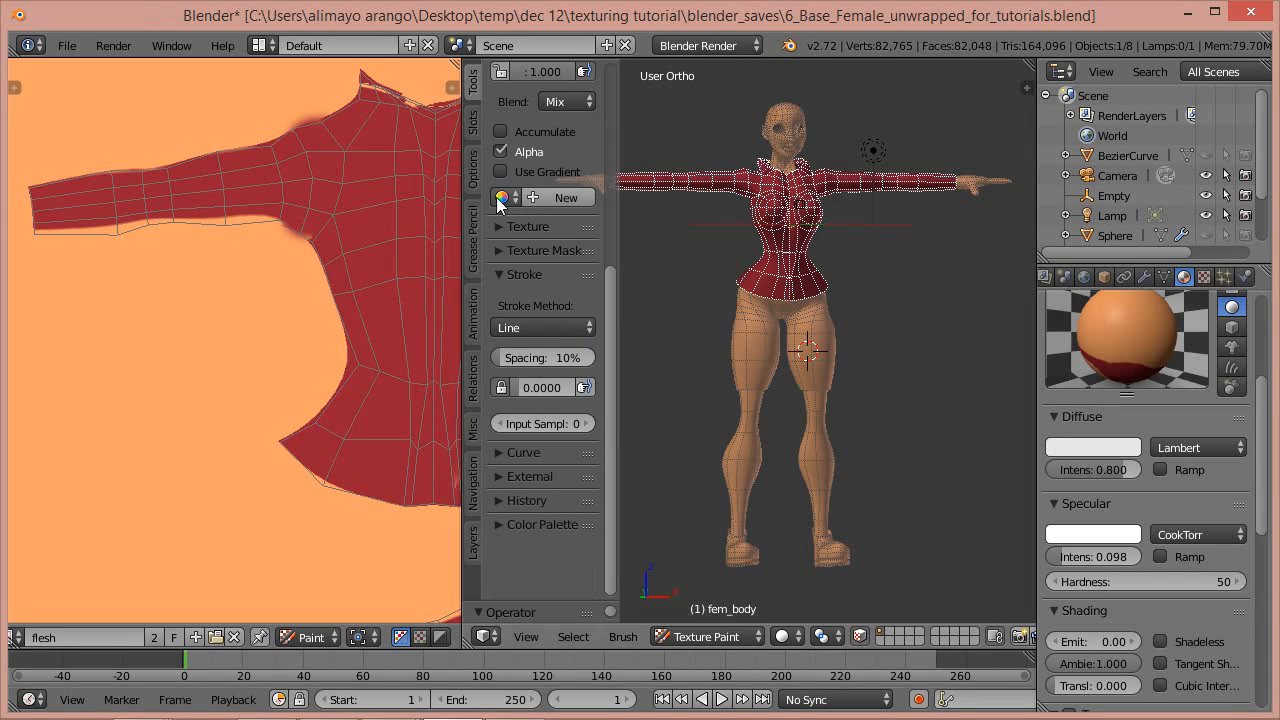
Shrink the brush and paint straight lines along the lower edge of the upper jacket piece's left sleeve in the texture
key(f)
click(263, 184)
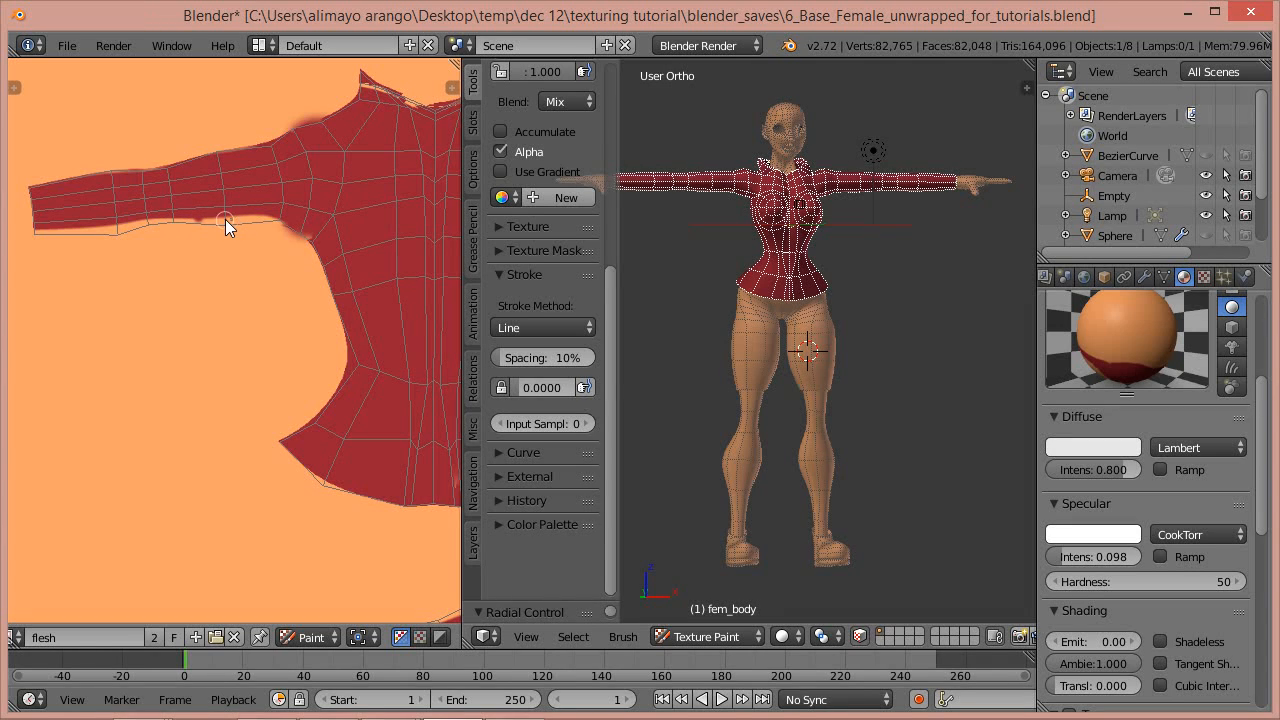
drag(174, 219, 173, 218)
drag(235, 220, 235, 220)
drag(124, 226, 119, 227)
drag(41, 229, 41, 229)
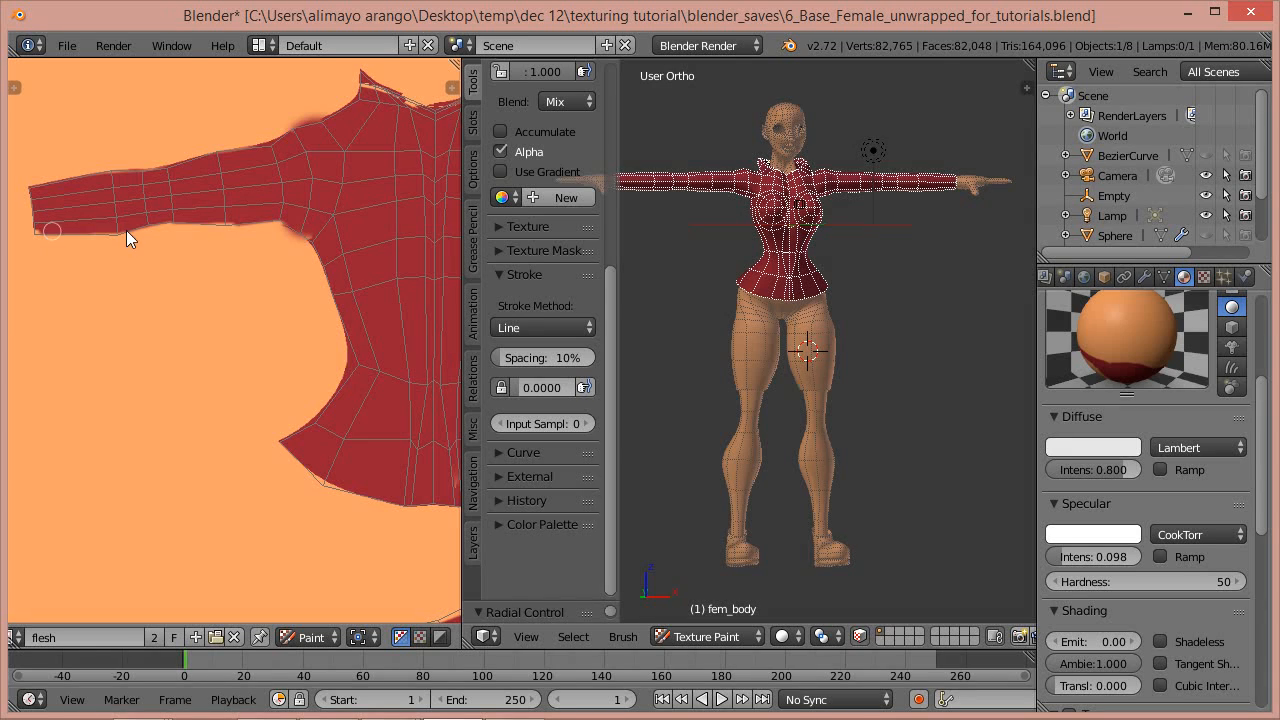
Paint straight red lines along the collar edge of the upper jacket piece in the texture
middle_drag(357, 366, 117, 386)
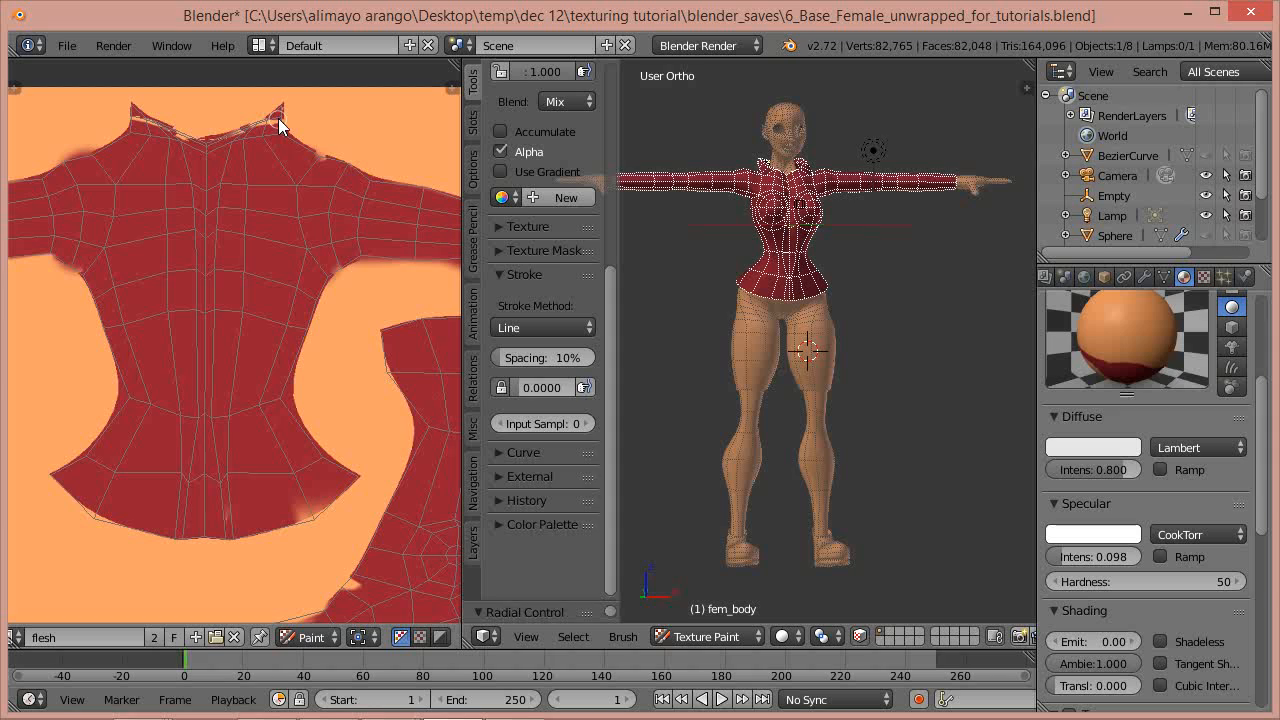
drag(230, 127, 227, 130)
drag(133, 115, 192, 135)
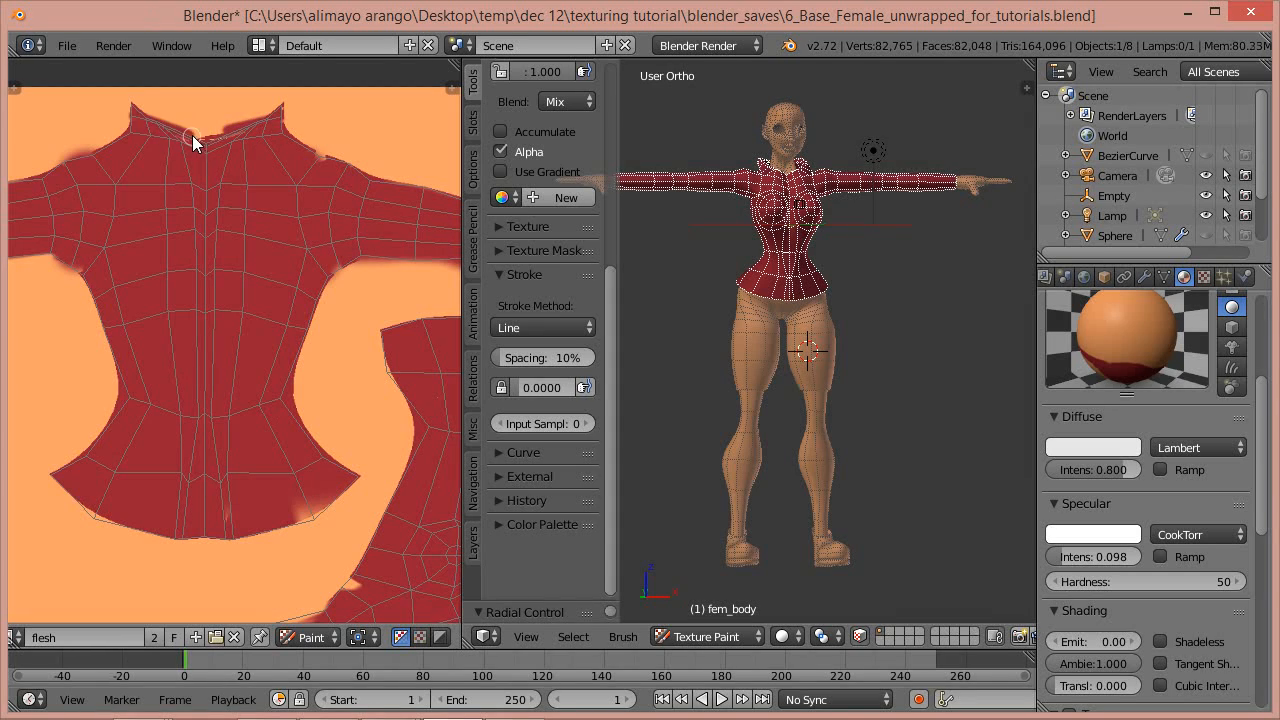
Set the stroke method back to Space and paint over the remaining gap at the upper jacket piece's hem
click(588, 327)
click(540, 259)
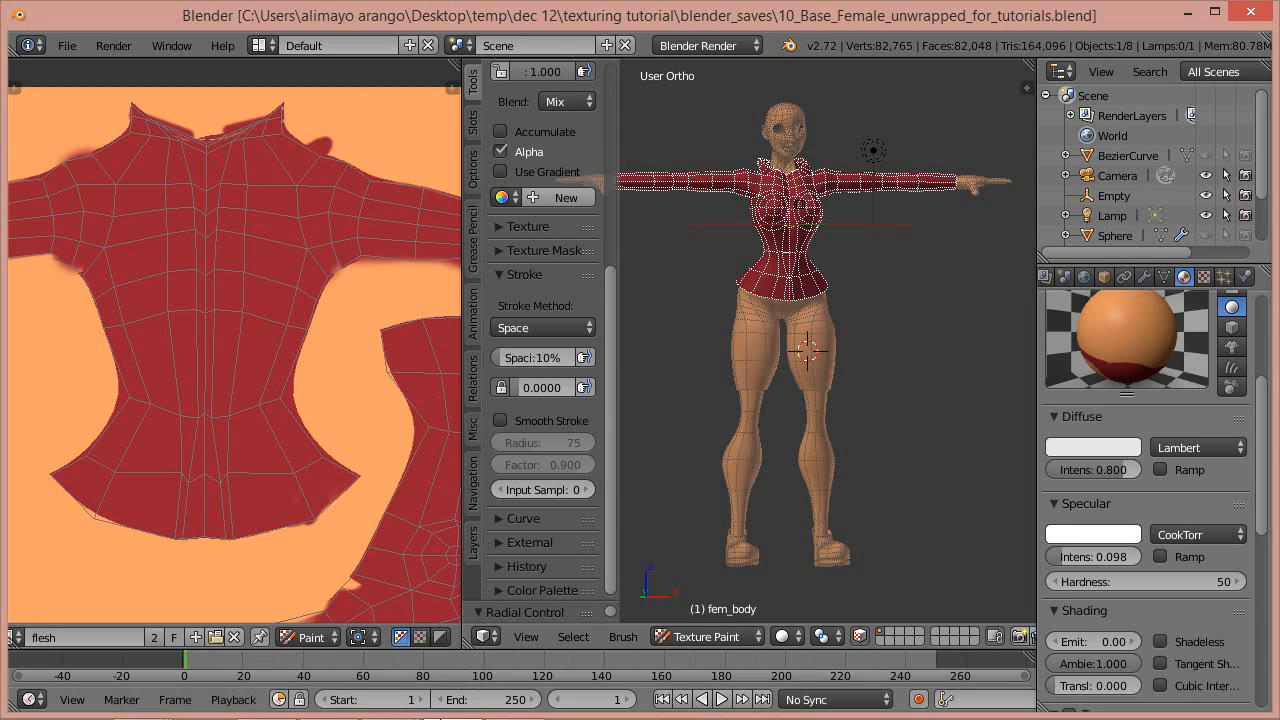
mouse_move(250, 716)
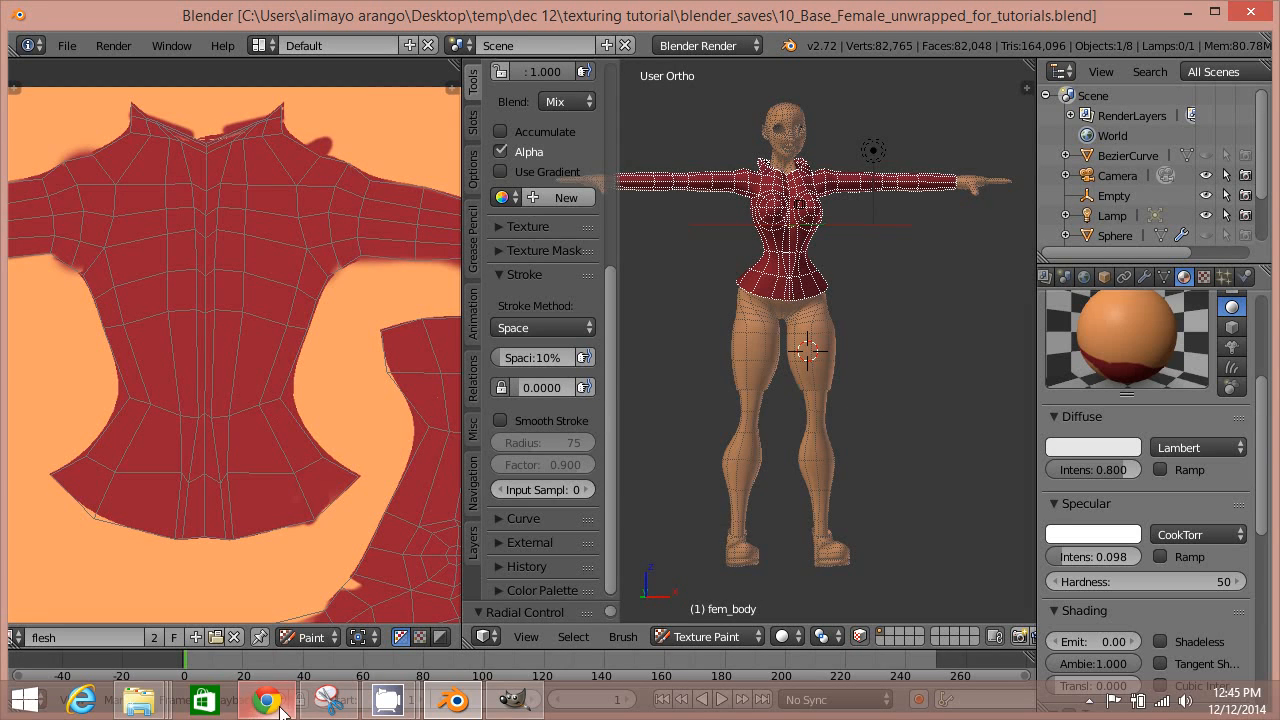
Switch to GIMP and open the images UV_Base_Female_unwrapped_for_tutorials.png and 1_flesh.png
click(512, 700)
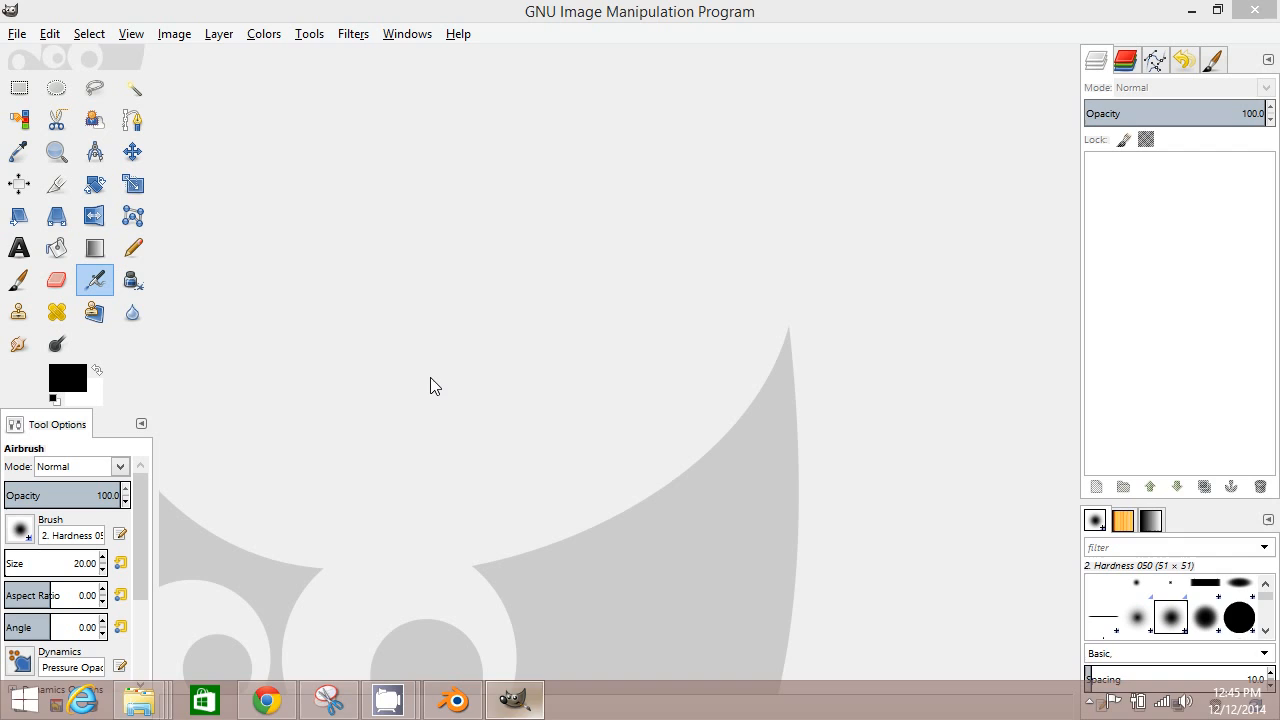
click(15, 35)
click(50, 98)
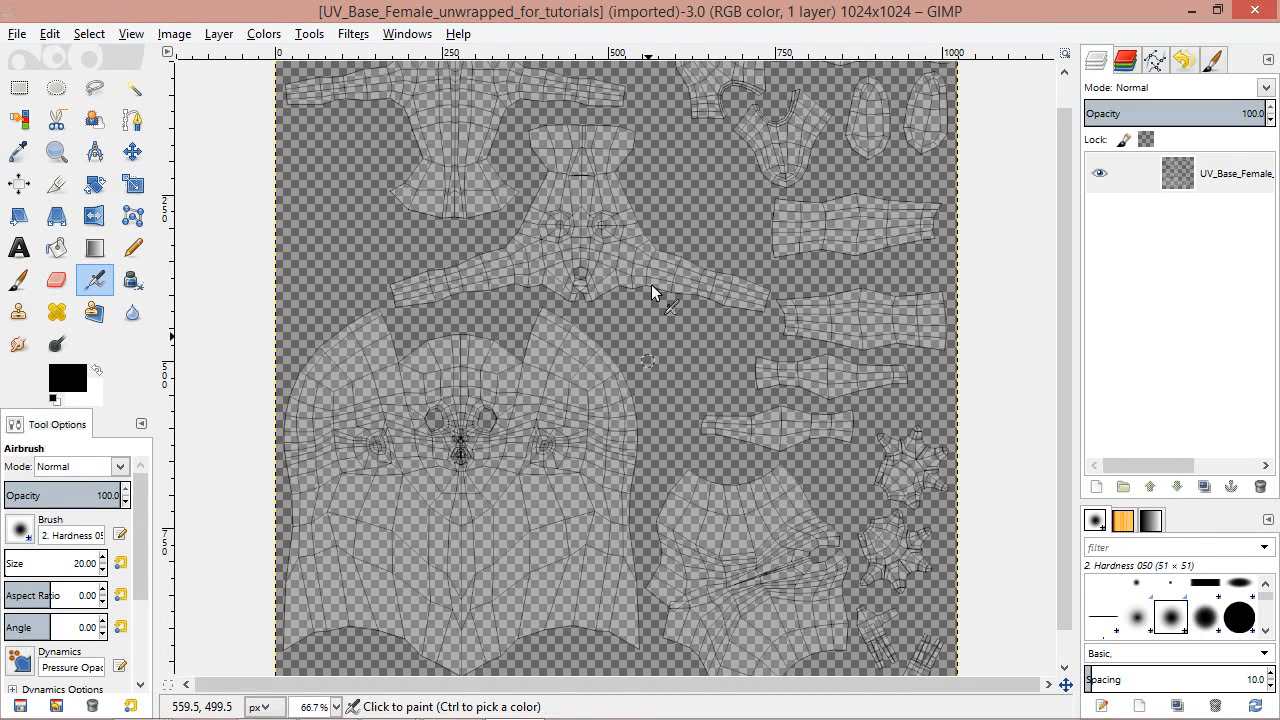
click(14, 36)
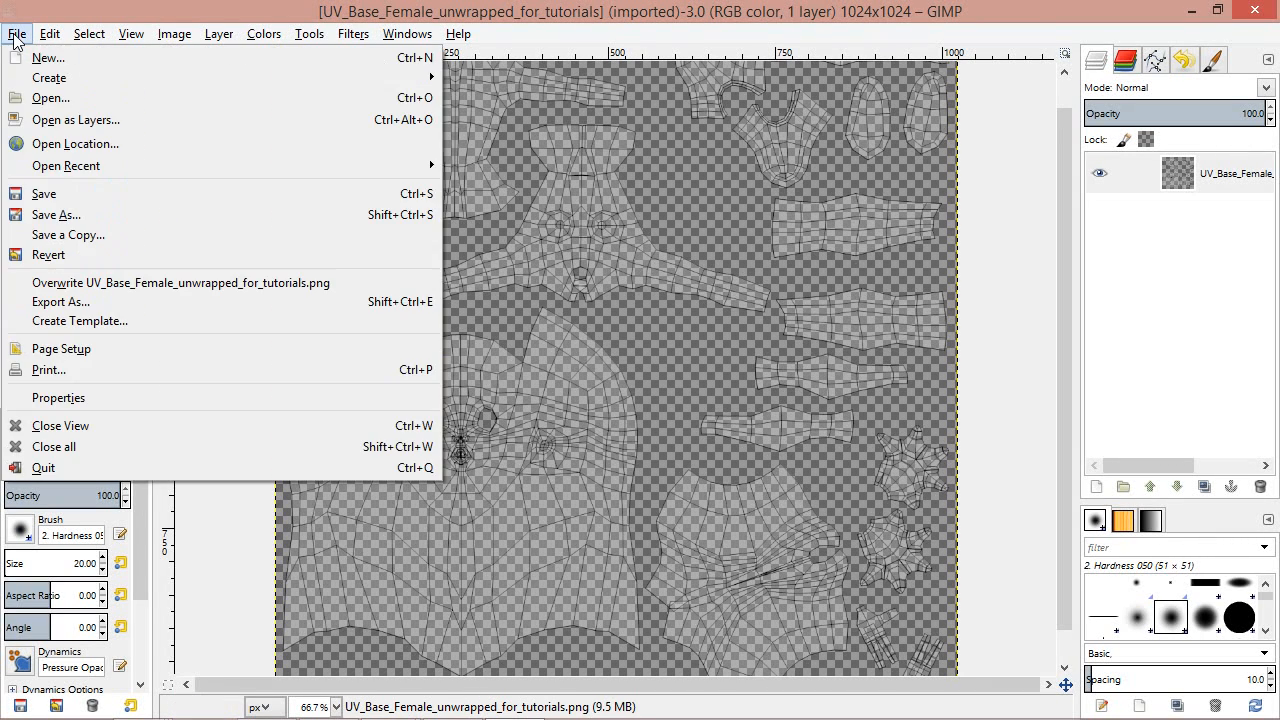
click(54, 98)
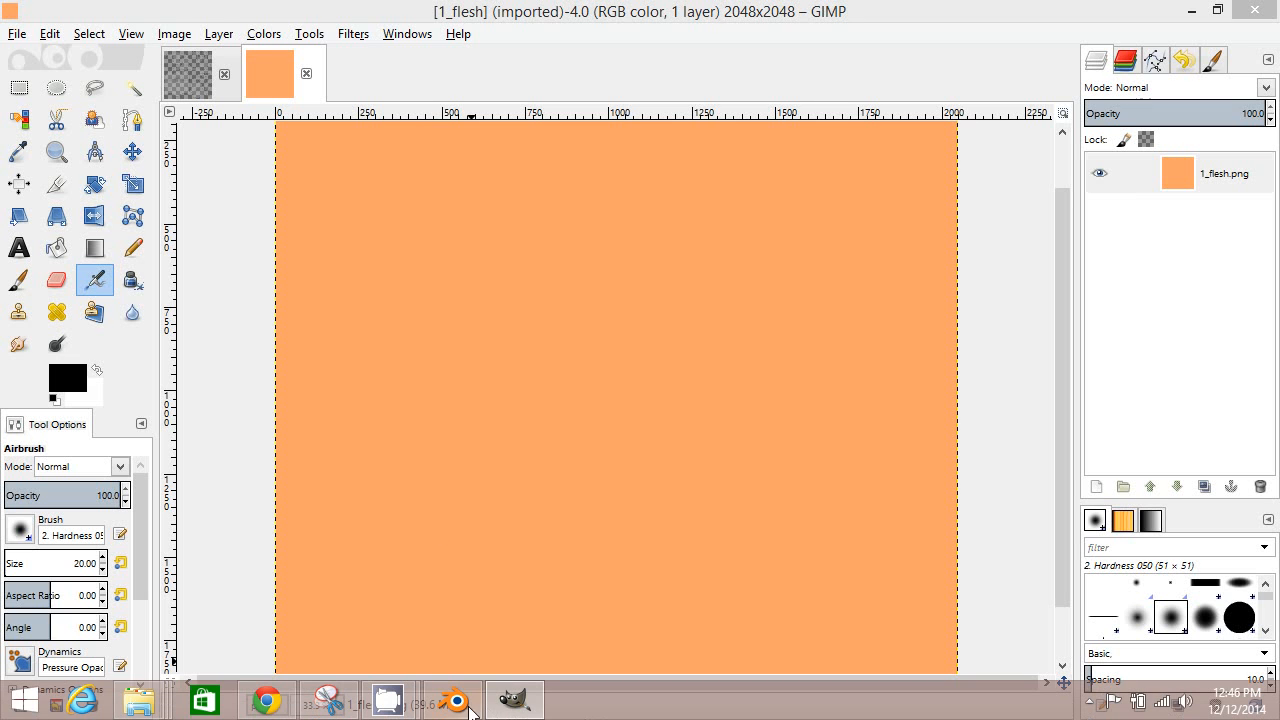
Switch to Blender and open the file browser for saving the painted flesh texture under a new name
click(457, 707)
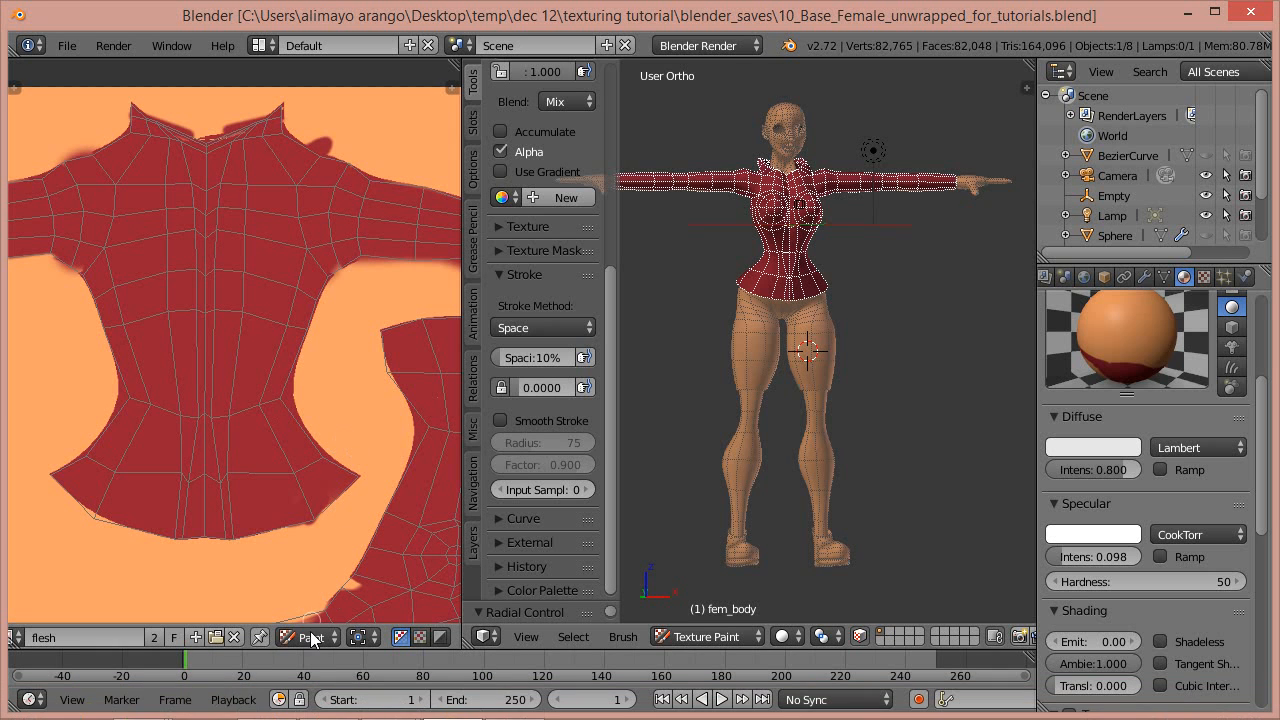
scroll(219, 639, up, 1)
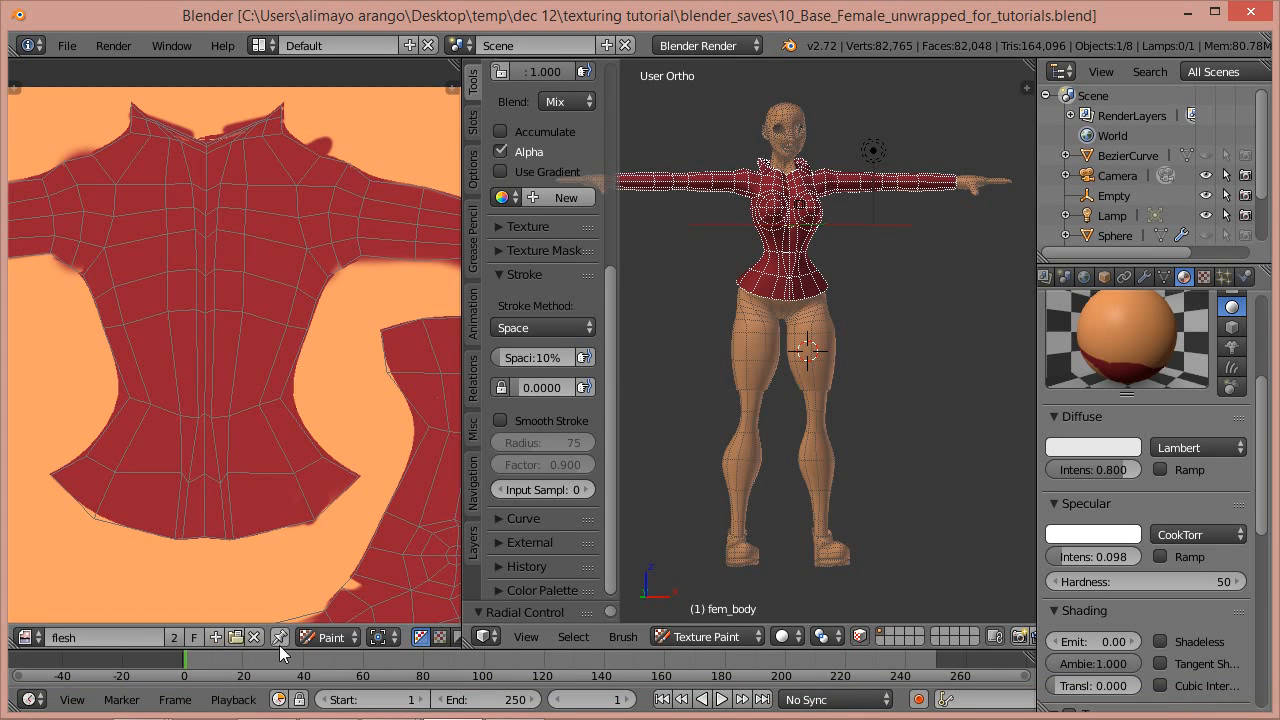
middle_drag(280, 636, 538, 662)
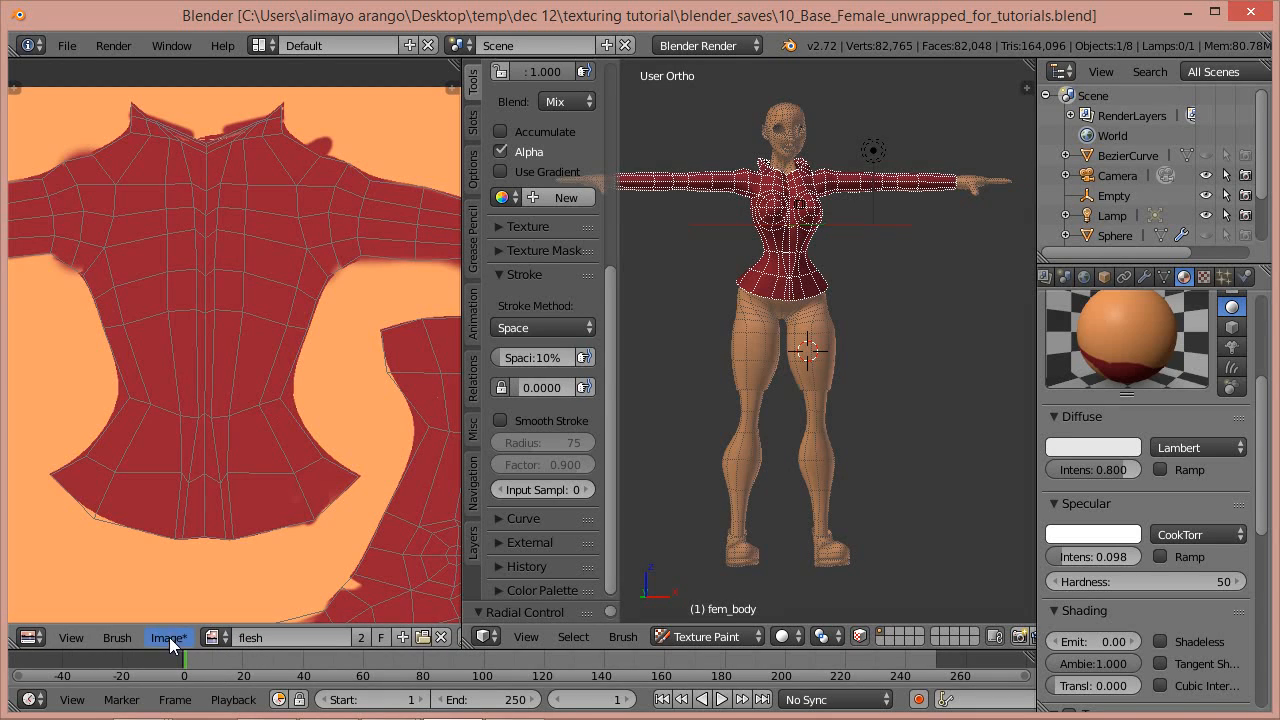
scroll(318, 420, down, 2)
scroll(318, 419, down, 3)
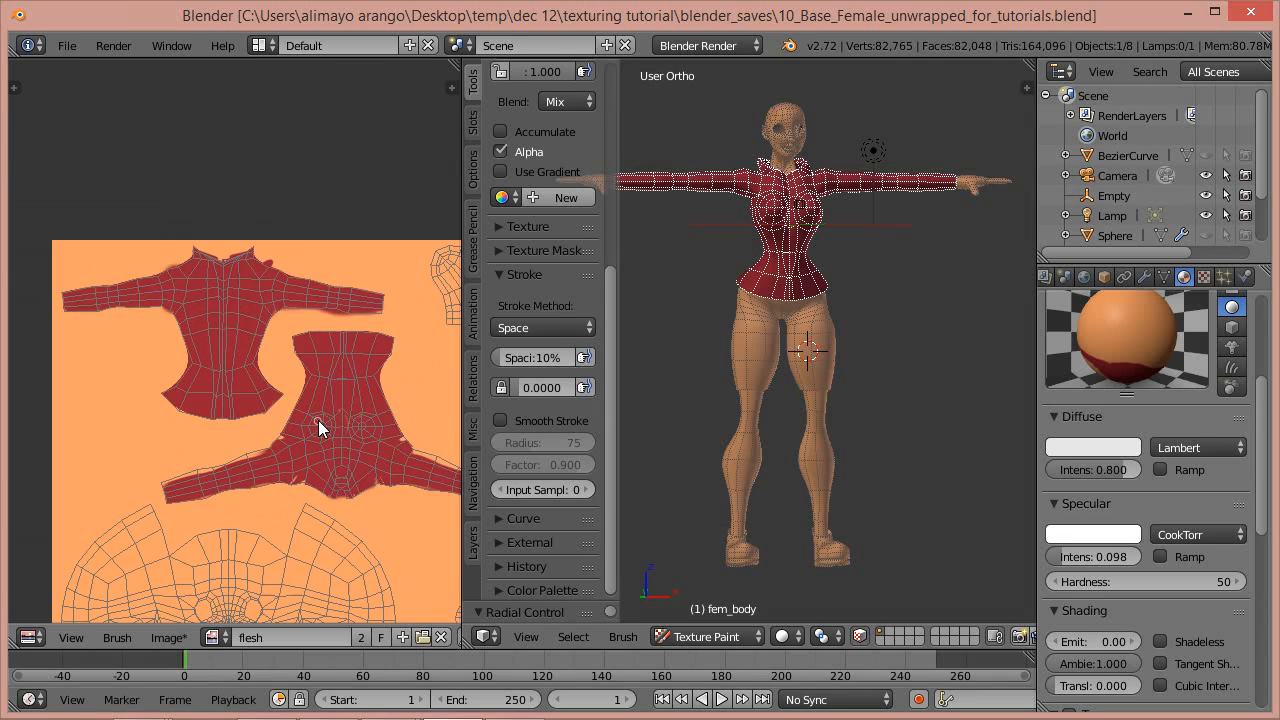
middle_drag(269, 392, 184, 243)
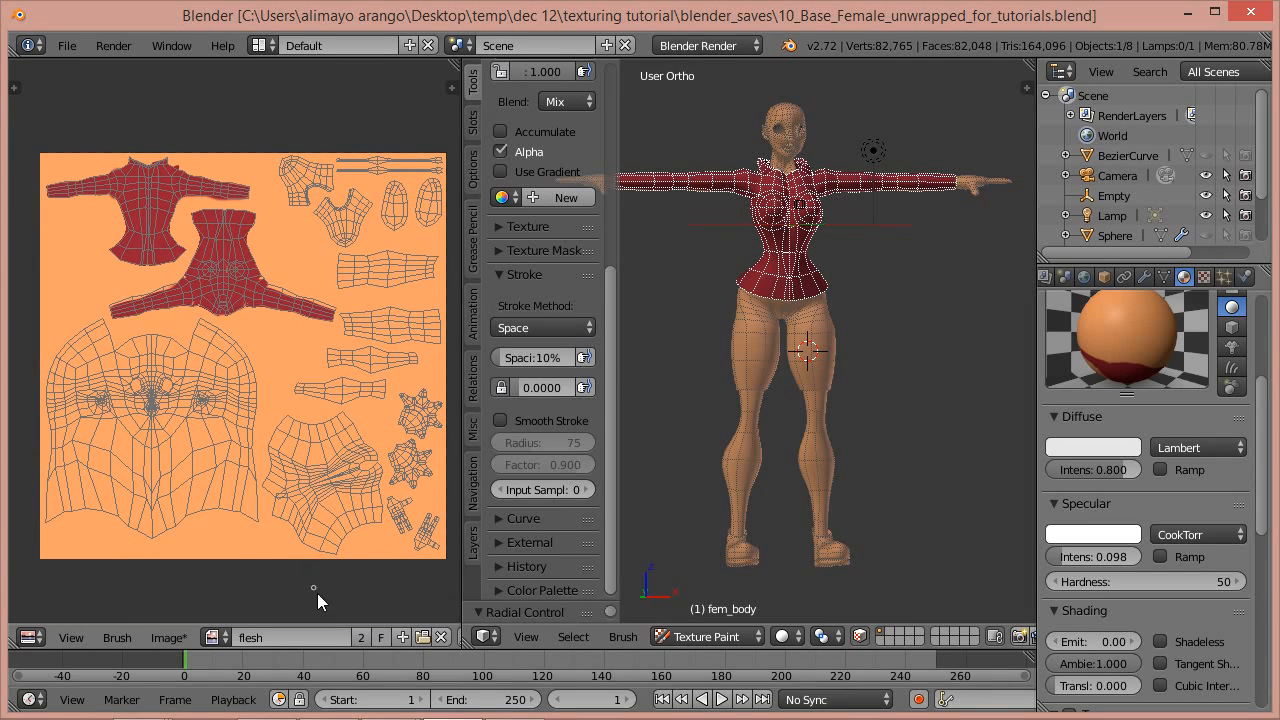
click(165, 637)
click(236, 476)
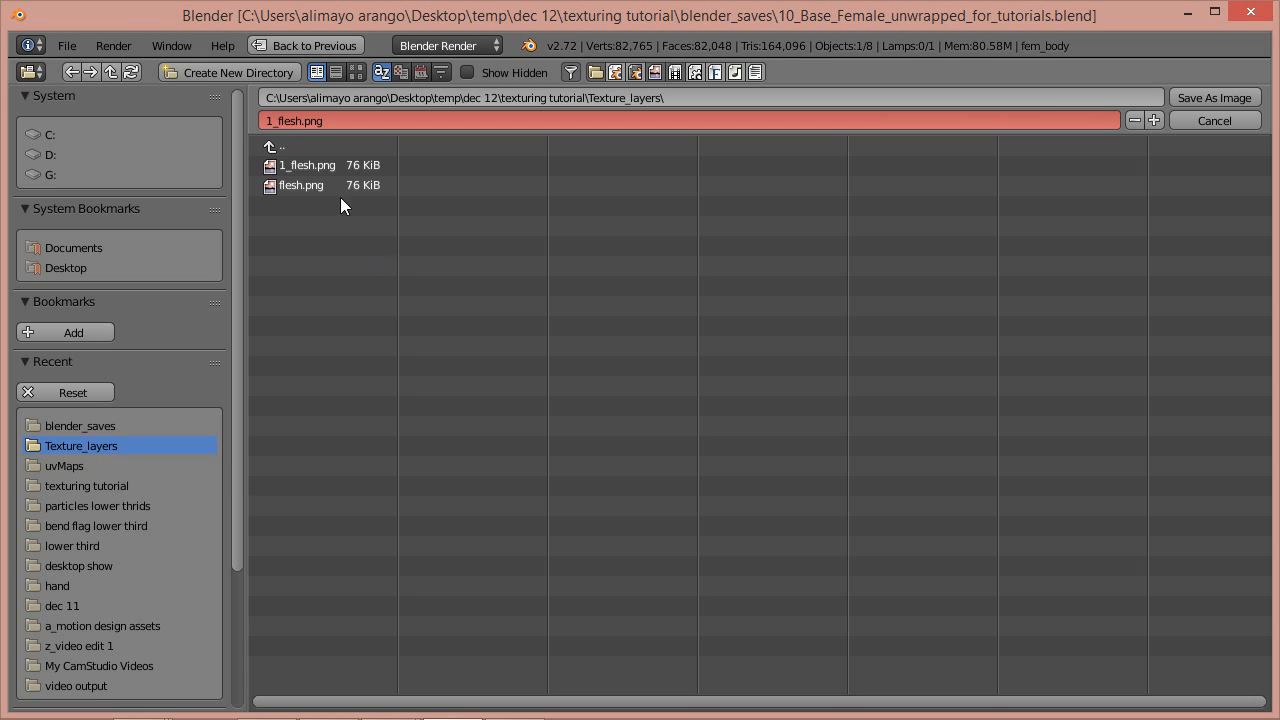
Save the painted texture as 1_jacket.png in the Texture_layers folder
click(300, 120)
drag(305, 120, 278, 121)
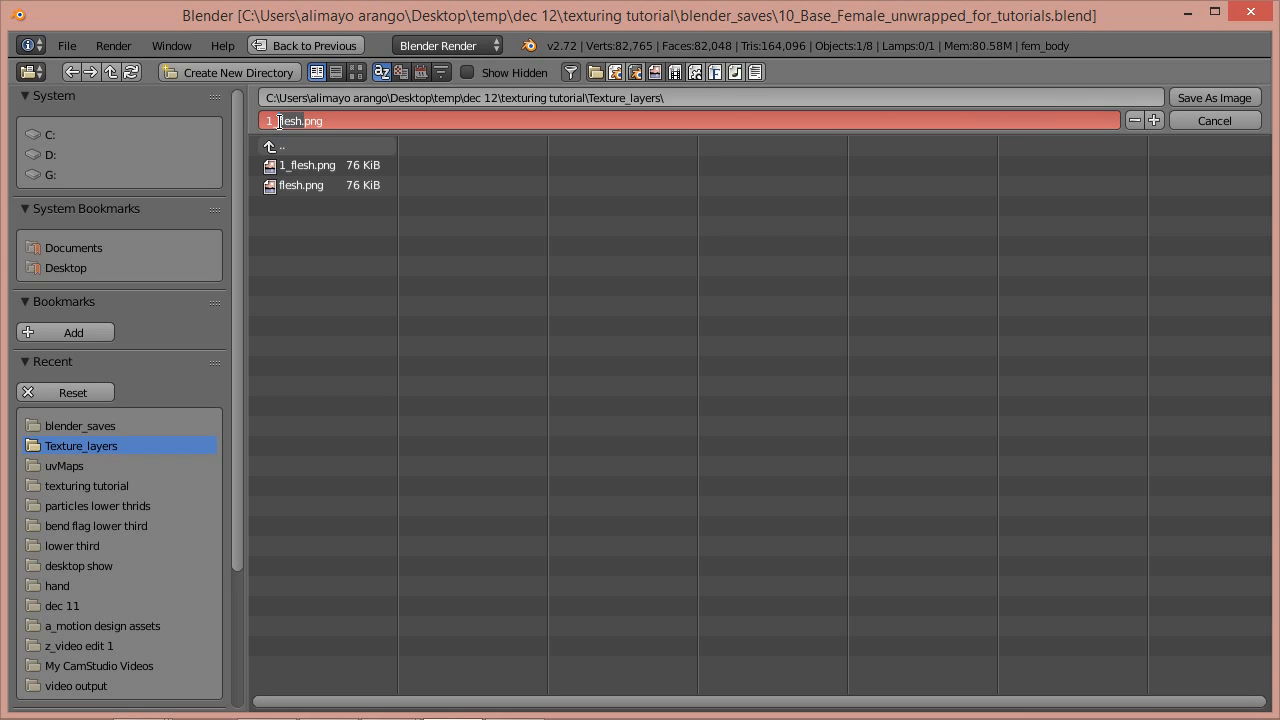
key(BackSpace)
text(jacket)
key(Return)
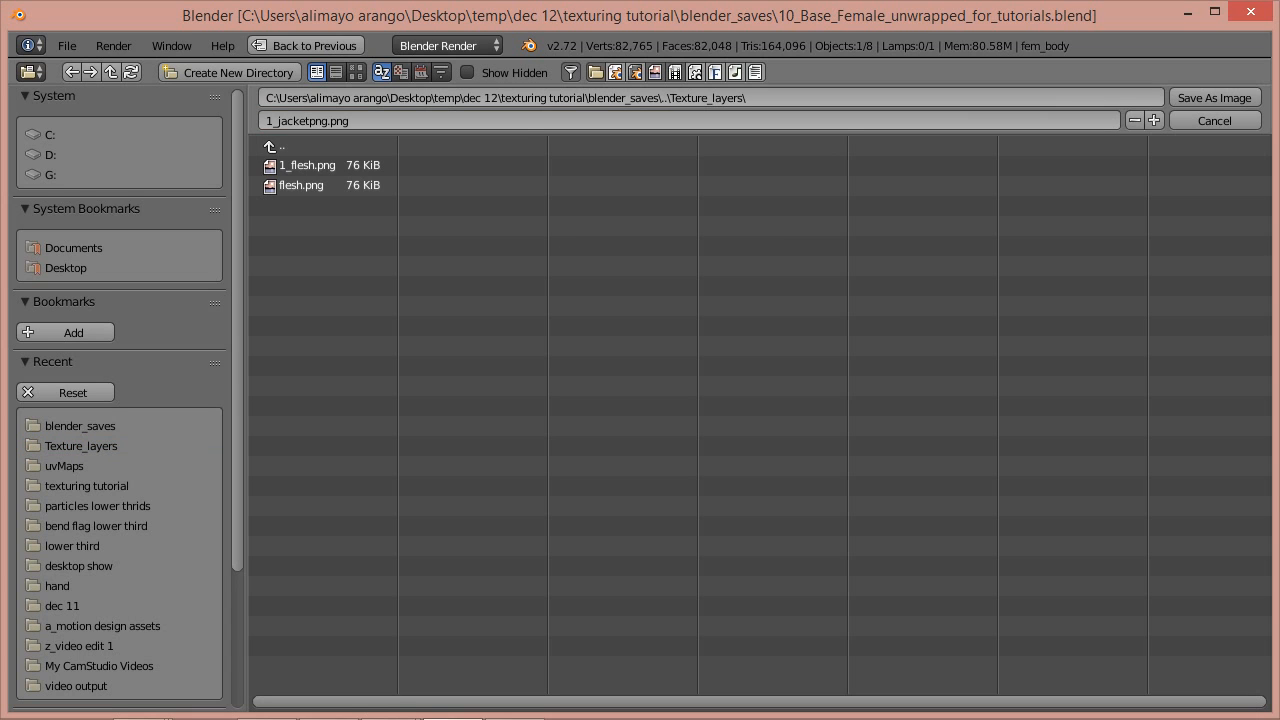
click(328, 120)
click(308, 120)
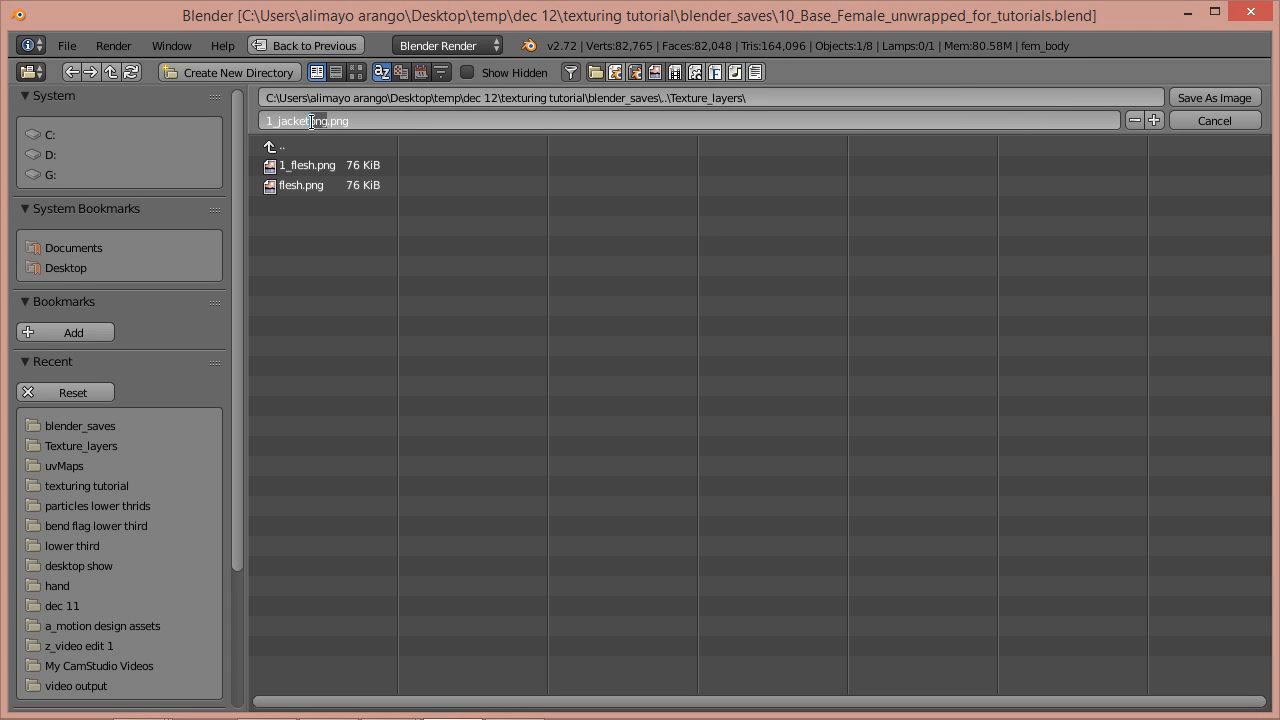
key(Delete)
key(Delete)
key(Delete)
key(Return)
click(1214, 97)
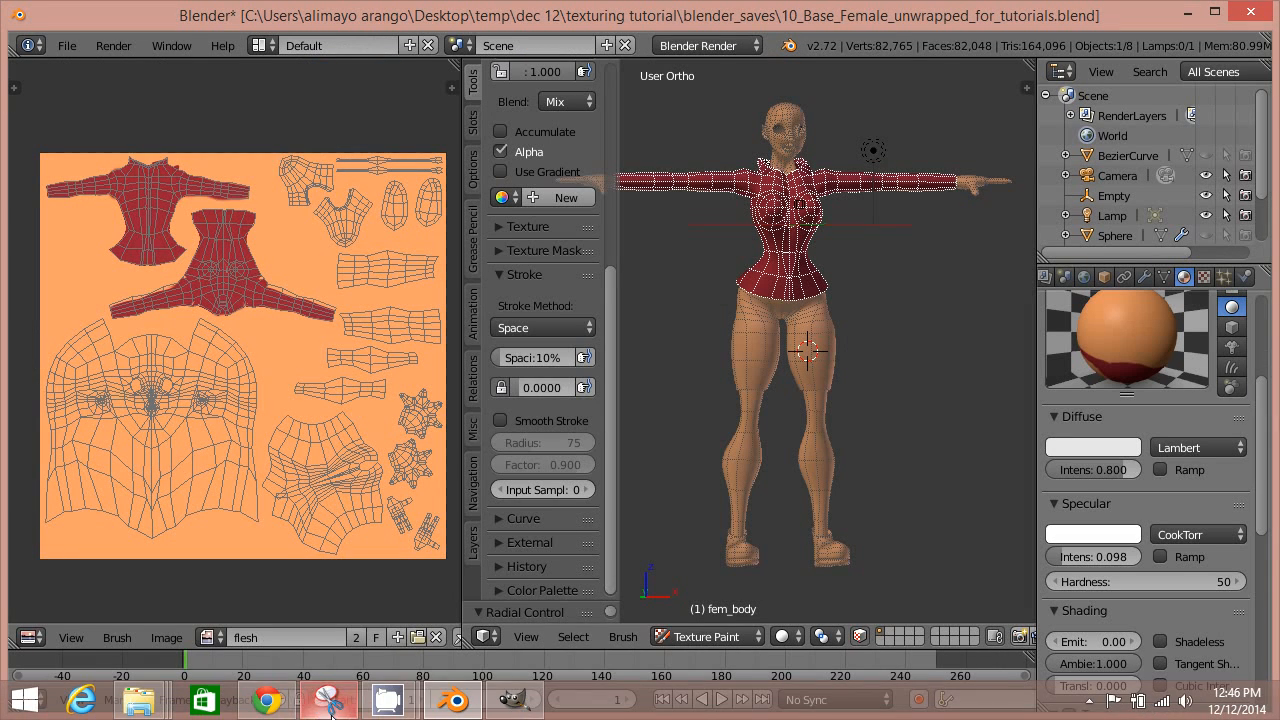
Switch to GIMP and open 1_jacket.png
click(514, 700)
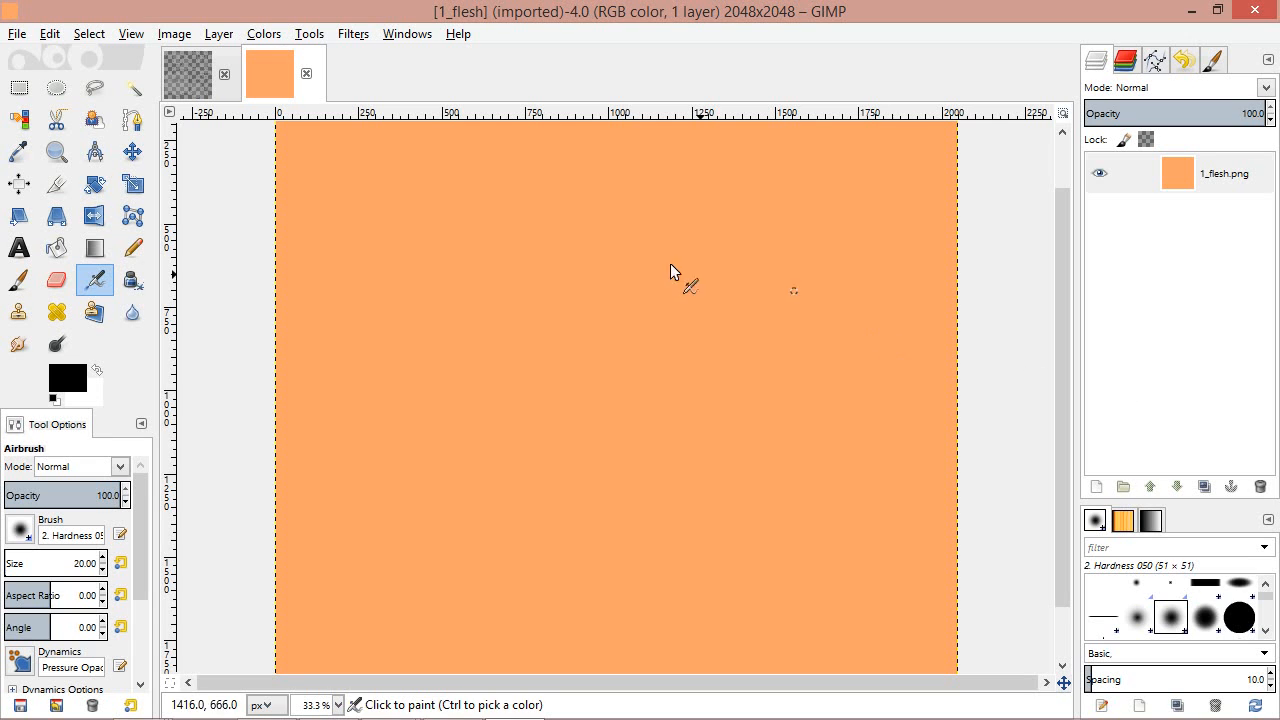
click(17, 34)
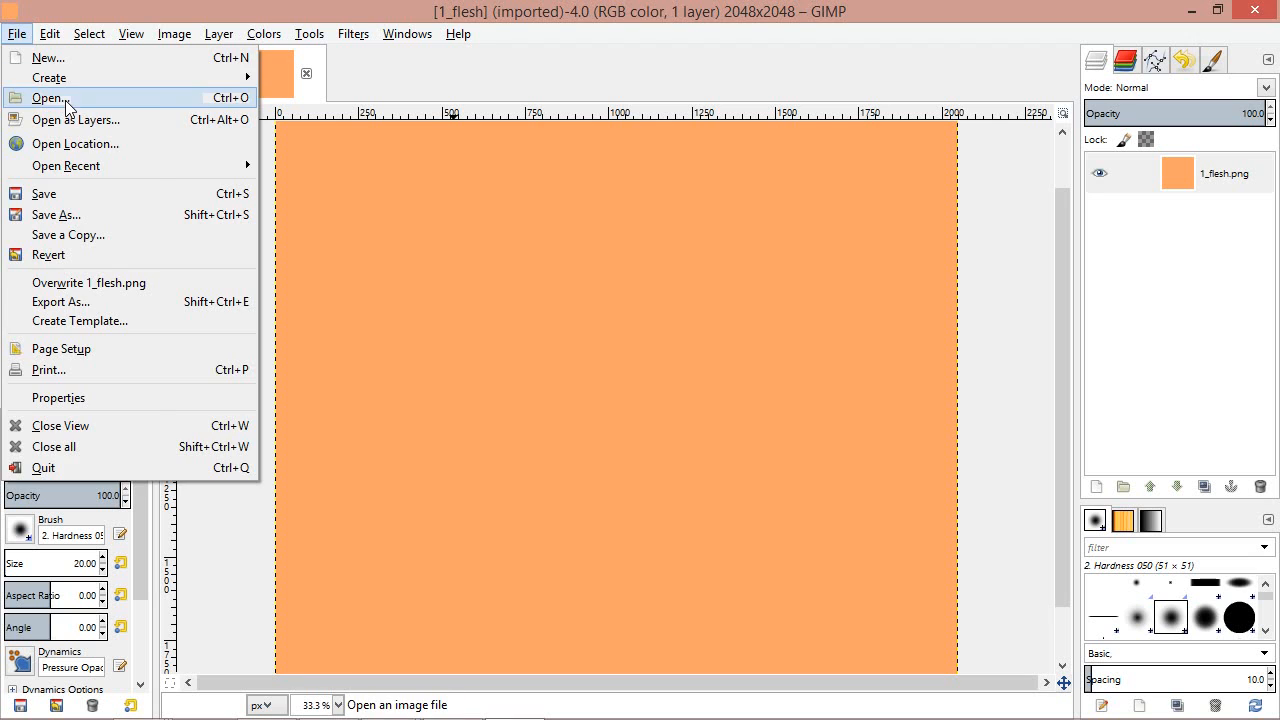
click(63, 102)
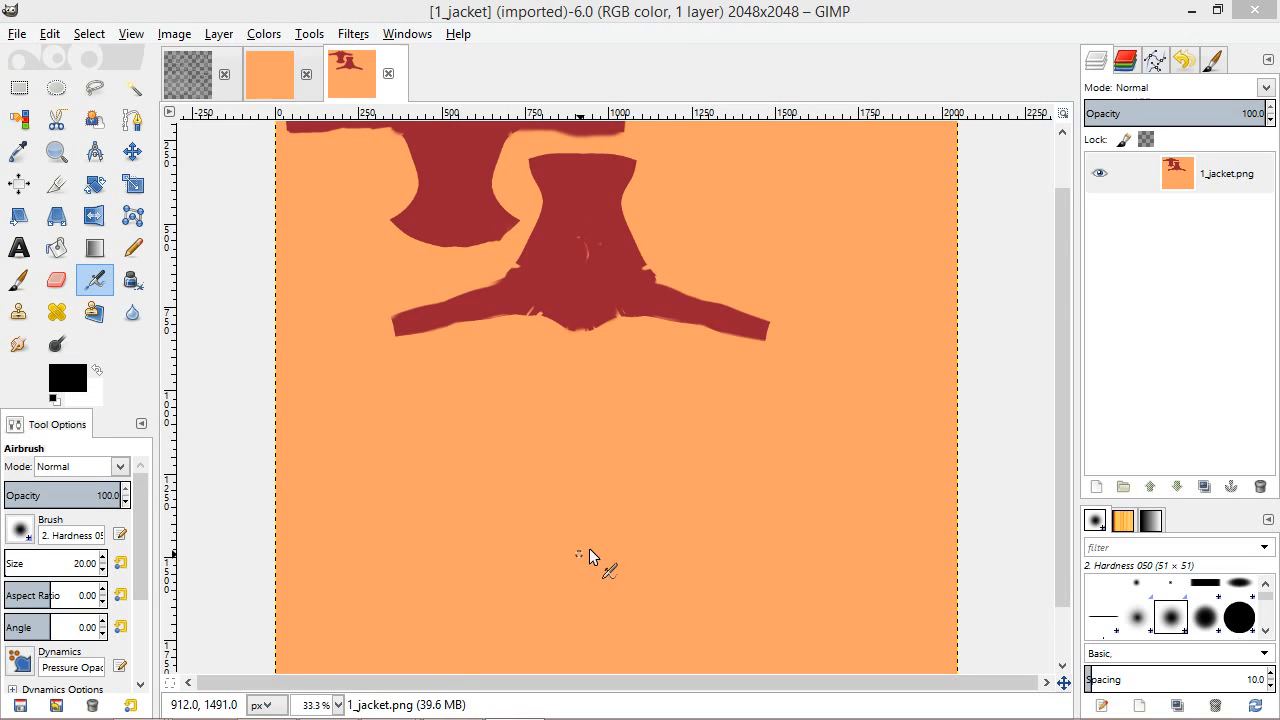
drag(1066, 387, 1060, 339)
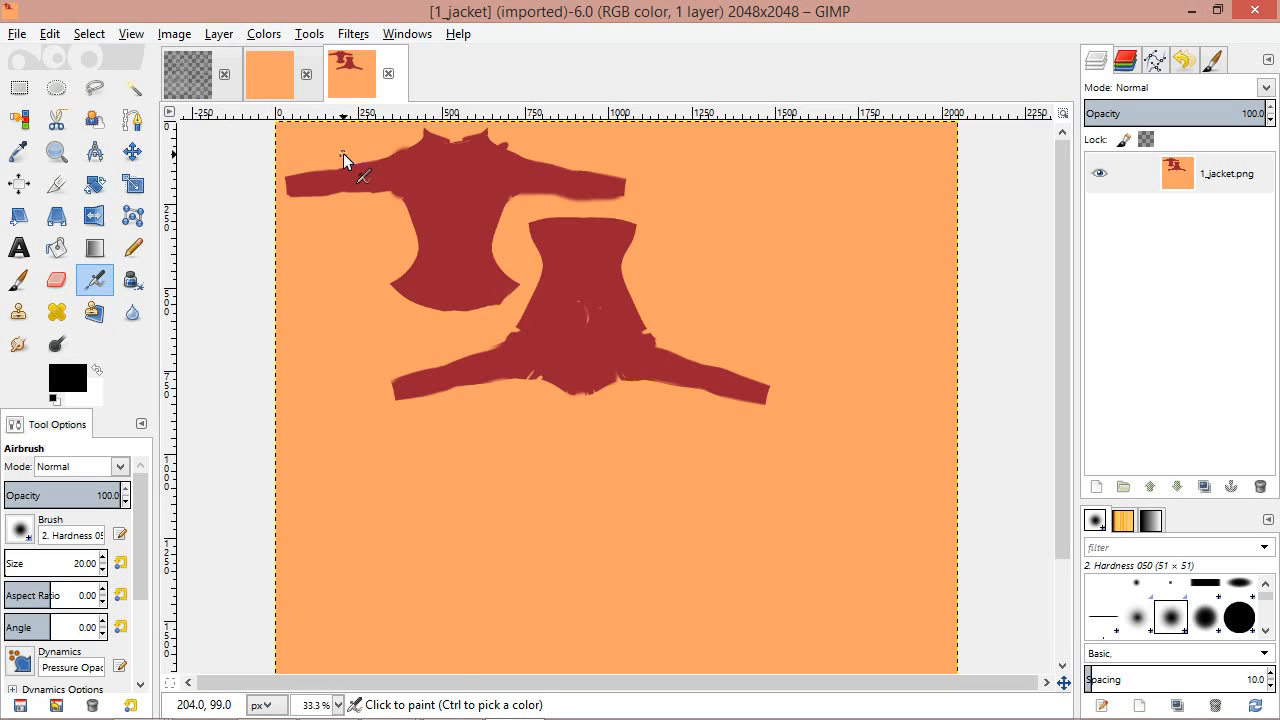
Copy the UV layout from the UV_Base_Female_unwrapped_for_tutorials image
click(187, 80)
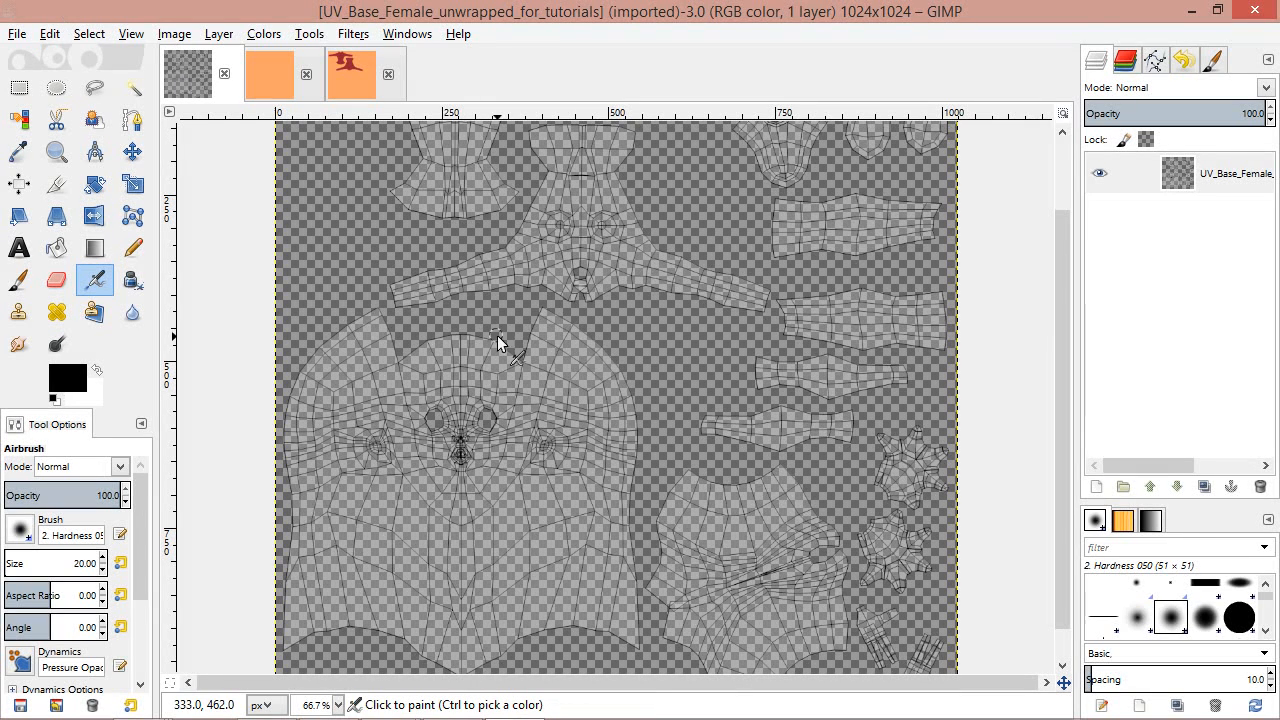
click(50, 35)
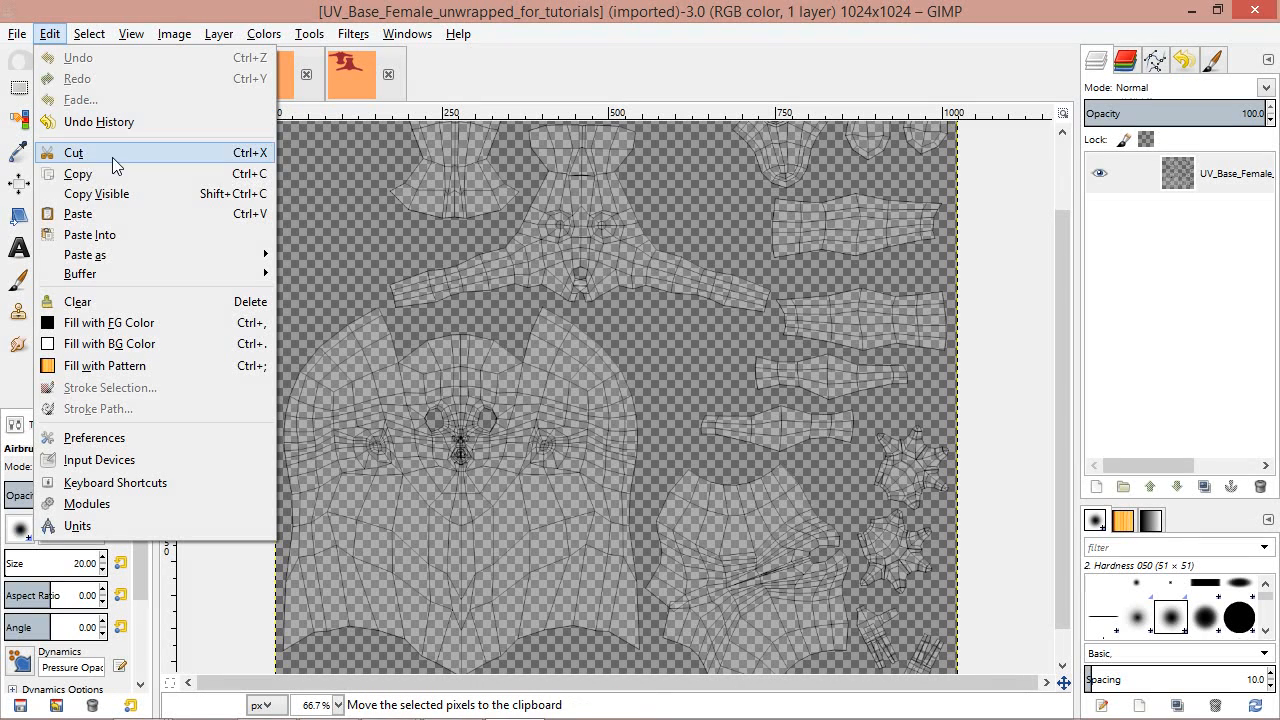
click(78, 174)
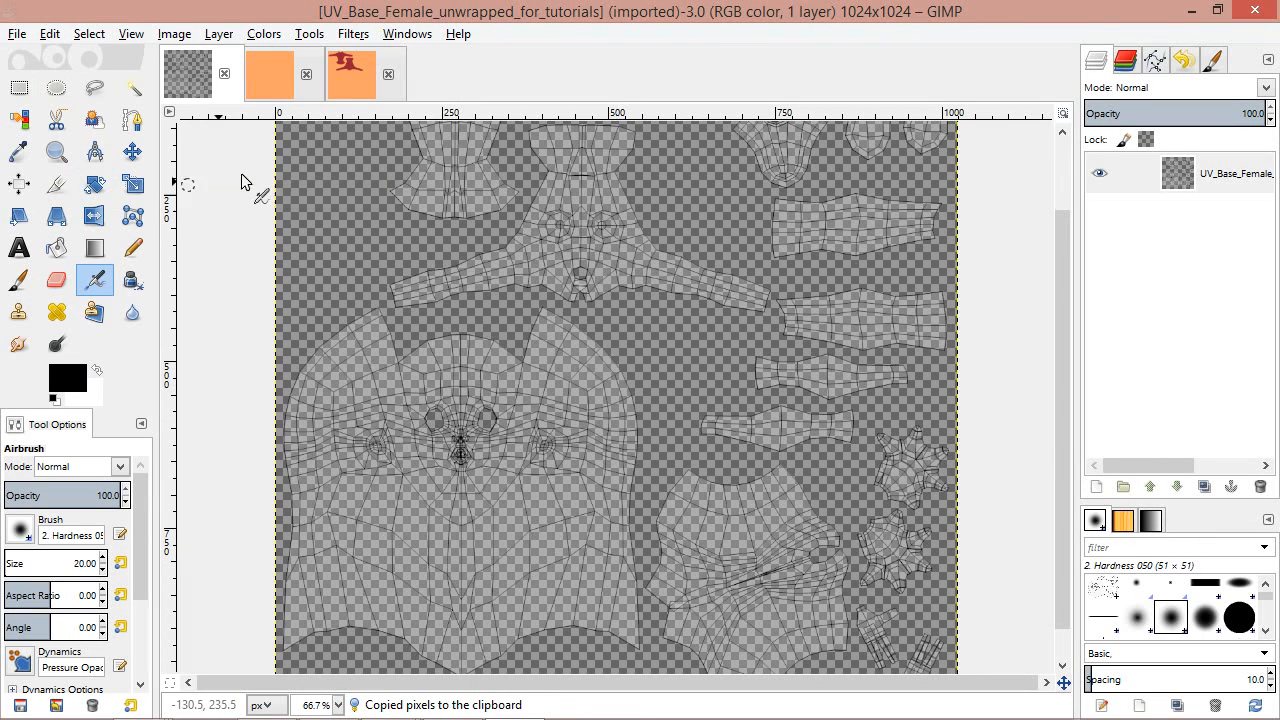
Paste the copied UV layout into the 1_jacket image and turn the floating selection into a new layer
click(354, 78)
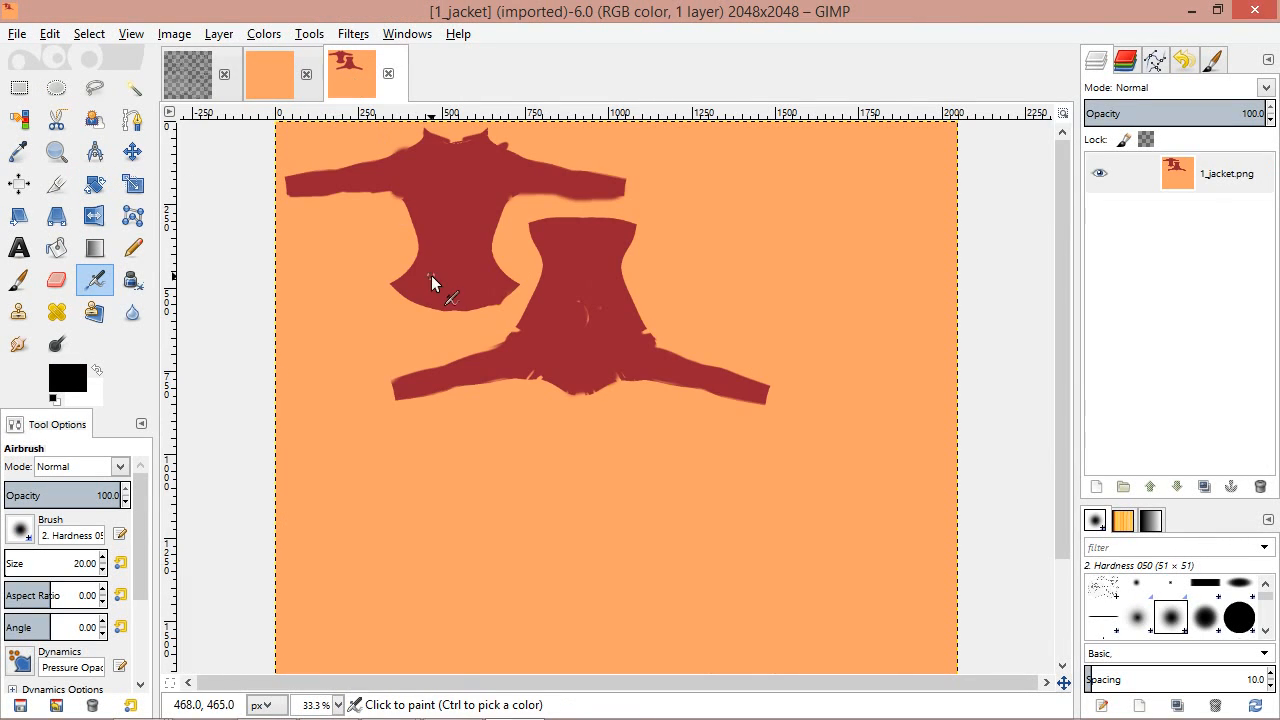
click(49, 33)
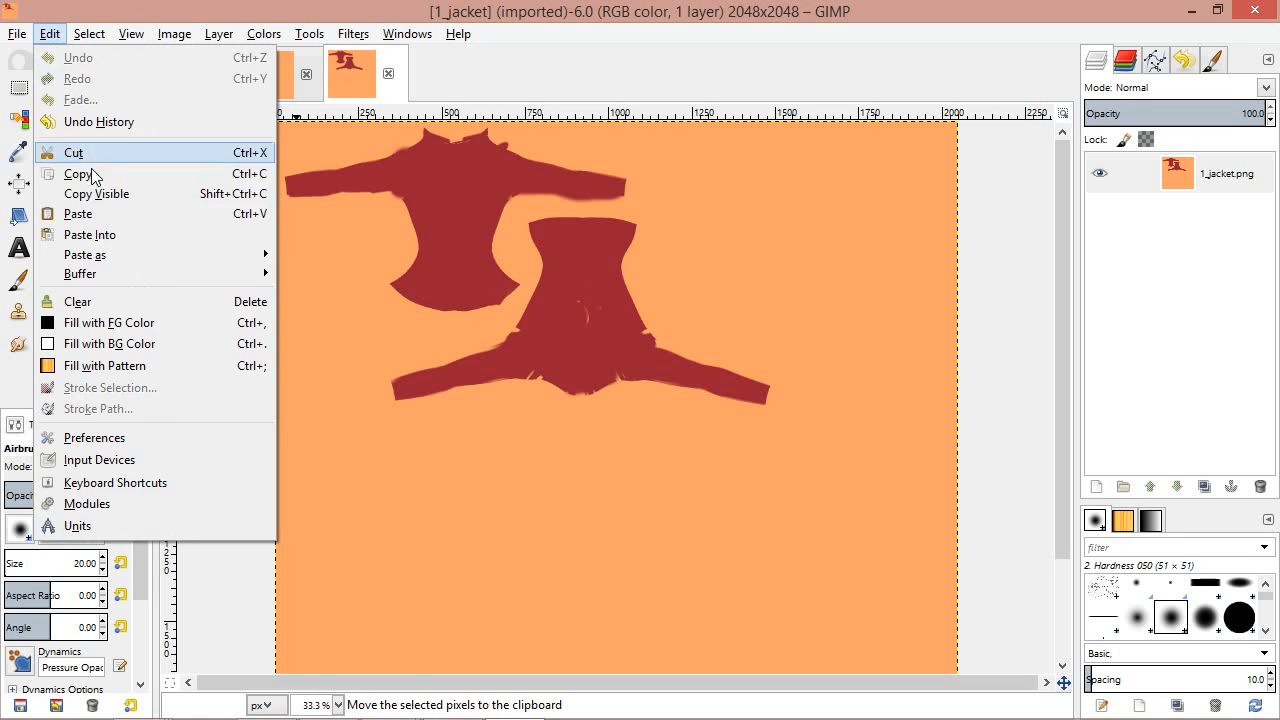
click(106, 236)
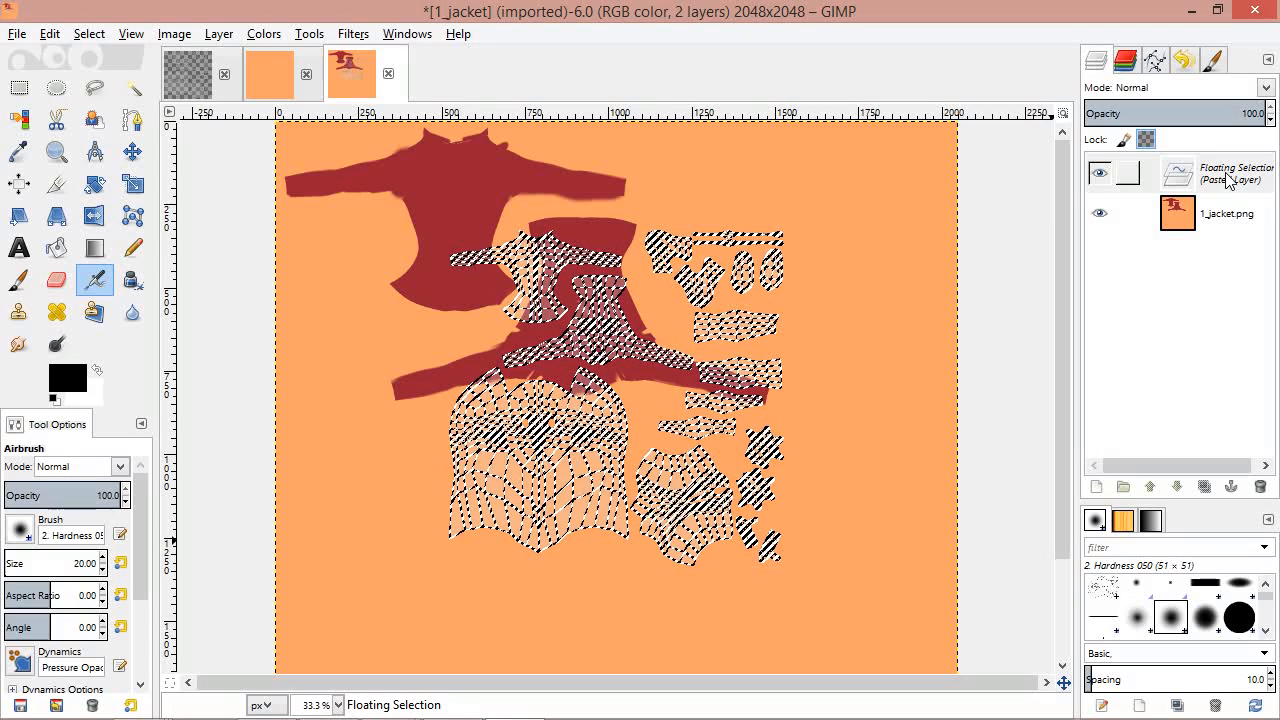
click(1098, 487)
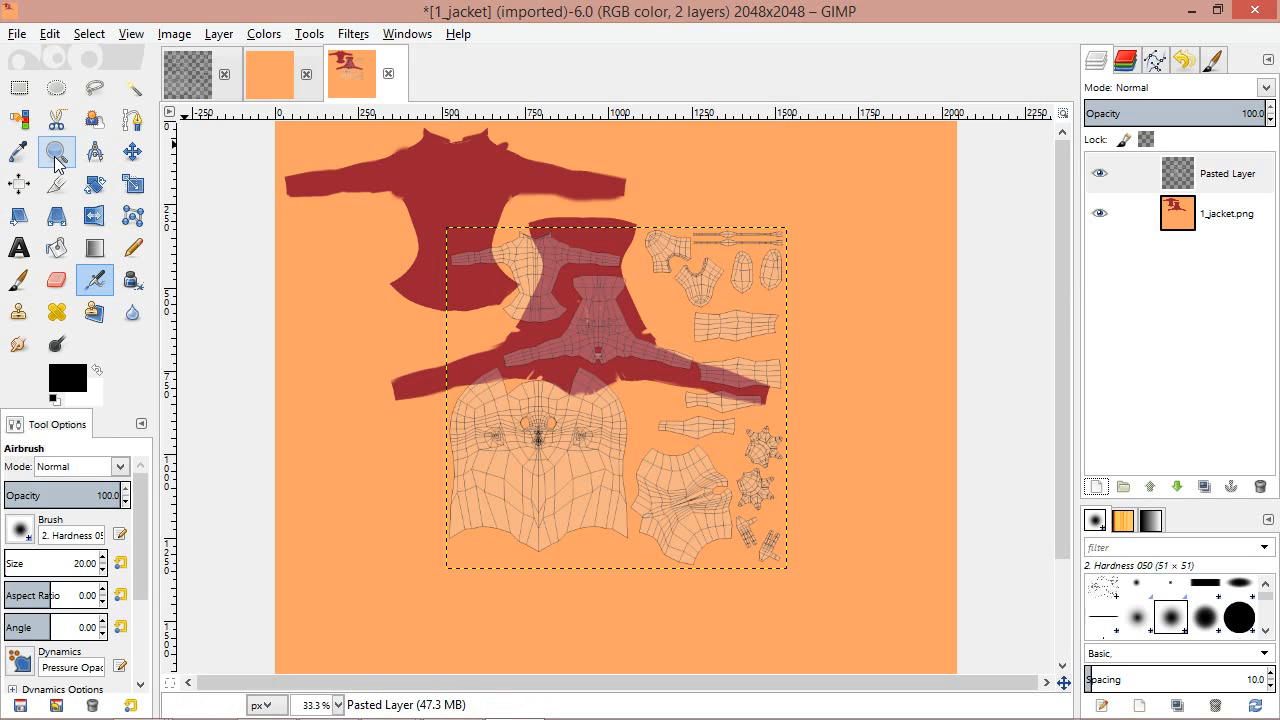
Scale the pasted UV layout layer to a width and height of 2048 px
click(133, 184)
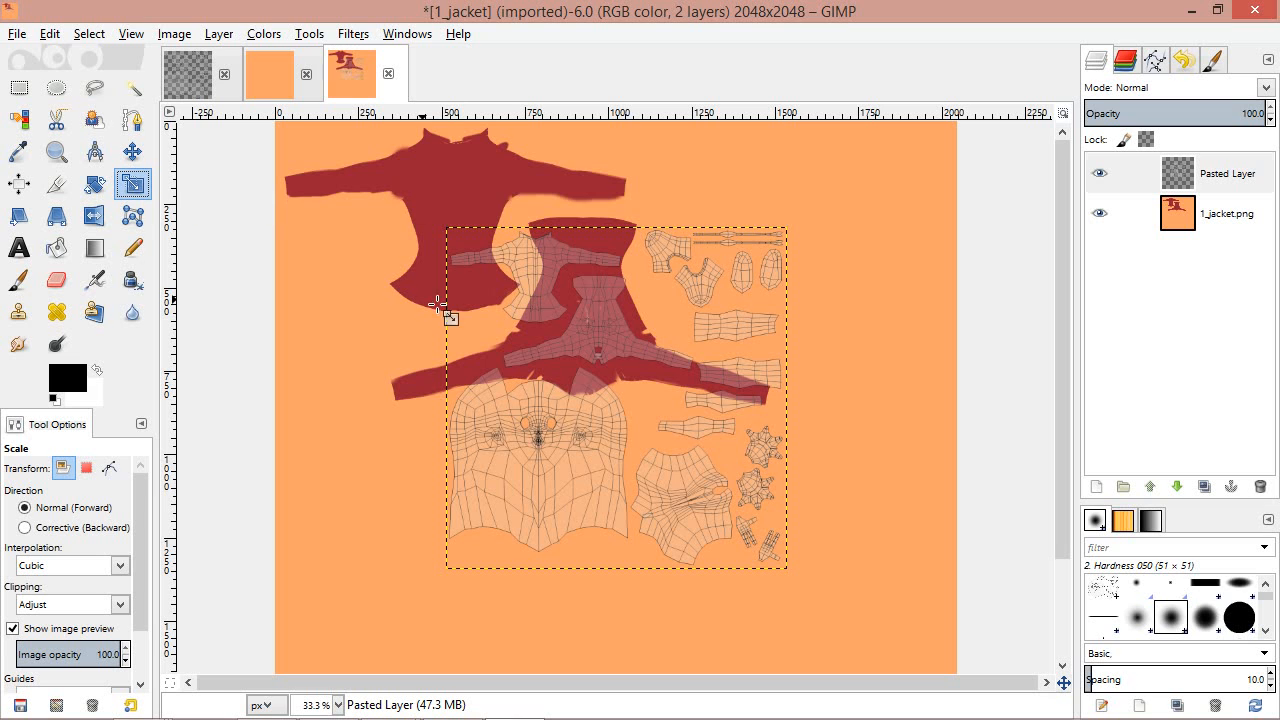
click(520, 340)
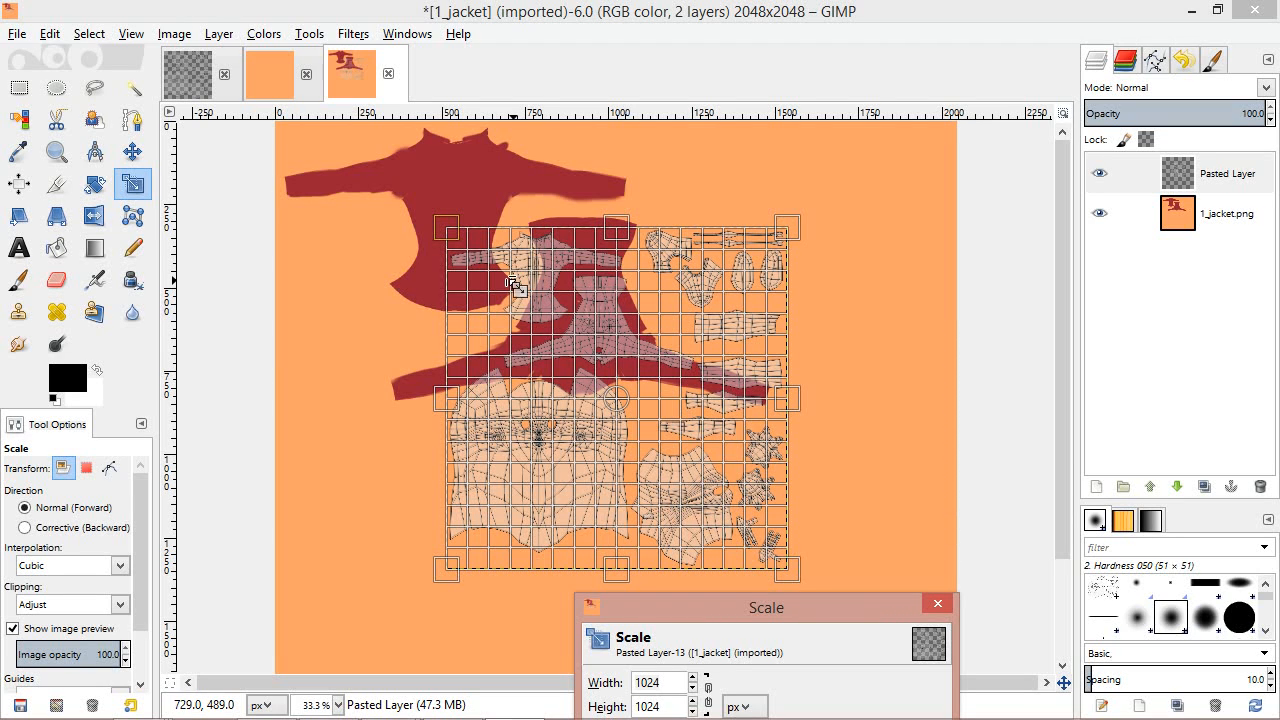
click(452, 234)
drag(452, 234, 422, 203)
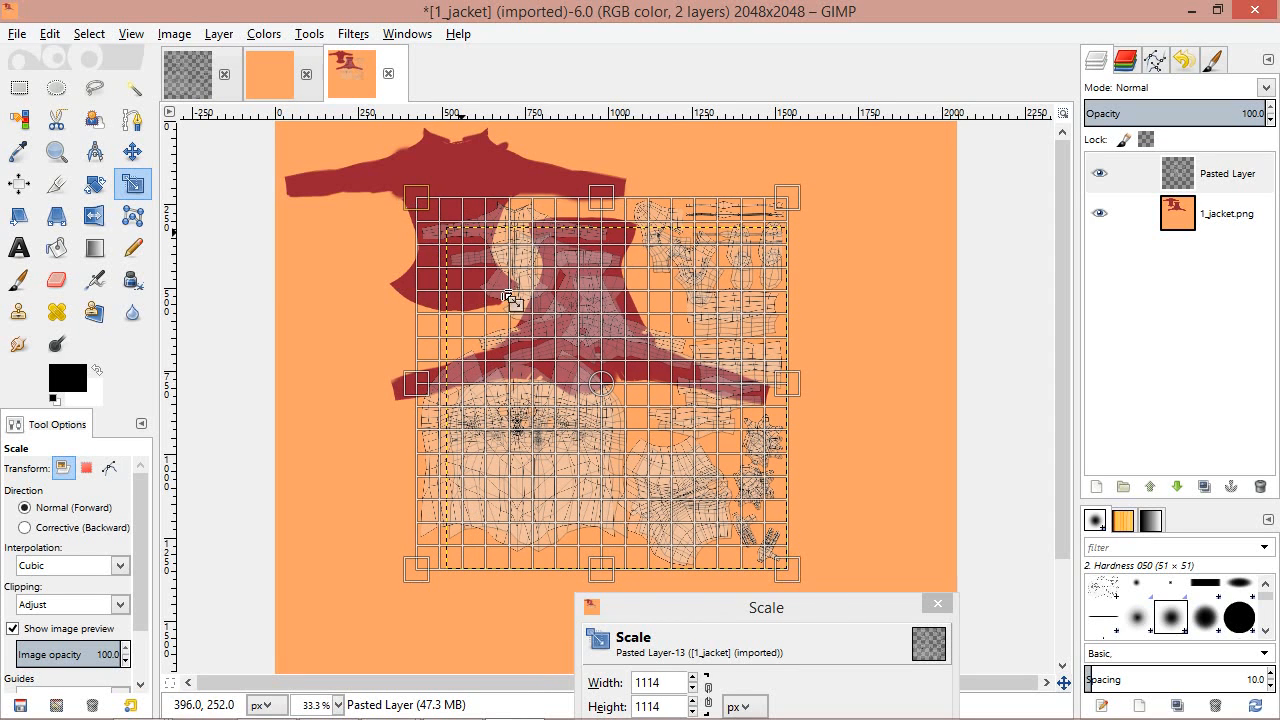
click(670, 683)
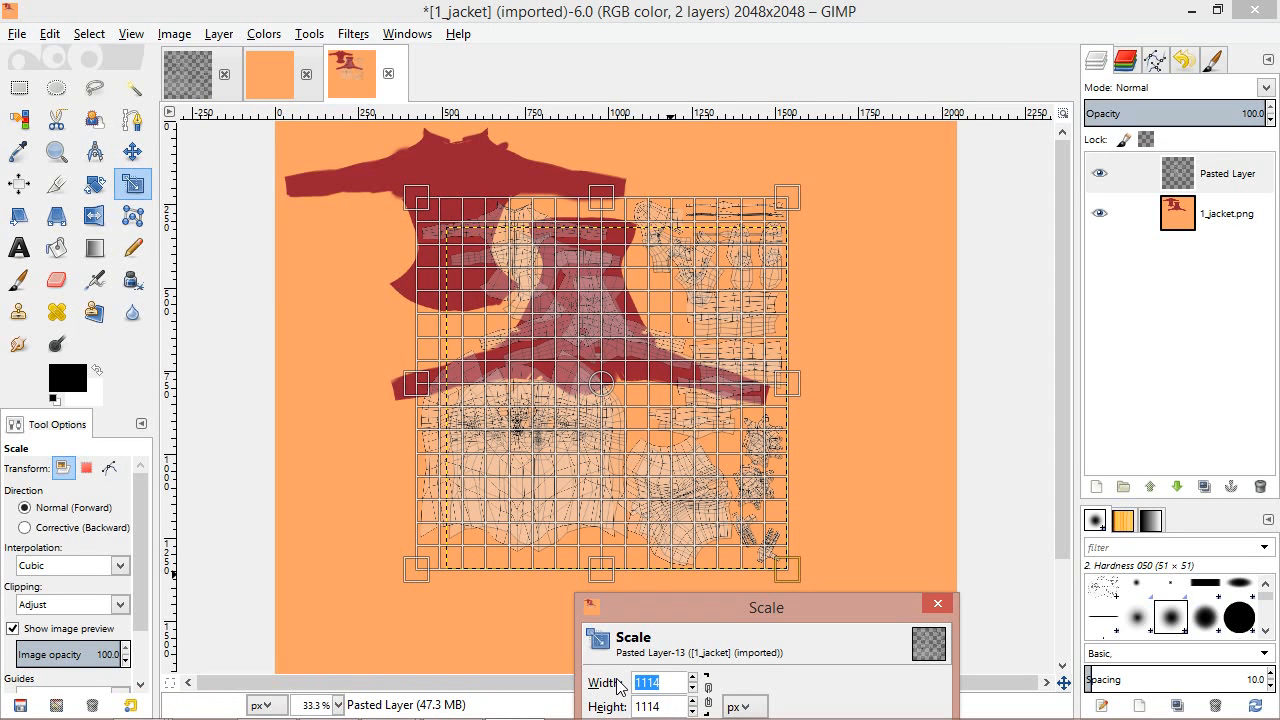
text(2048)
click(646, 706)
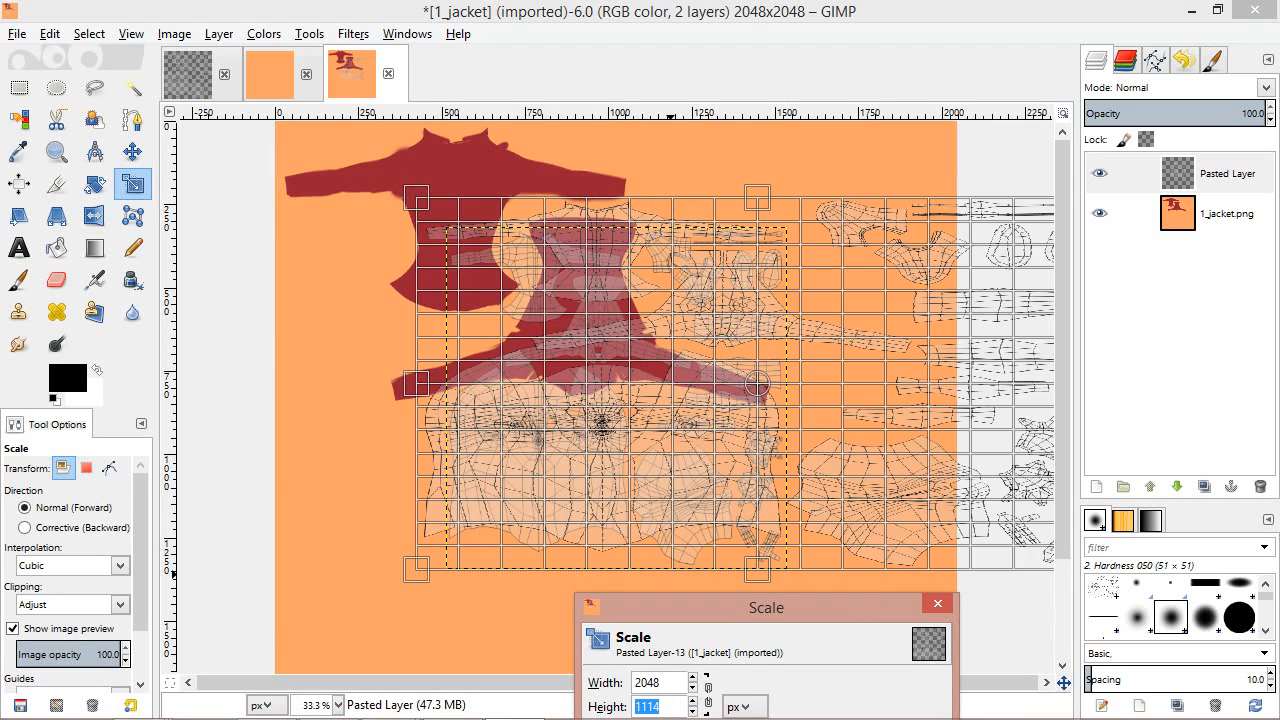
text(2048)
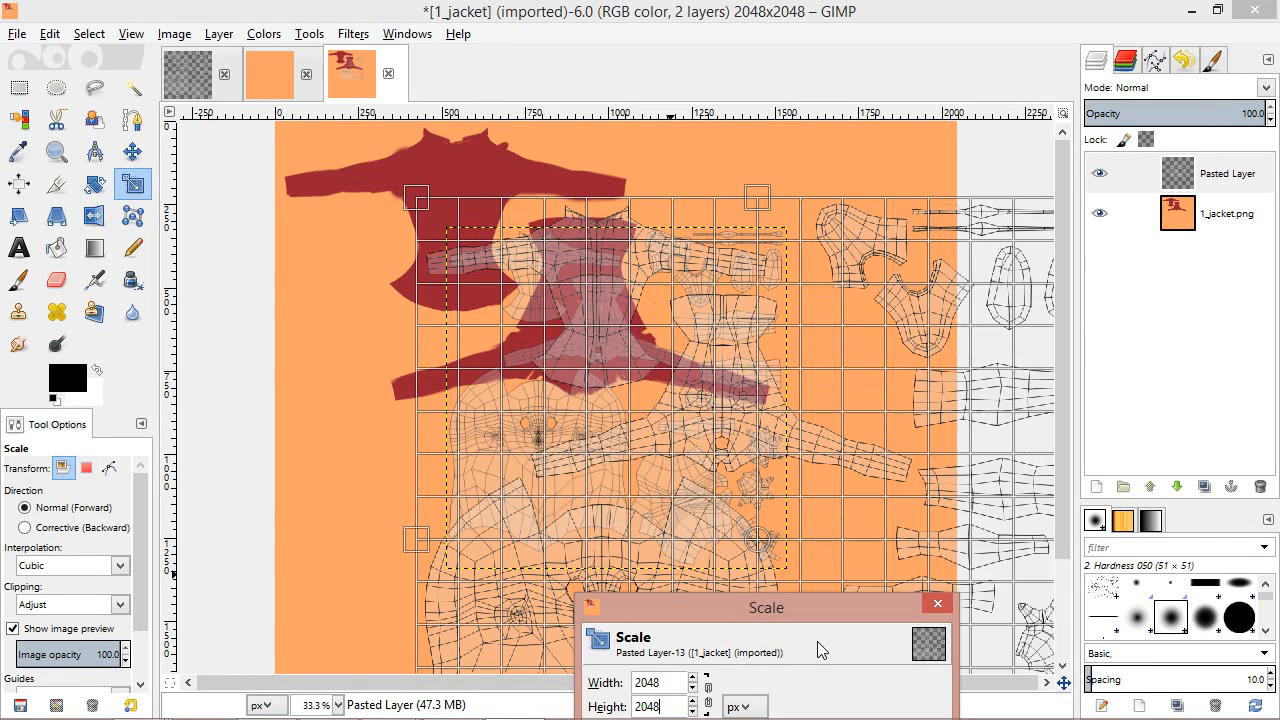
drag(843, 610, 825, 344)
click(795, 506)
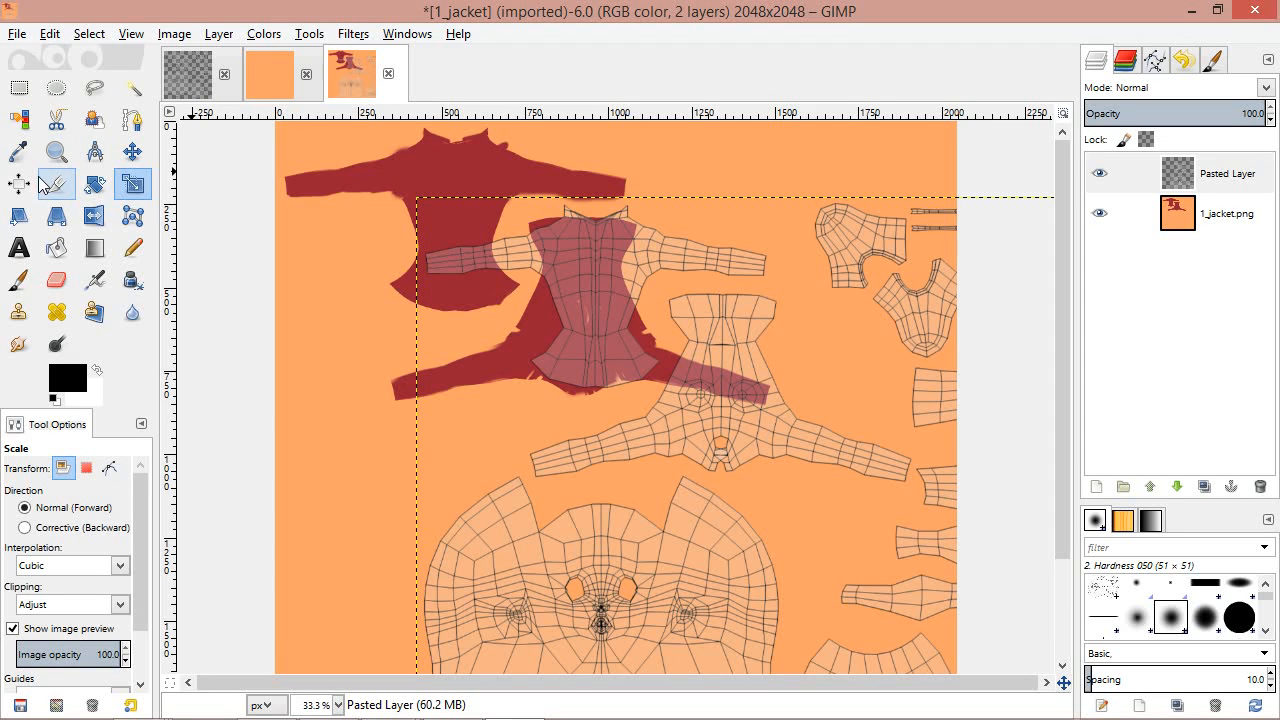
click(133, 152)
drag(655, 502, 586, 456)
key(ctrl)
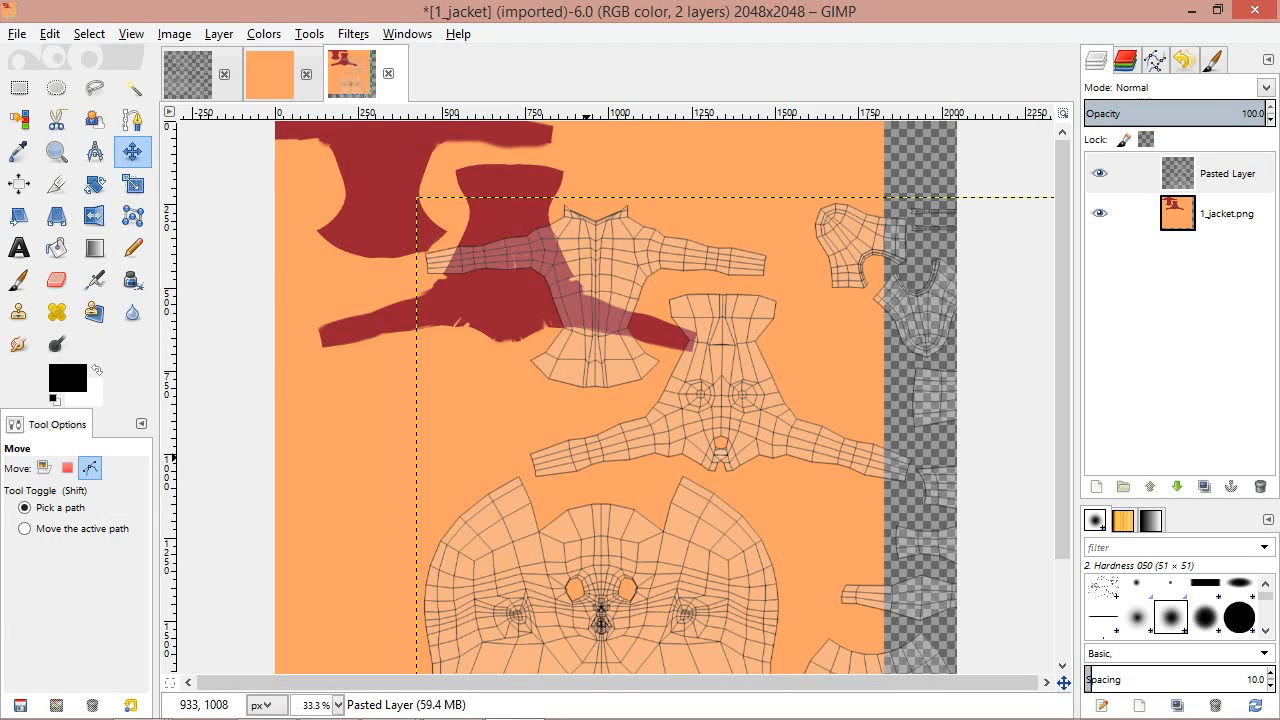
key(ctrl+z)
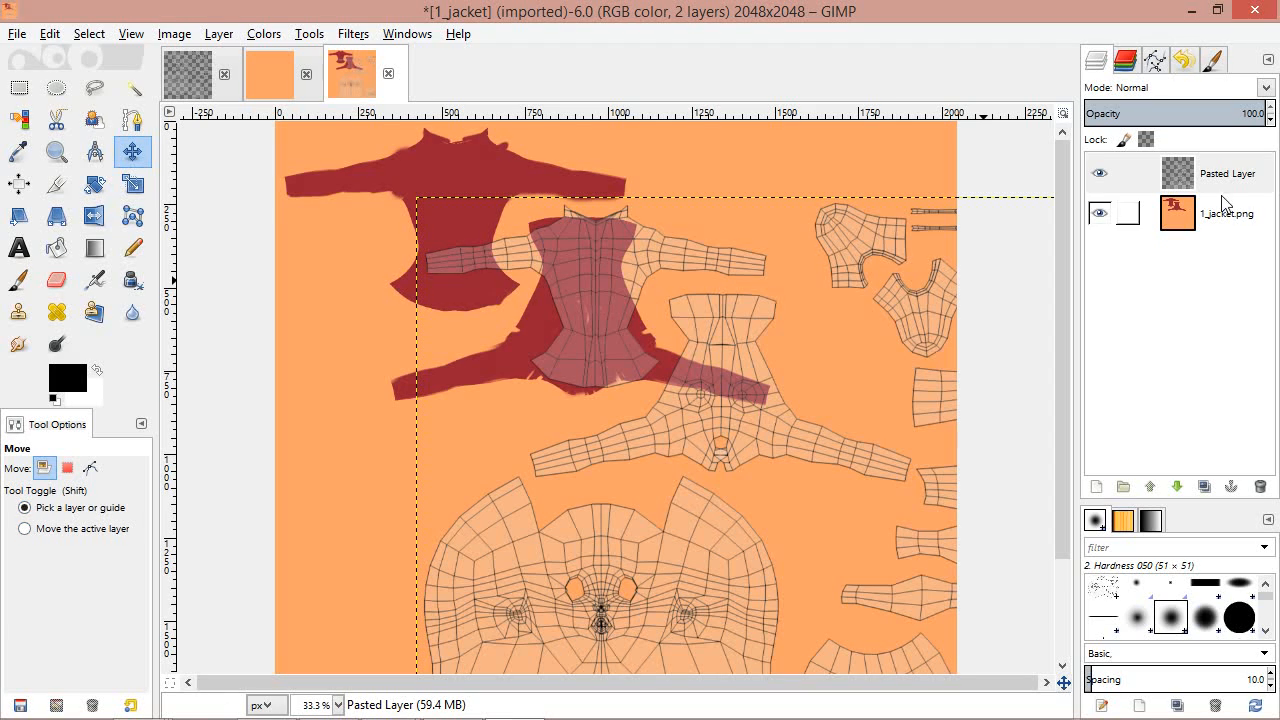
Restrict the Move tool to the active layer and align the pasted UV layout with the canvas and jacket pieces
click(25, 532)
click(1222, 178)
drag(690, 563, 549, 490)
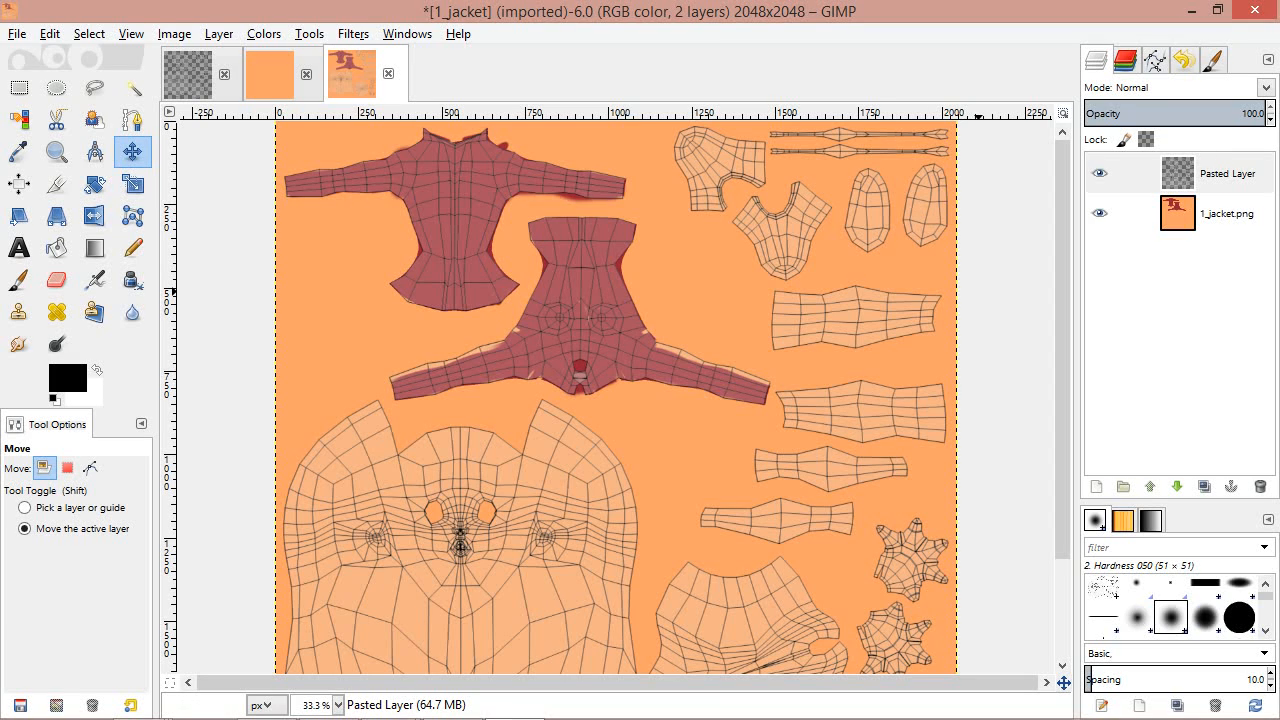
Reduce the opacity of the Pasted Layer holding the UV layout to 19.2
click(1228, 176)
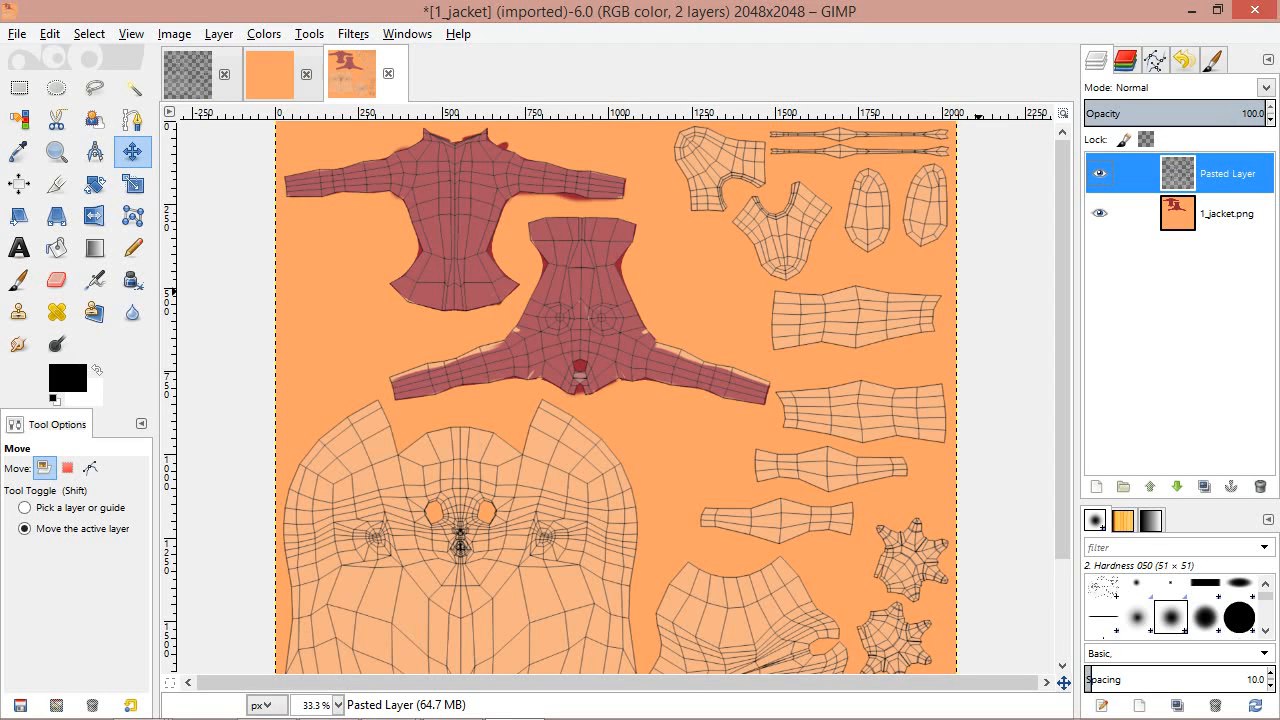
drag(1240, 117, 1119, 122)
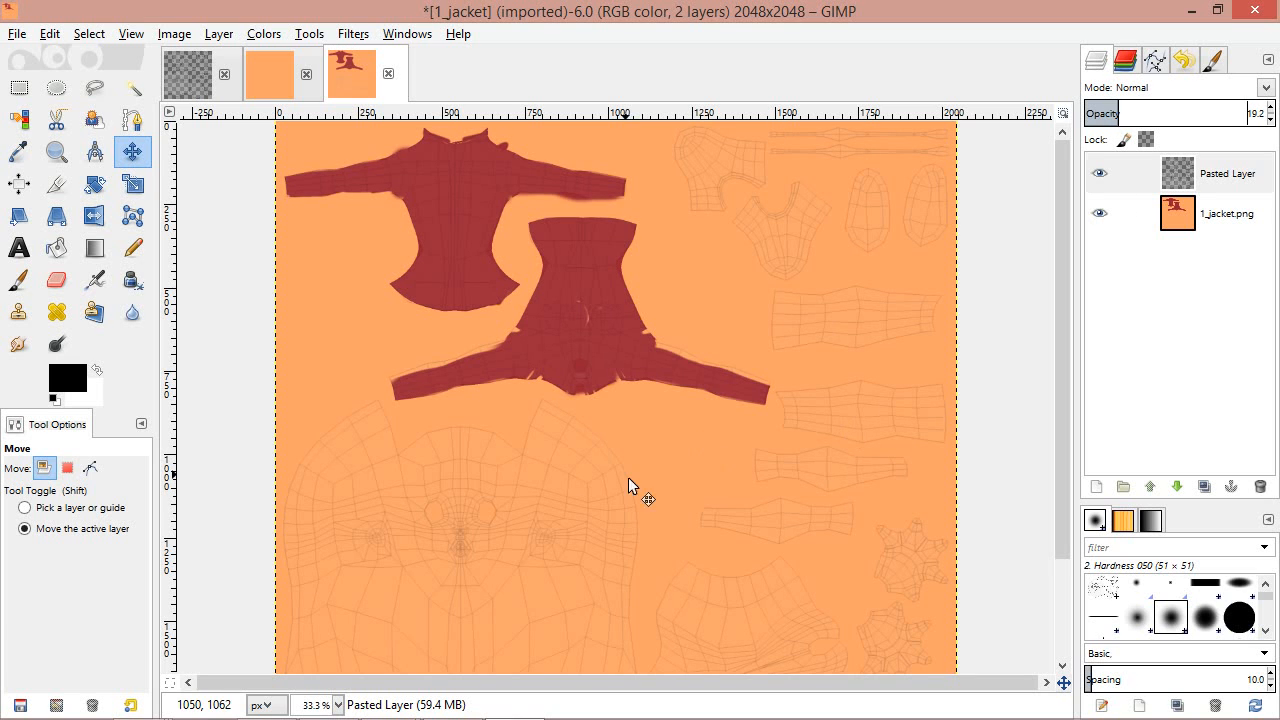
Examine the face region of the texture with the UV layout layer switched off and on for comparison
middle_drag(658, 448, 674, 349)
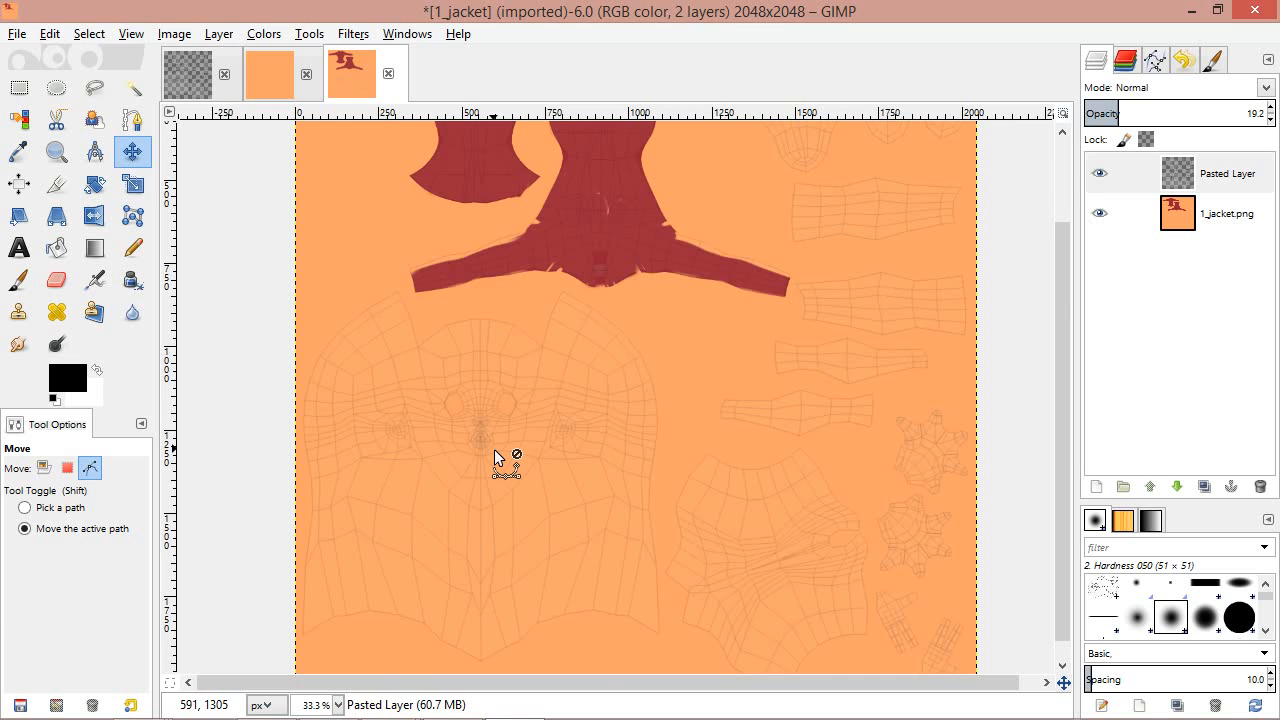
ctrl+scroll(494, 449, up, 2)
ctrl+scroll(494, 449, up, 1)
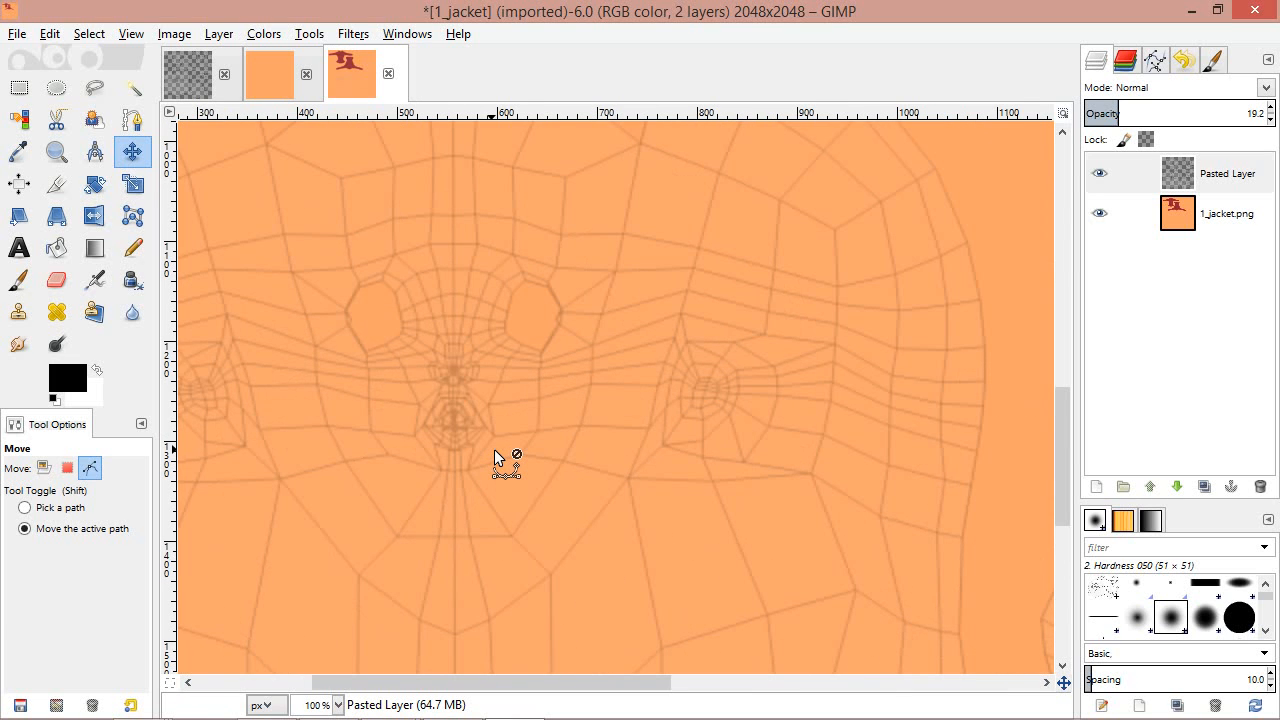
ctrl+scroll(494, 449, down, 3)
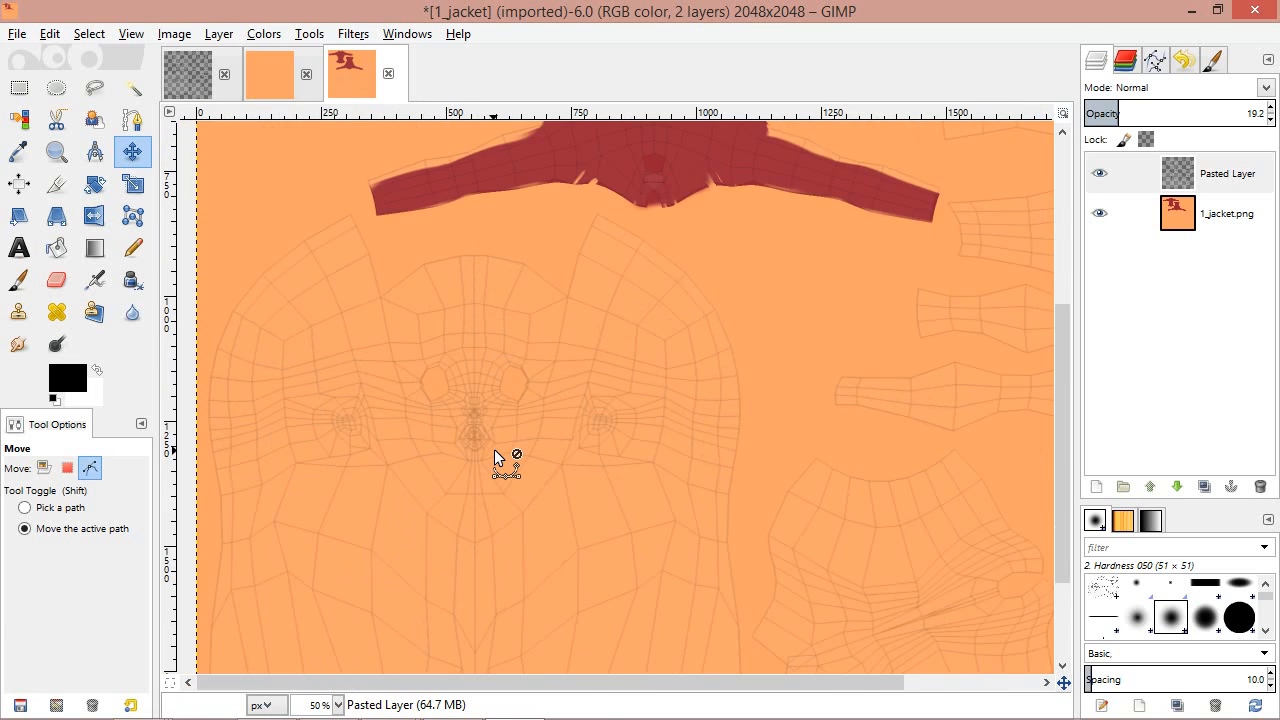
ctrl+scroll(494, 449, up, 4)
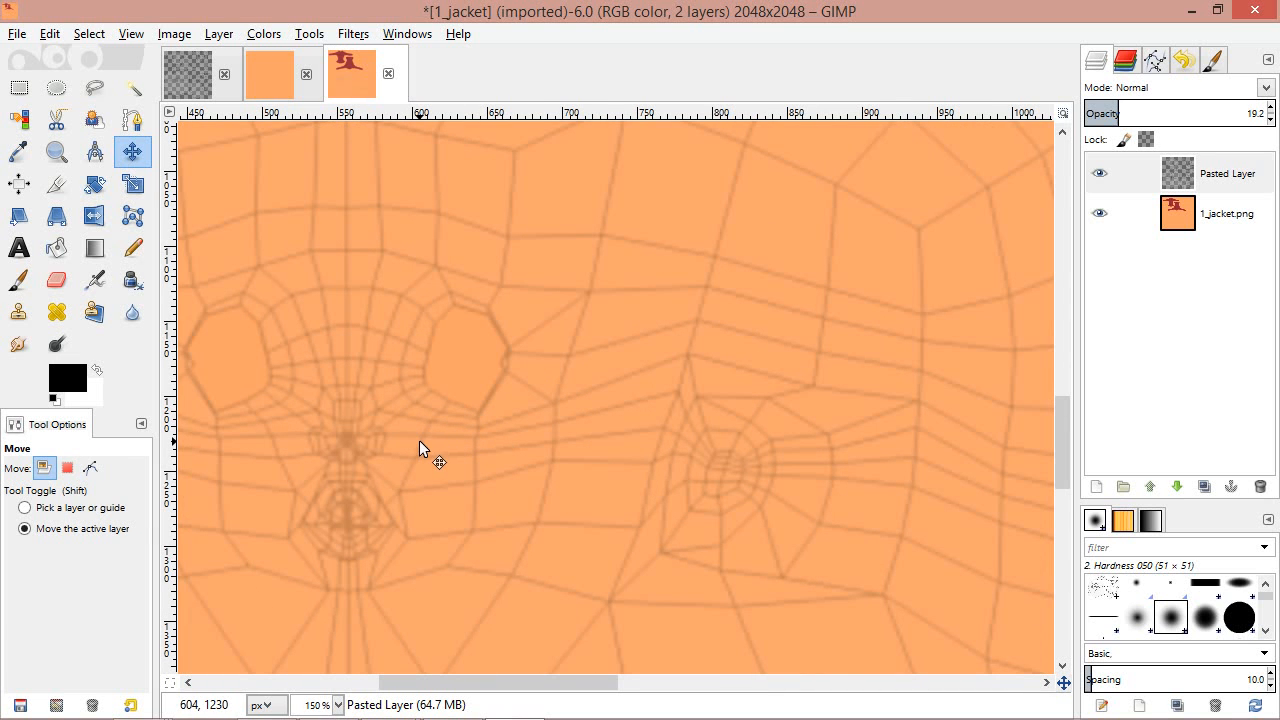
middle_drag(420, 448, 660, 403)
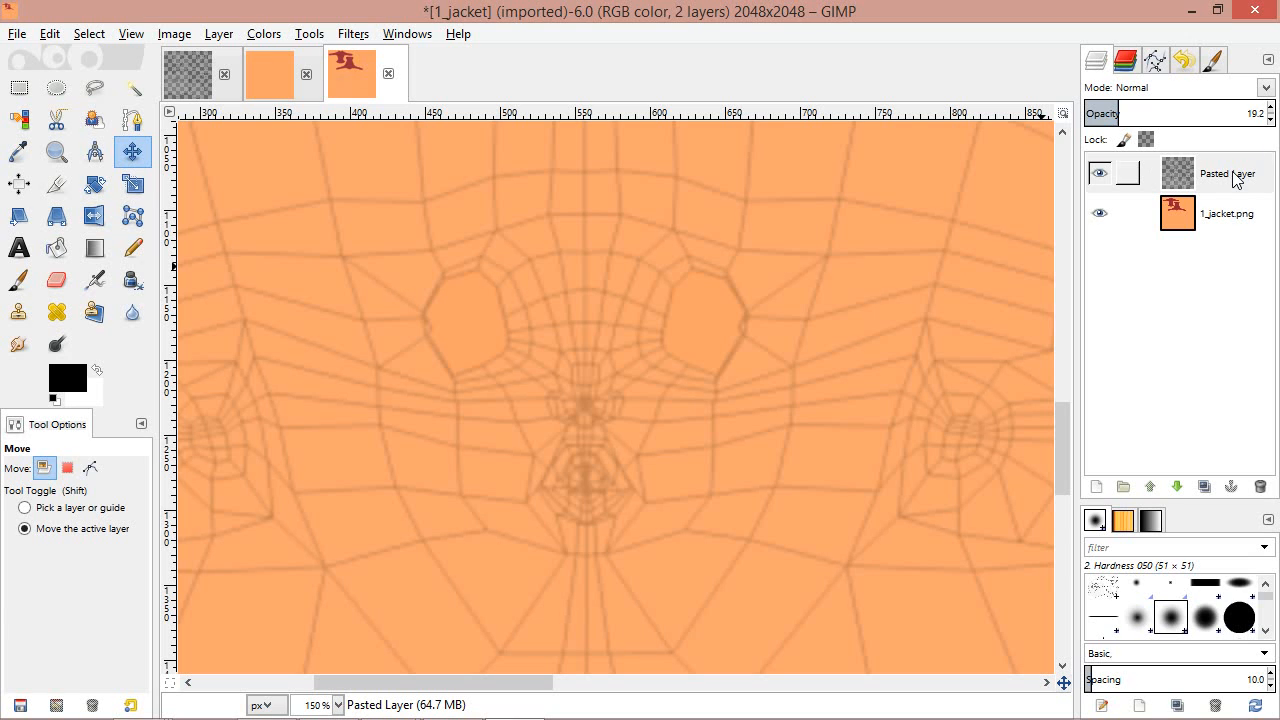
click(1100, 175)
click(1100, 174)
click(1100, 174)
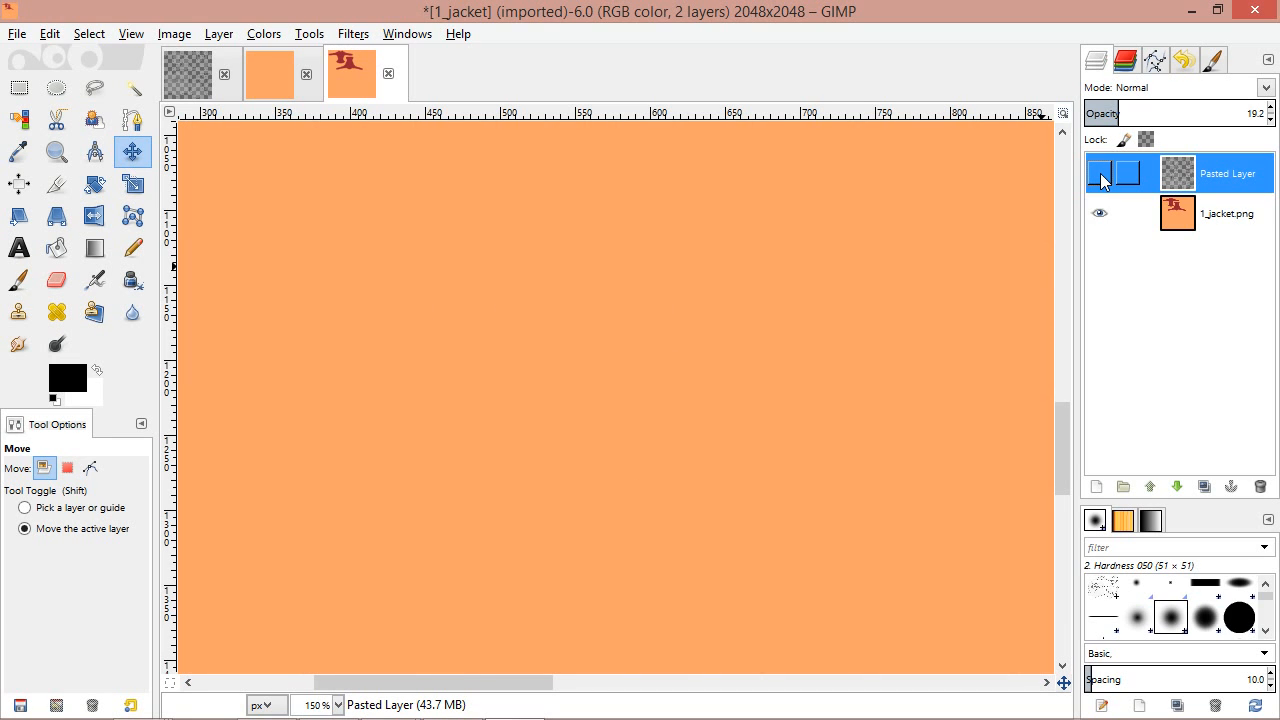
click(1100, 175)
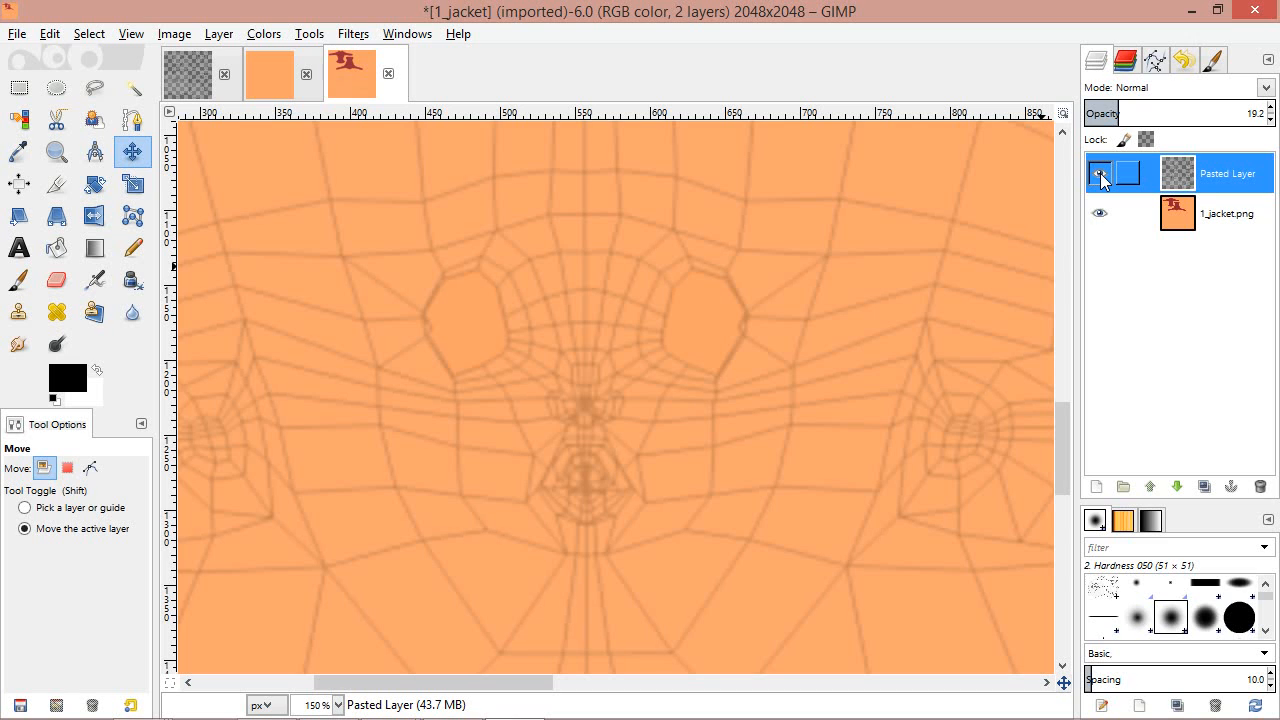
click(1100, 175)
click(1100, 175)
Make the 1_jacket.png layer active and set the foreground colour to the pink d55984
click(1227, 218)
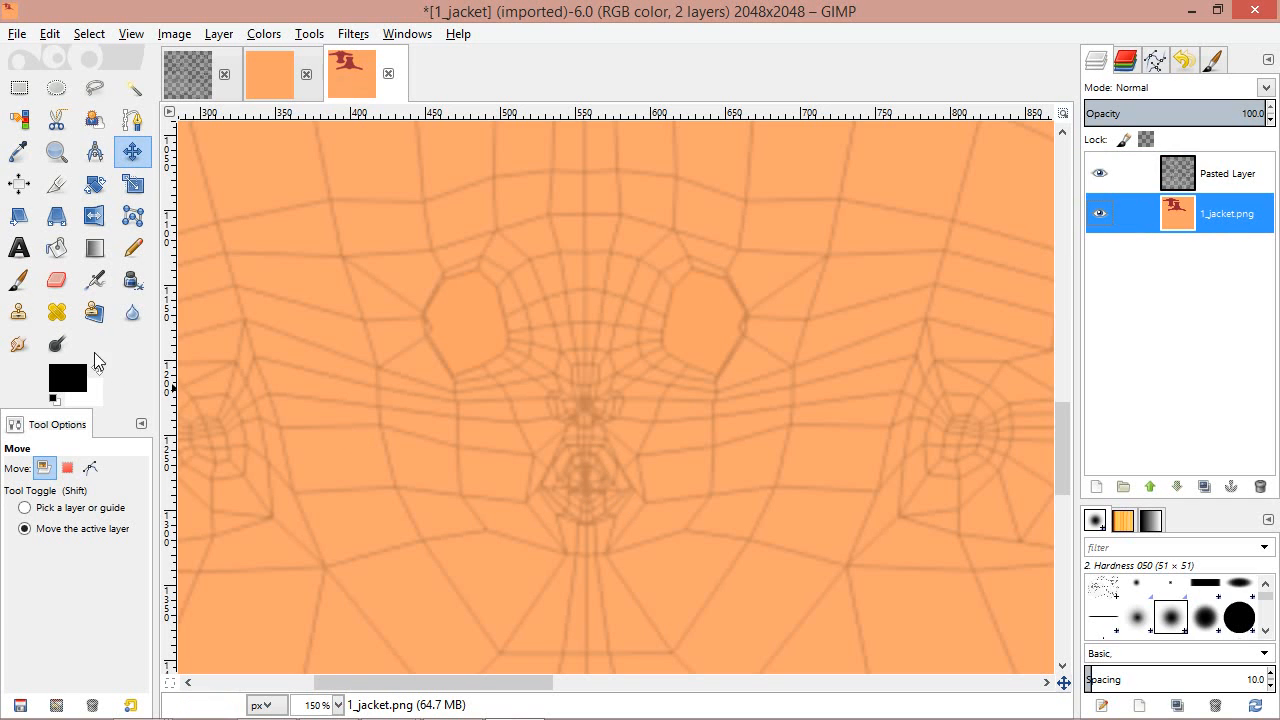
click(68, 380)
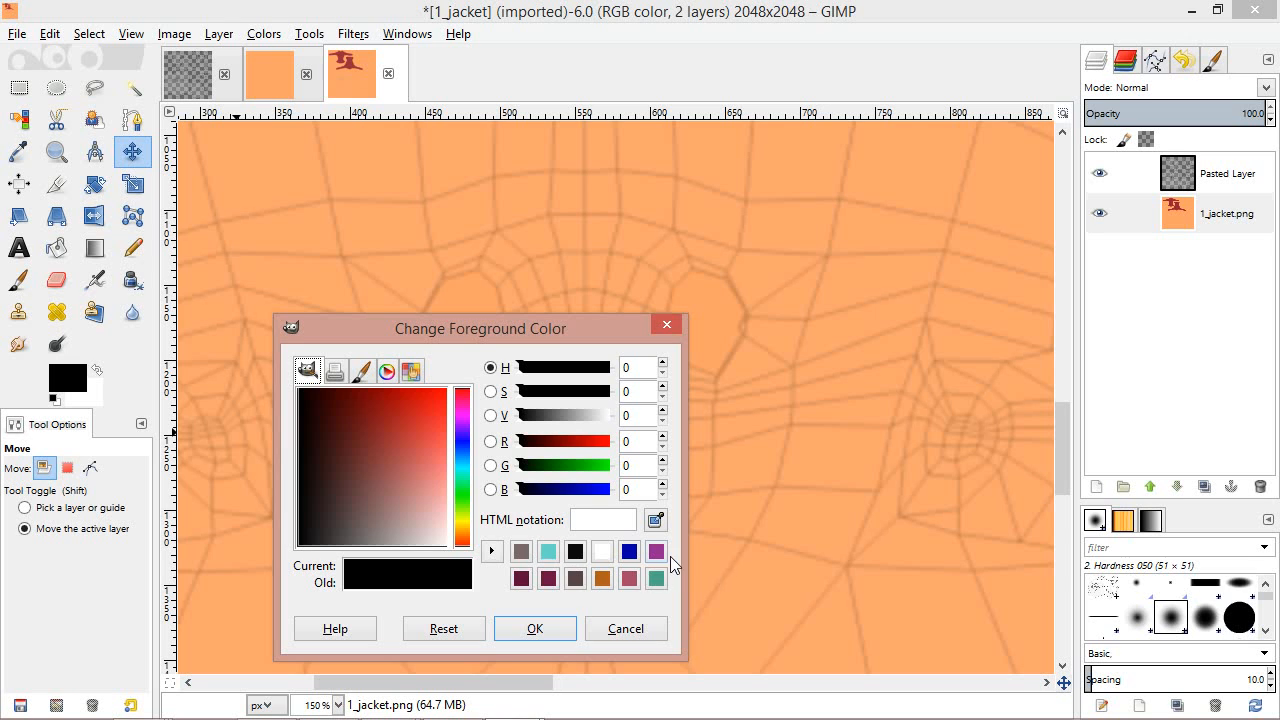
click(630, 579)
drag(391, 457, 422, 455)
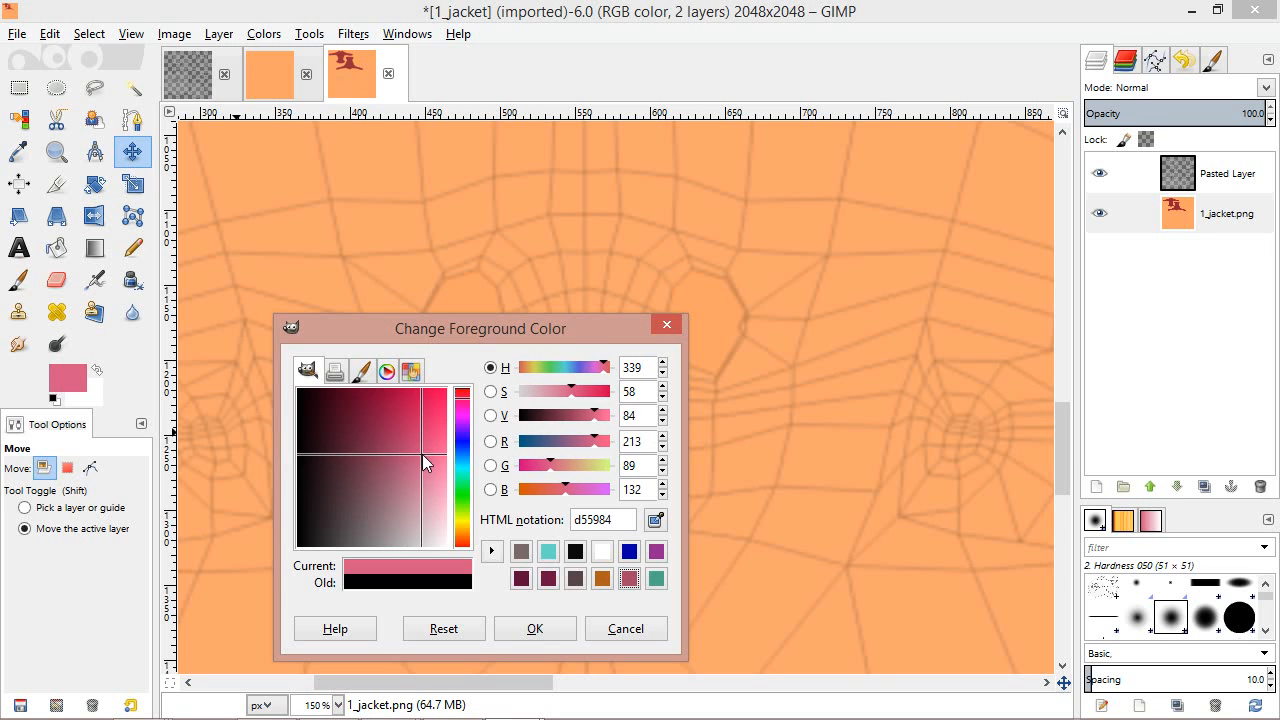
click(535, 629)
Paint the mouth area of the face pink using the Paintbrush at size 14
click(18, 280)
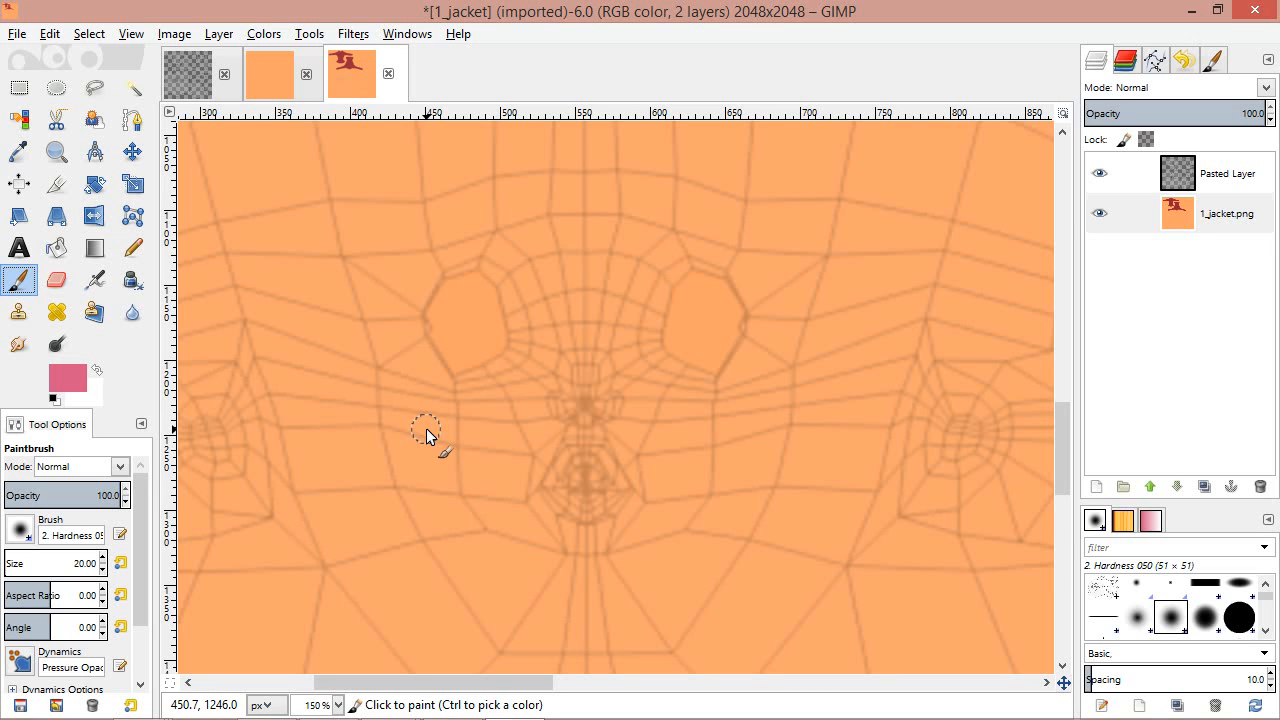
key(bracketleft)
key(bracketleft)
key(bracketleft)
key(bracketleft)
key(bracketleft)
key(bracketleft)
key(bracketleft)
key(bracketleft)
key(bracketleft)
key(bracketleft)
key(bracketright)
key(bracketright)
key(bracketright)
key(bracketright)
key(bracketright)
key(bracketright)
key(bracketright)
key(bracketright)
key(bracketright)
key(bracketright)
key(bracketright)
key(bracketright)
key(bracketright)
key(bracketright)
key(bracketright)
key(bracketright)
key(bracketright)
key(bracketright)
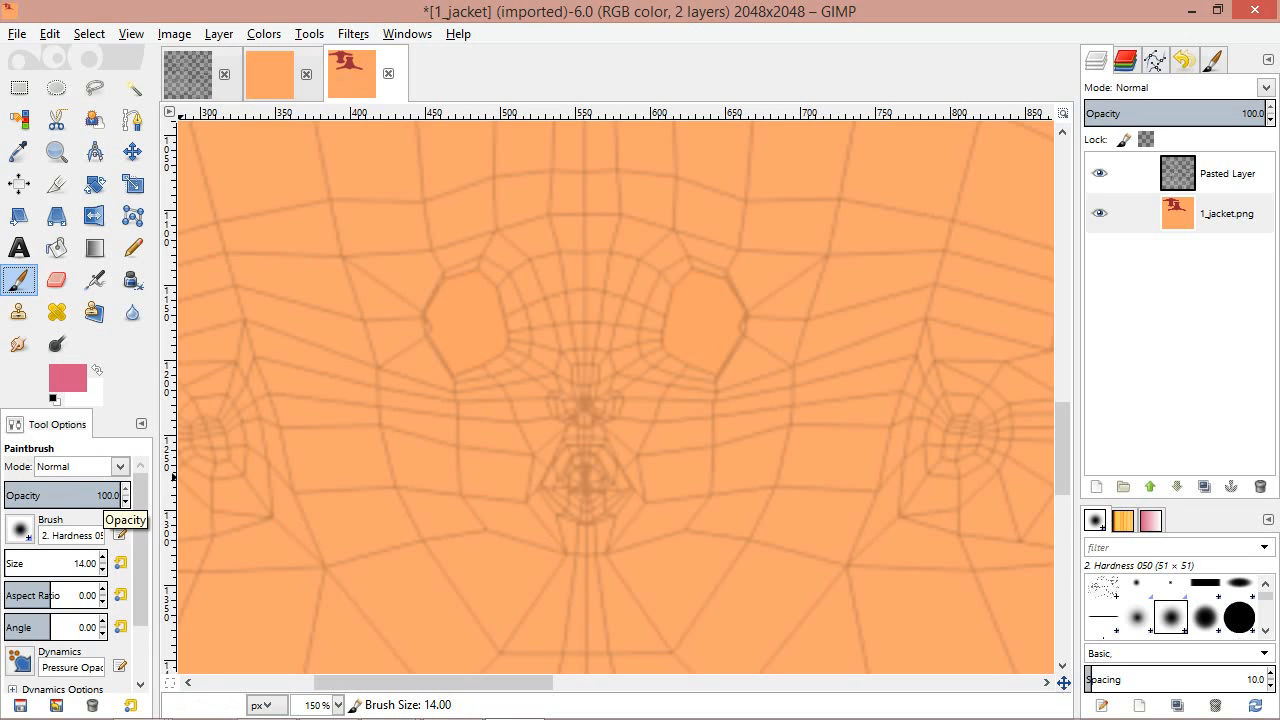
click(19, 530)
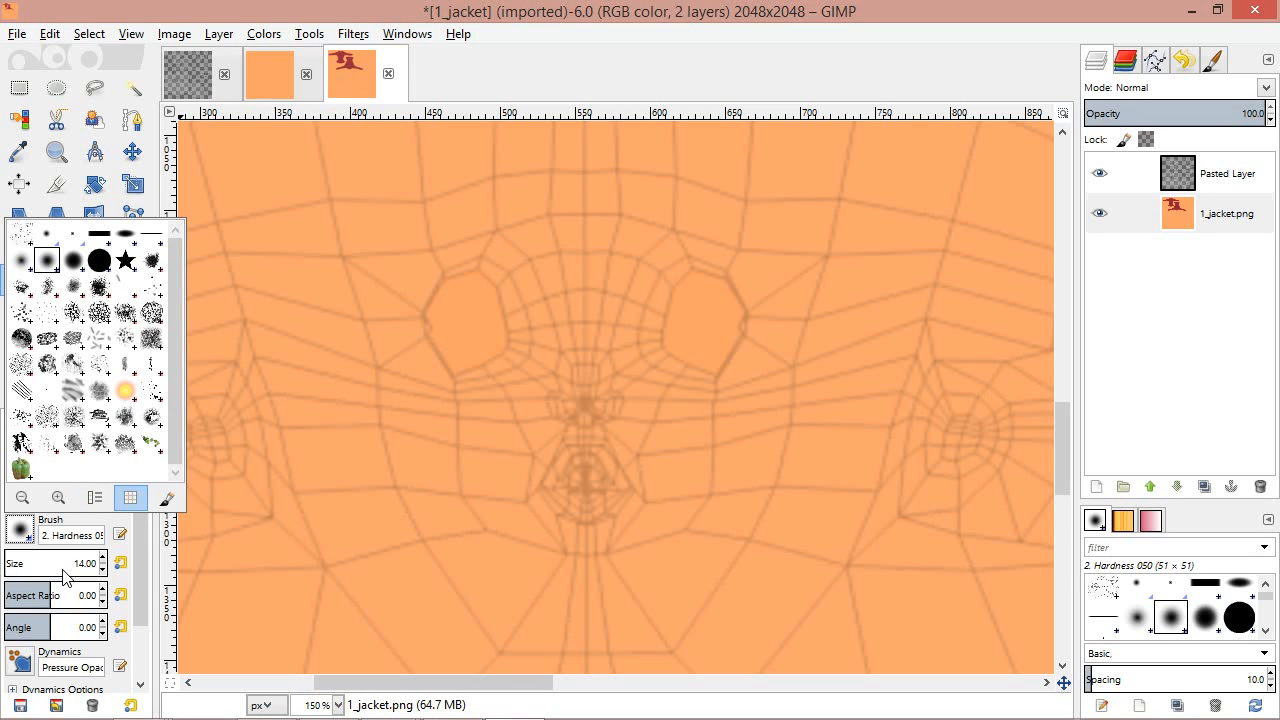
click(561, 475)
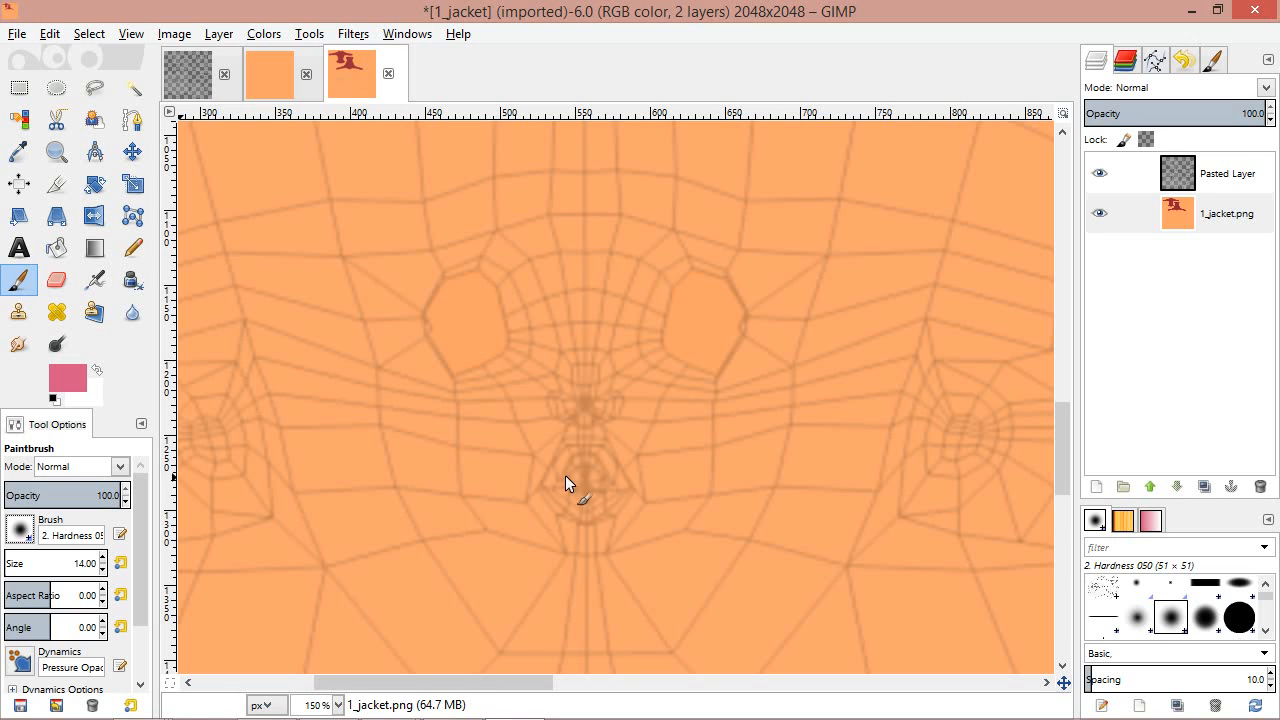
click(581, 469)
mouse_move(579, 466)
mouse_down()
mouse_move(579, 489)
mouse_move(556, 499)
mouse_move(609, 509)
mouse_move(615, 485)
mouse_move(576, 458)
mouse_move(555, 485)
mouse_move(568, 458)
mouse_move(623, 480)
mouse_move(606, 514)
mouse_move(566, 520)
mouse_move(550, 487)
mouse_move(572, 465)
mouse_up()
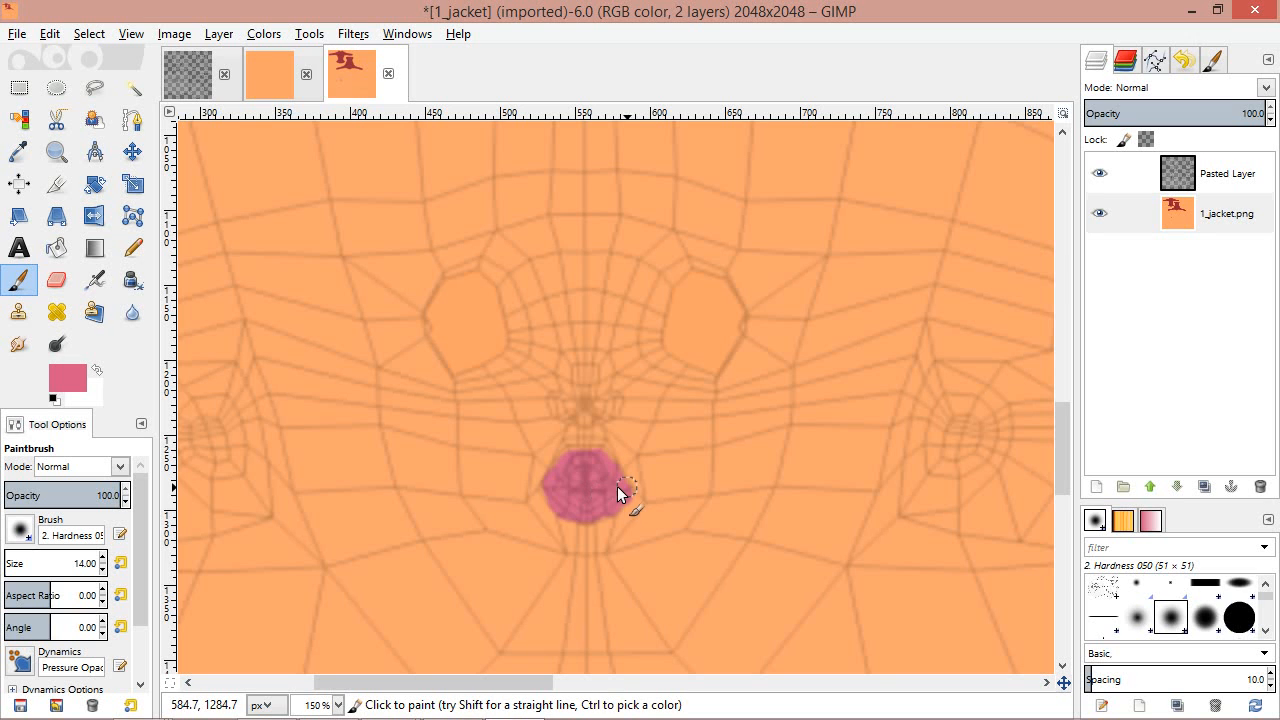
Sample the orange skin colour faa66d from the texture and darken it slightly as the new foreground colour
click(76, 382)
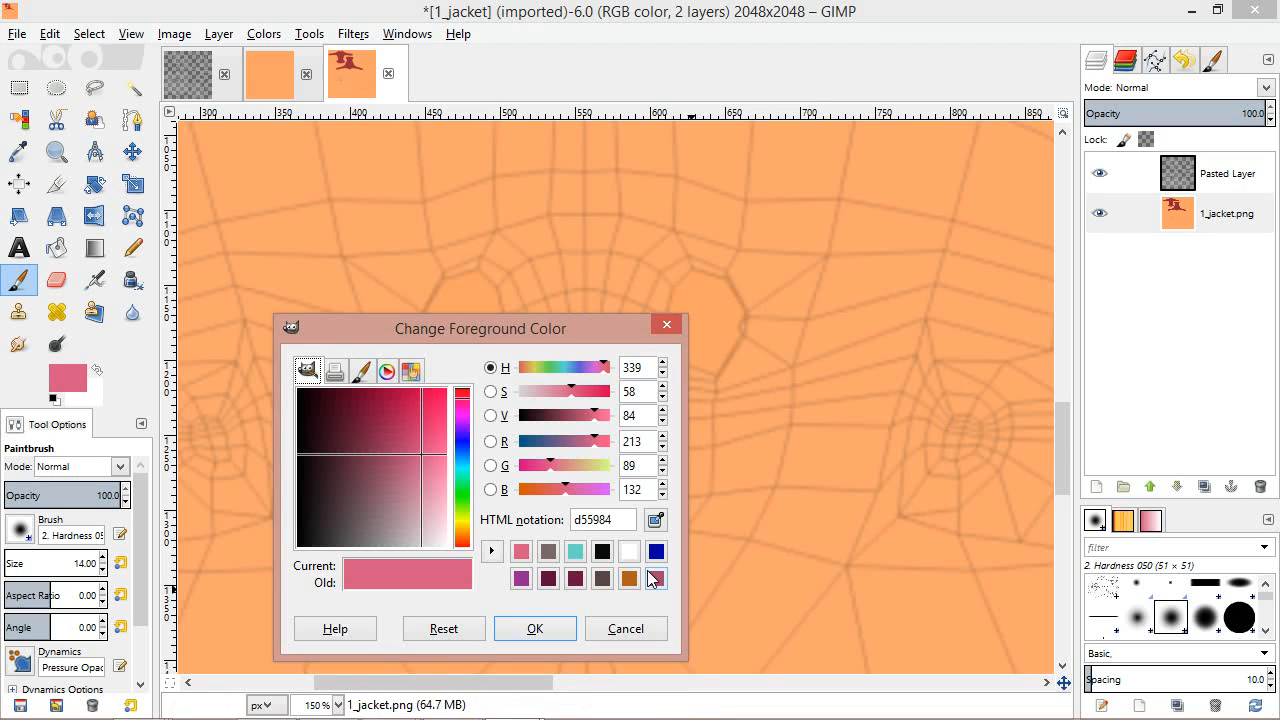
click(655, 519)
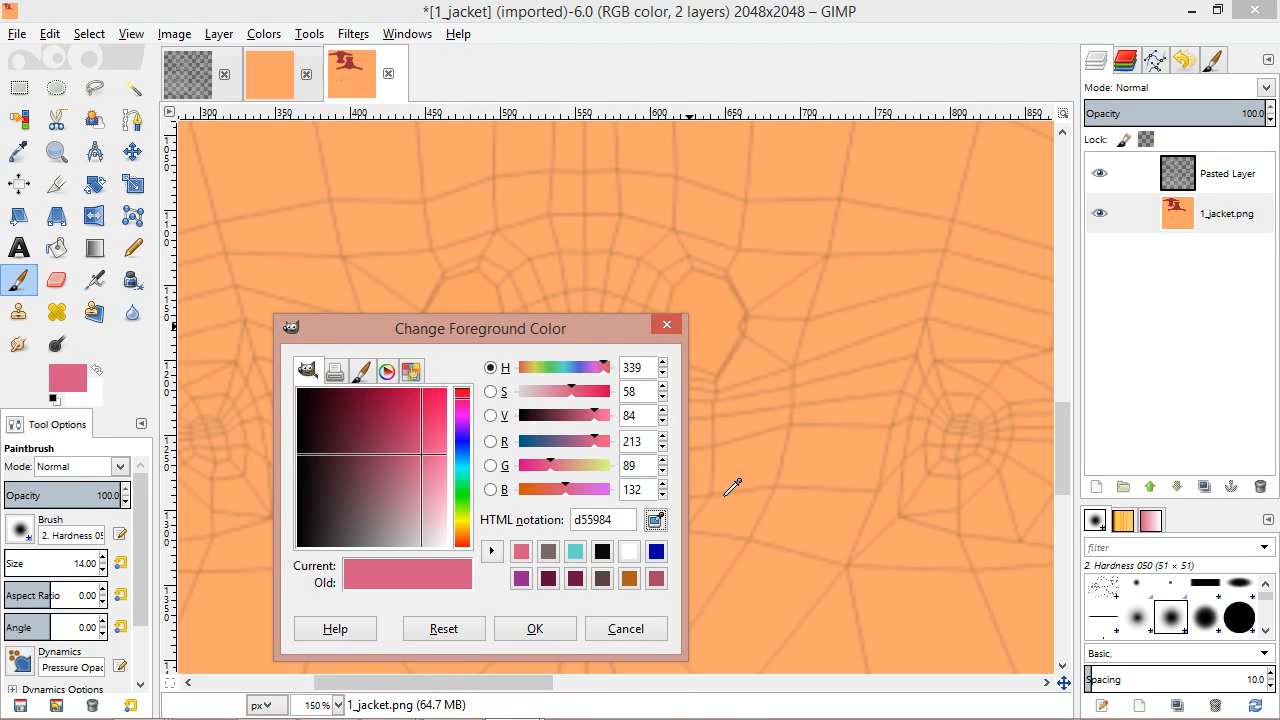
click(933, 170)
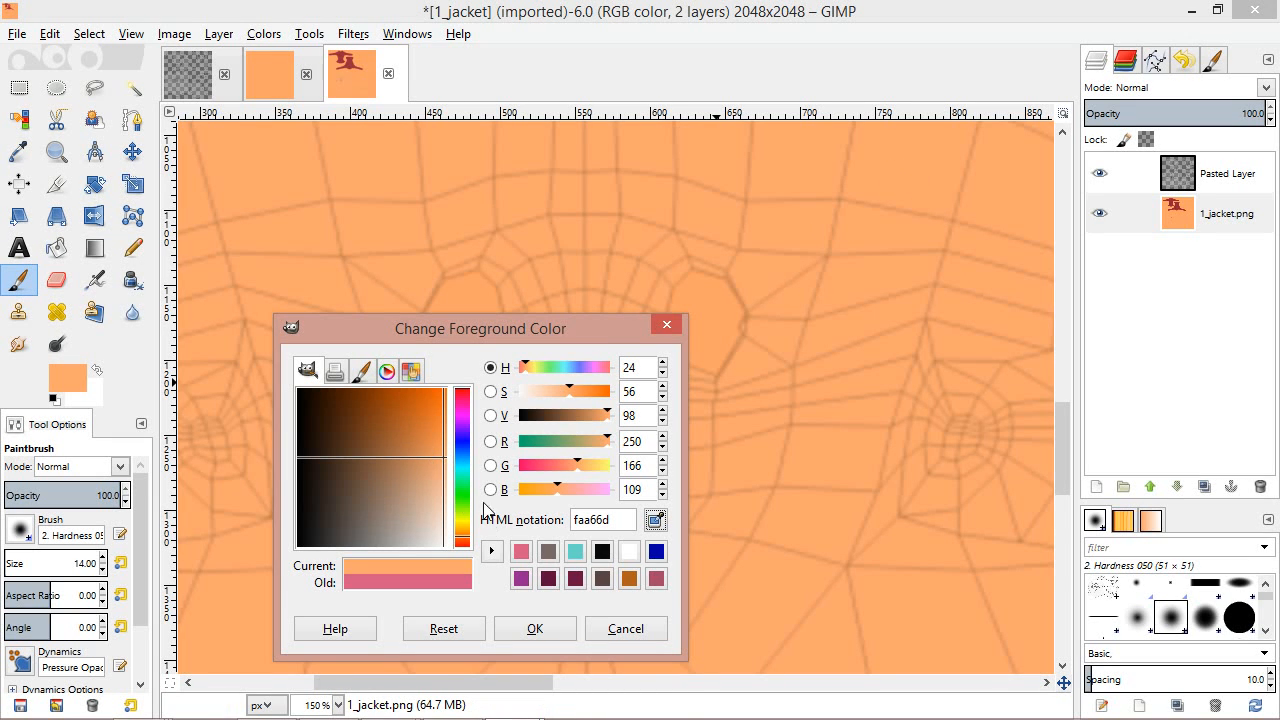
mouse_move(444, 458)
mouse_down()
mouse_move(408, 499)
mouse_move(424, 462)
mouse_move(404, 456)
mouse_move(423, 447)
mouse_move(419, 457)
mouse_up()
click(535, 630)
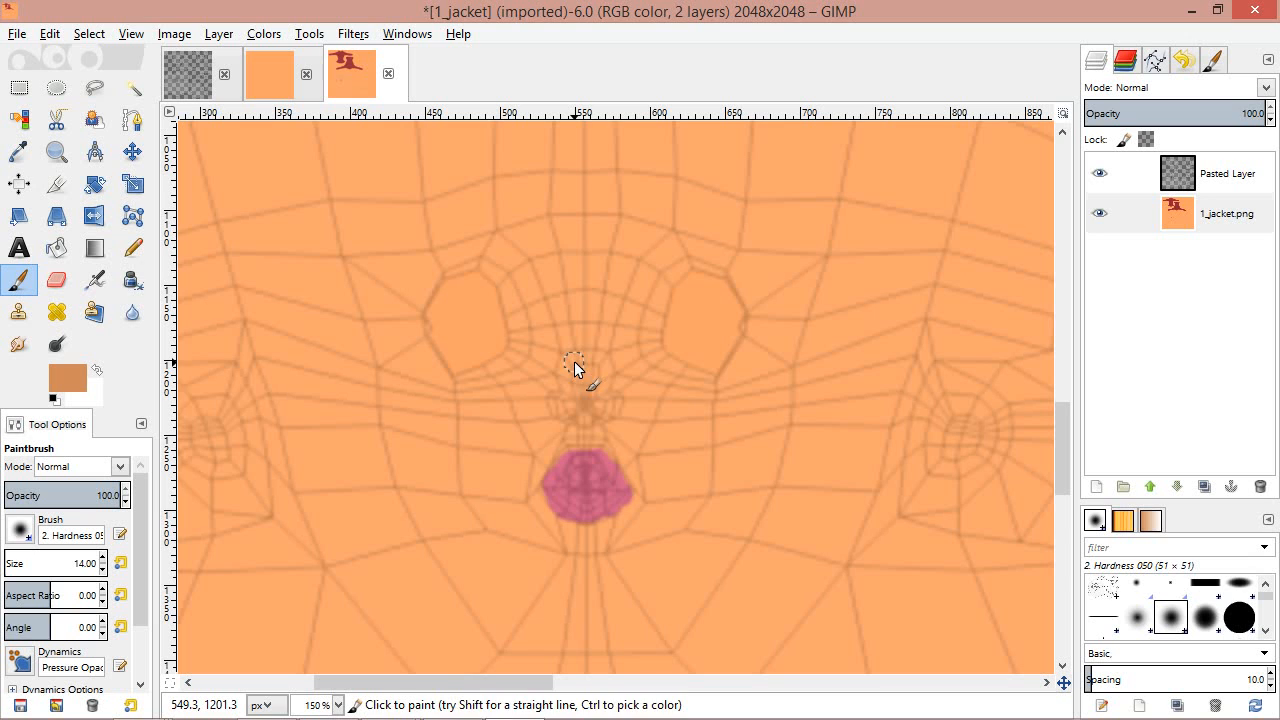
Paint soft shading beneath both eyes and around the nose with a size 50 brush at 32.5 opacity
key(bracketright)
key(bracketright)
key(bracketright)
key(bracketright)
key(bracketright)
key(bracketright)
key(bracketright)
key(bracketright)
key(bracketright)
key(bracketright)
key(bracketright)
key(bracketright)
key(bracketright)
key(bracketright)
key(bracketright)
key(bracketright)
key(bracketright)
key(bracketright)
key(bracketright)
key(bracketright)
key(bracketright)
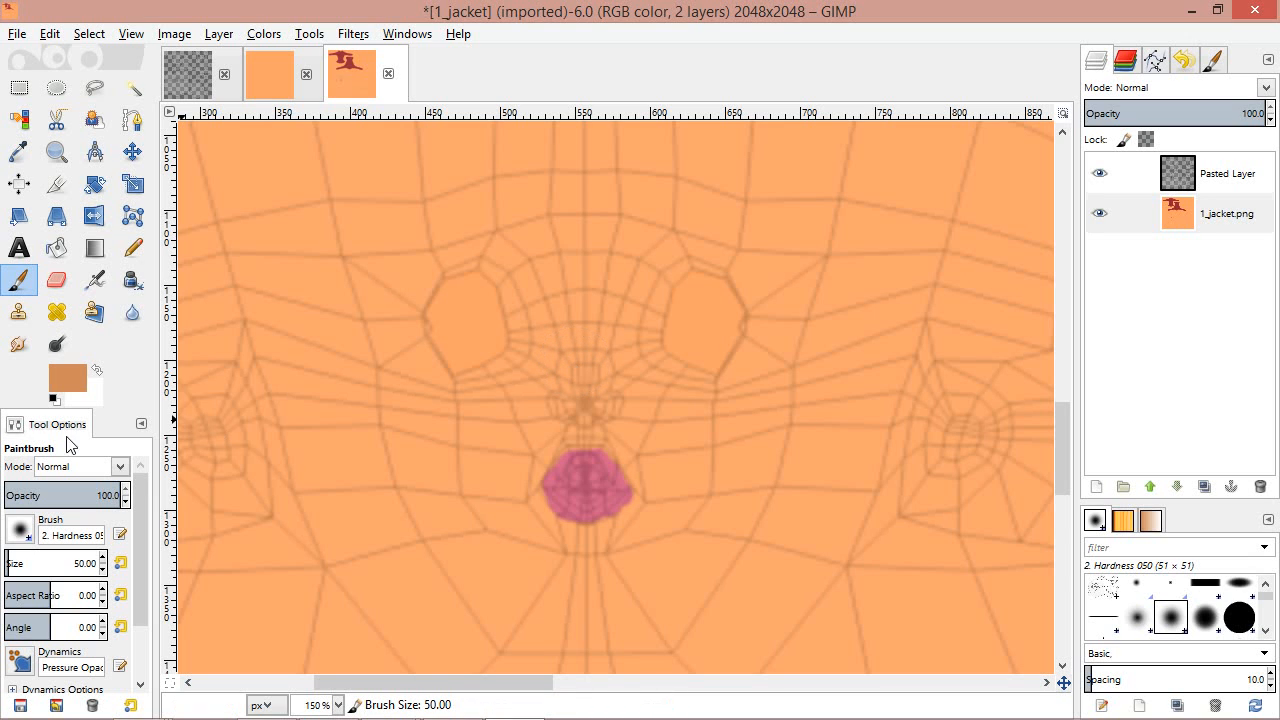
mouse_move(81, 500)
mouse_down()
mouse_move(29, 500)
mouse_move(43, 500)
mouse_up()
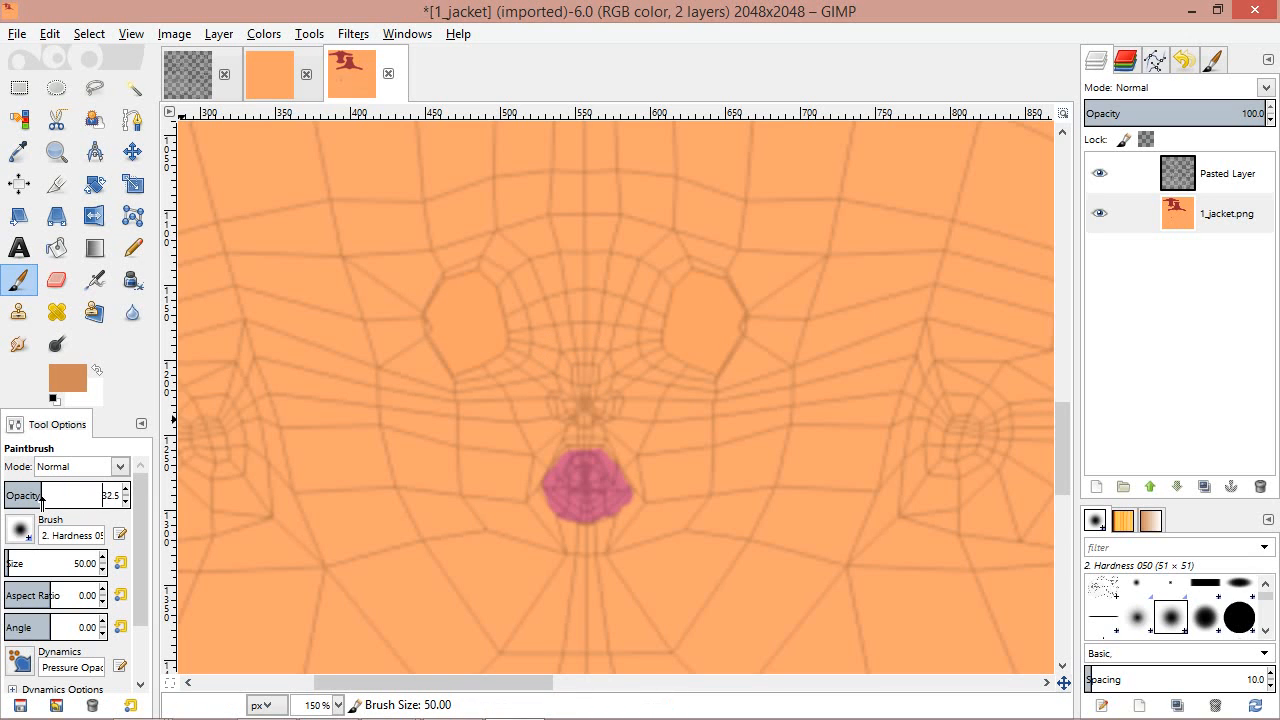
mouse_move(439, 398)
mouse_down()
mouse_move(429, 391)
mouse_move(469, 403)
mouse_move(506, 391)
mouse_move(521, 371)
mouse_move(430, 358)
mouse_move(438, 371)
mouse_up()
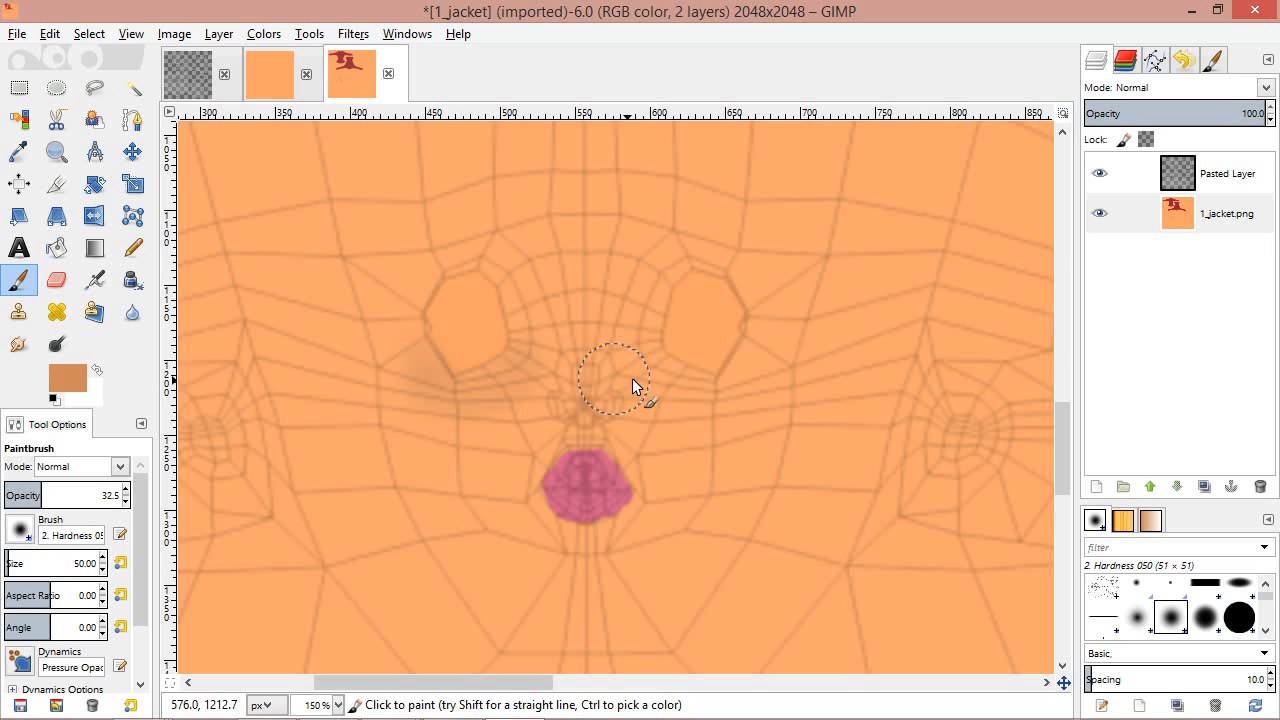
mouse_move(646, 358)
mouse_down()
mouse_move(702, 384)
mouse_move(741, 358)
mouse_move(728, 383)
mouse_up()
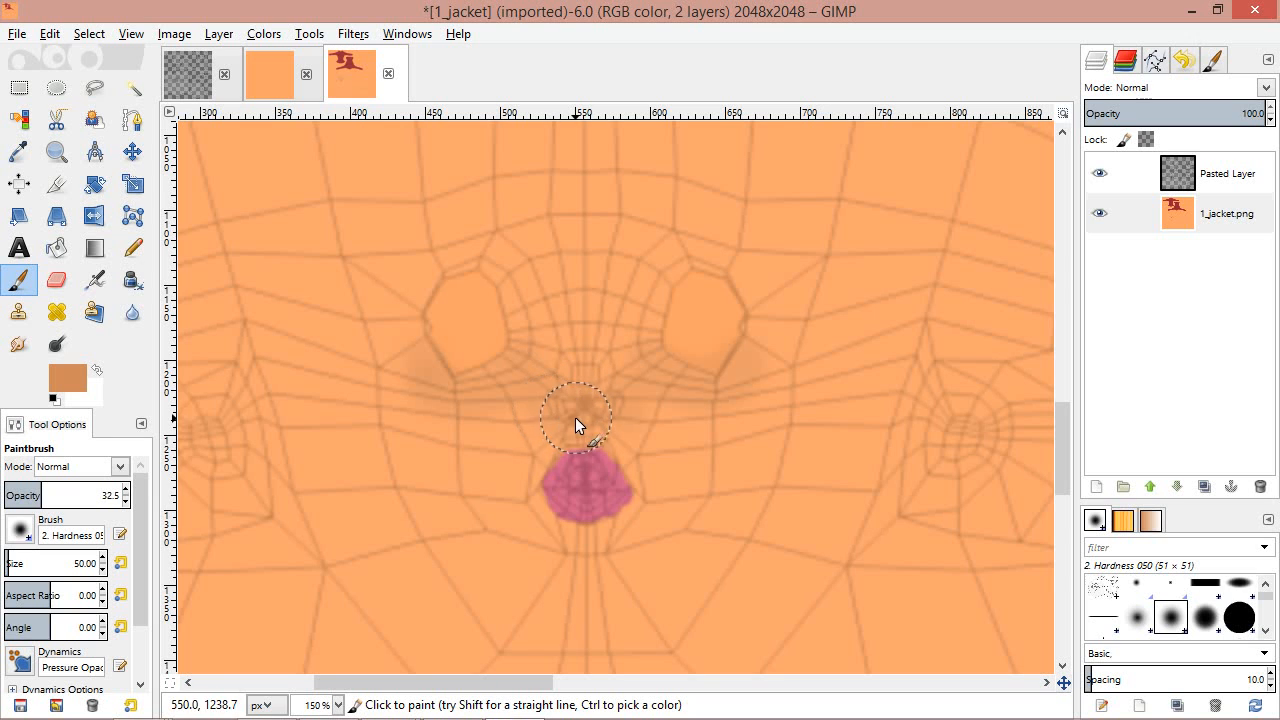
Undo the stray dab above the eye and paint two curved eyebrows with a size 14 brush at 90.6 opacity
drag(45, 495, 104, 495)
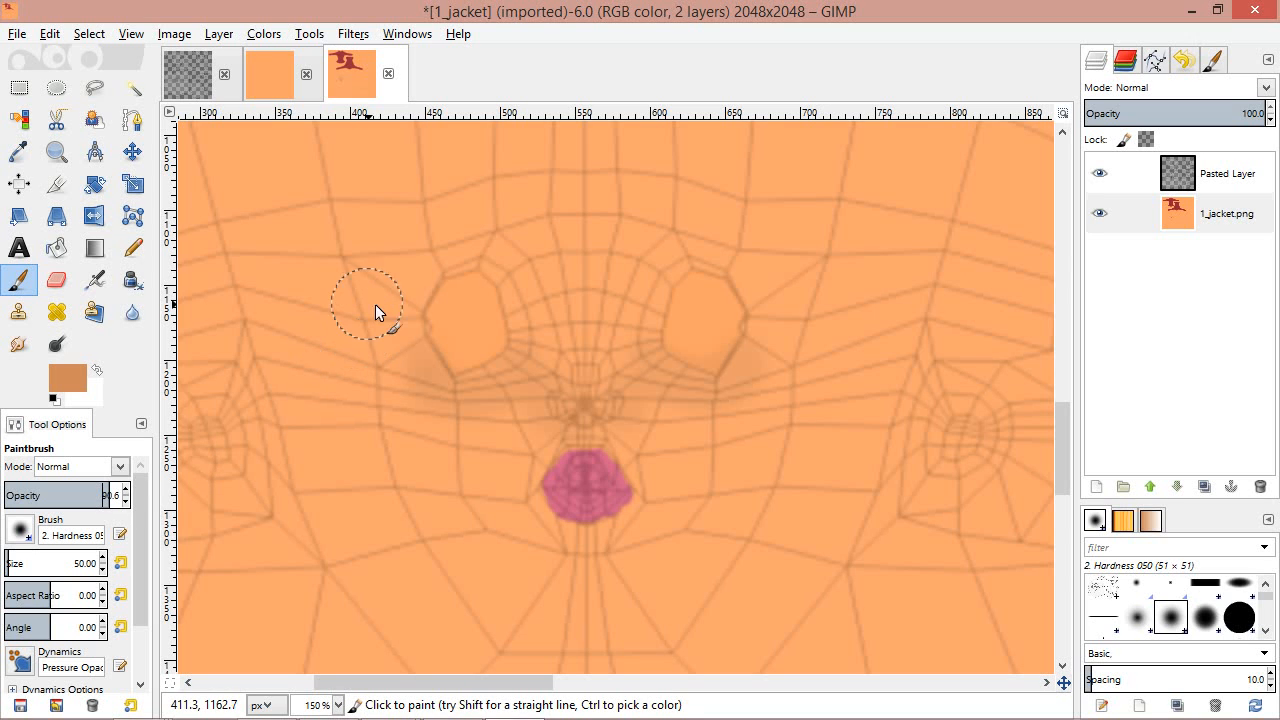
key(bracketleft)
key(bracketleft)
key(bracketleft)
key(bracketleft)
key(bracketleft)
key(bracketleft)
key(bracketleft)
key(bracketleft)
key(bracketleft)
key(bracketleft)
key(bracketleft)
key(bracketleft)
key(bracketleft)
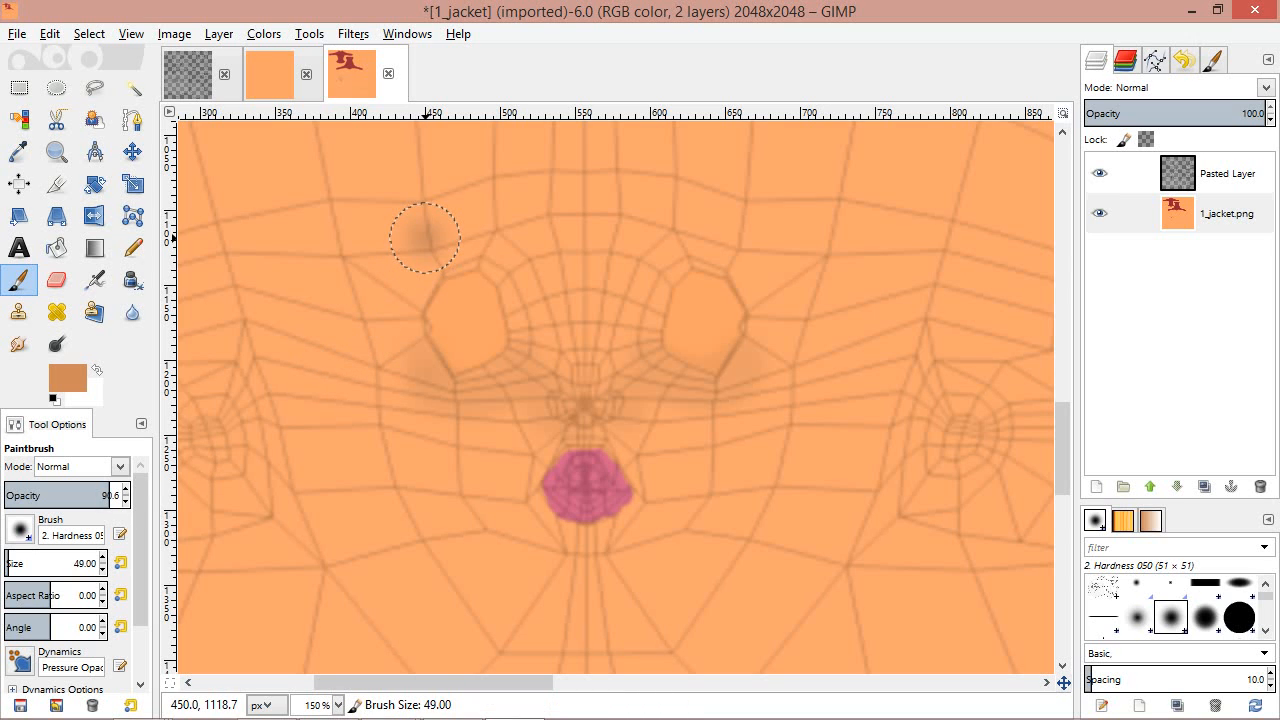
key(bracketleft)
key(ctrl+z)
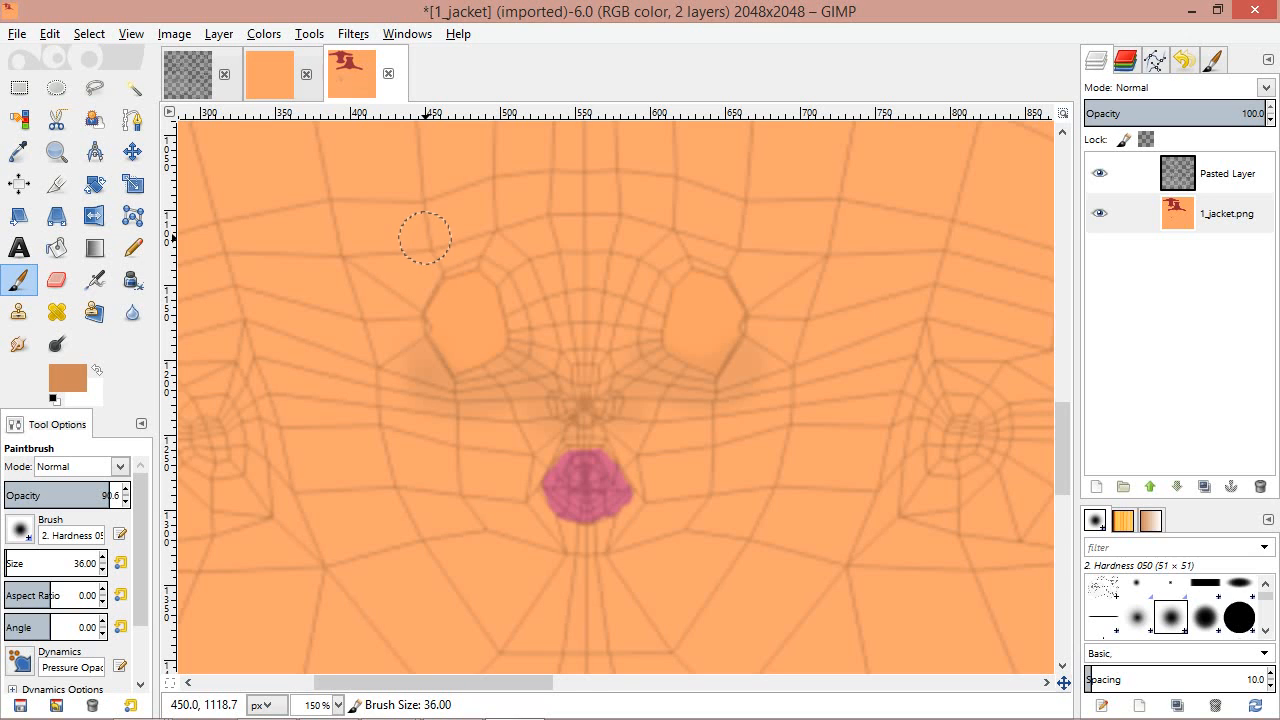
key(bracketleft)
key(bracketleft)
key(bracketleft)
key(bracketleft)
key(bracketleft)
key(bracketleft)
key(bracketleft)
key(bracketleft)
key(bracketleft)
key(bracketleft)
key(bracketleft)
key(bracketleft)
key(bracketleft)
key(bracketleft)
key(bracketleft)
key(bracketleft)
key(bracketleft)
key(bracketleft)
key(bracketleft)
key(bracketleft)
mouse_move(519, 226)
mouse_down()
mouse_move(457, 209)
mouse_move(387, 231)
mouse_up()
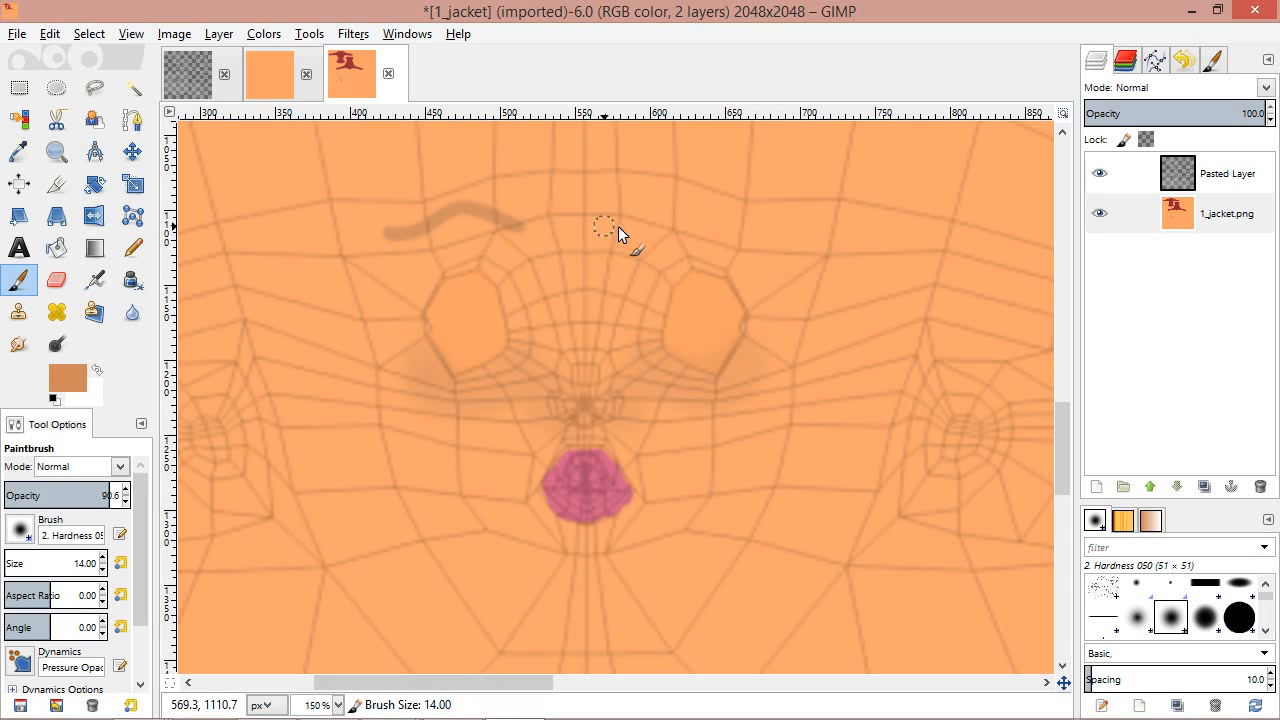
mouse_move(650, 222)
mouse_down()
mouse_move(687, 208)
mouse_move(773, 232)
mouse_up()
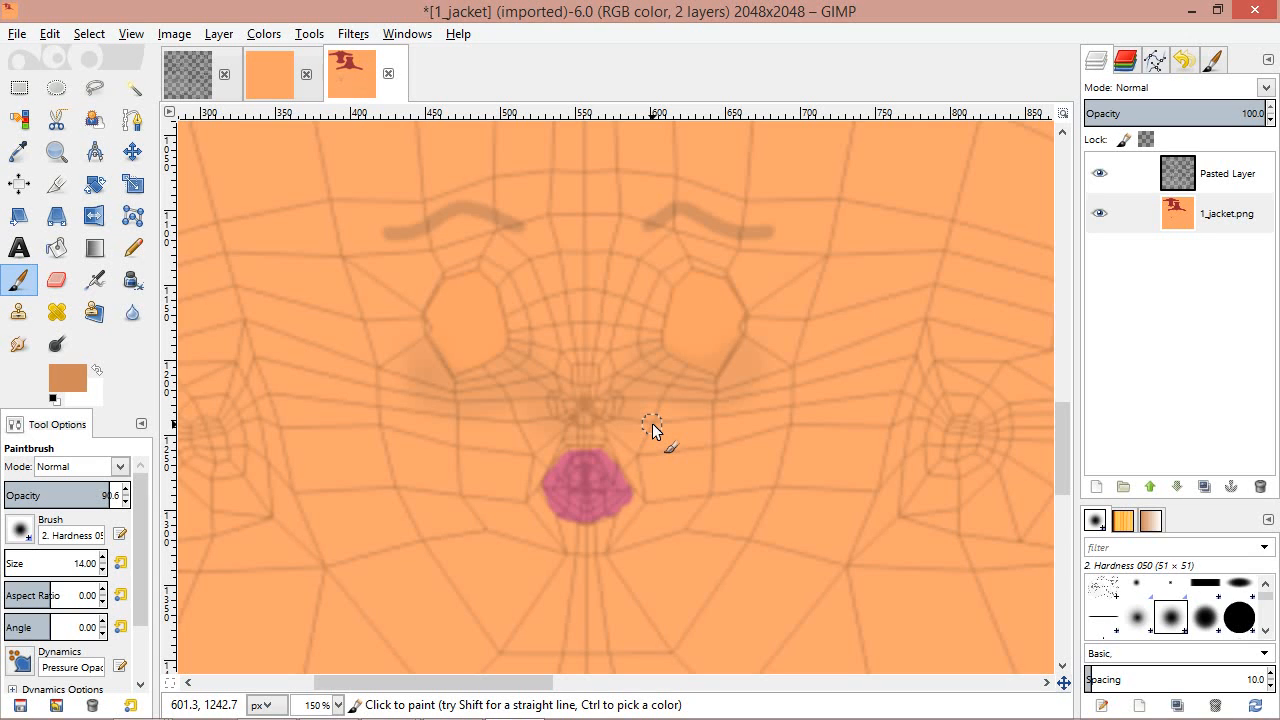
Change the foreground colour to the dark orange cf6e18 for the jacket's trim
ctrl+scroll(586, 363, down, 4)
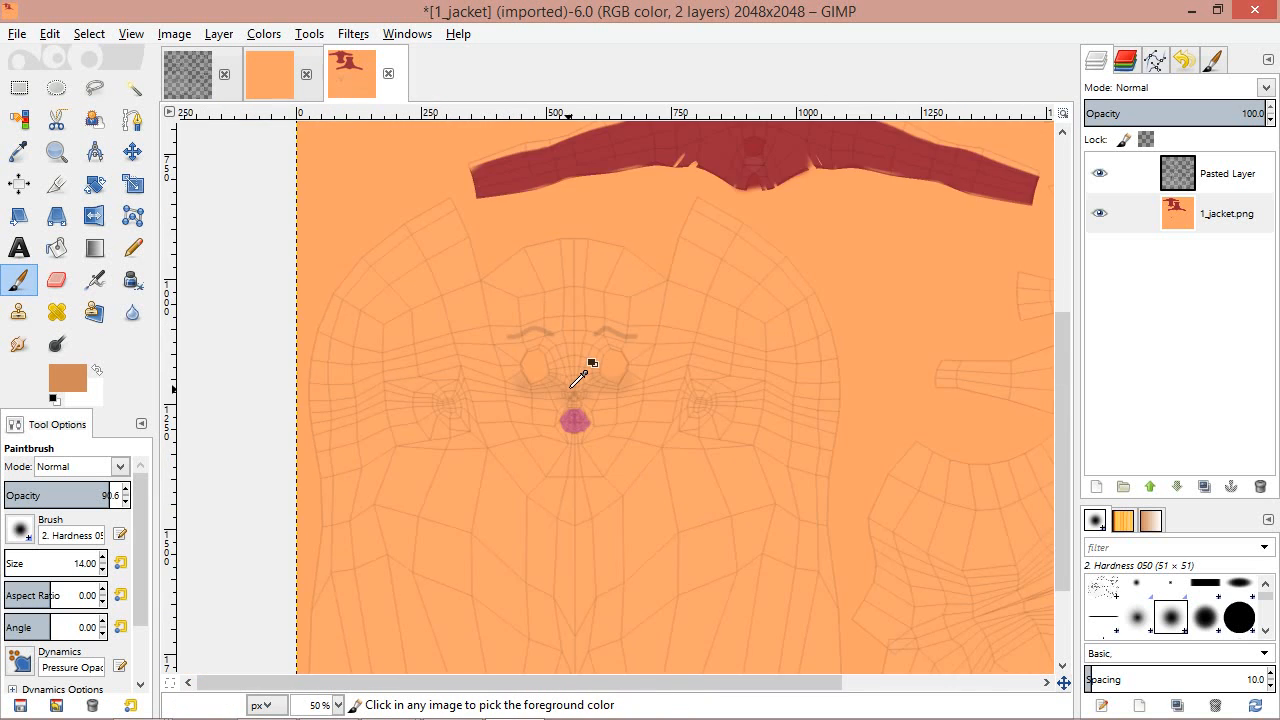
scroll(590, 490, up, 5)
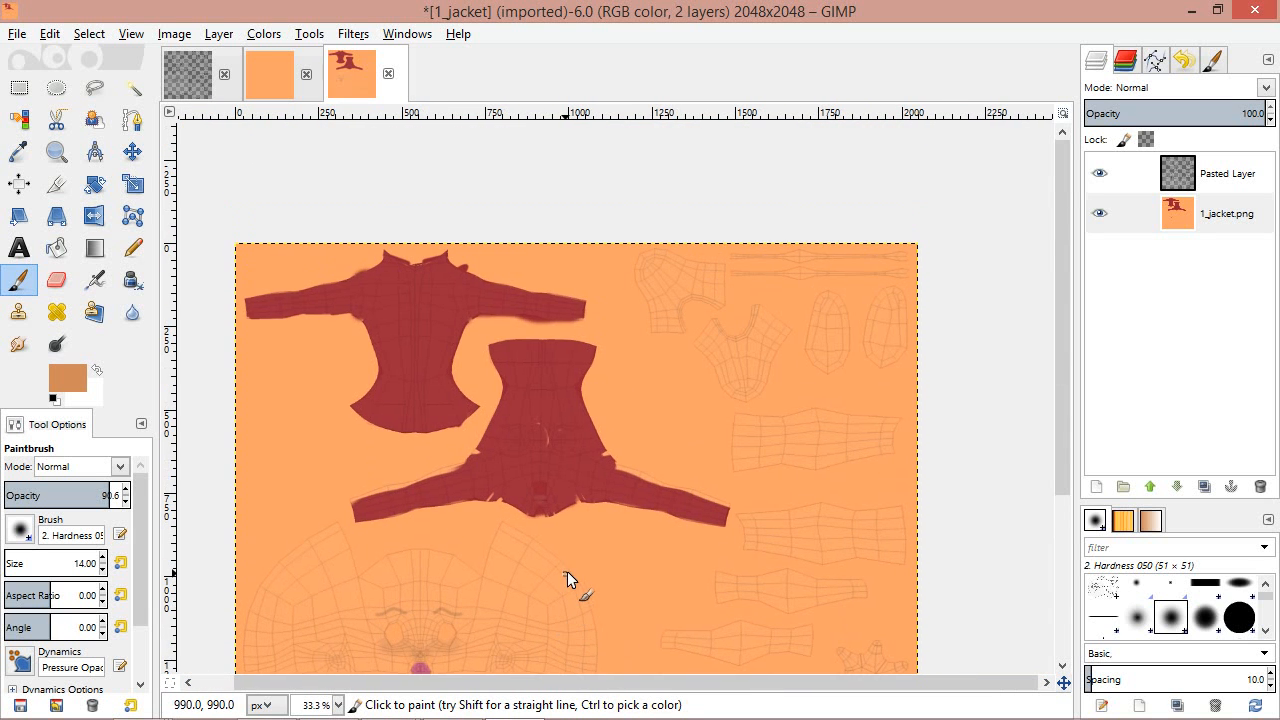
ctrl+scroll(580, 550, up, 3)
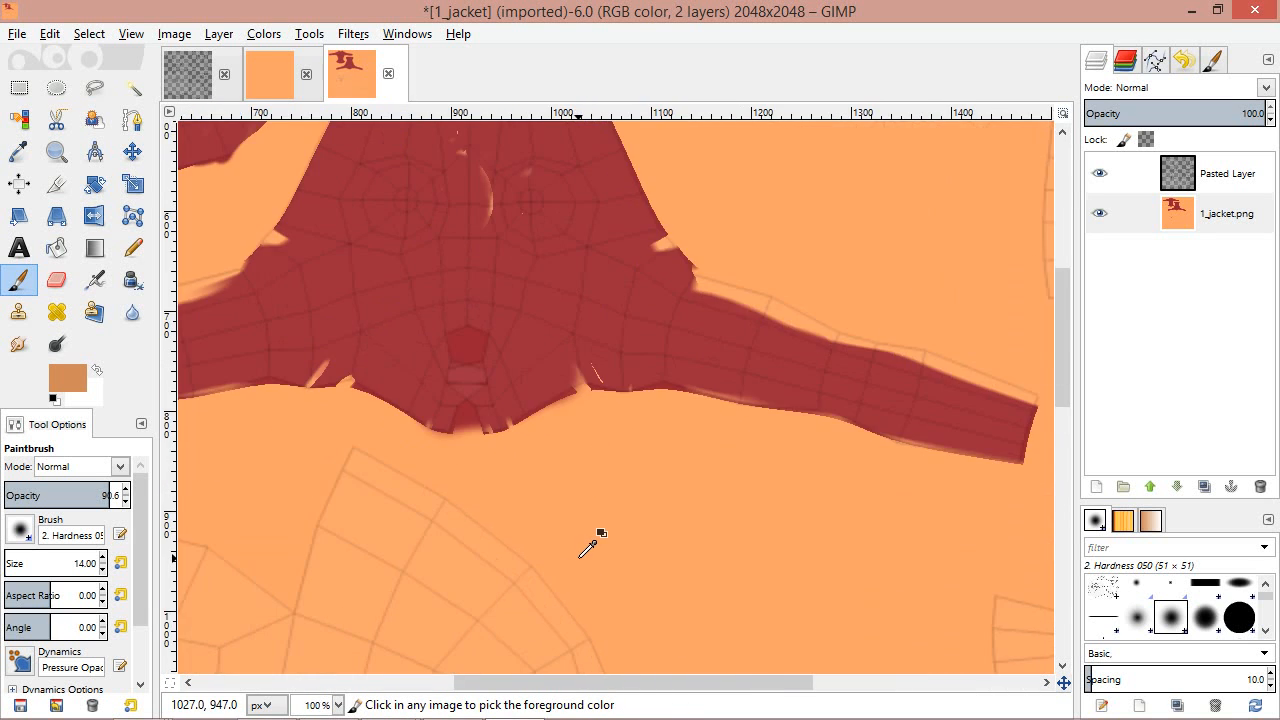
ctrl+middle_drag(594, 511, 698, 711)
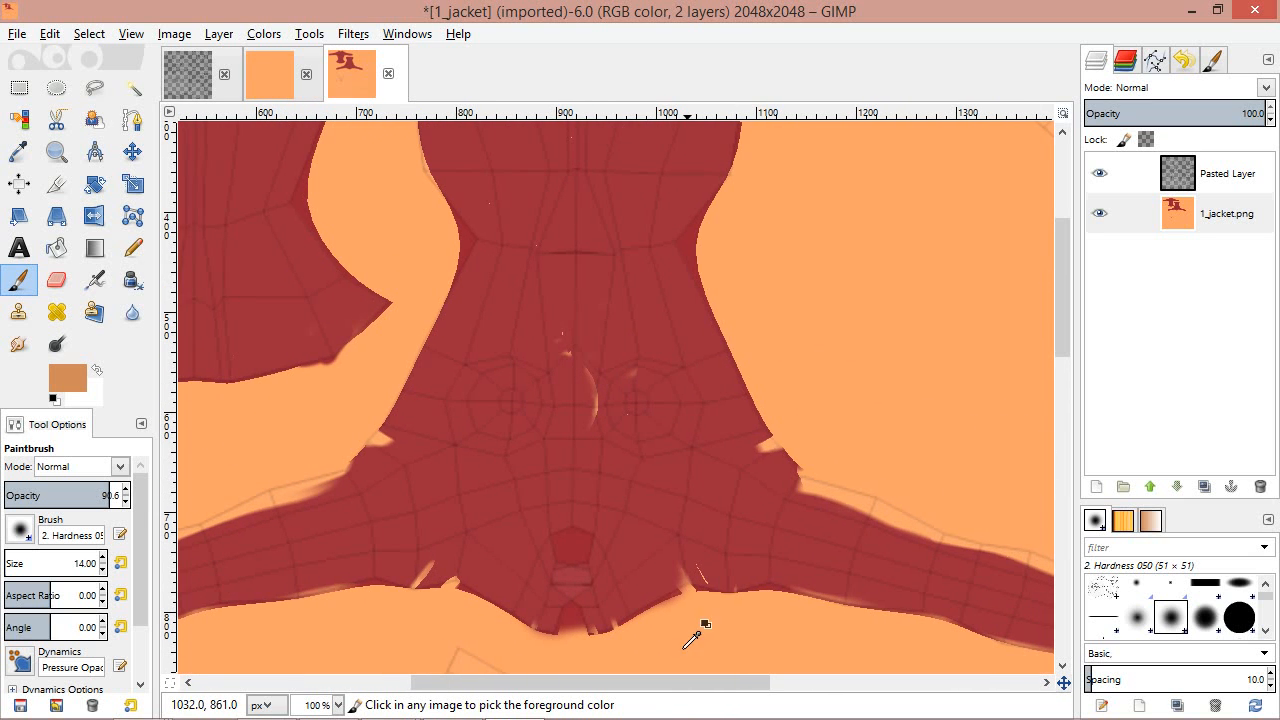
click(74, 380)
click(532, 466)
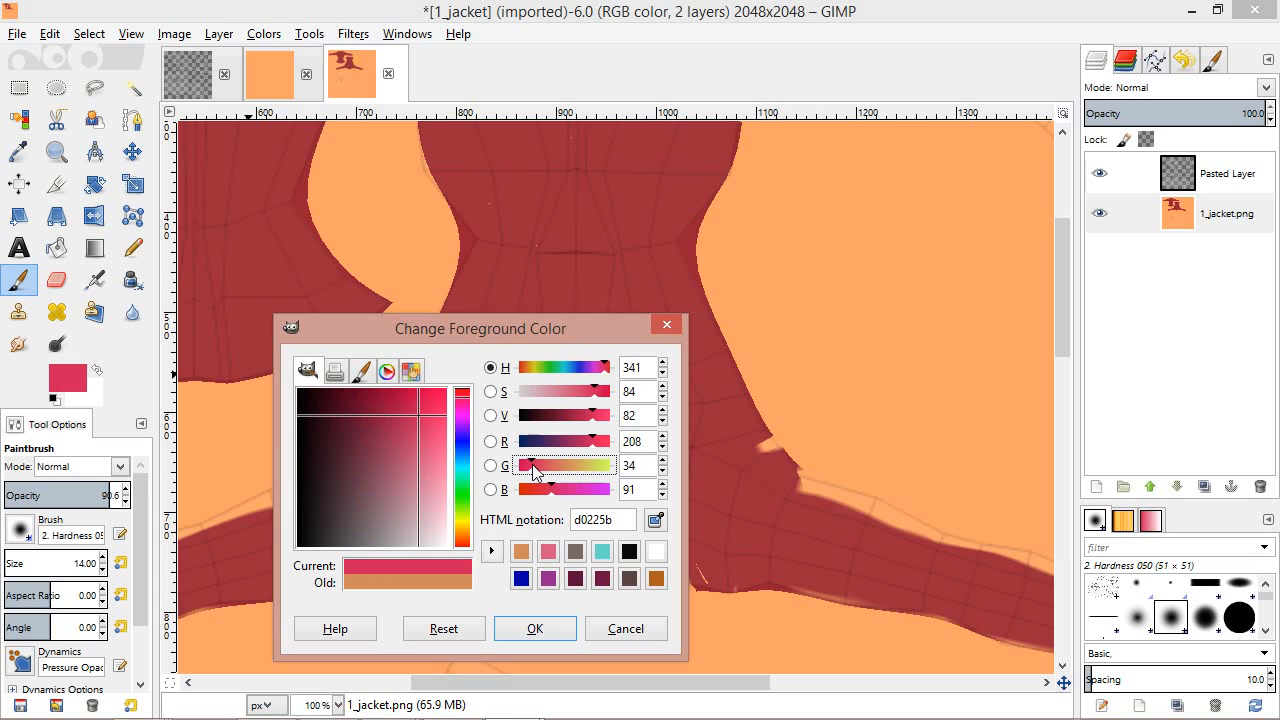
click(656, 578)
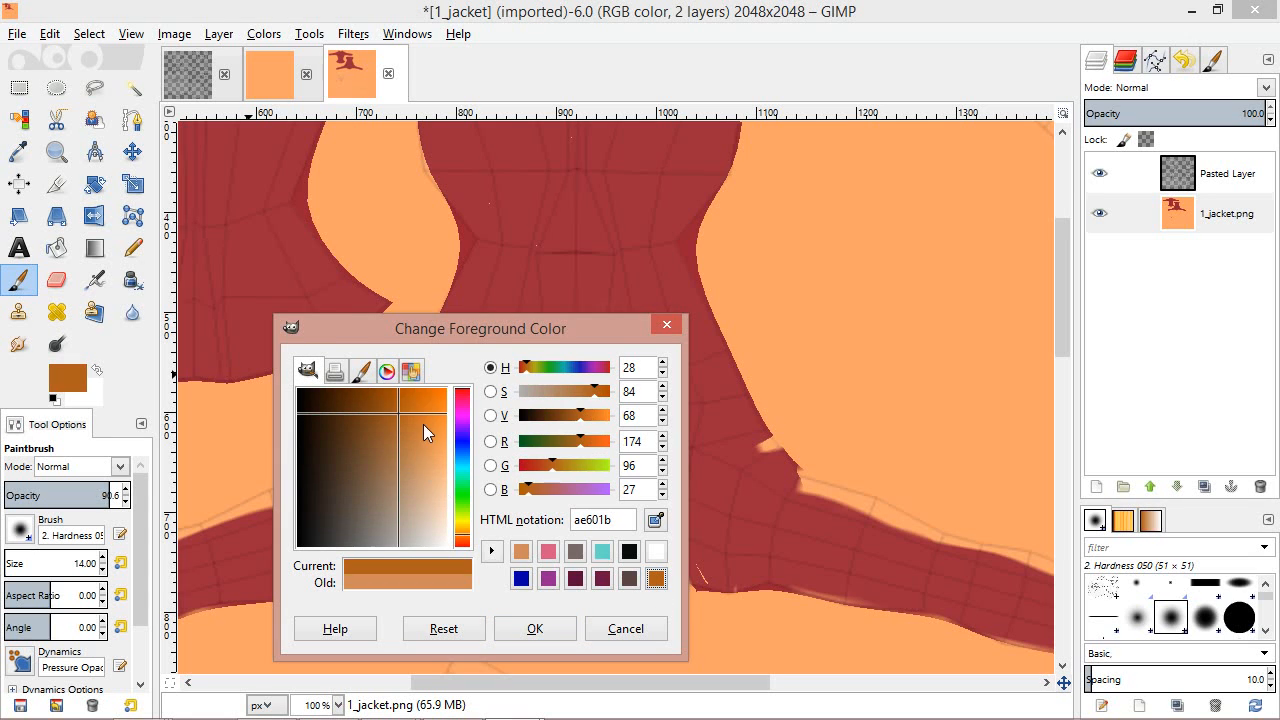
mouse_move(400, 412)
mouse_down()
mouse_move(428, 410)
mouse_move(418, 407)
mouse_up()
click(534, 627)
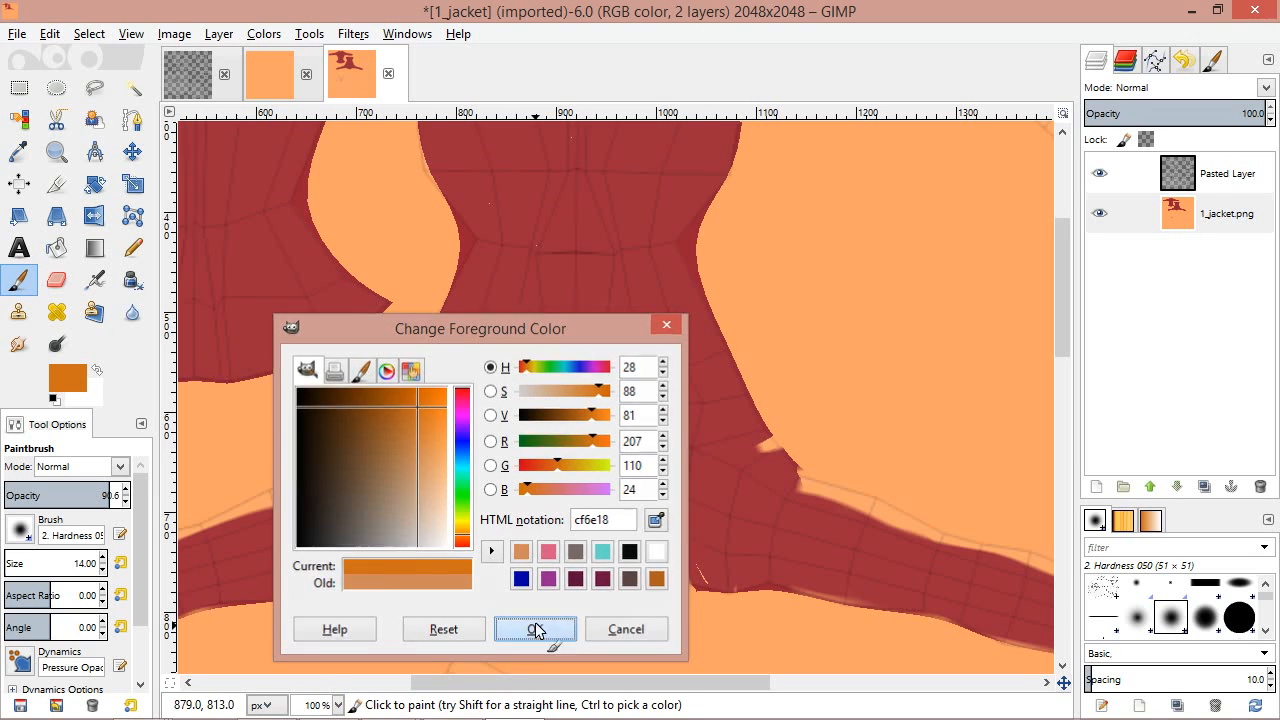
Paint dark orange cuffs on the left sleeve ends of both jacket pieces with the size 14 brush
middle_drag(488, 384, 746, 294)
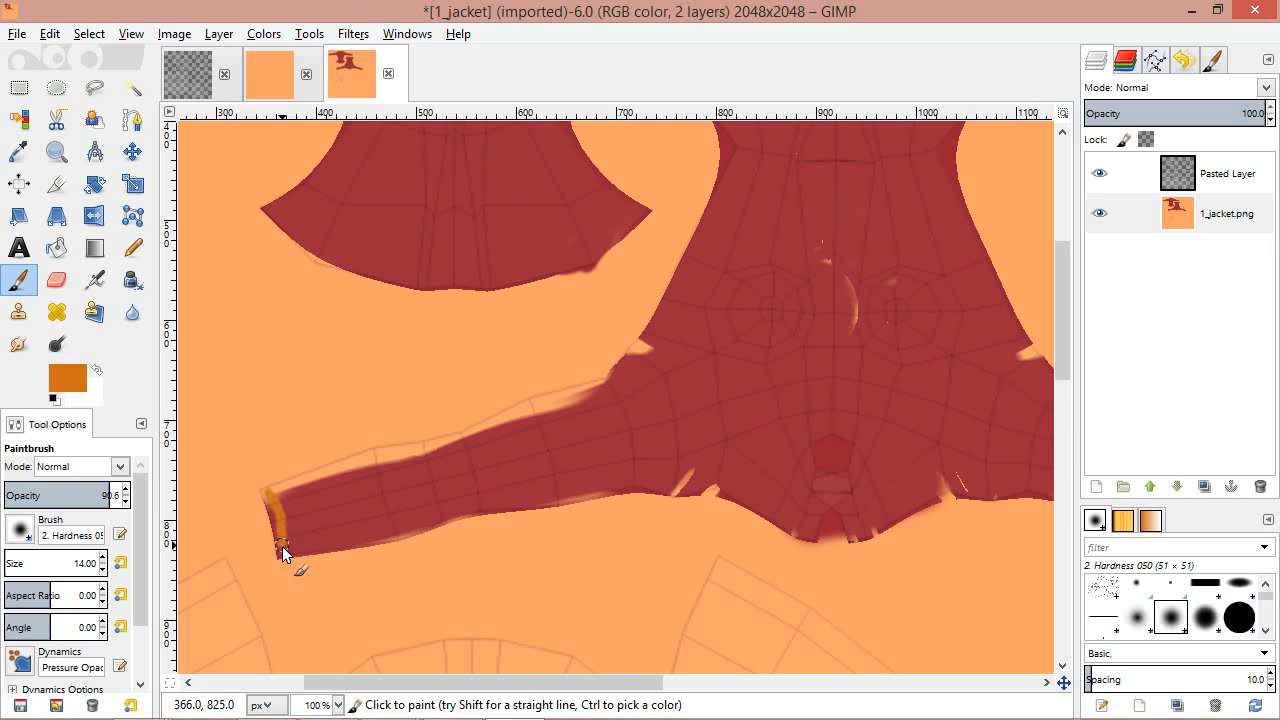
drag(267, 494, 280, 550)
middle_drag(450, 557, 372, 704)
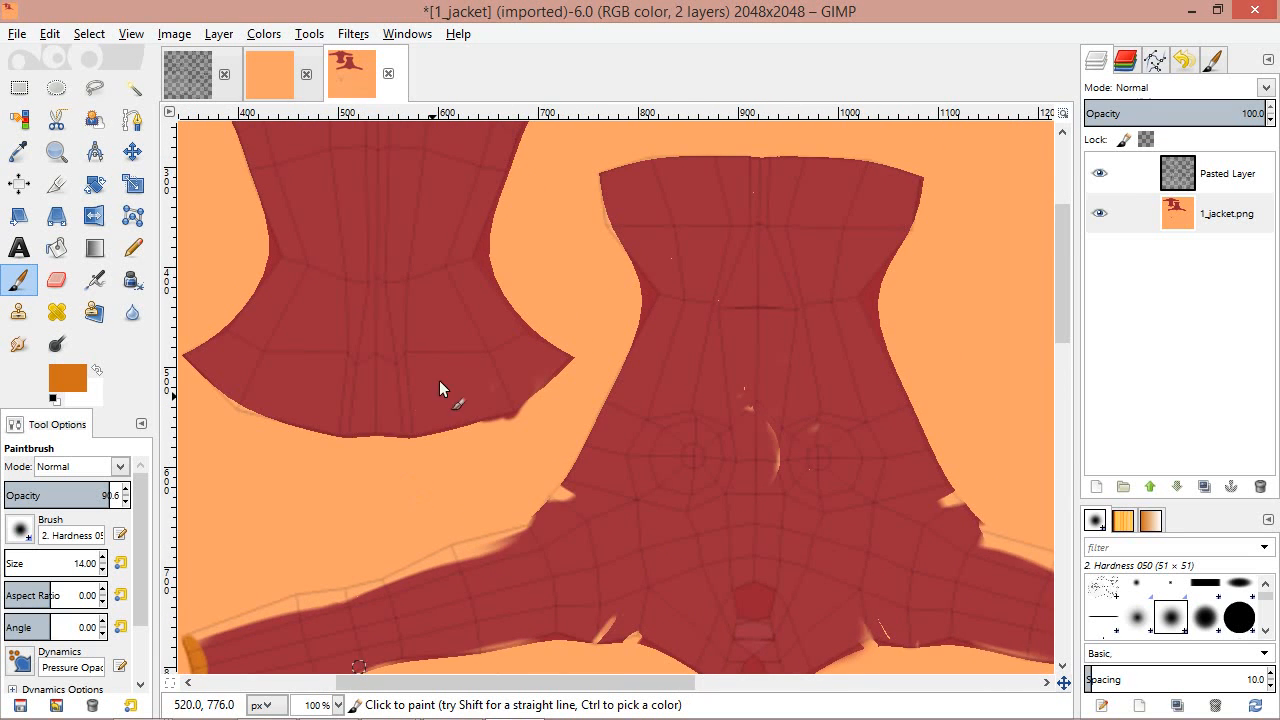
middle_drag(611, 644, 629, 669)
middle_drag(540, 503, 1019, 692)
drag(368, 255, 382, 326)
drag(370, 252, 382, 301)
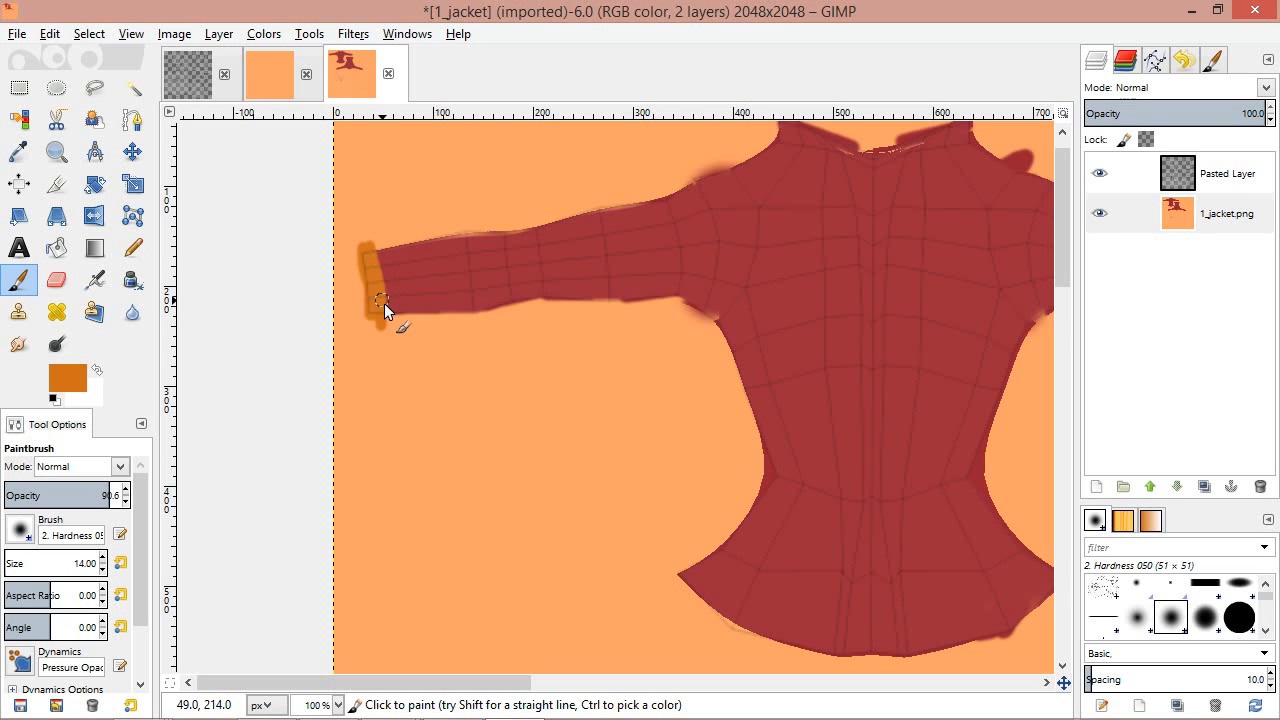
Paint dark orange cuffs on the right sleeve ends of both jacket pieces
middle_drag(419, 362, 62, 349)
middle_drag(543, 308, 343, 323)
mouse_move(851, 265)
mouse_down()
mouse_move(851, 328)
mouse_move(846, 296)
mouse_move(840, 326)
mouse_move(844, 281)
mouse_up()
middle_drag(819, 409, 555, 131)
middle_drag(800, 479, 432, 175)
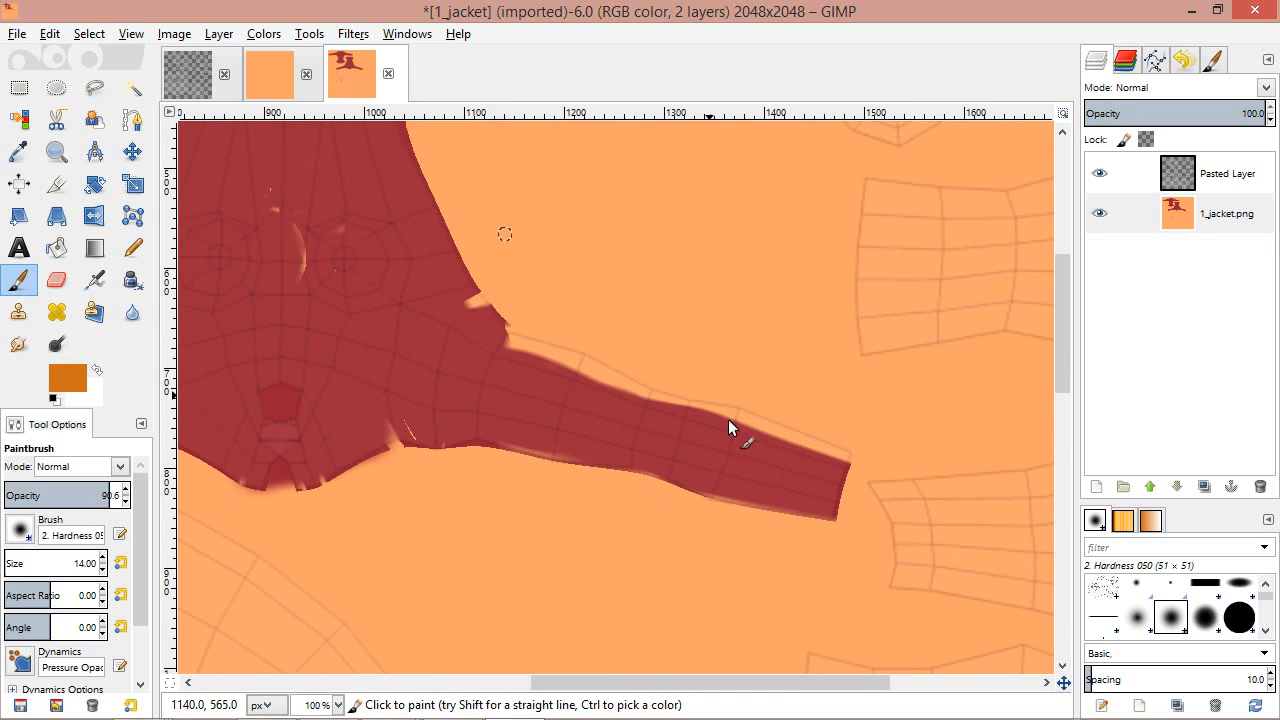
drag(838, 521, 838, 462)
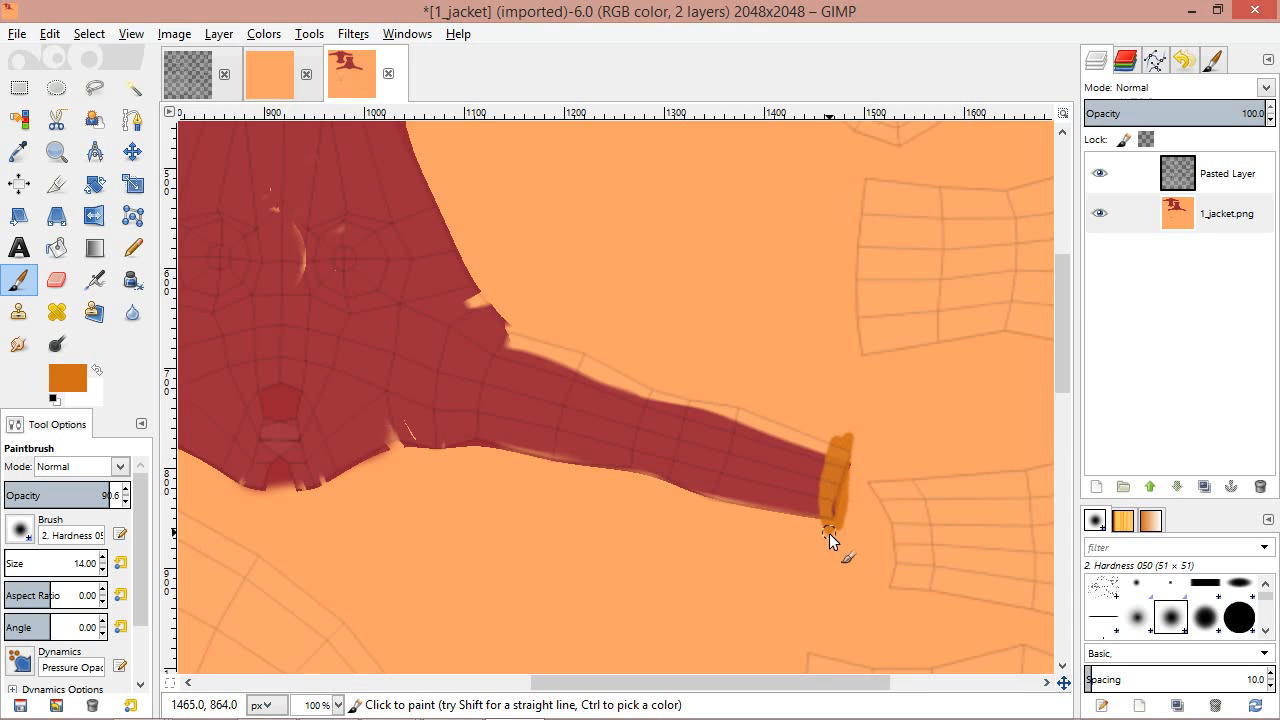
Paint a straight vertical orange zipper line about 324 pixels long down the centre of the lower jacket piece
middle_drag(523, 475, 723, 566)
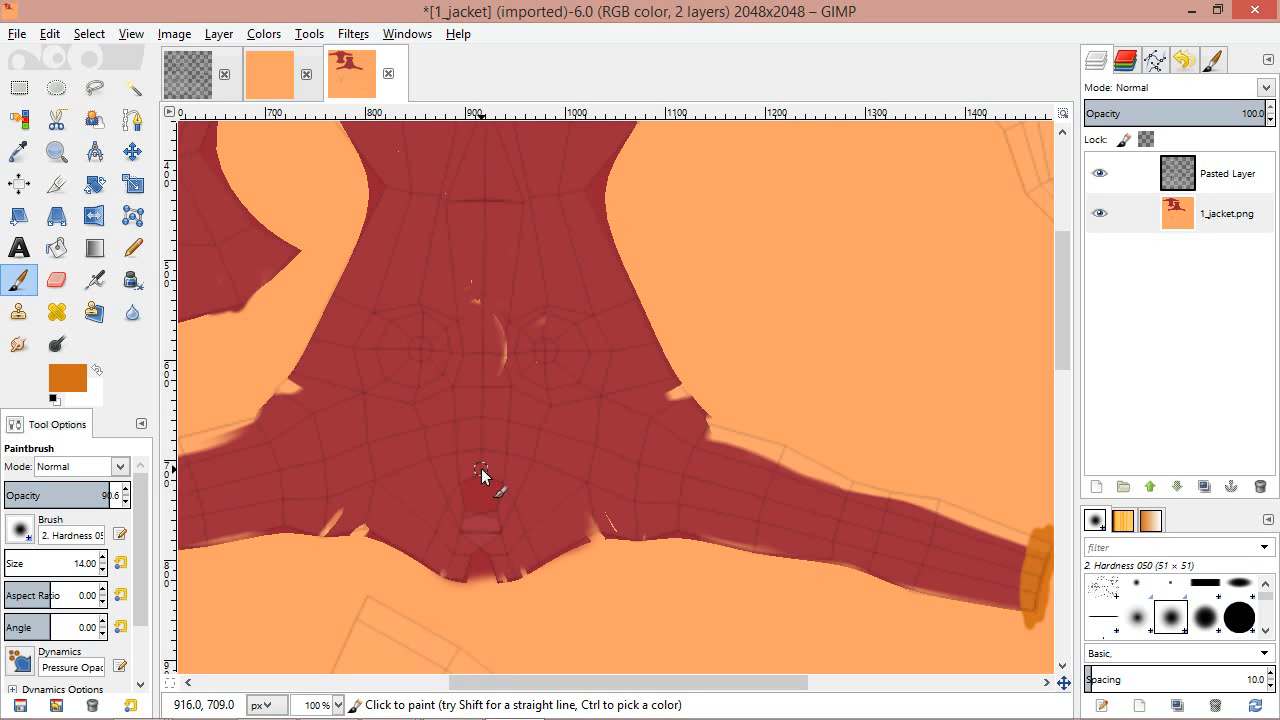
key(shift)
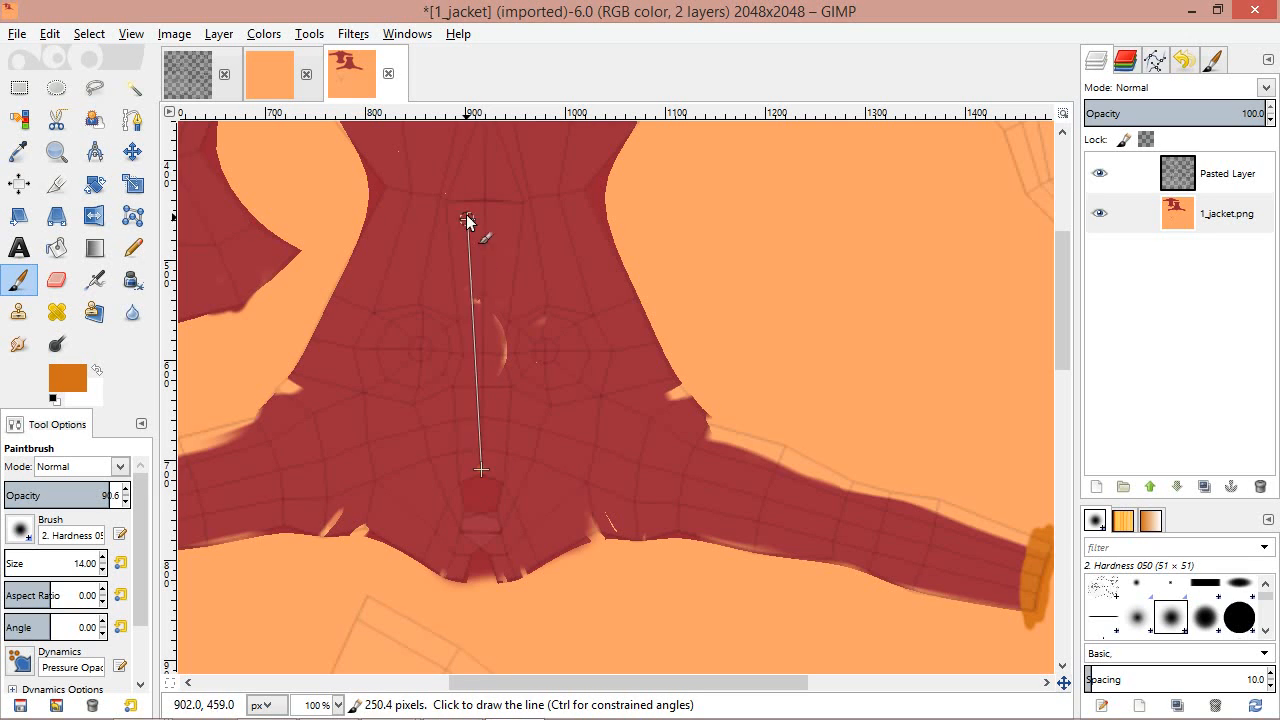
shift+click(485, 143)
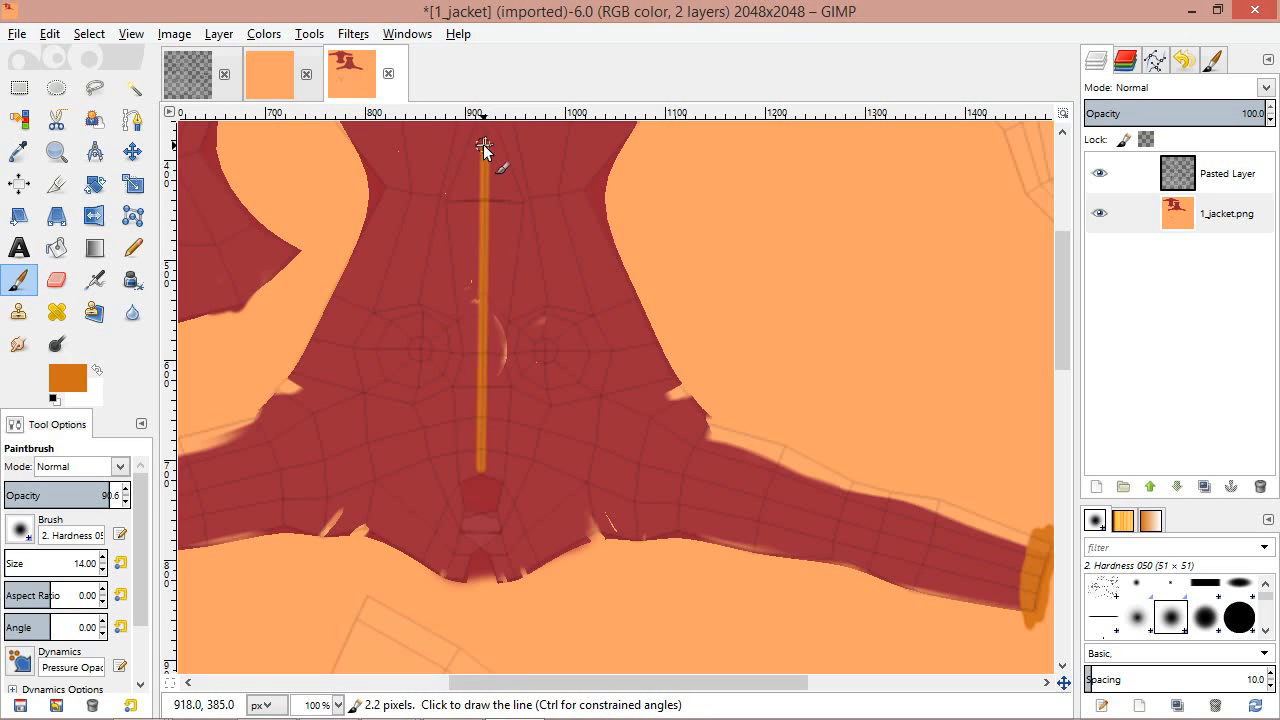
shift+click(481, 465)
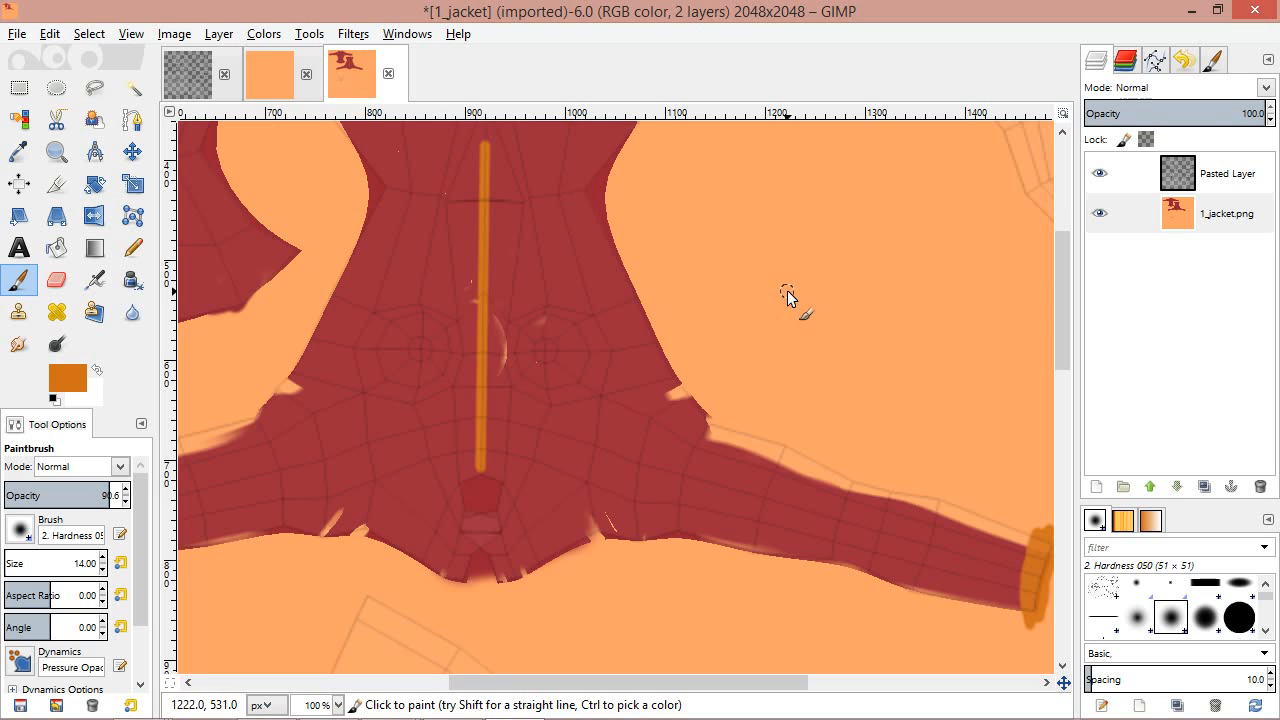
ctrl+scroll(812, 313, down, 2)
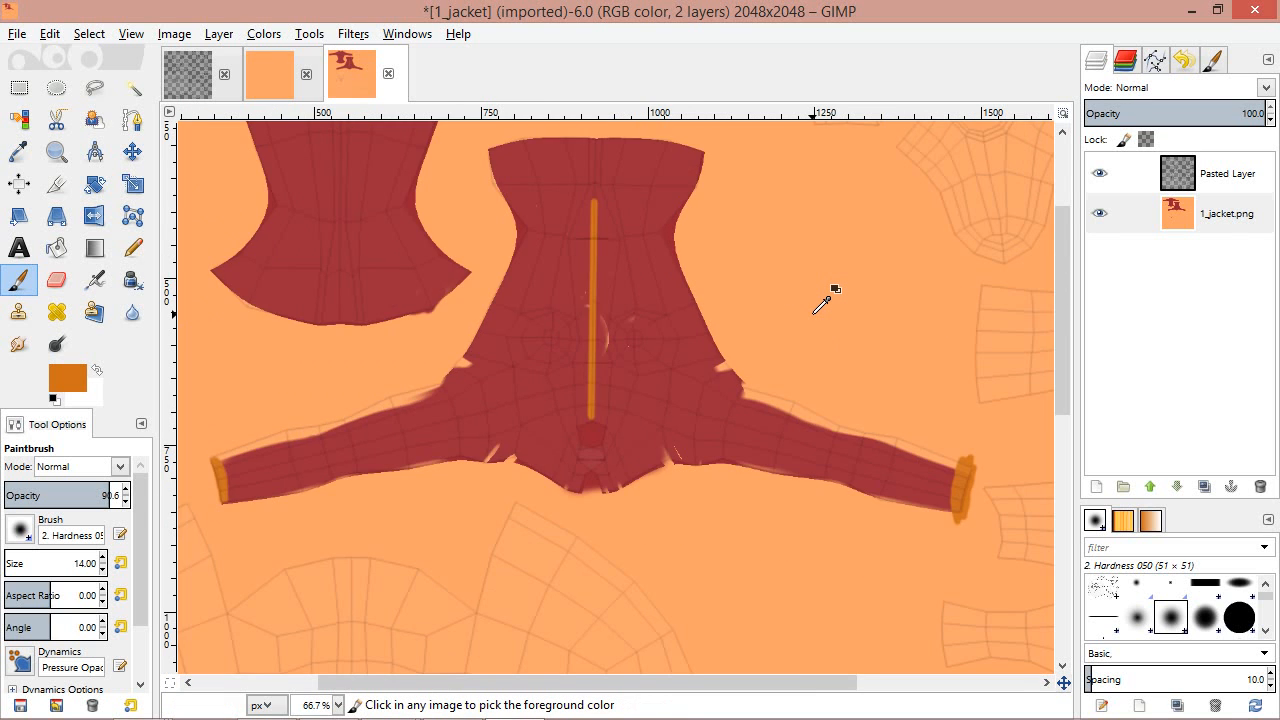
ctrl+scroll(813, 312, down, 2)
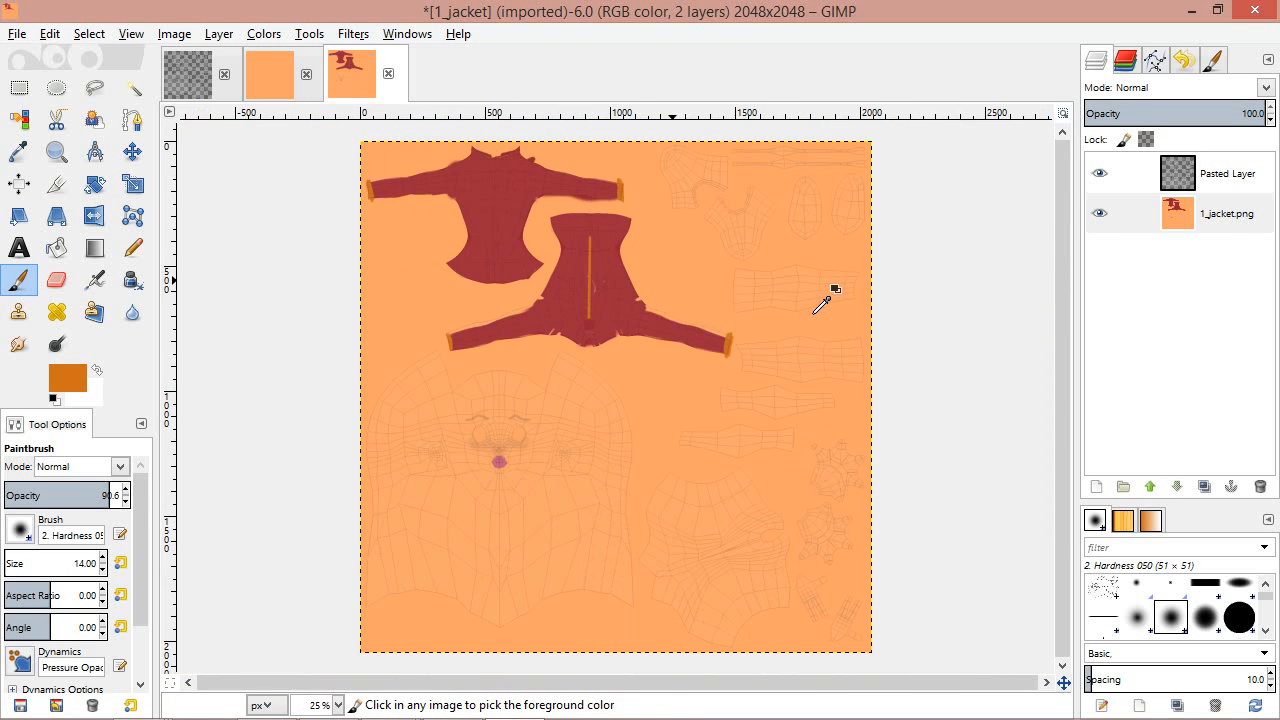
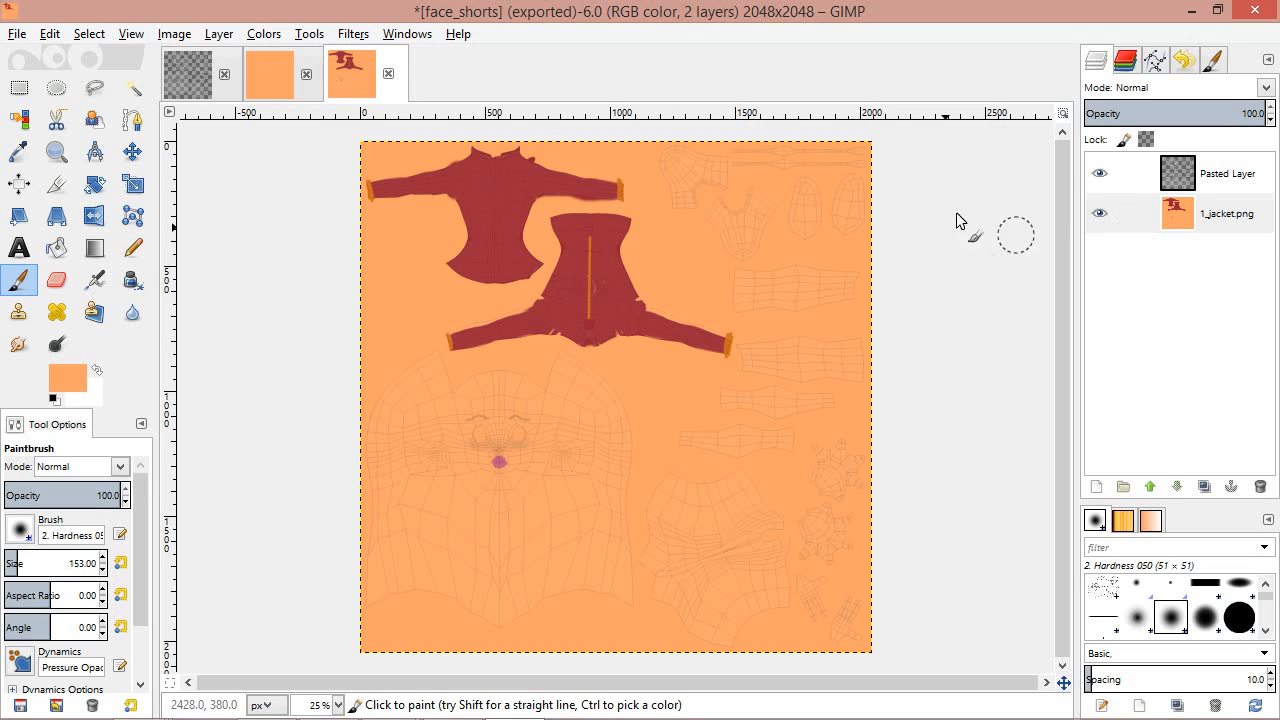
Paint the shorts' UV island green with a size 153 brush at full opacity and hide the UV layout layer
click(1100, 175)
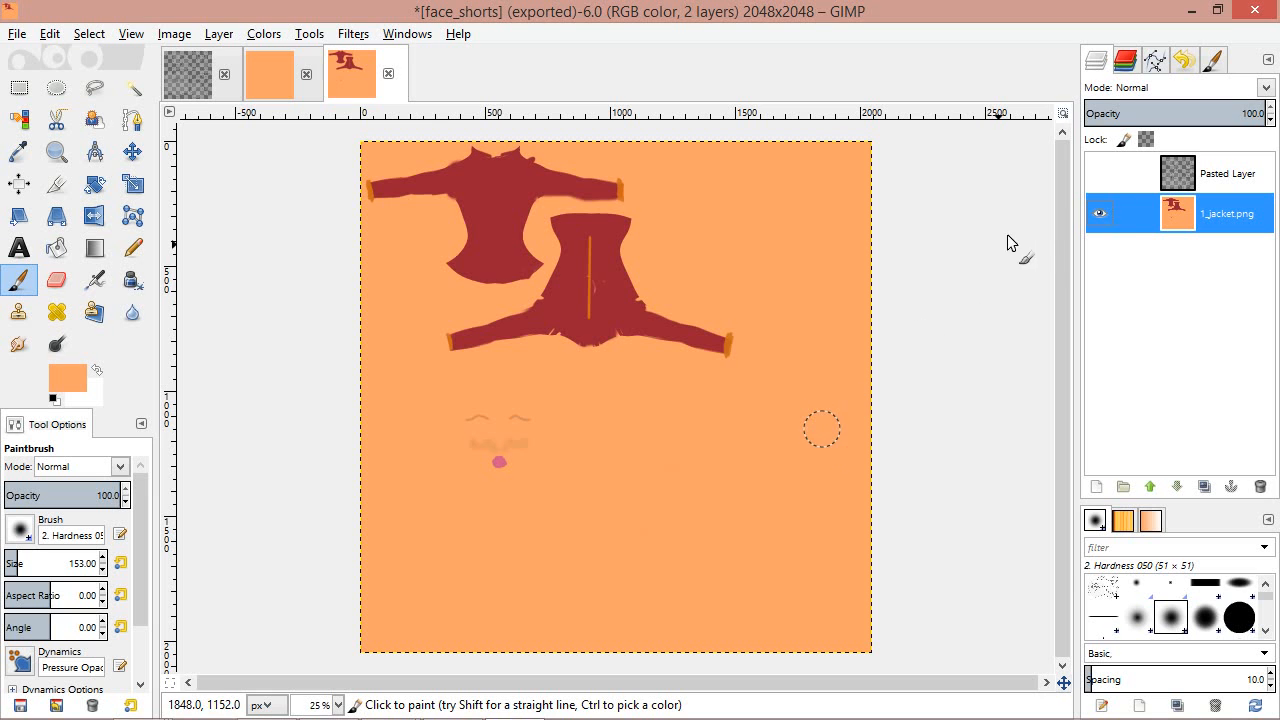
click(1100, 175)
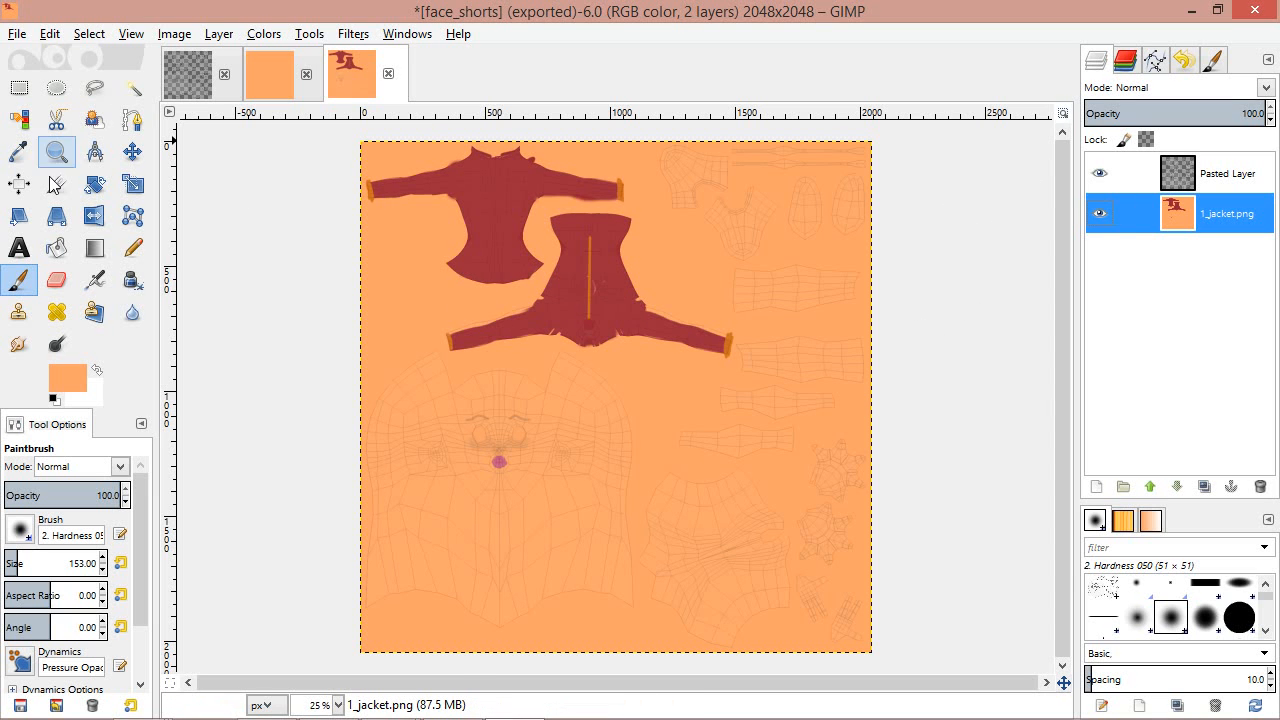
click(75, 380)
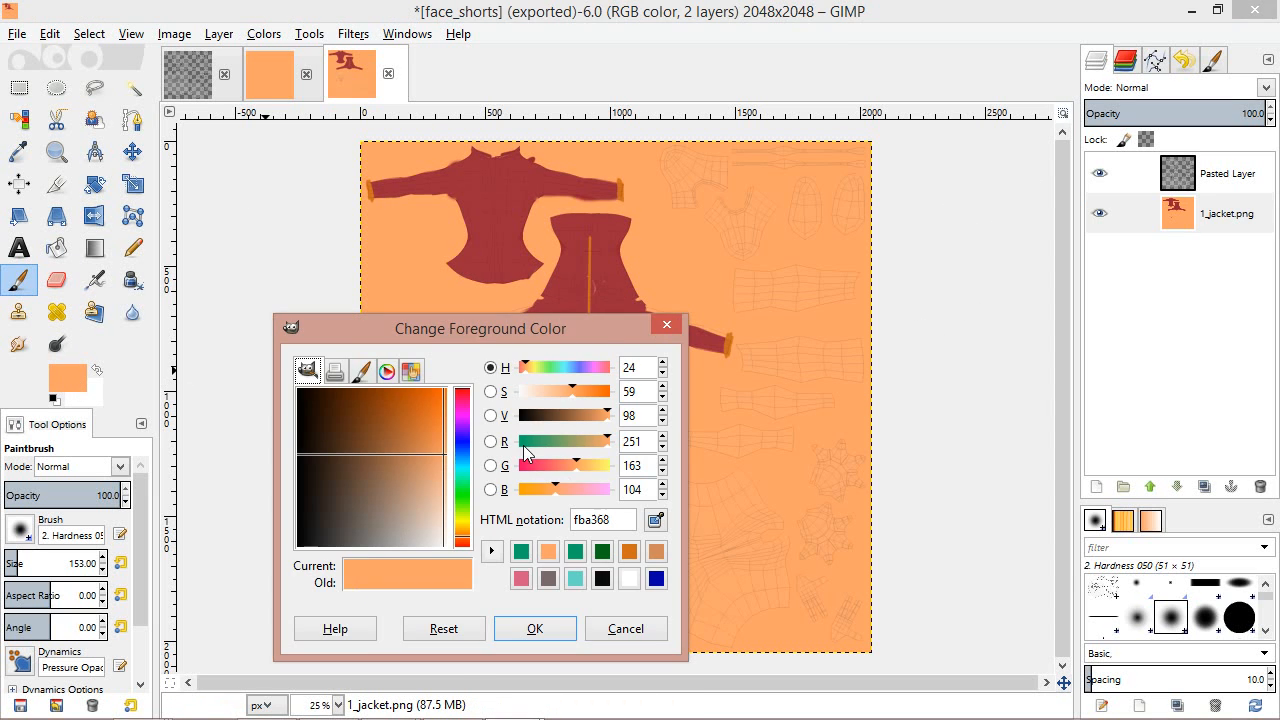
click(523, 442)
click(535, 628)
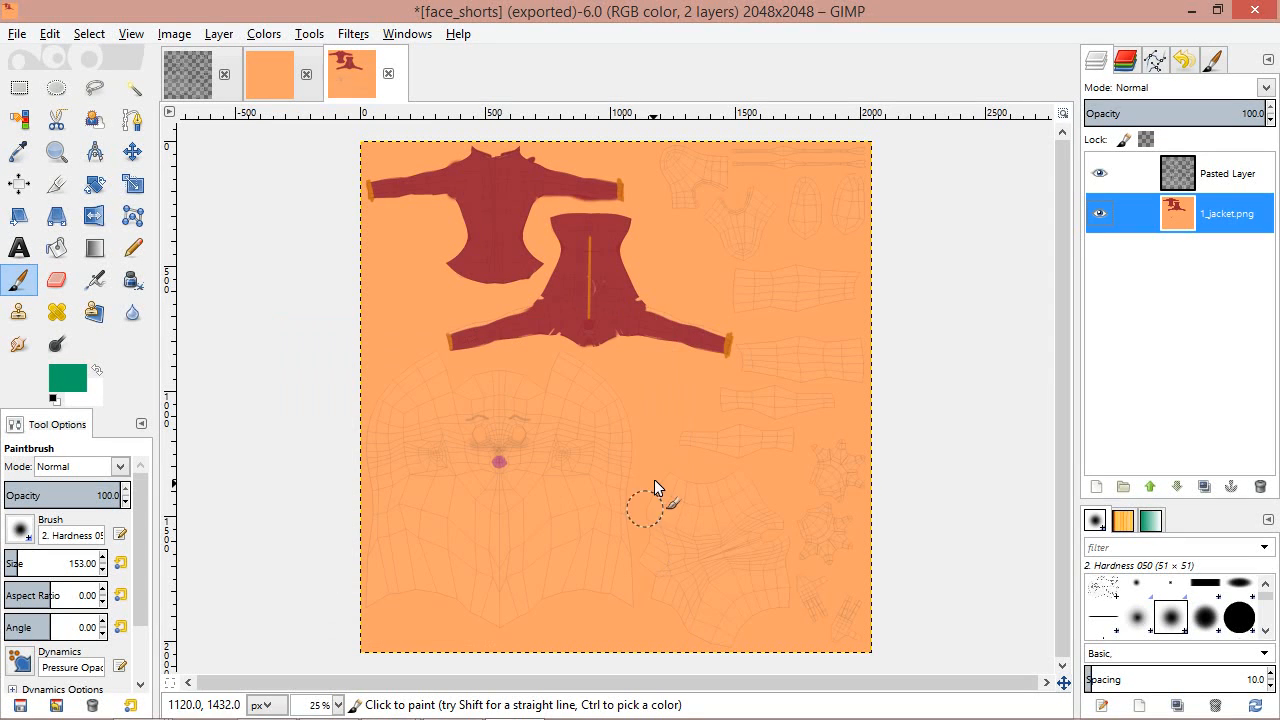
mouse_move(656, 480)
mouse_down()
mouse_move(738, 481)
mouse_move(770, 523)
mouse_move(782, 594)
mouse_move(757, 622)
mouse_move(718, 632)
mouse_move(664, 607)
mouse_move(655, 535)
mouse_move(696, 491)
mouse_move(749, 606)
mouse_move(677, 594)
mouse_up()
mouse_move(741, 554)
mouse_down()
mouse_move(686, 586)
mouse_move(692, 515)
mouse_move(730, 578)
mouse_move(710, 585)
mouse_move(734, 537)
mouse_move(766, 543)
mouse_move(743, 514)
mouse_move(666, 571)
mouse_up()
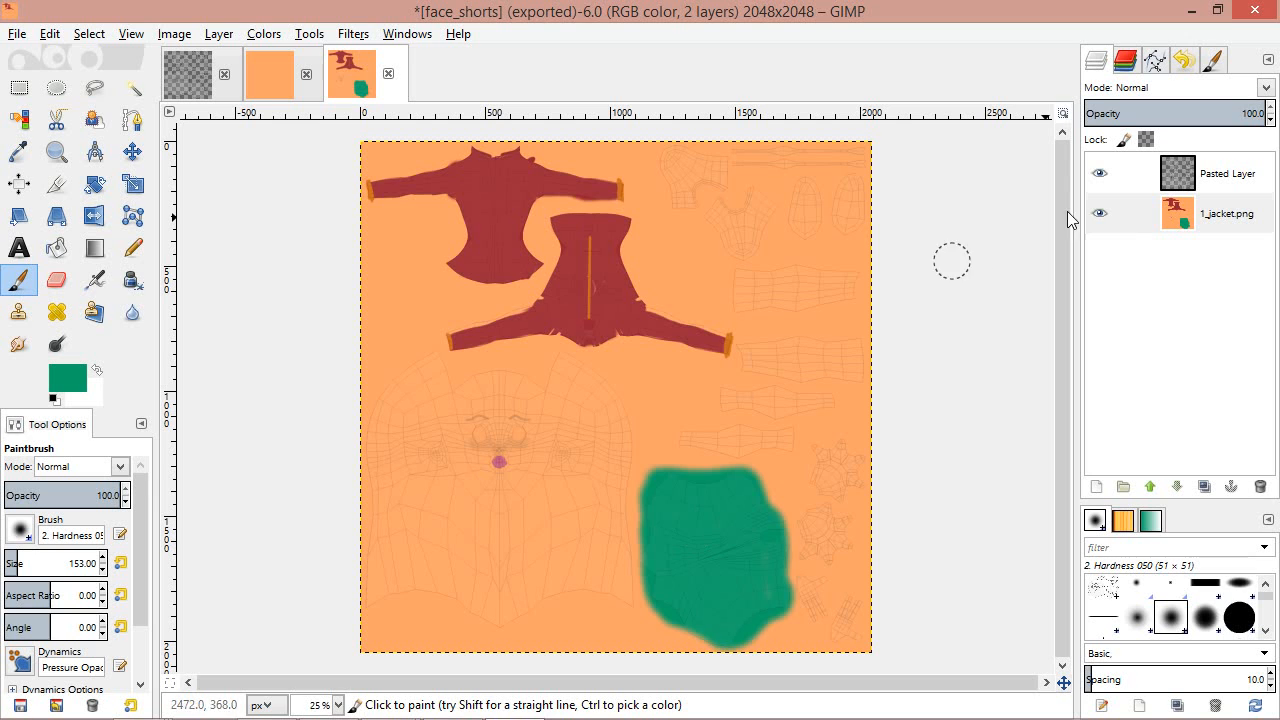
click(1100, 175)
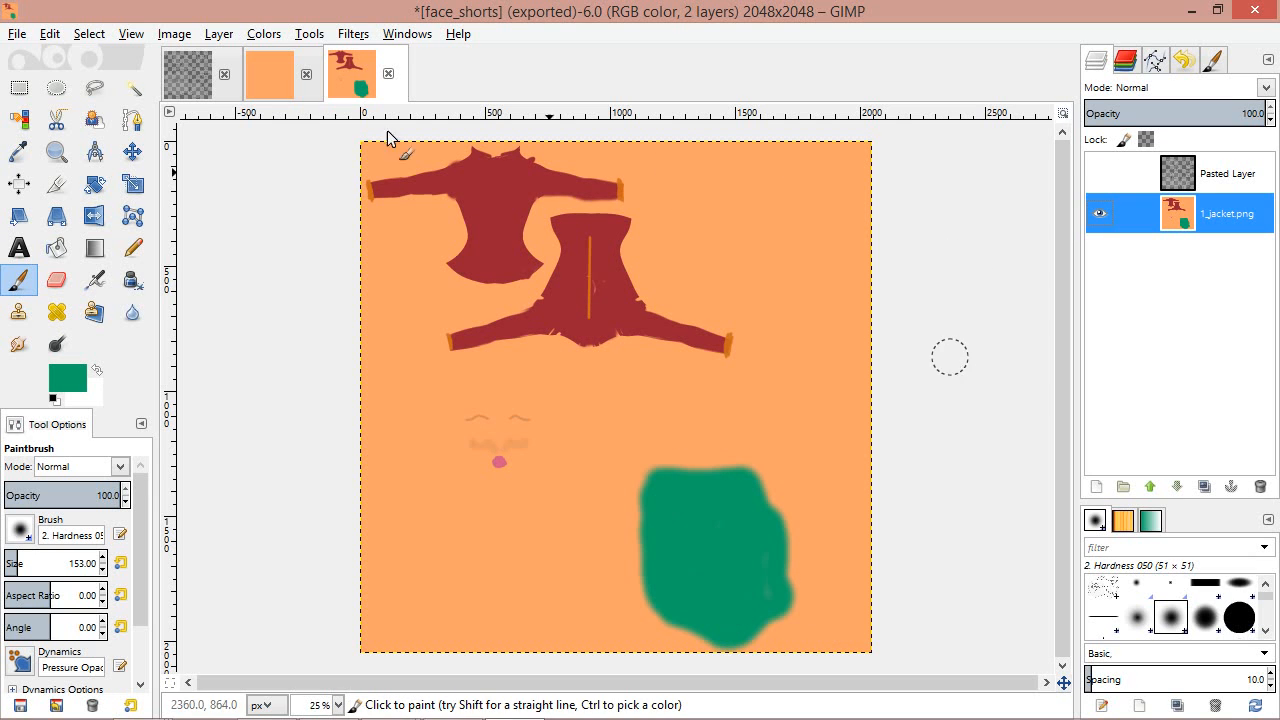
Look at the Save As options for keeping the texture as face_shorts.xcf, and leave without saving
click(17, 36)
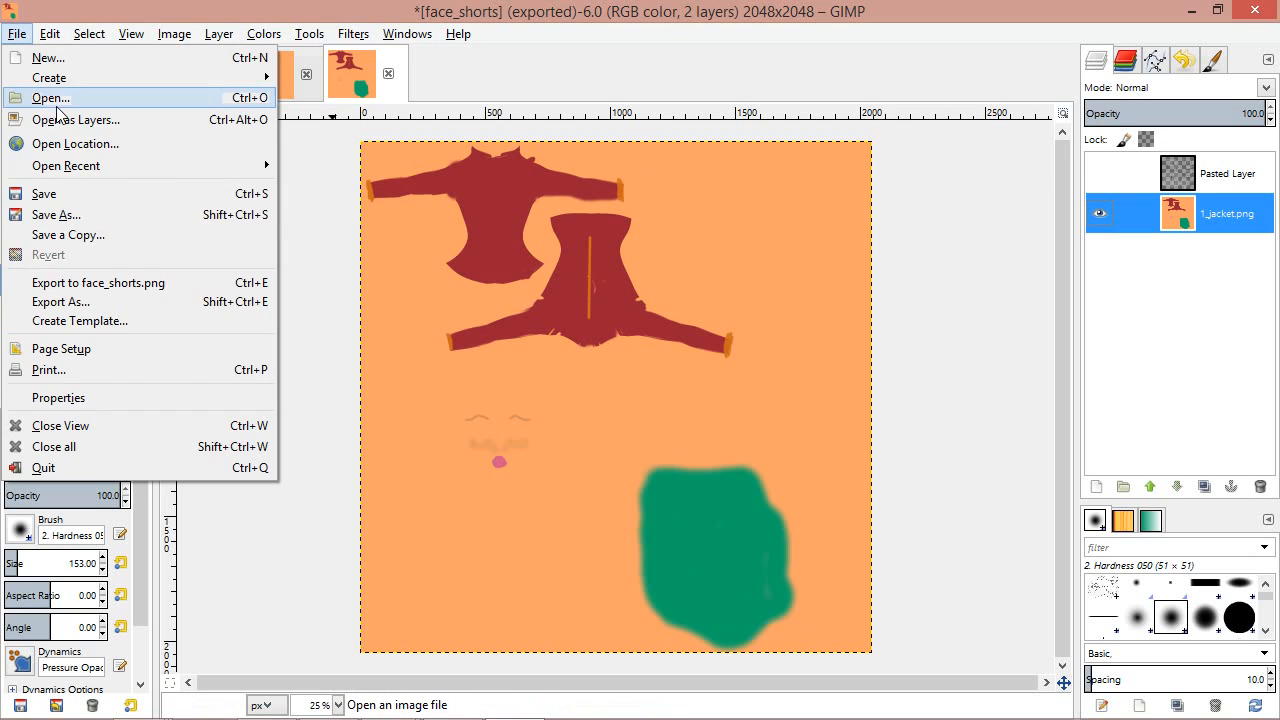
click(82, 216)
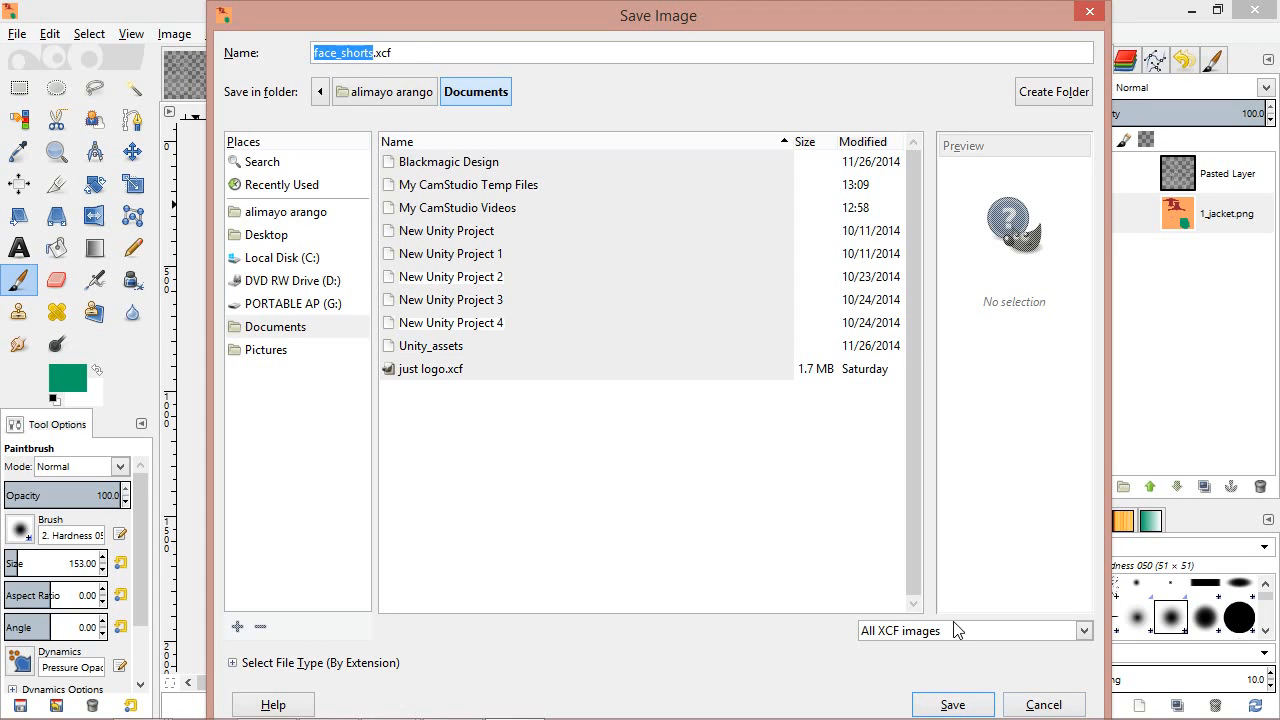
click(1043, 705)
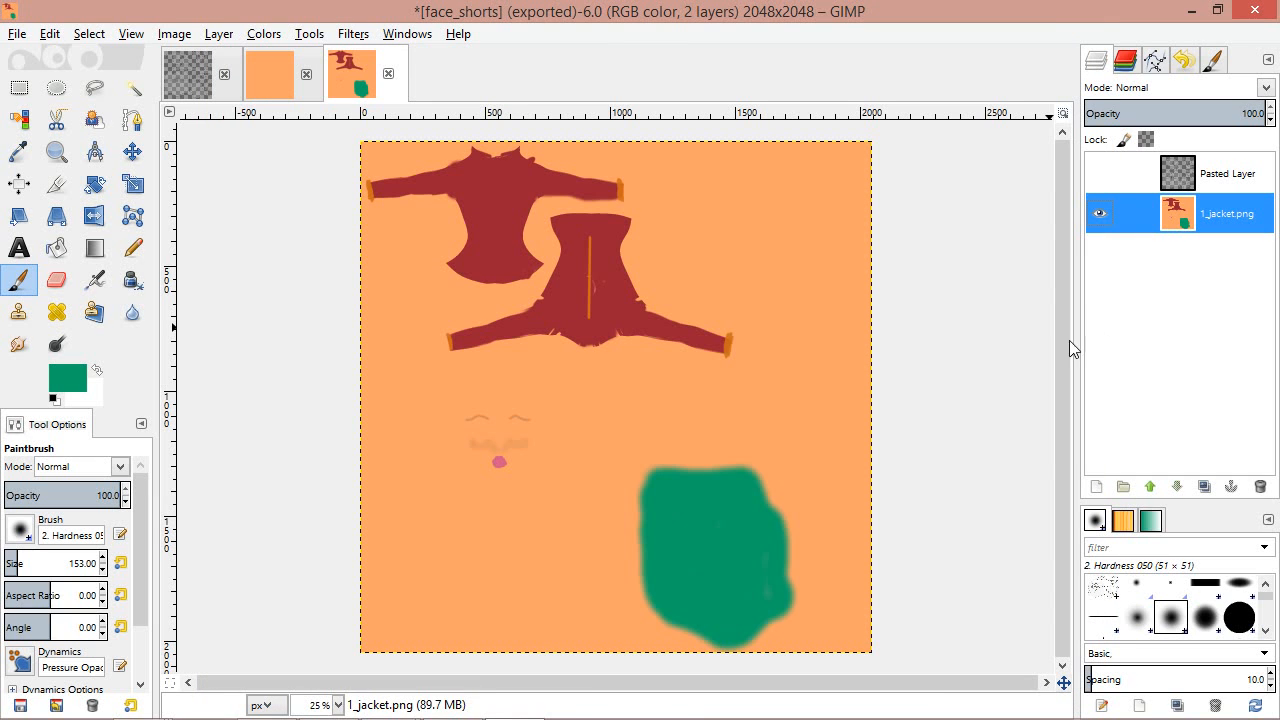
Examine the file types available for exporting the texture, including JPEG, Photoshop and PNG, and leave without exporting
click(16, 37)
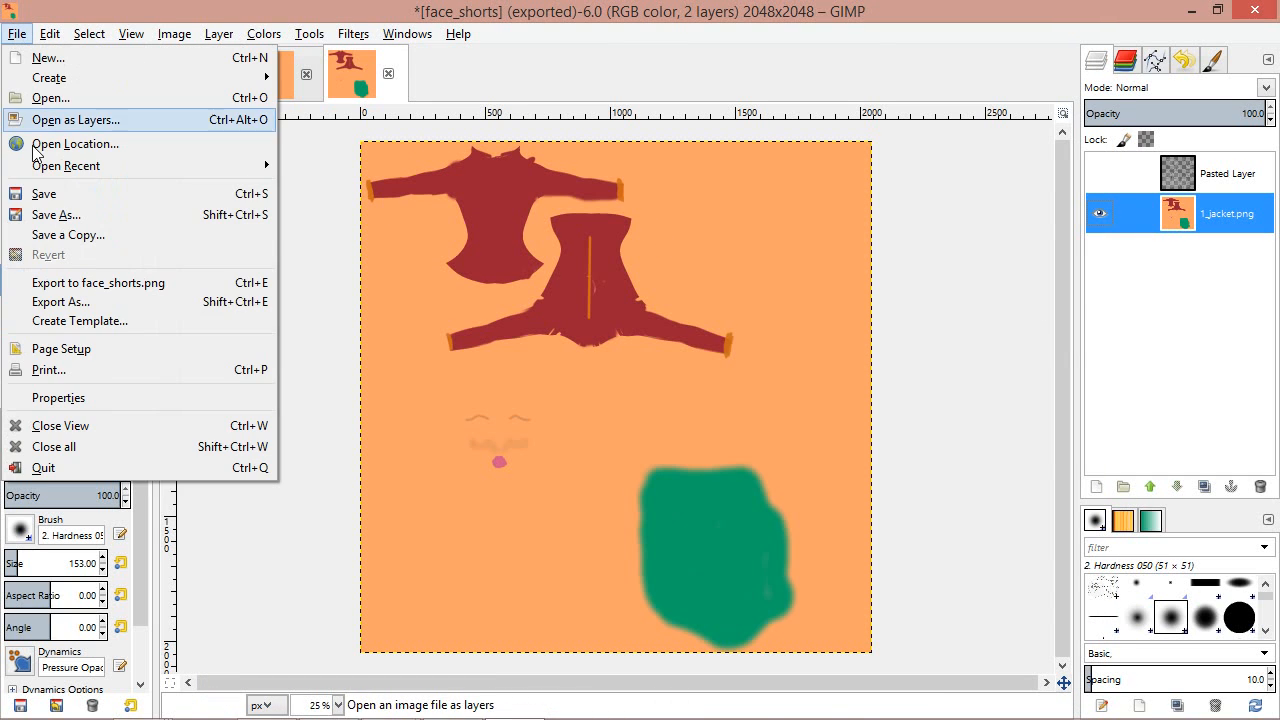
click(84, 305)
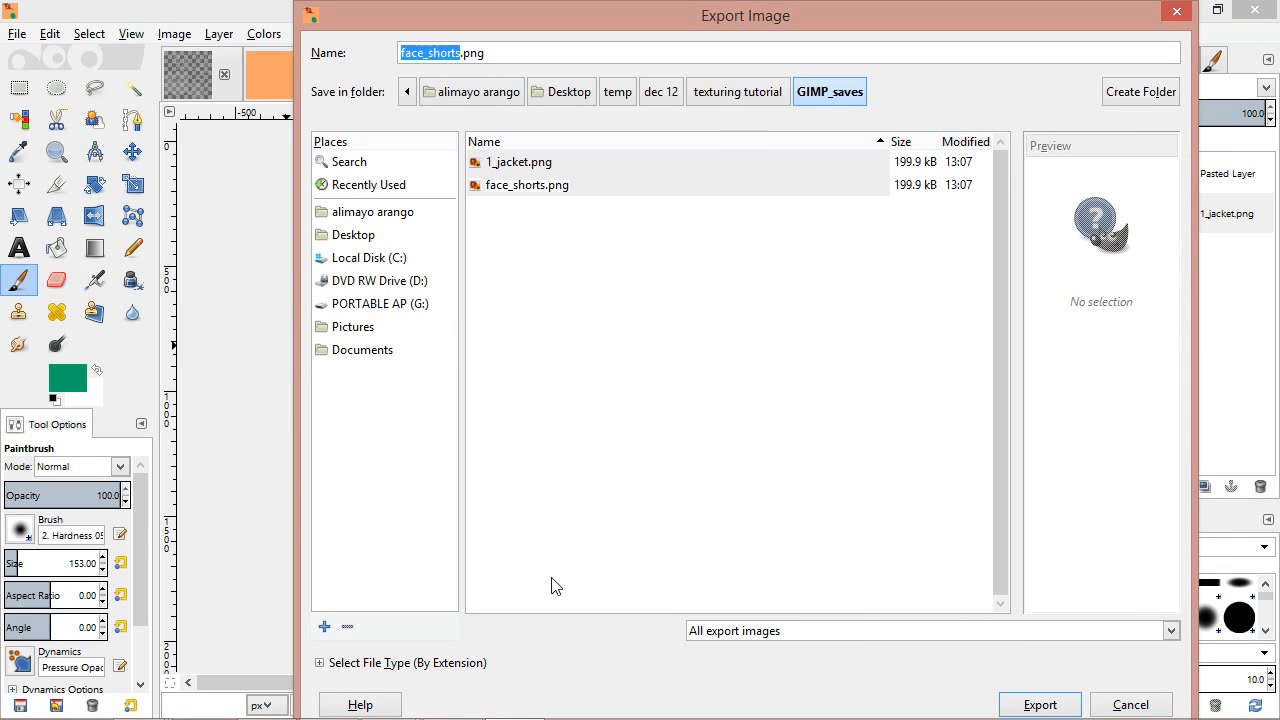
click(380, 663)
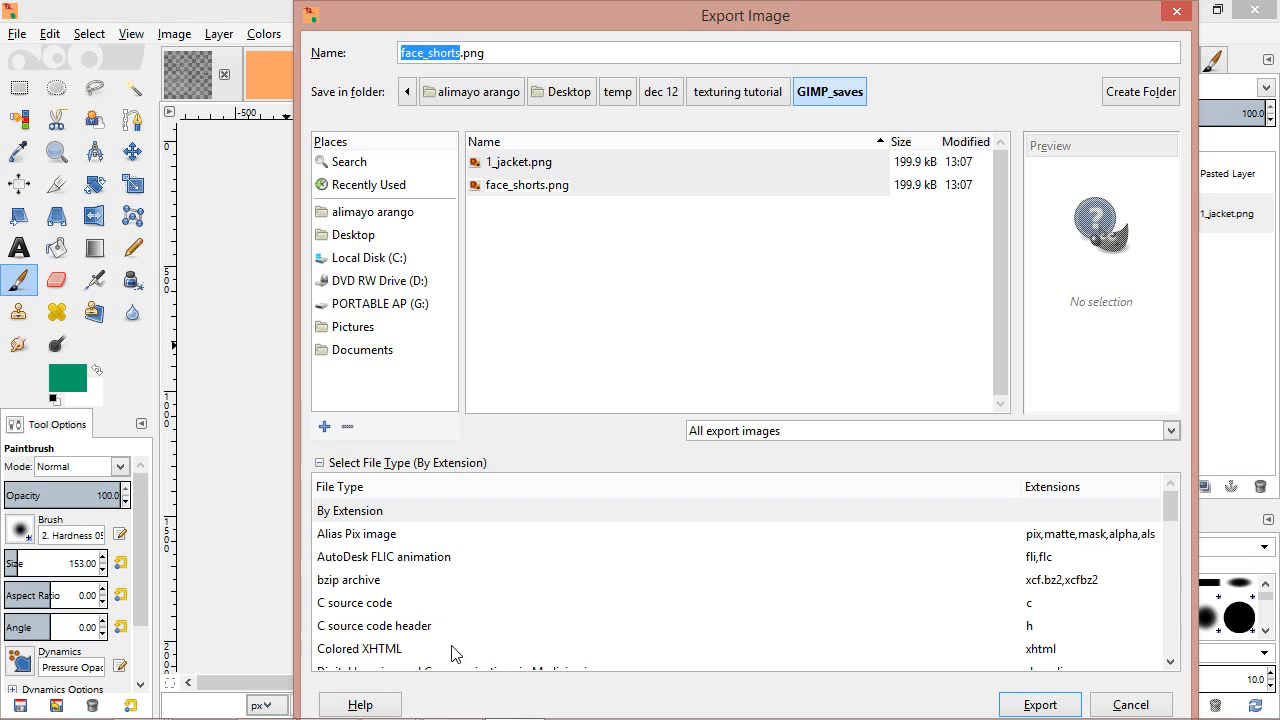
scroll(651, 574, down, 3)
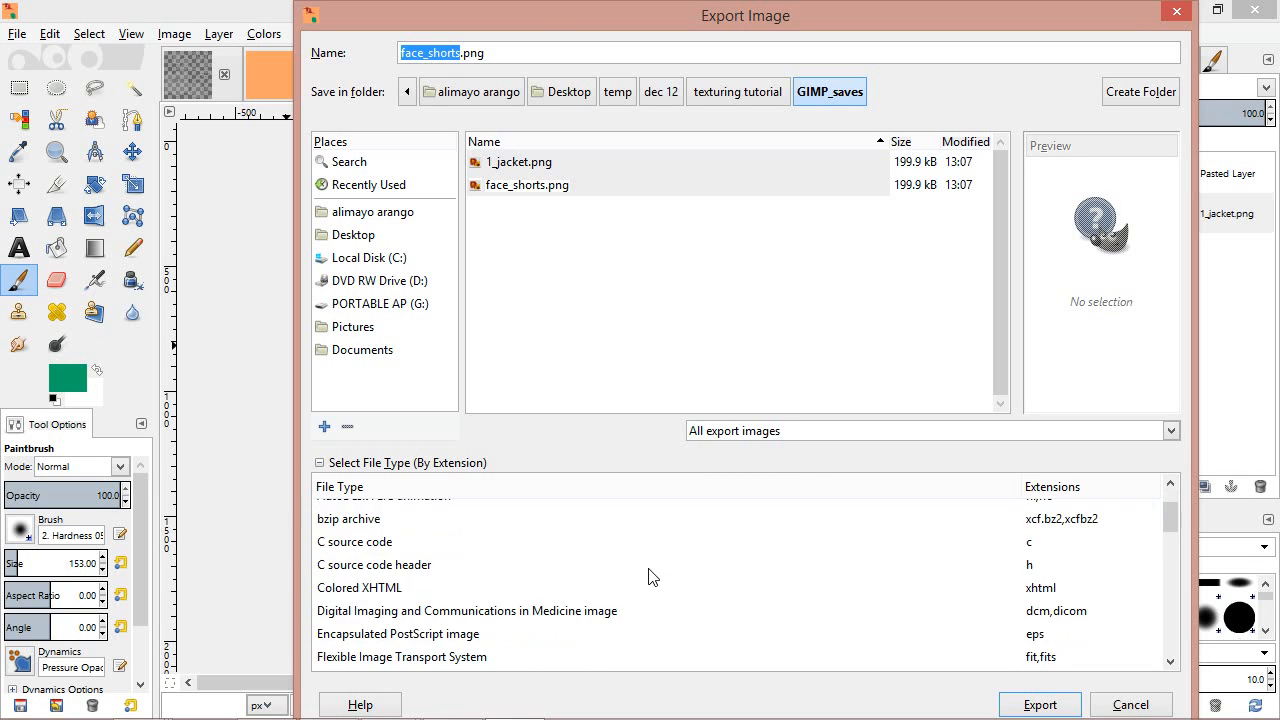
scroll(610, 565, down, 5)
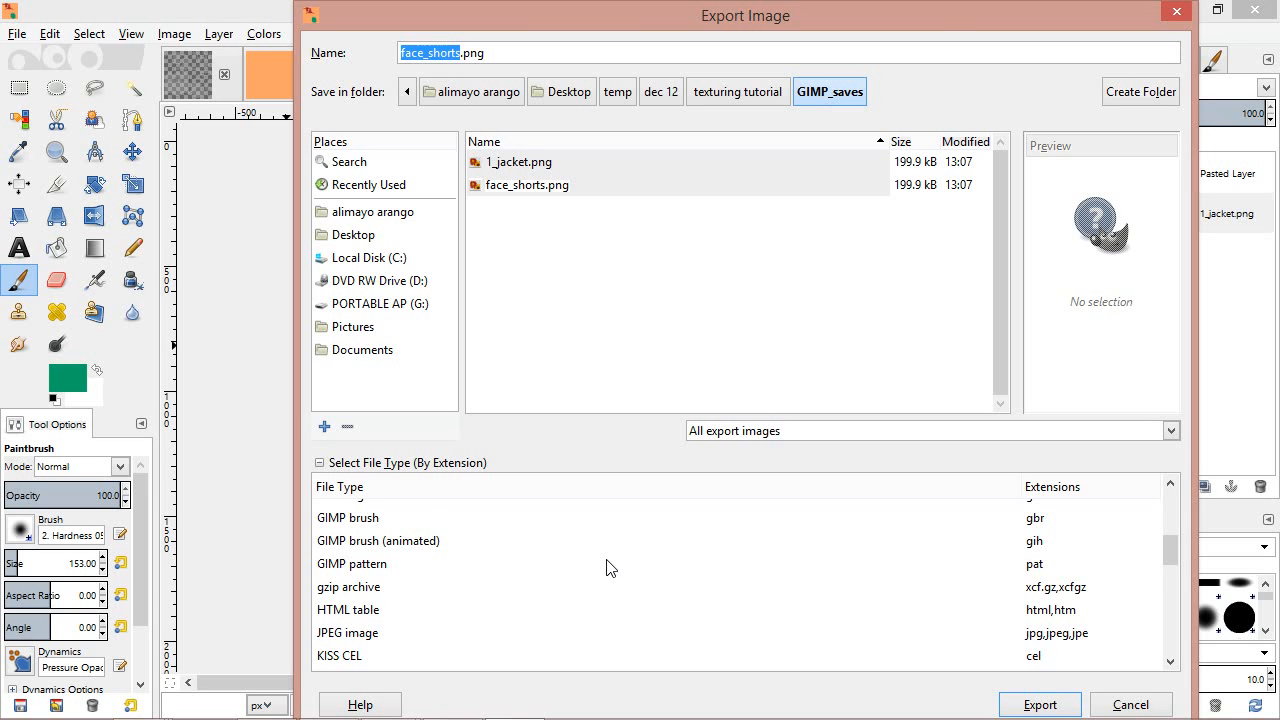
scroll(610, 567, down, 1)
scroll(615, 565, down, 6)
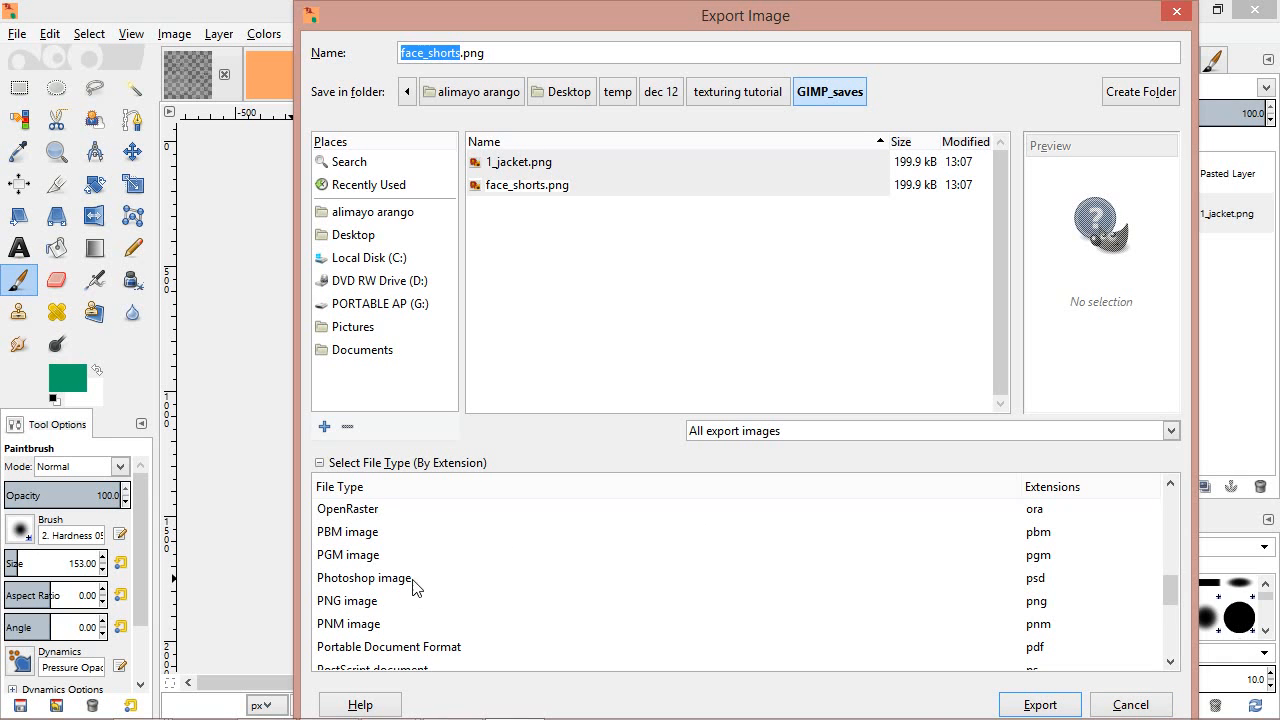
click(1131, 705)
Open the texture's export dialog, switch to Blender, leave its file browser and check the image path used by the flesh texture
click(16, 36)
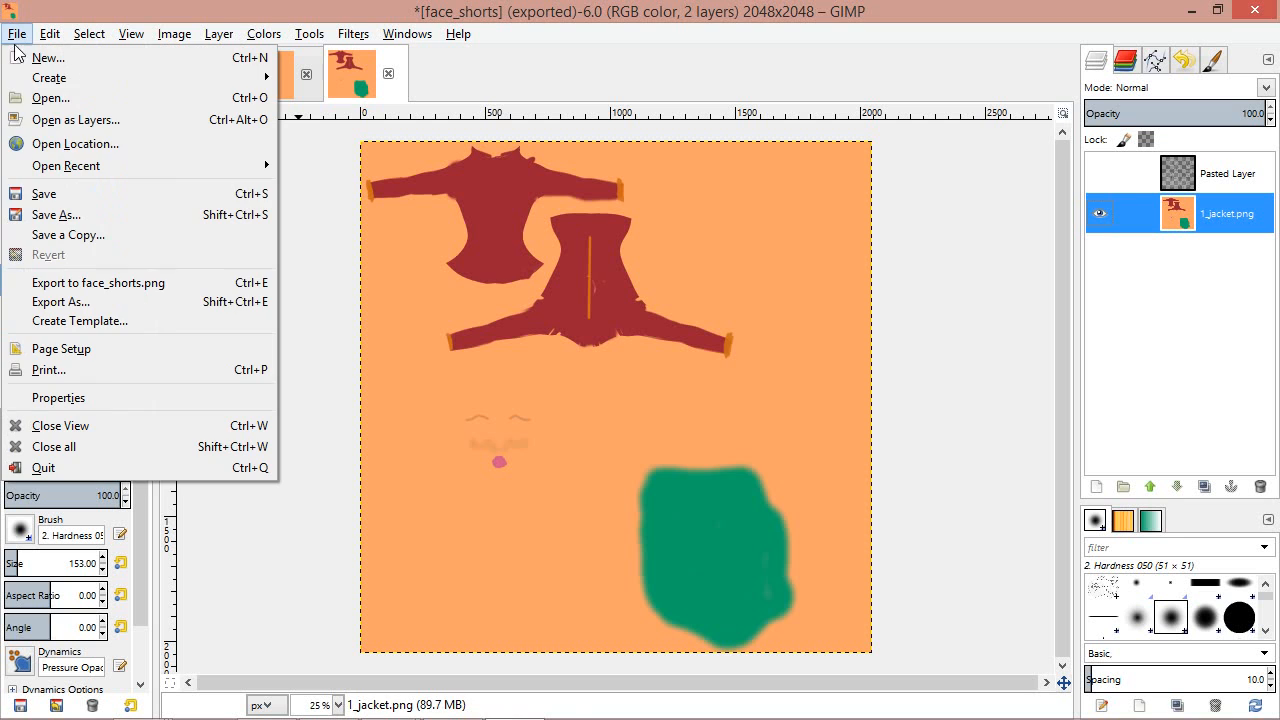
click(70, 301)
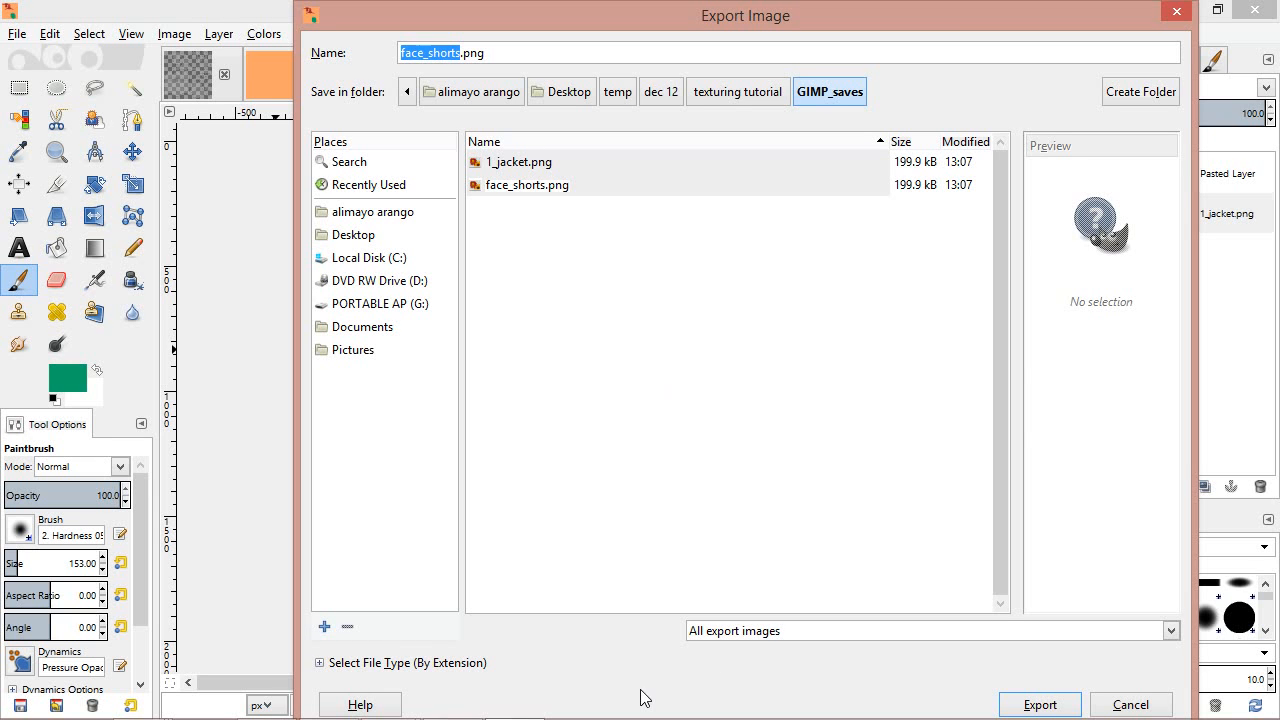
mouse_move(660, 712)
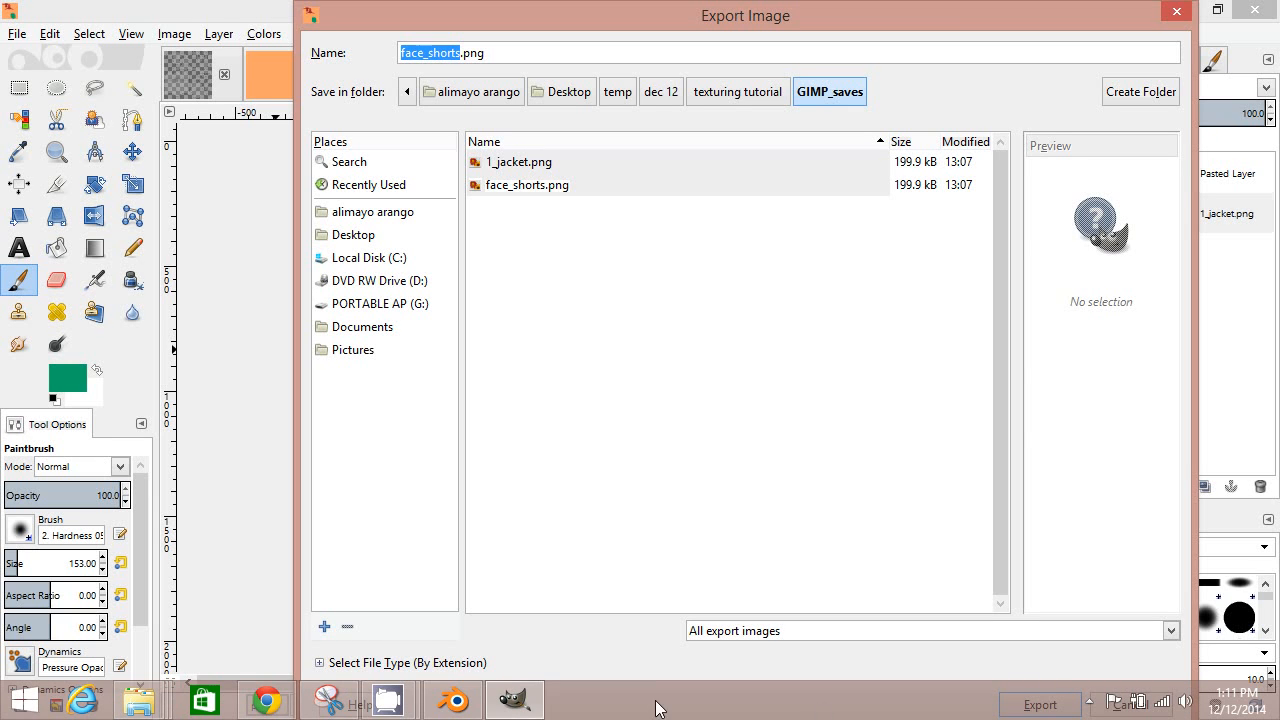
click(455, 703)
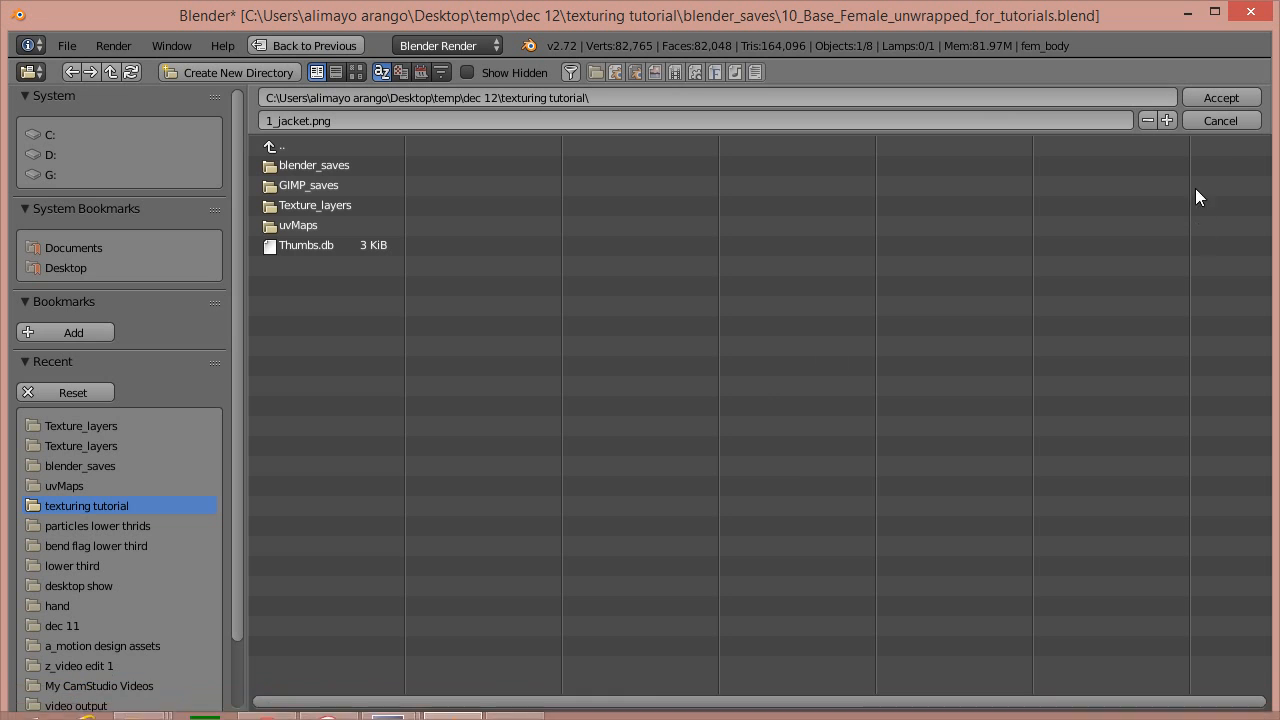
click(1212, 124)
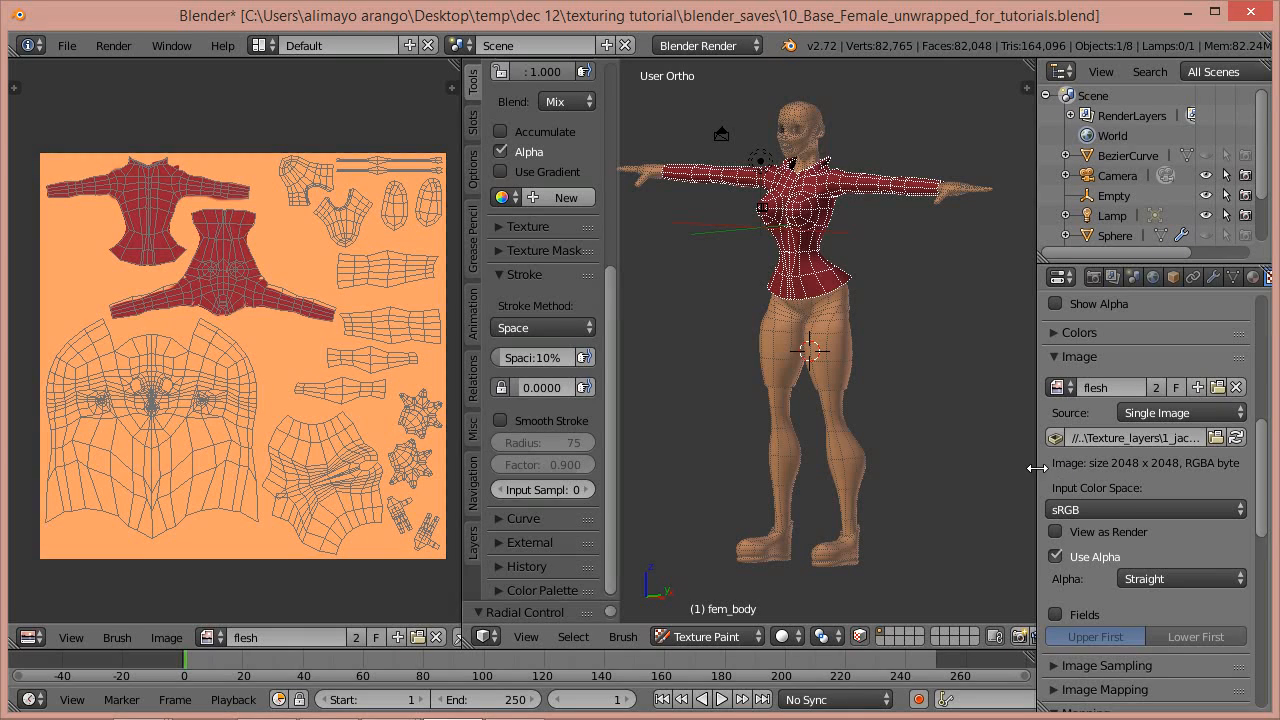
drag(1036, 470, 855, 470)
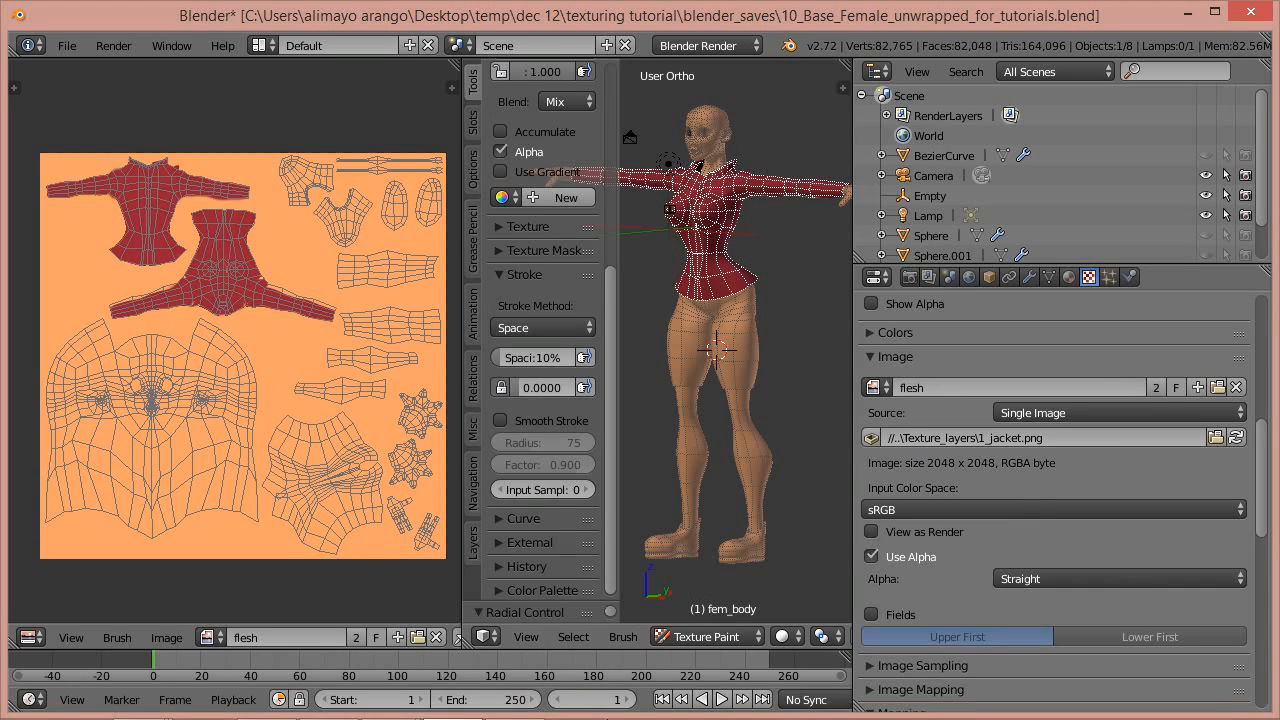
Switch to GIMP and export the painted texture as PNG to the Texture_layers folder, replacing 1_jacket.png with the default options
mouse_move(523, 711)
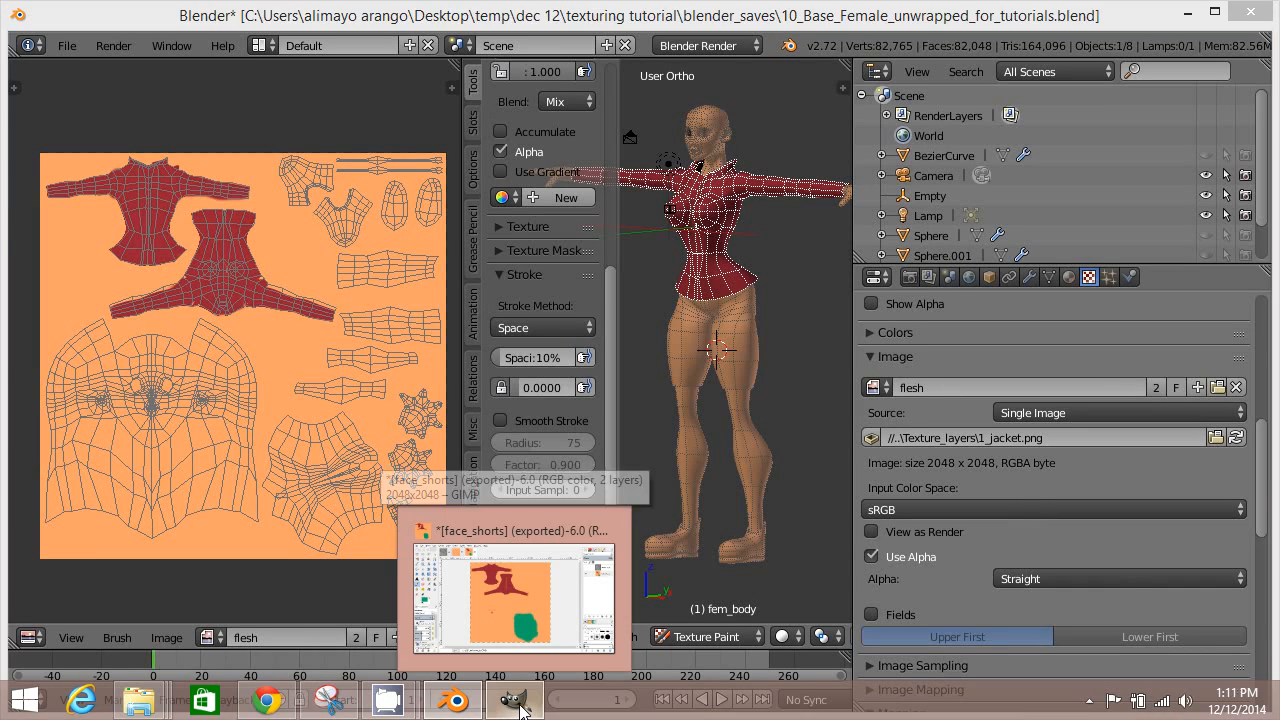
click(508, 604)
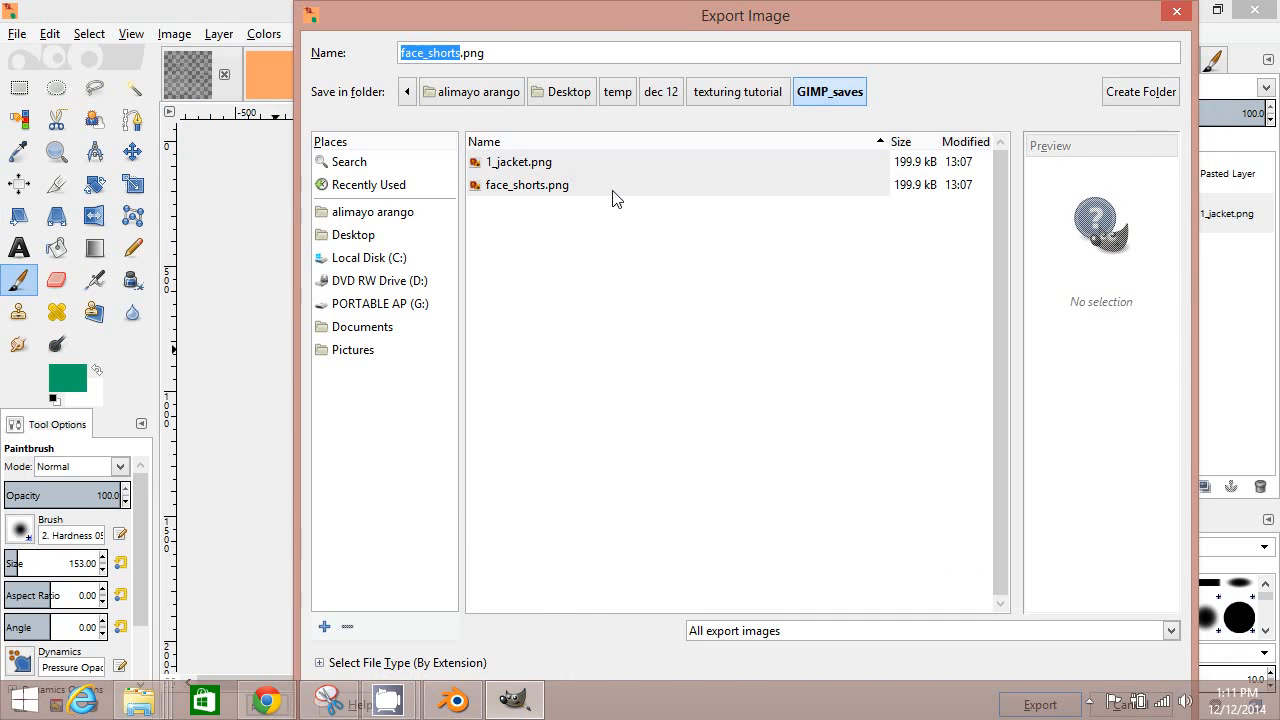
click(745, 98)
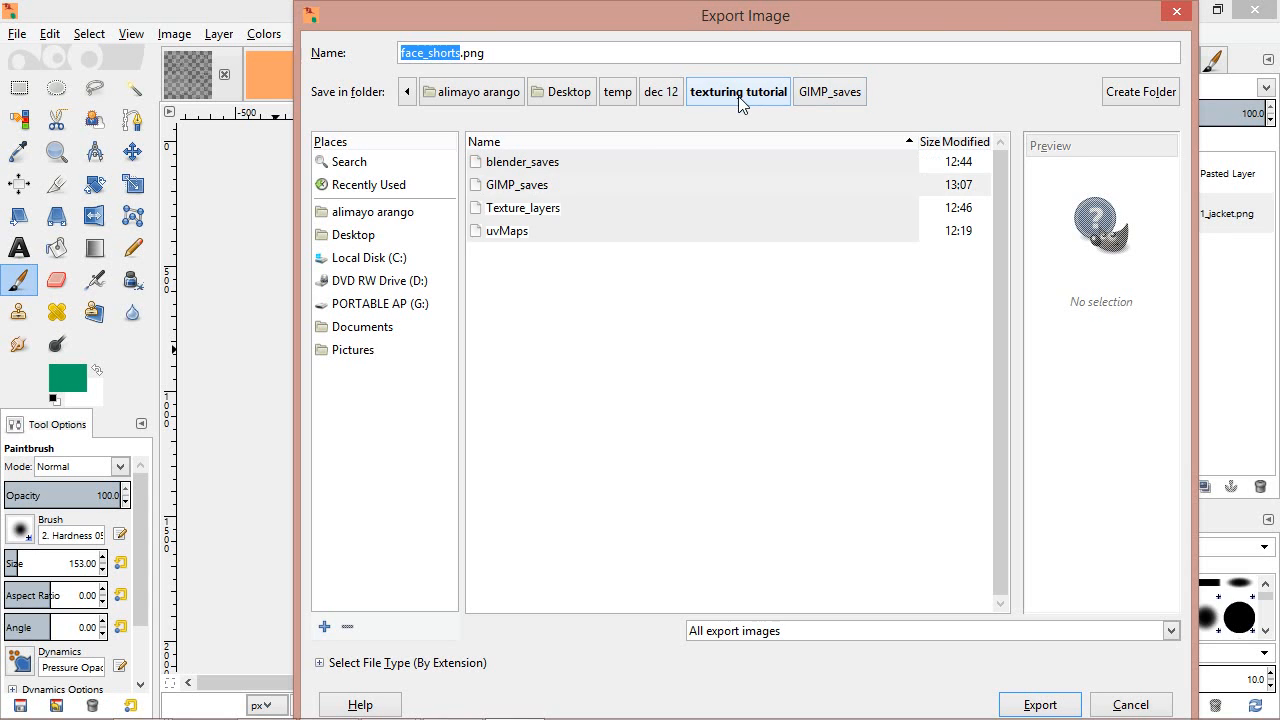
click(525, 209)
double_click(543, 209)
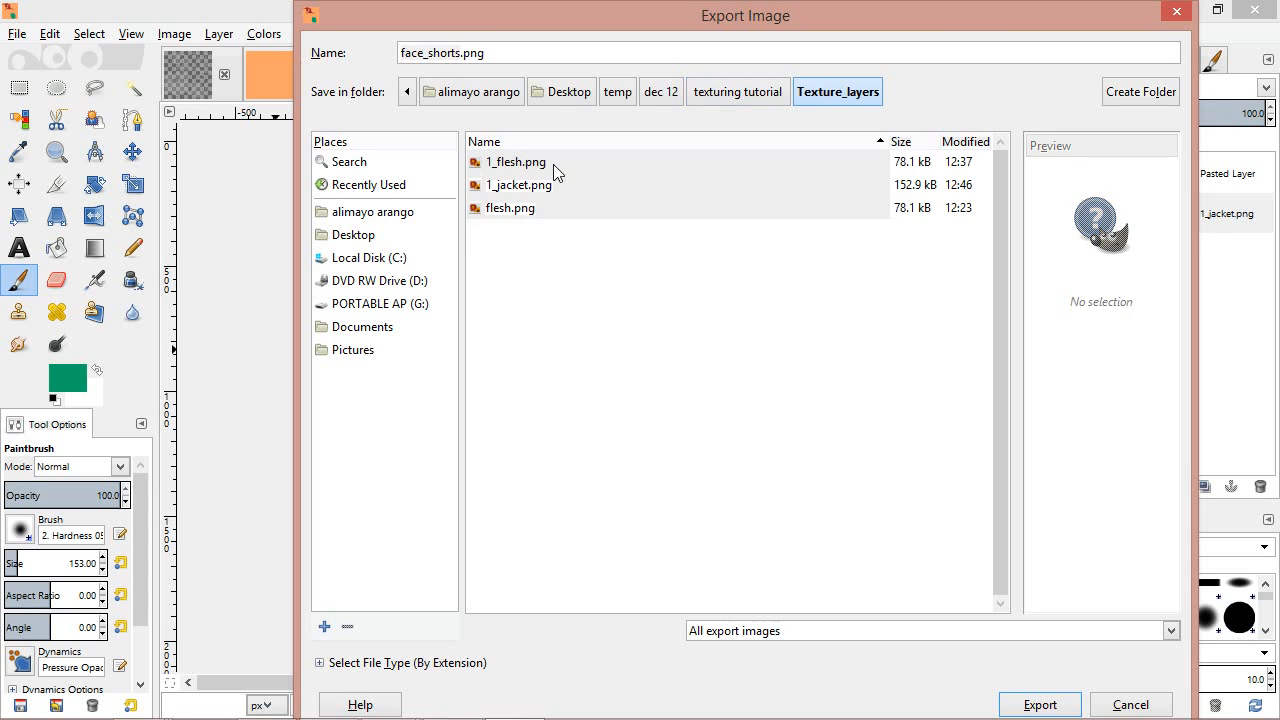
click(490, 186)
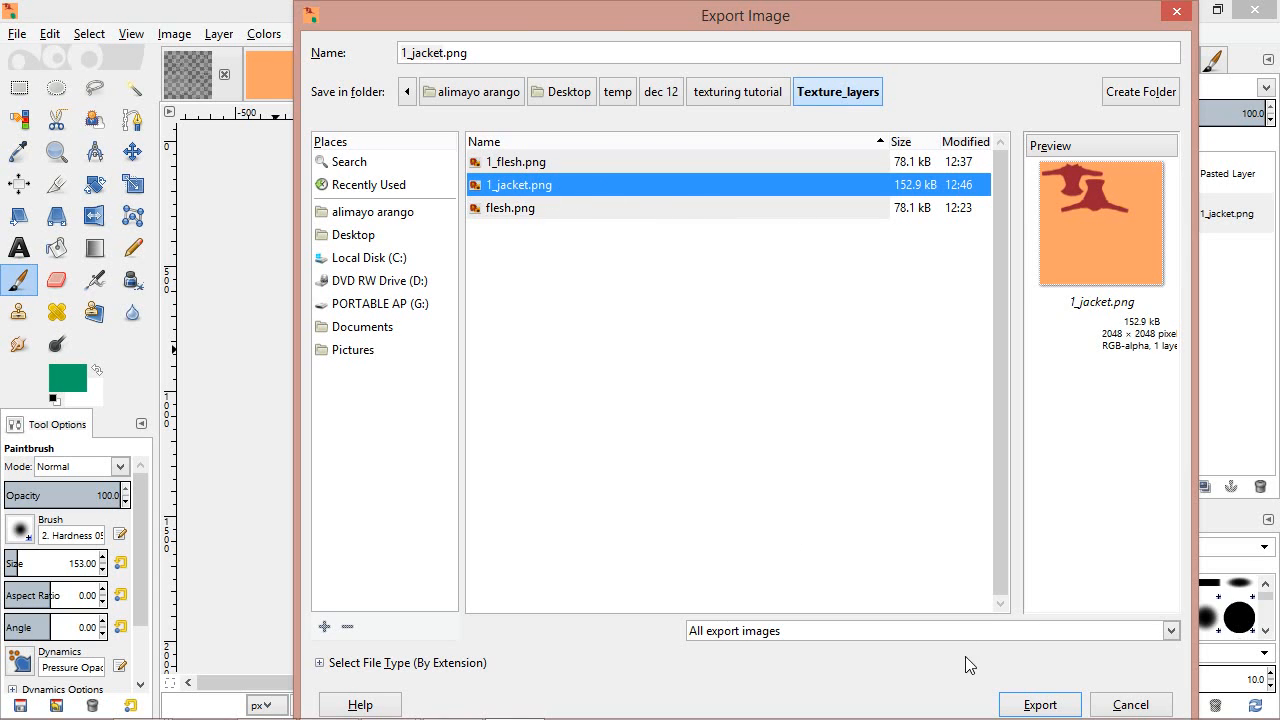
click(1044, 705)
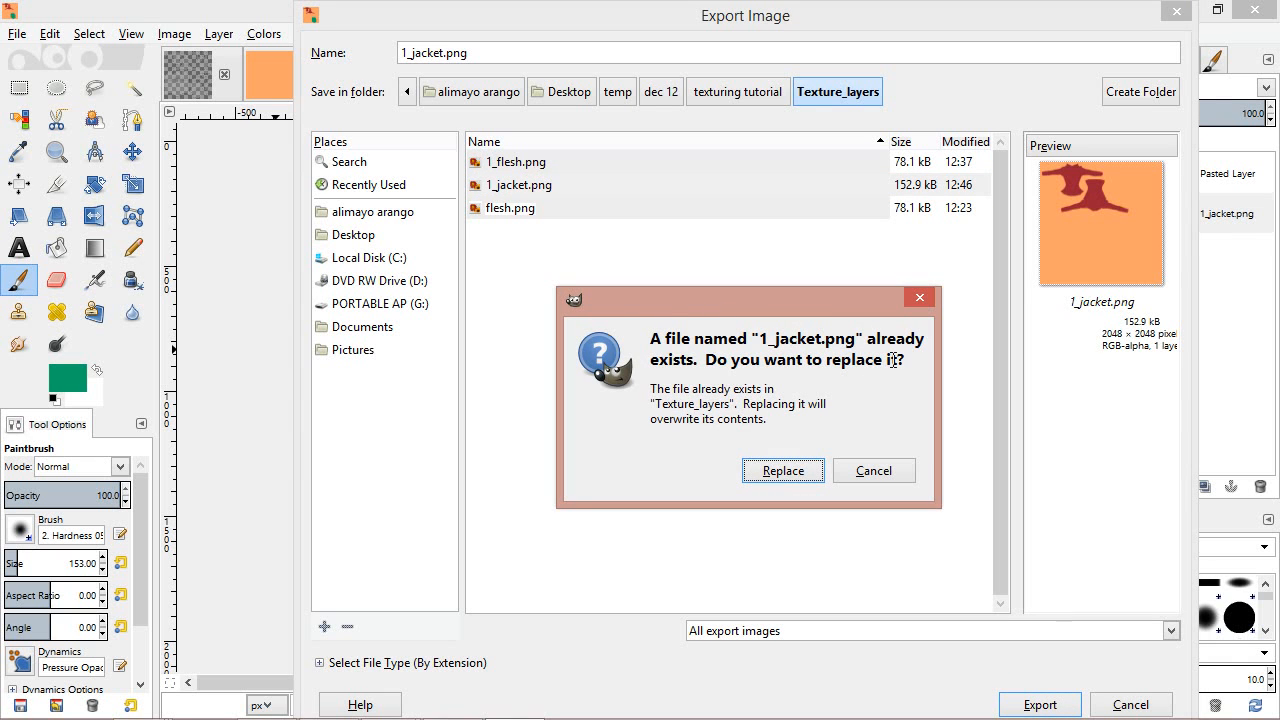
click(797, 483)
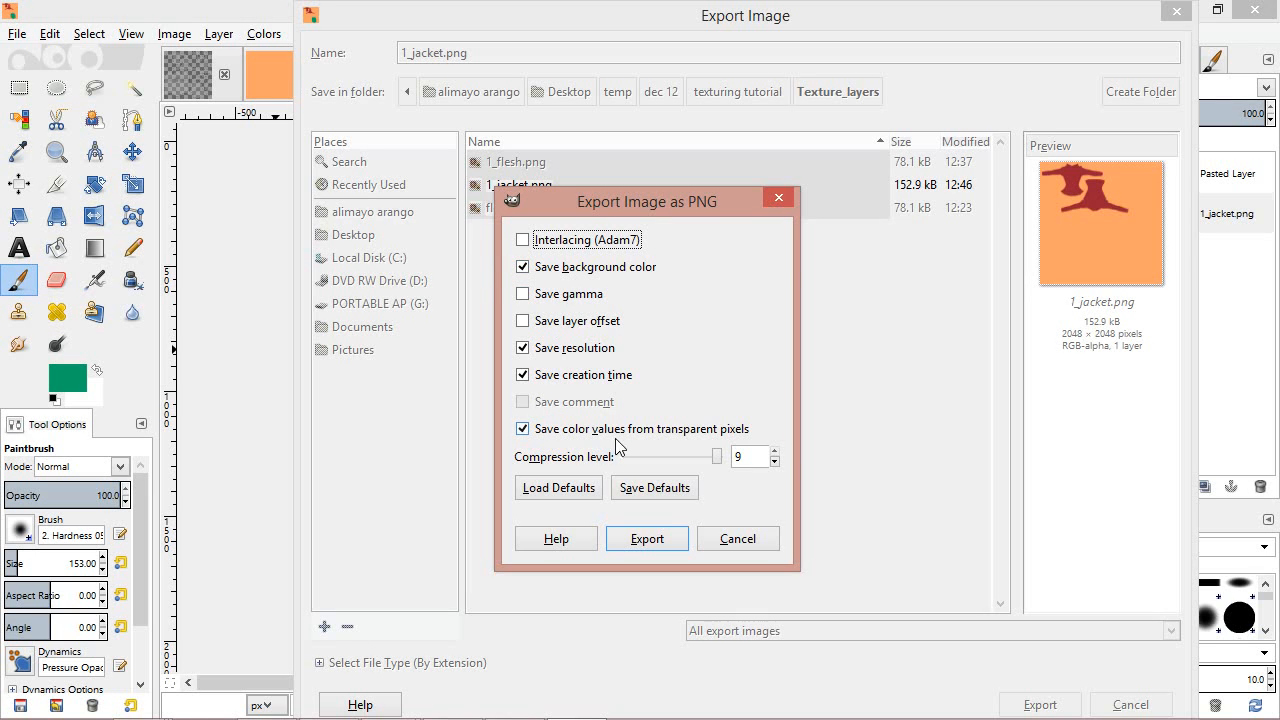
click(647, 539)
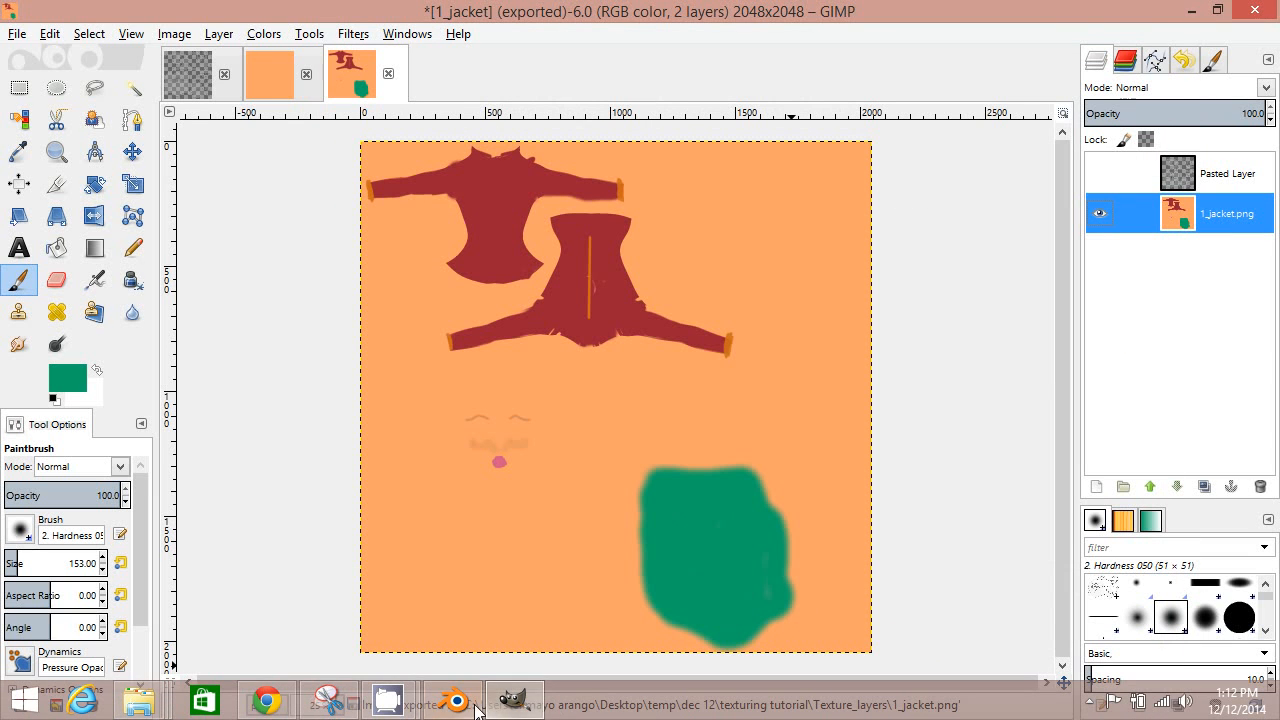
Switch to Blender, widen the 3D view beside the texture properties and reload the flesh image from disk
click(453, 699)
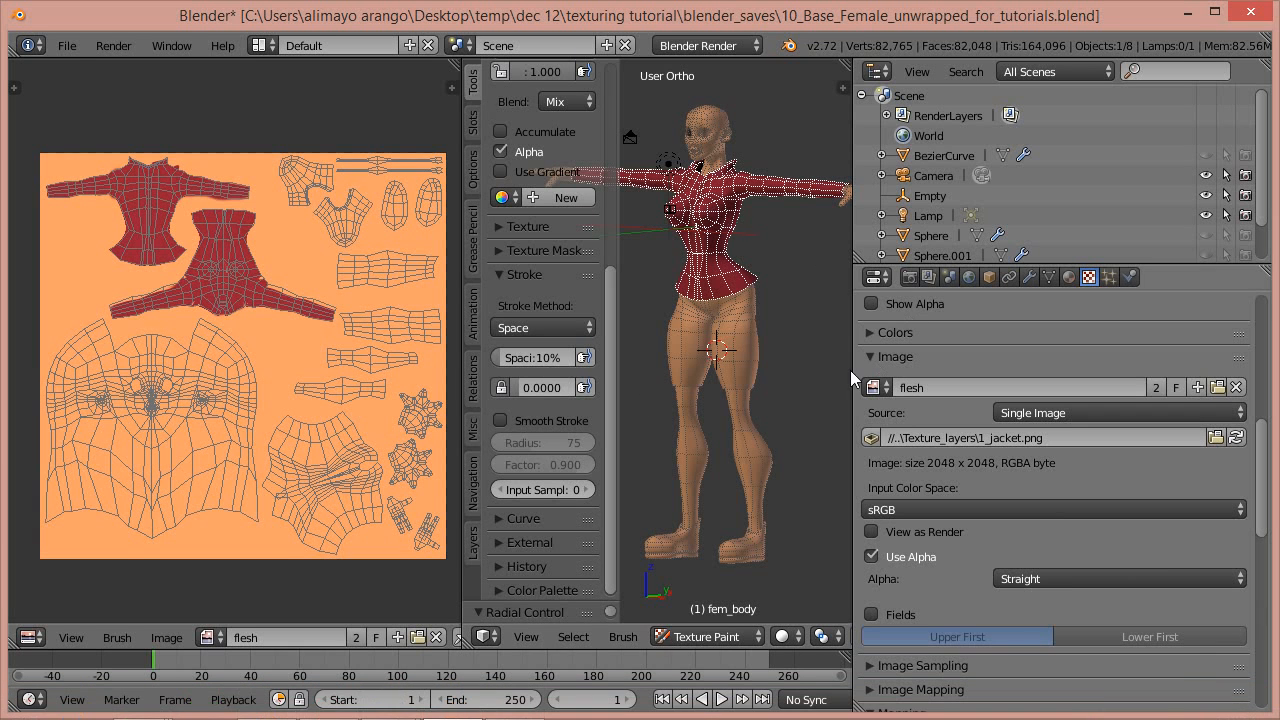
drag(854, 471, 1034, 456)
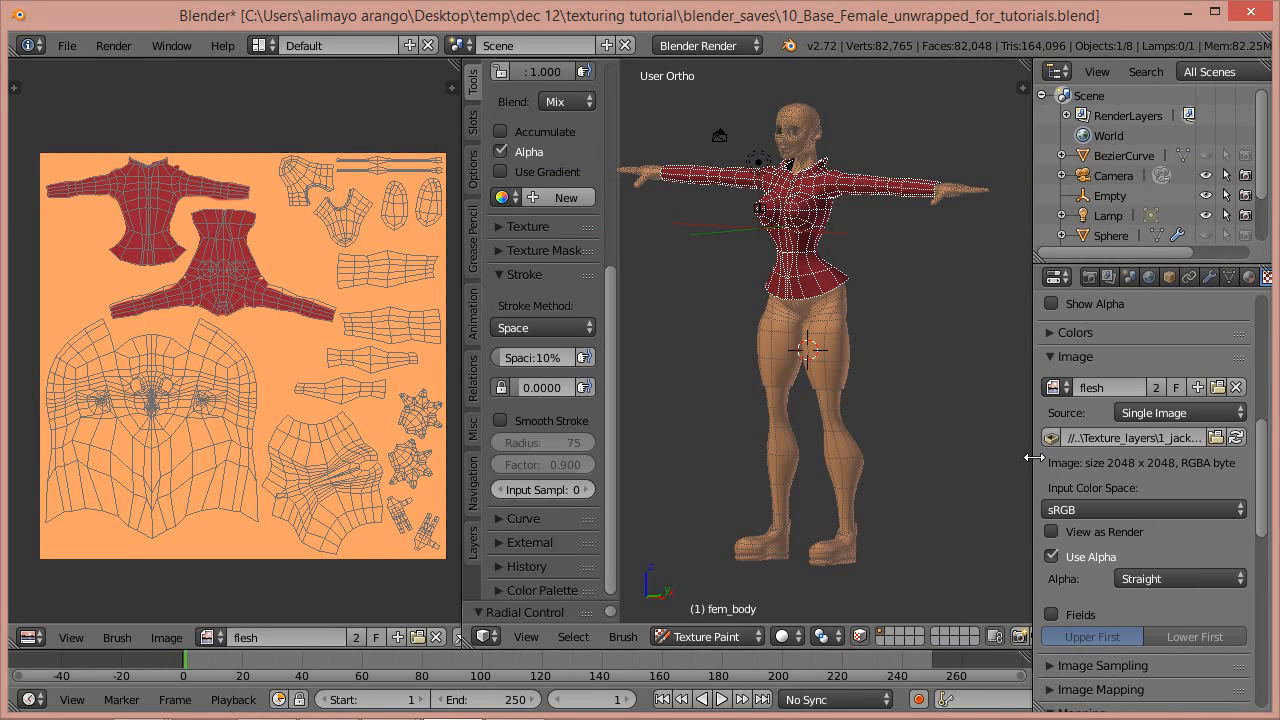
click(1237, 440)
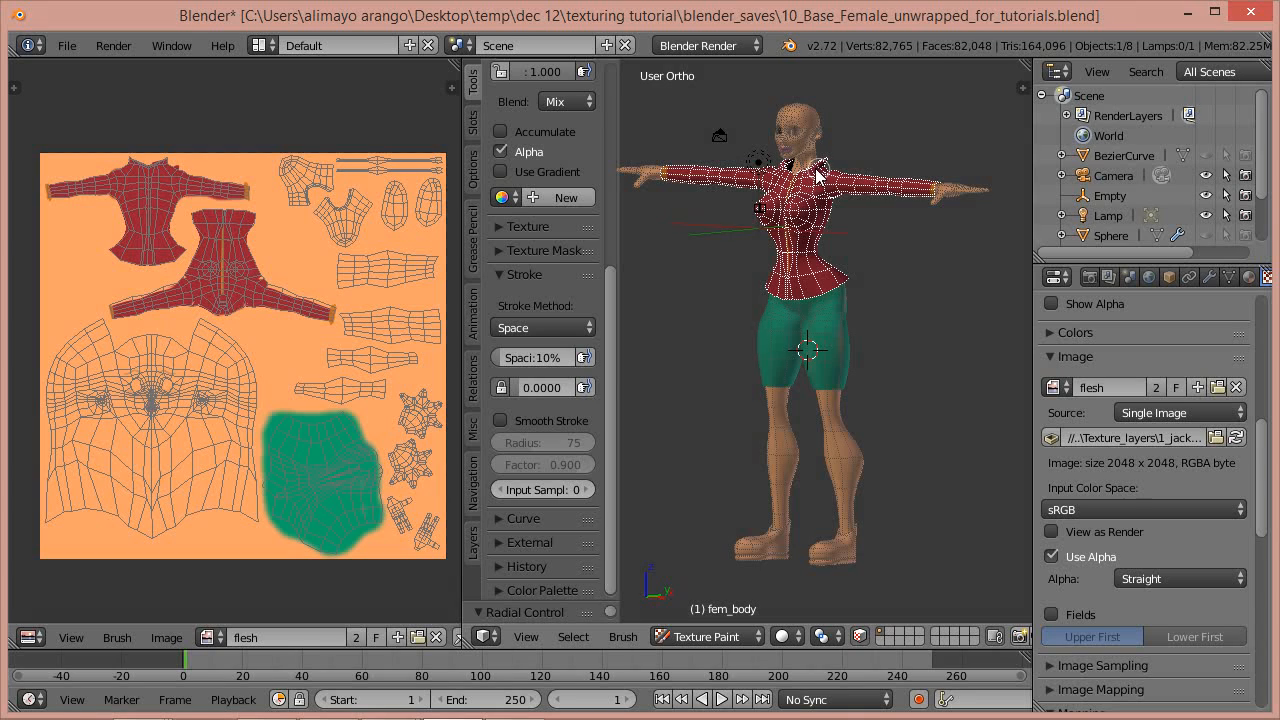
Turn off face selection masking and inspect the textured face, jacket zipper and shorts on the model from the front
middle_drag(797, 277, 882, 290)
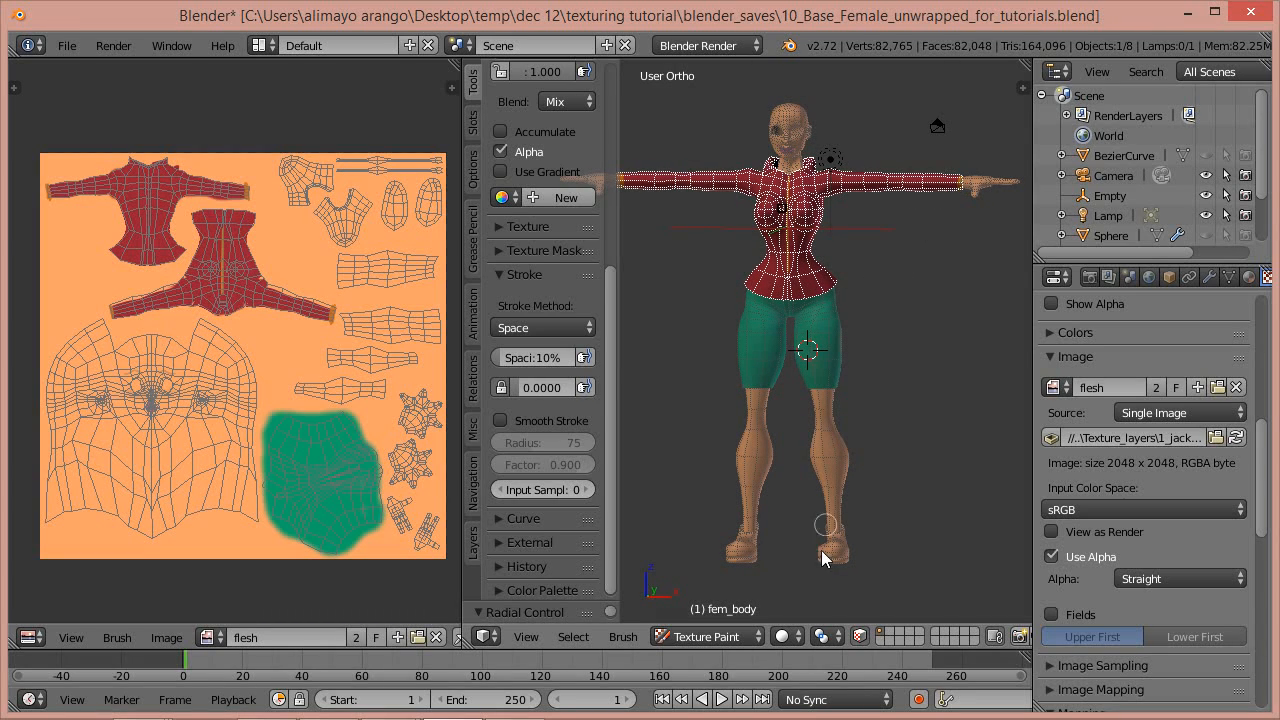
click(860, 637)
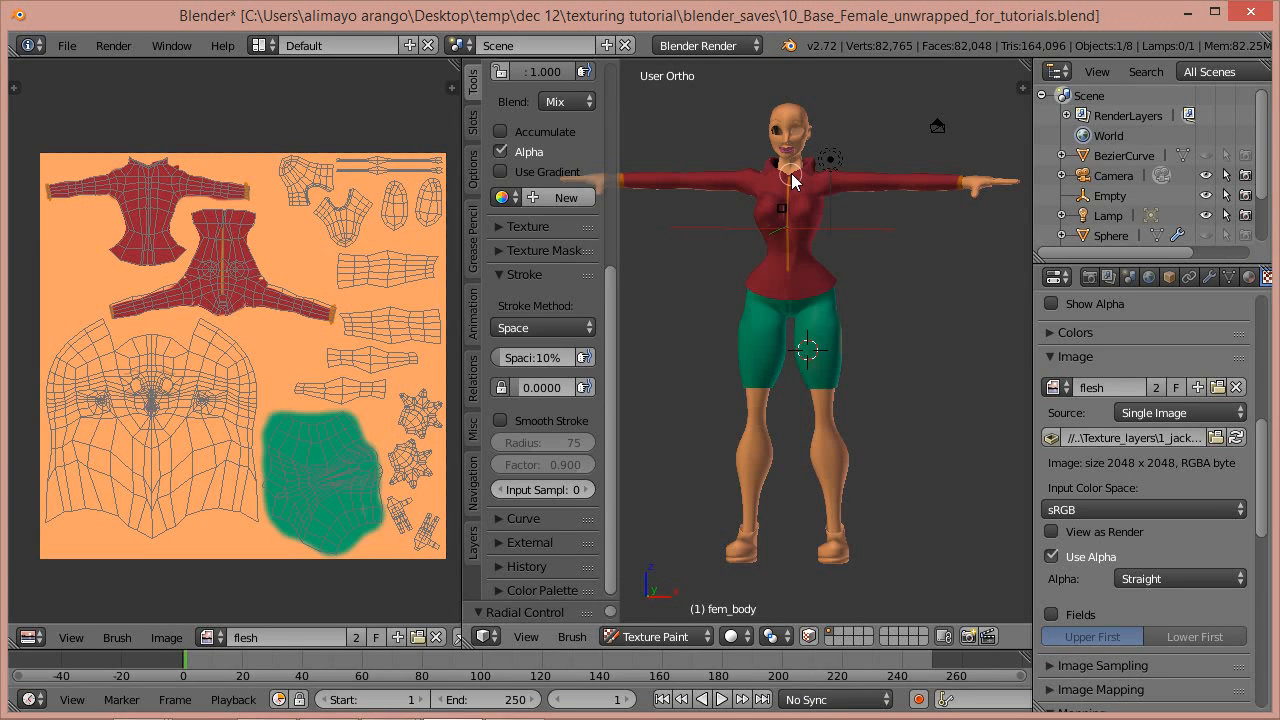
scroll(792, 180, up, 2)
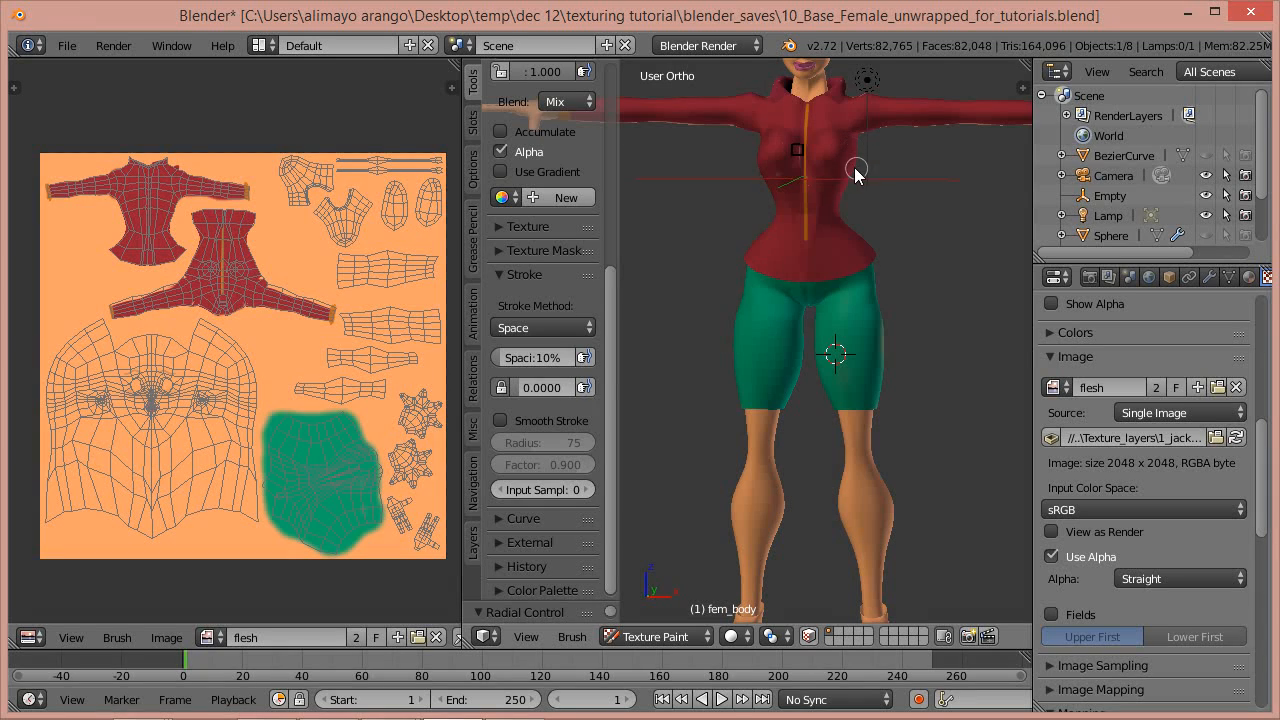
scroll(847, 255, down, 2)
scroll(825, 270, up, 1)
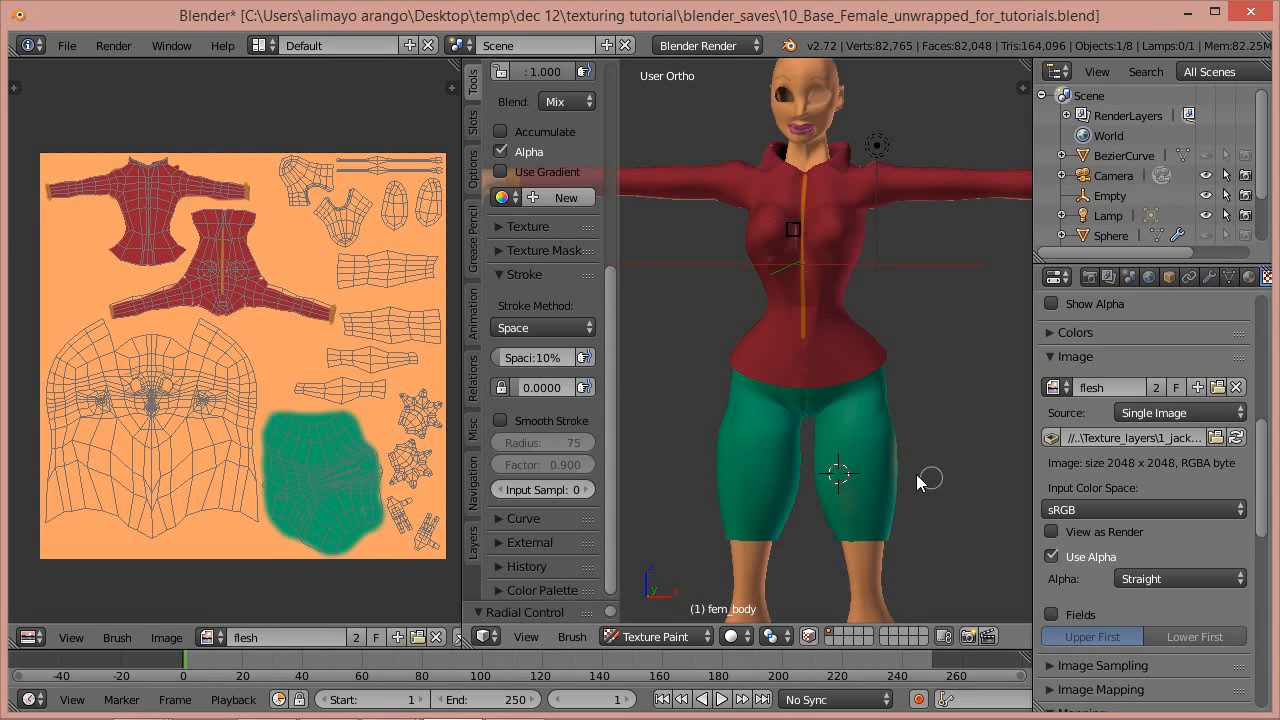
mouse_move(386, 706)
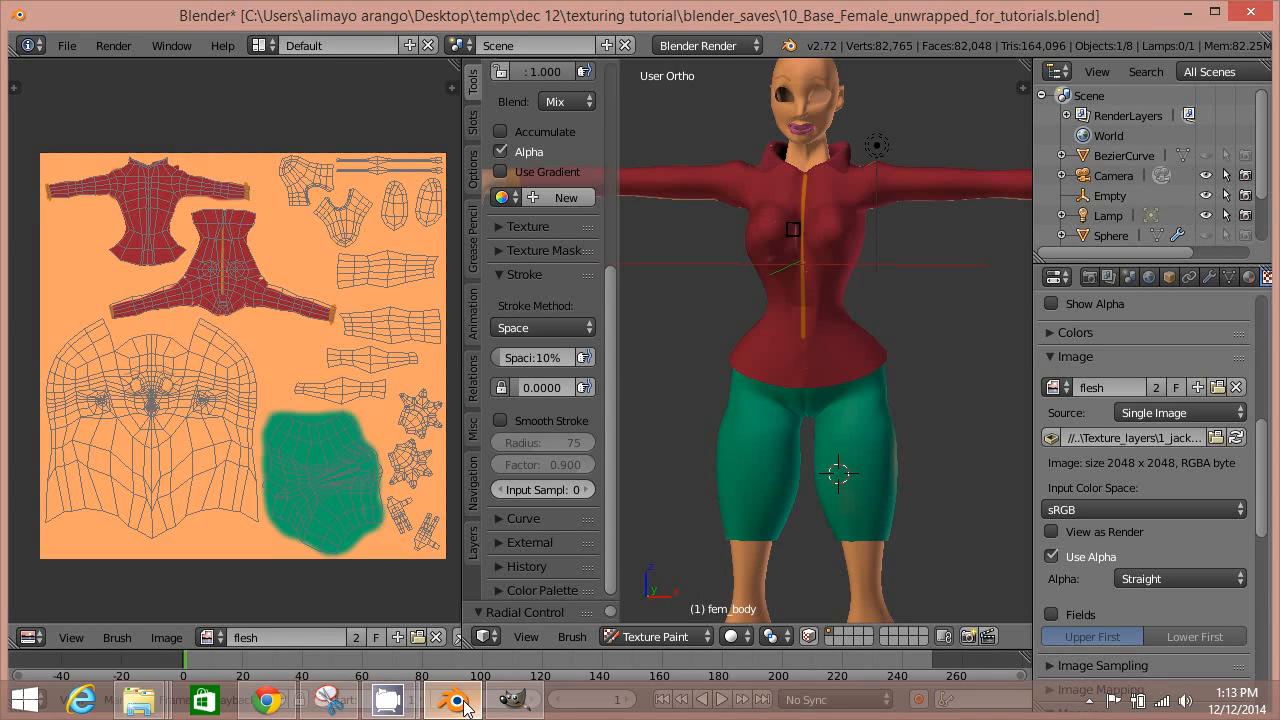
click(513, 701)
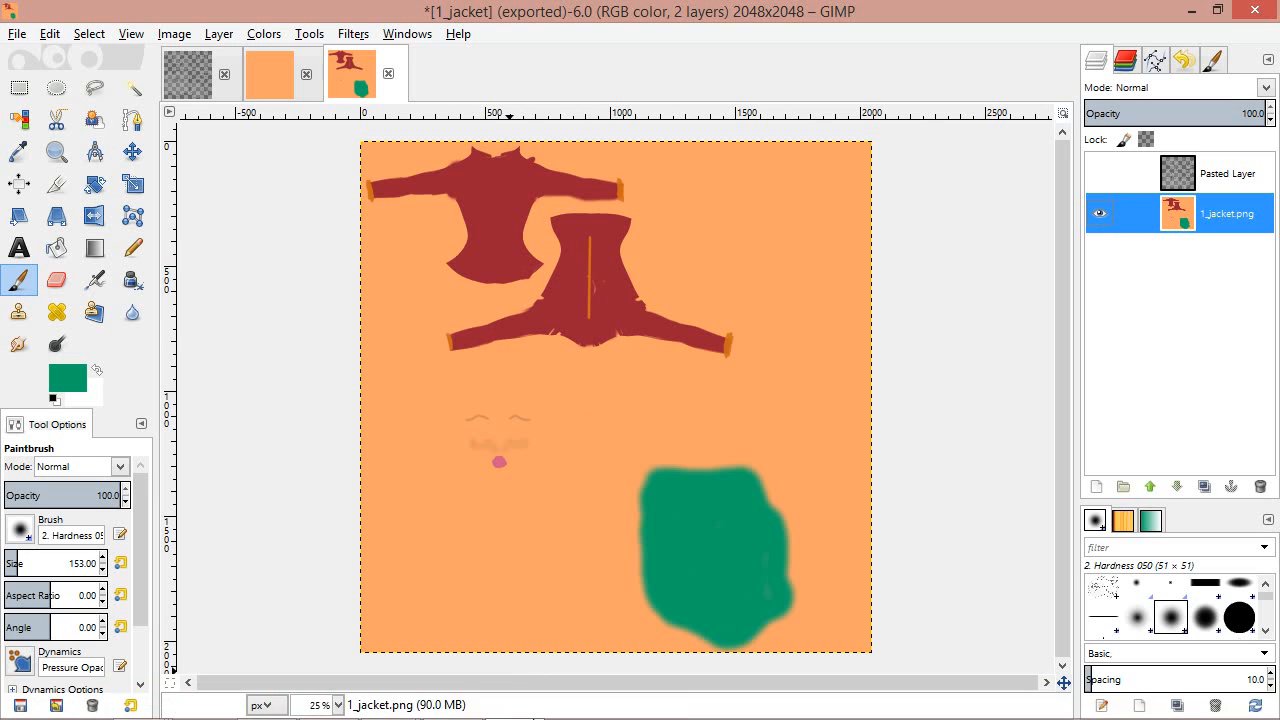
mouse_move(455, 705)
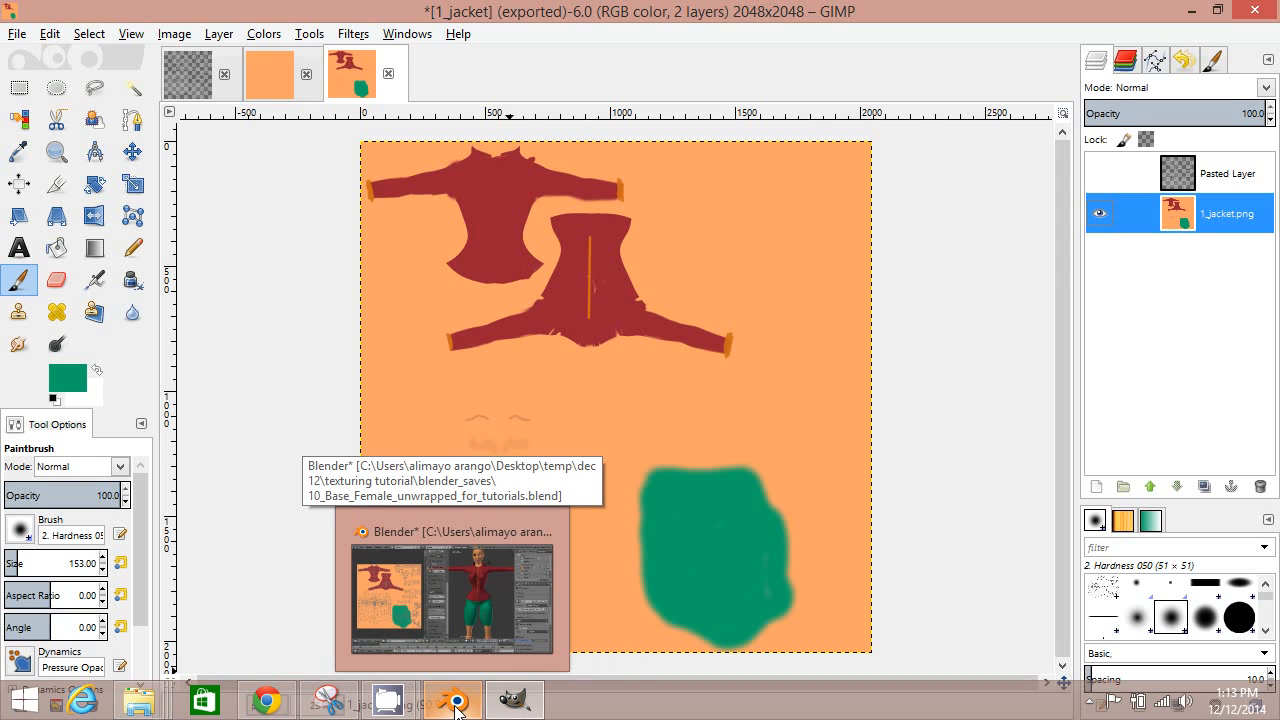
click(455, 705)
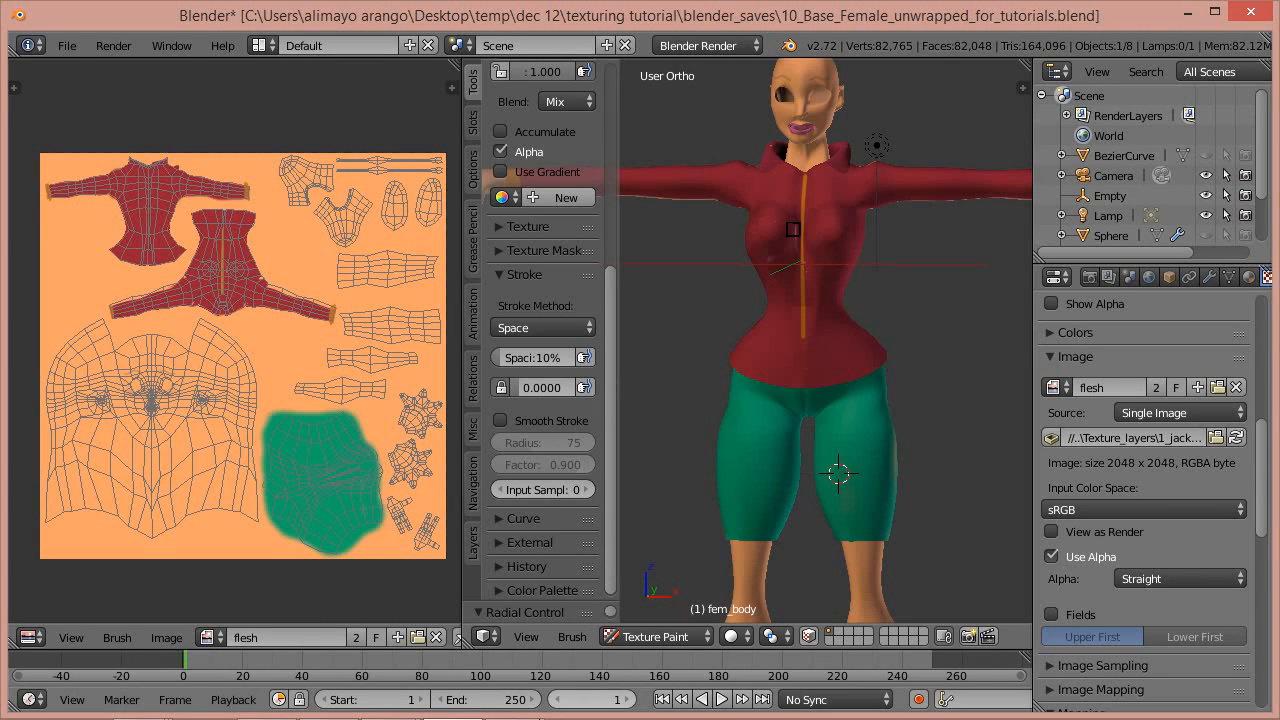
Switch to GIMP and show the UV layout layer over the texture
click(513, 700)
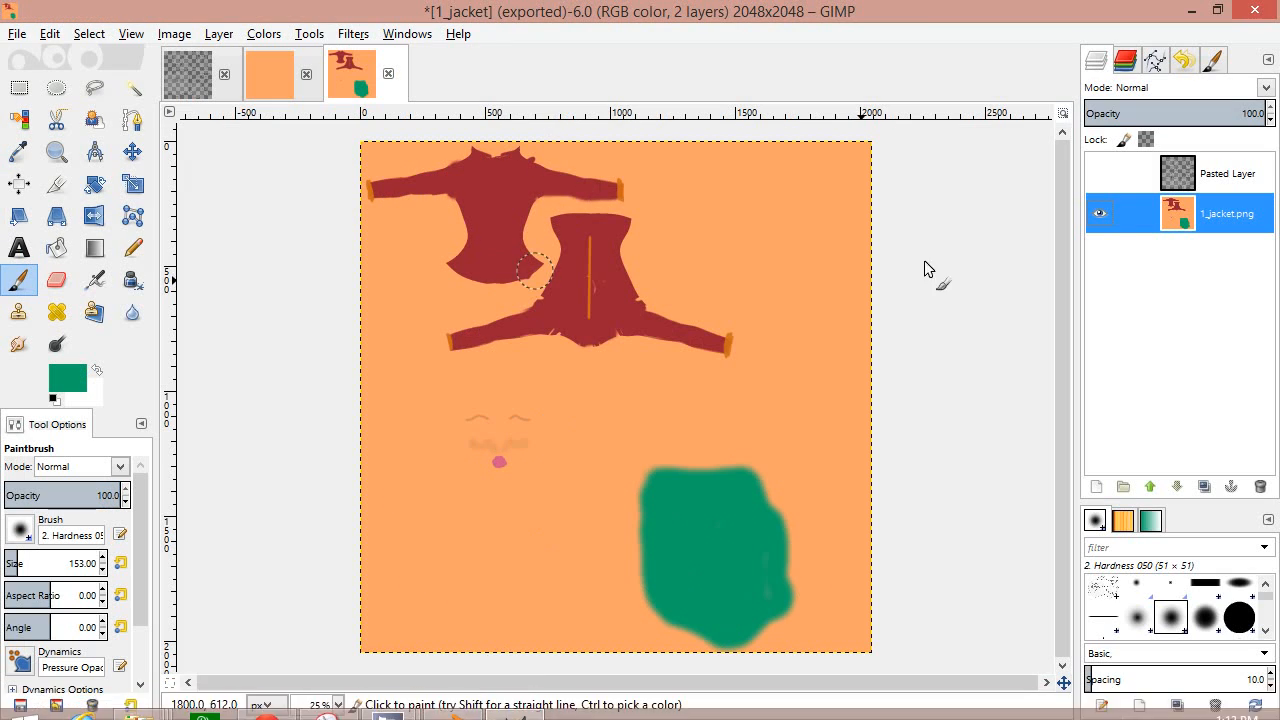
click(1099, 174)
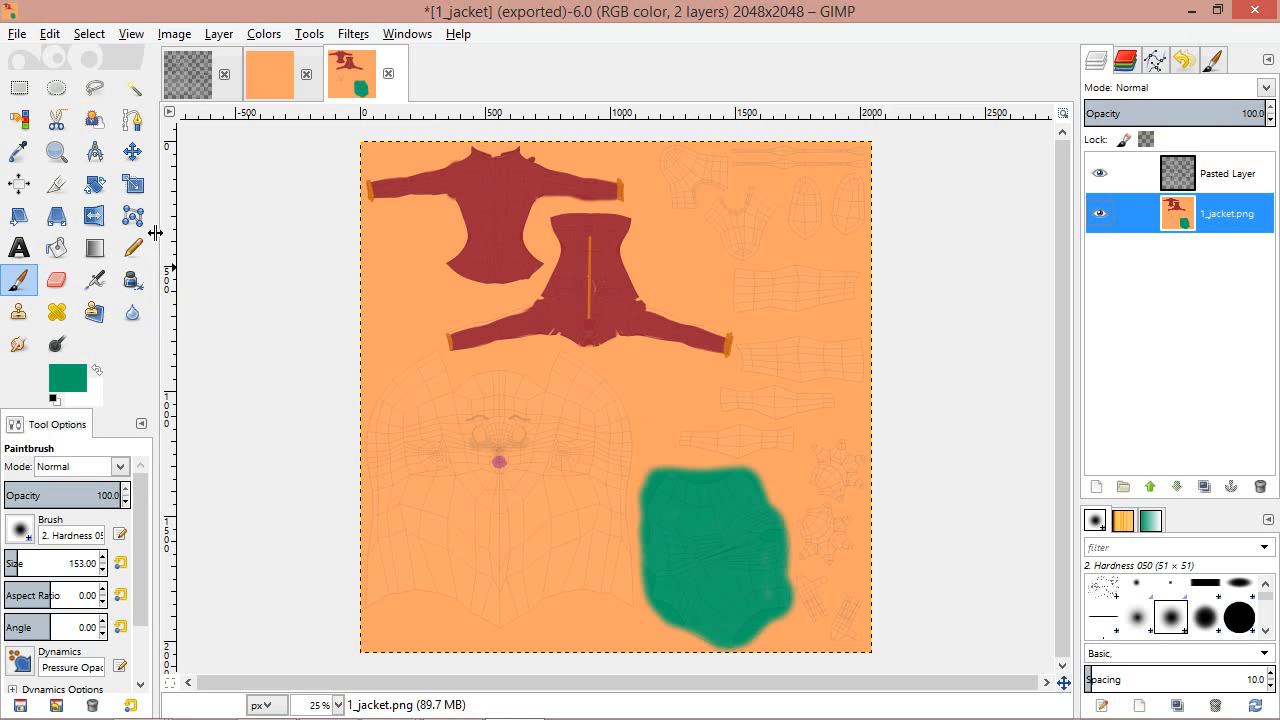
Set the foreground colour to bright blue with RGB values 11, 163, 241 and the paintbrush opacity to 41
click(68, 382)
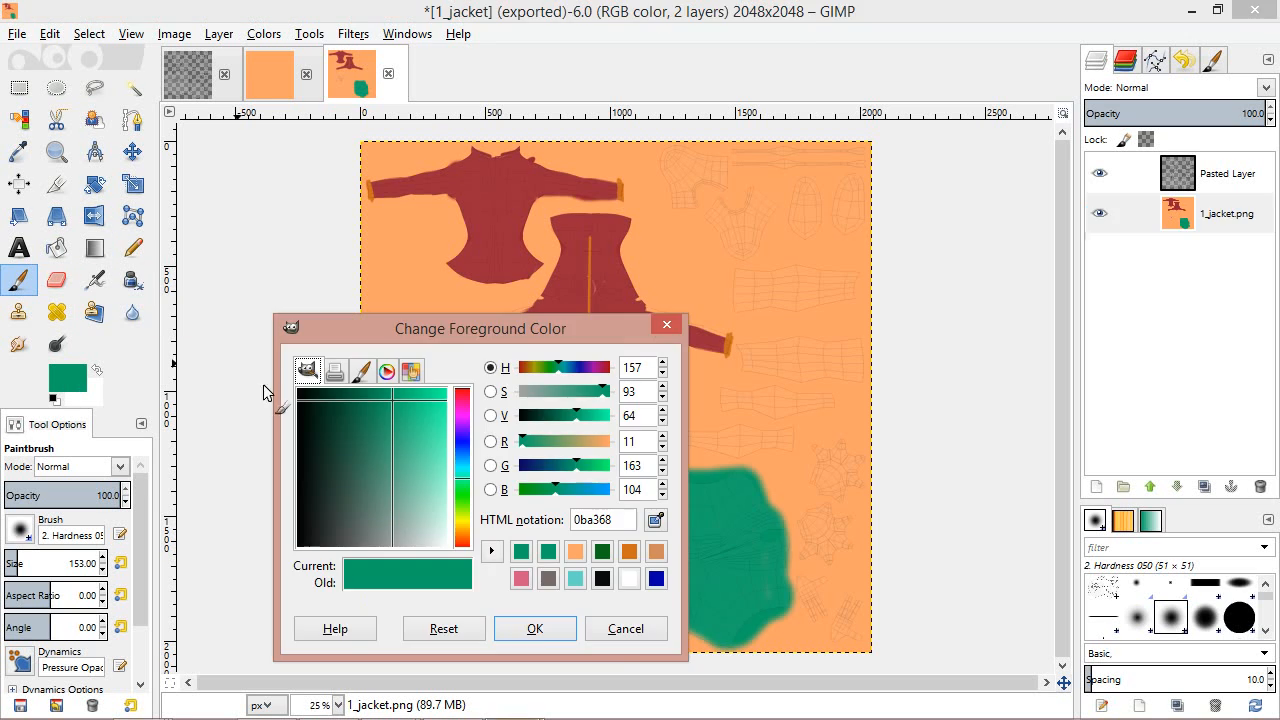
click(601, 490)
drag(604, 497, 606, 495)
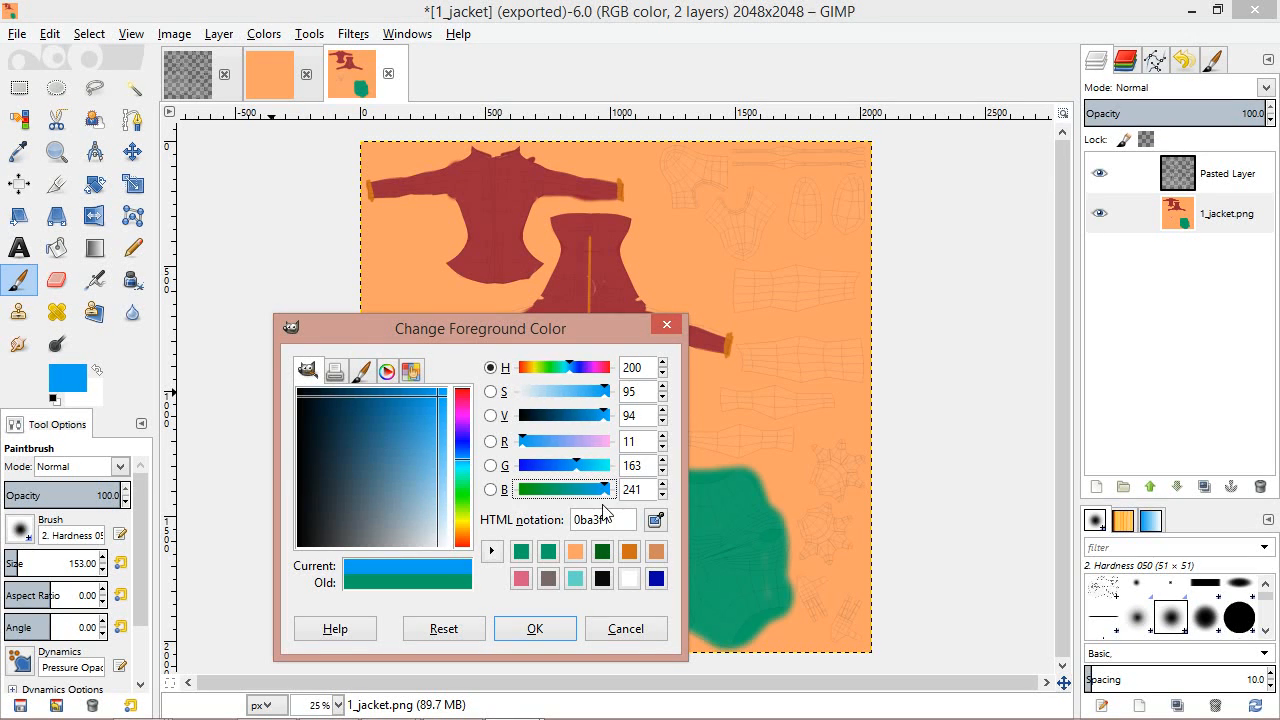
click(535, 628)
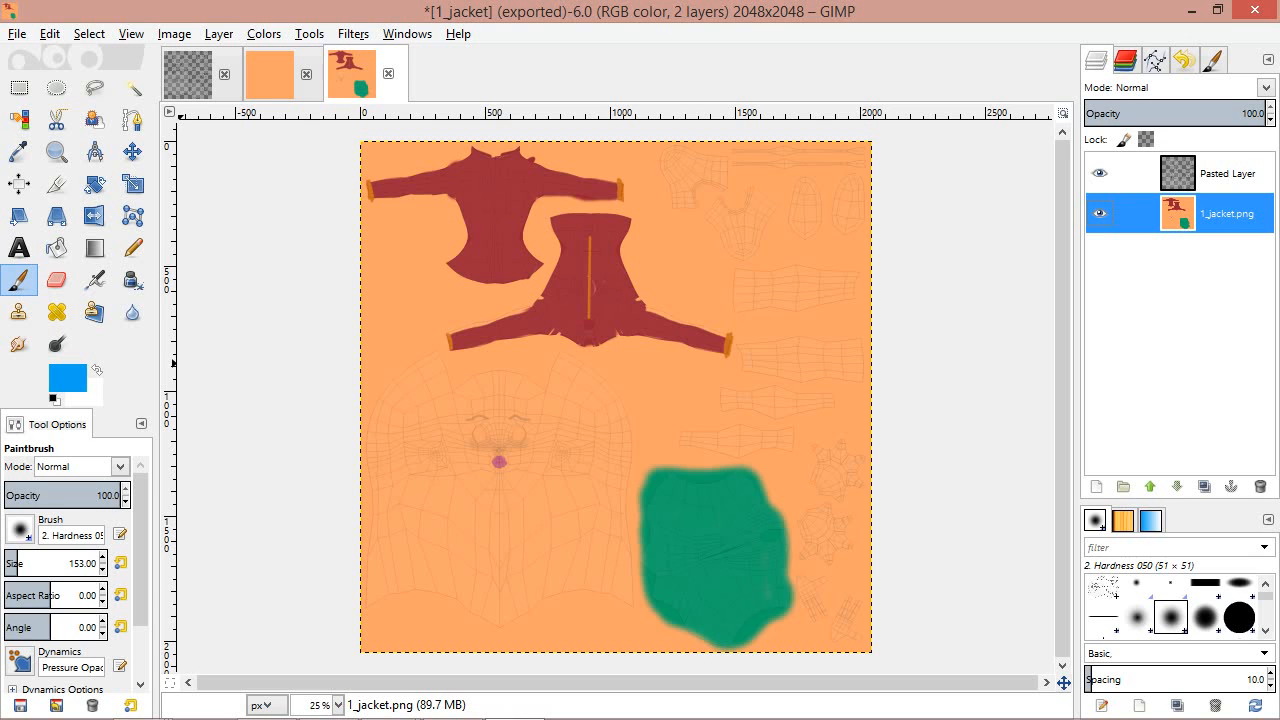
click(55, 495)
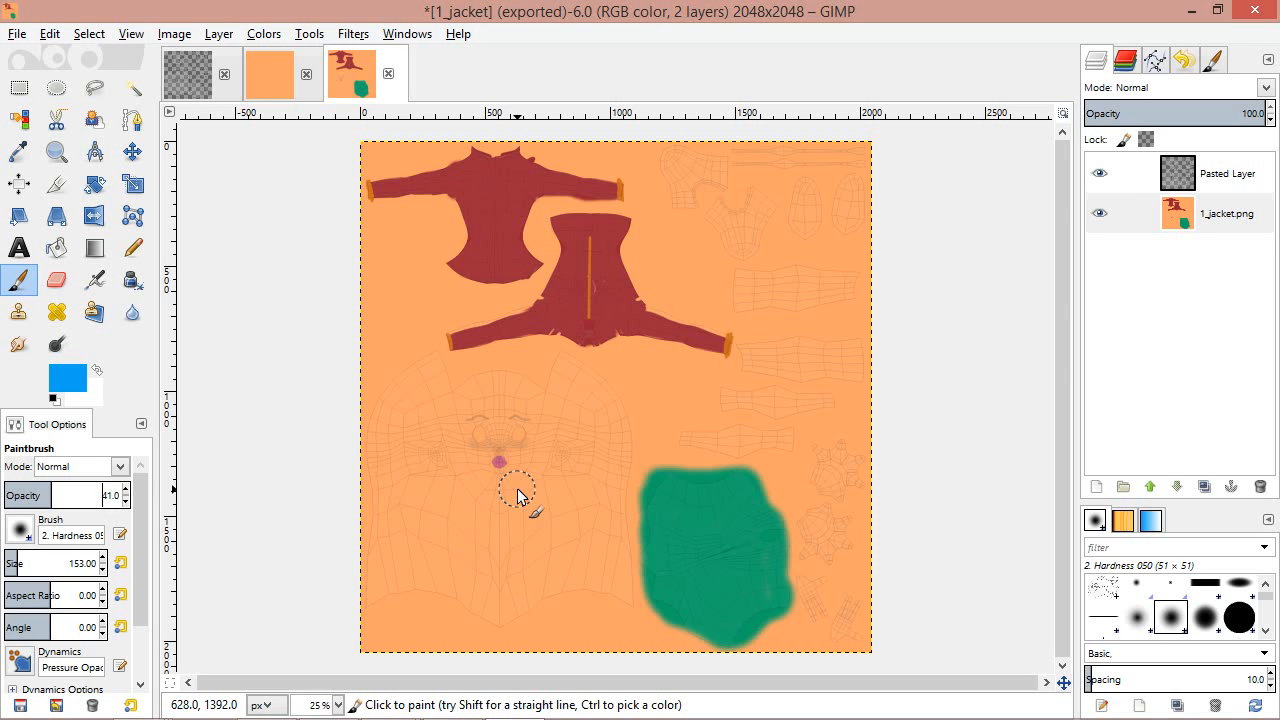
Paint blue eyeshadow above both eyes on the face UV island with the paintbrush reduced to size 53
ctrl+scroll(517, 488, up, 4)
mouse_move(630, 583)
middle_down()
mouse_move(800, 698)
mouse_move(826, 698)
middle_up()
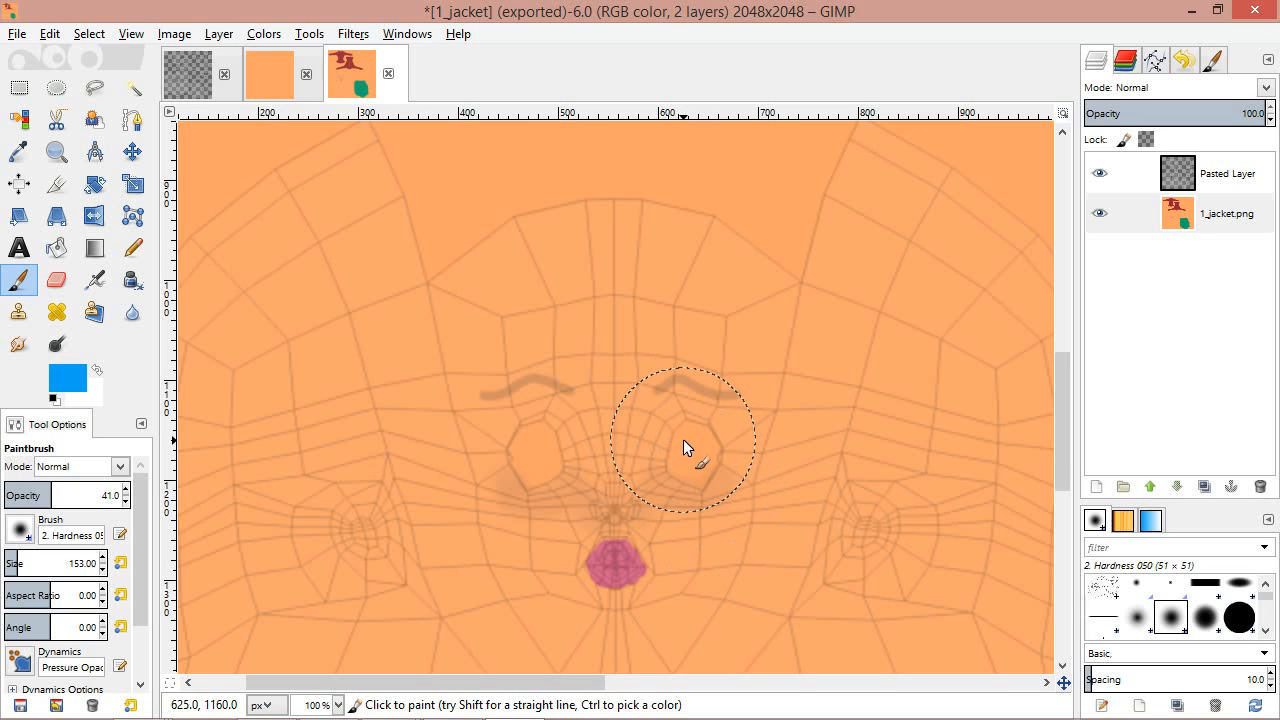
key(bracketleft)
key(bracketleft)
key(bracketleft)
key(bracketleft)
key(bracketleft)
key(bracketleft)
key(bracketleft)
key(bracketleft)
key(bracketleft)
key(bracketleft)
key(bracketleft)
key(bracketleft)
key(bracketleft)
key(bracketleft)
key(bracketleft)
key(bracketleft)
key(bracketleft)
key(bracketleft)
key(bracketleft)
key(bracketleft)
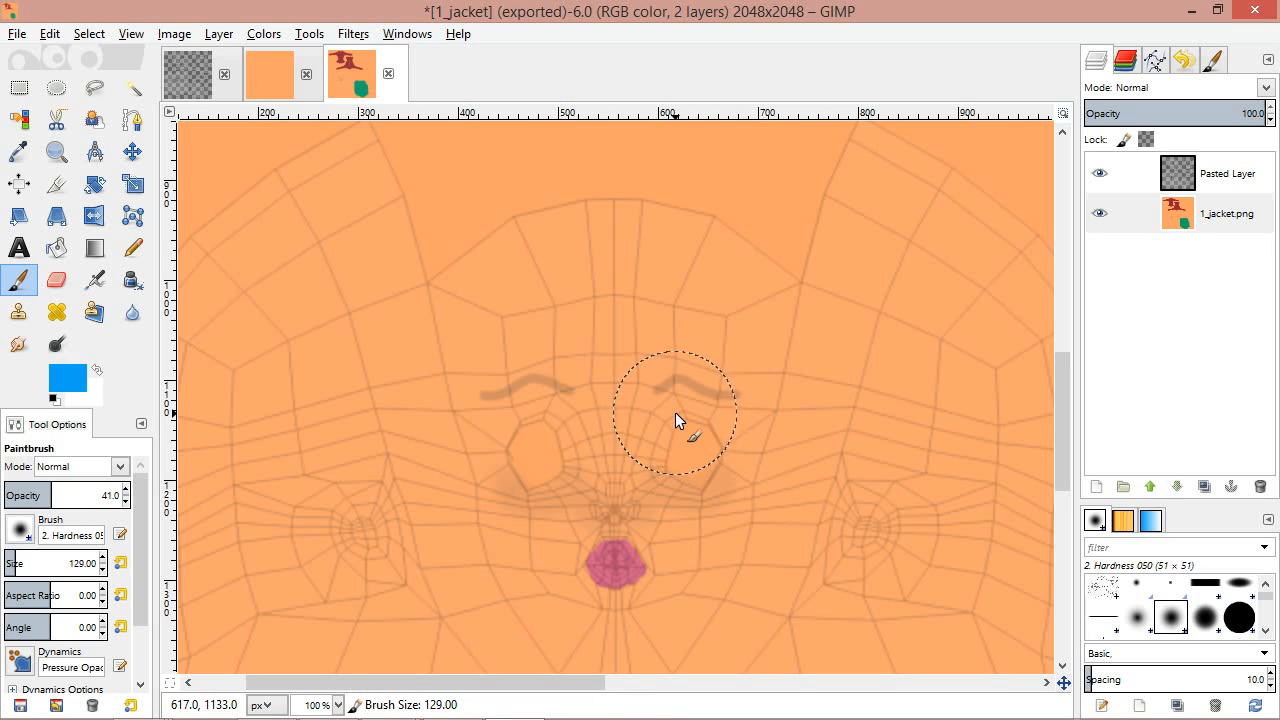
key(bracketleft)
key(bracketleft)
key(bracketleft)
key(bracketleft)
key(bracketleft)
key(bracketleft)
key(bracketleft)
key(bracketleft)
key(bracketleft)
key(bracketleft)
key(bracketleft)
key(bracketleft)
key(bracketleft)
key(bracketleft)
key(bracketleft)
key(bracketleft)
key(bracketleft)
key(bracketleft)
key(bracketleft)
key(bracketleft)
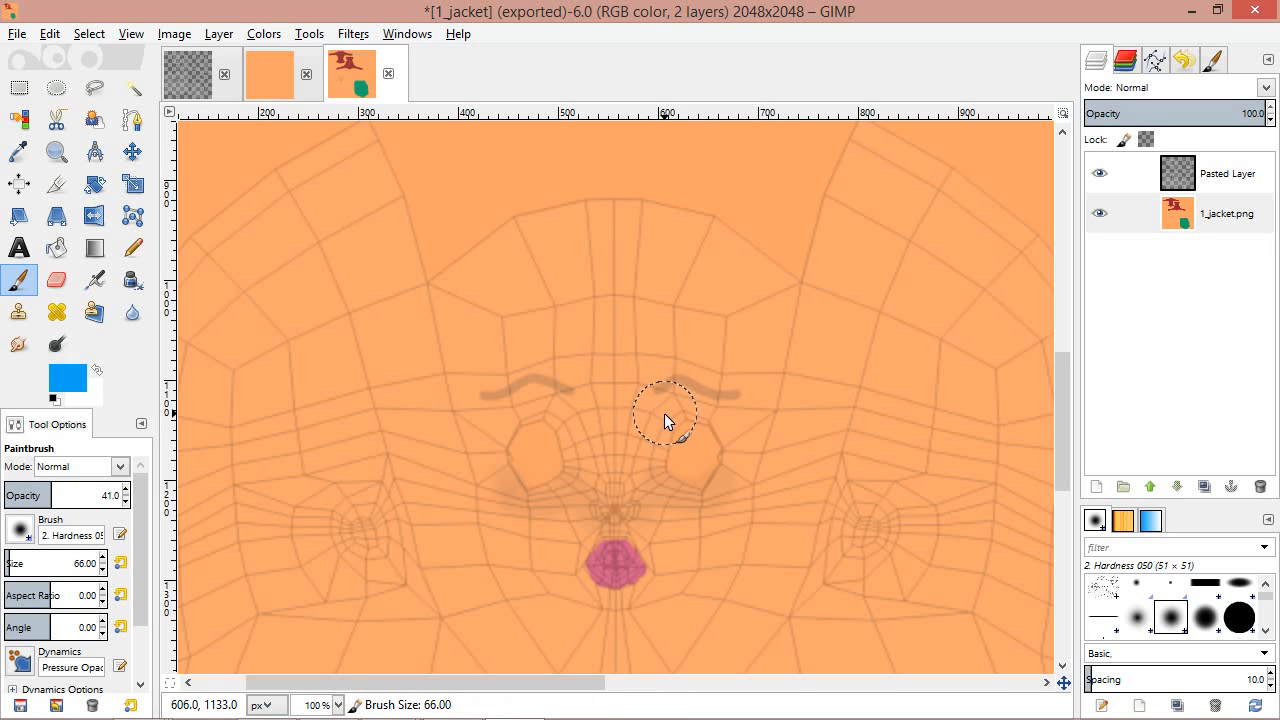
mouse_move(713, 413)
mouse_down()
mouse_move(666, 400)
mouse_move(651, 430)
mouse_up()
mouse_move(563, 413)
mouse_down()
mouse_move(528, 400)
mouse_move(495, 423)
mouse_up()
mouse_move(575, 419)
mouse_down()
mouse_move(494, 420)
mouse_move(554, 417)
mouse_move(520, 407)
mouse_up()
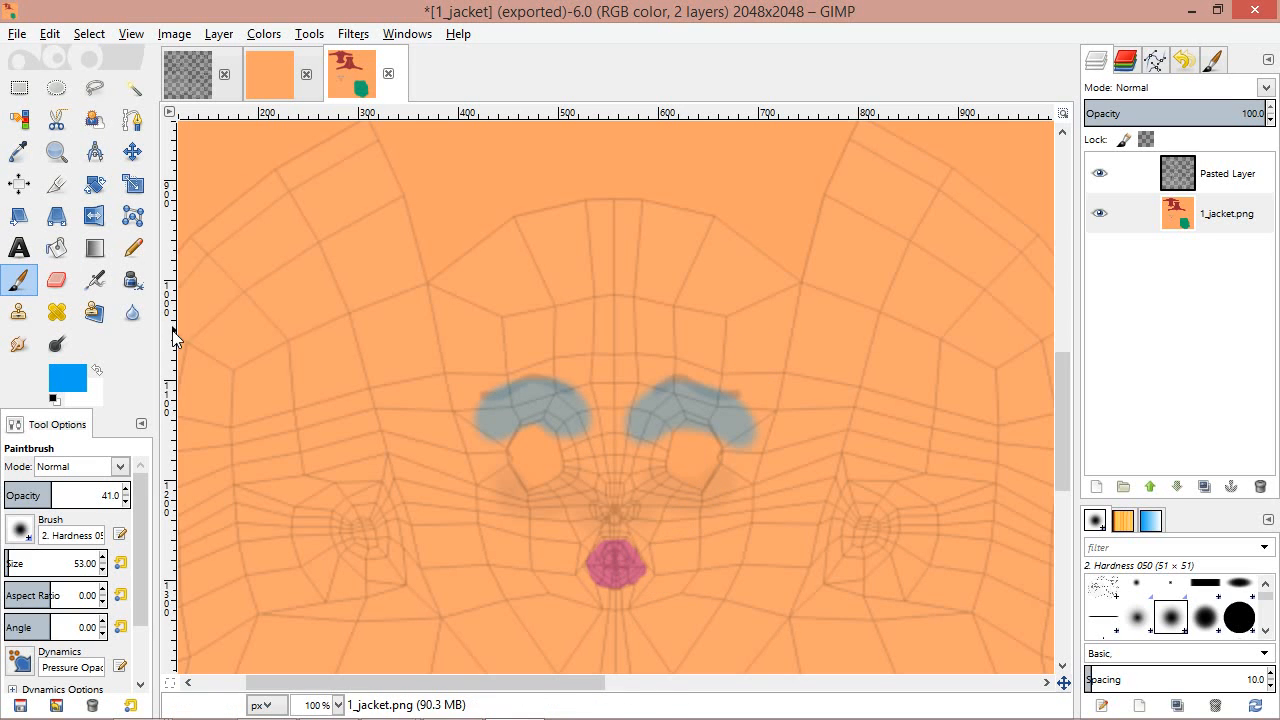
Pick the shaded skin tone below the eye and darken the foreground colour to brown 8e5b38
scroll(352, 396, down, 3)
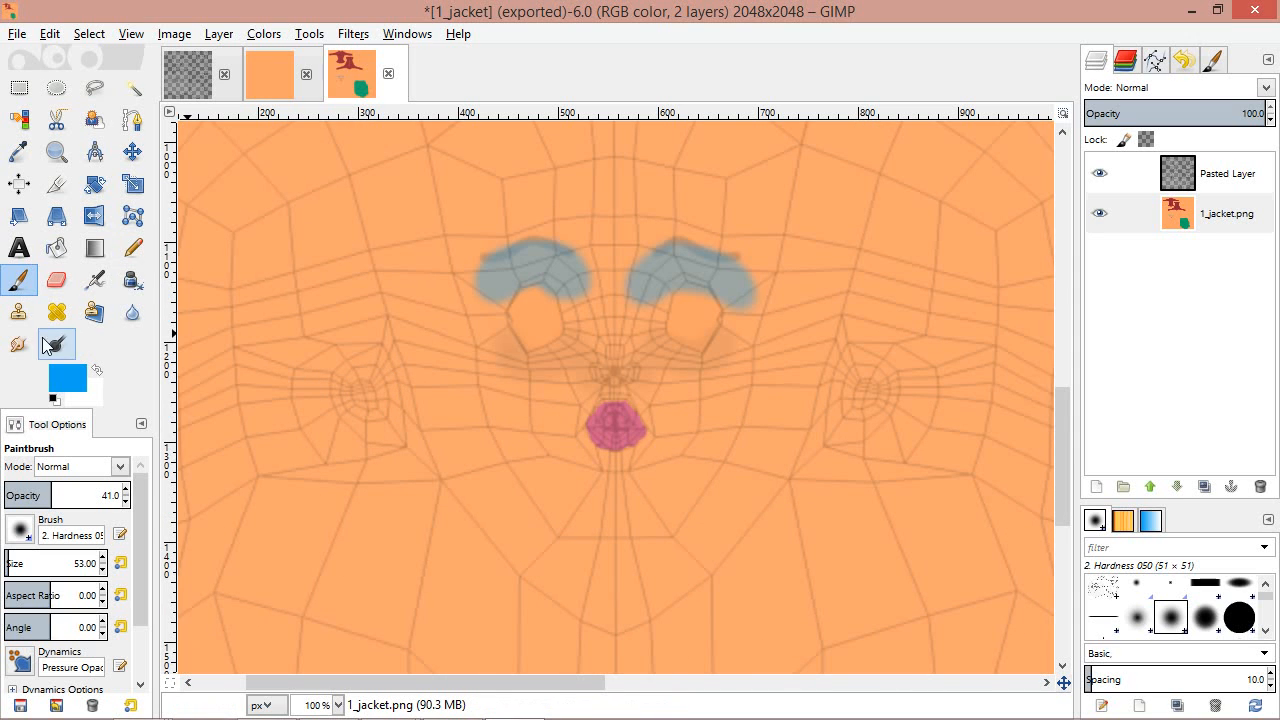
click(21, 154)
click(719, 346)
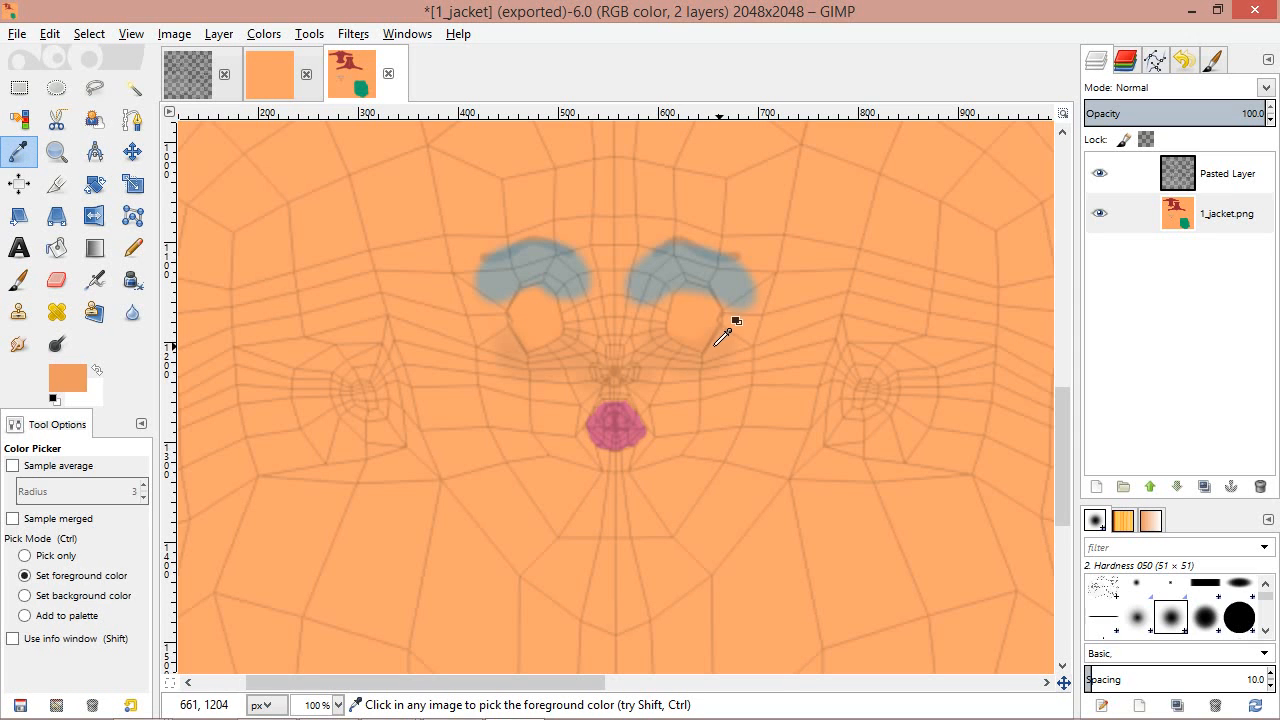
click(70, 378)
drag(431, 450, 379, 451)
click(535, 629)
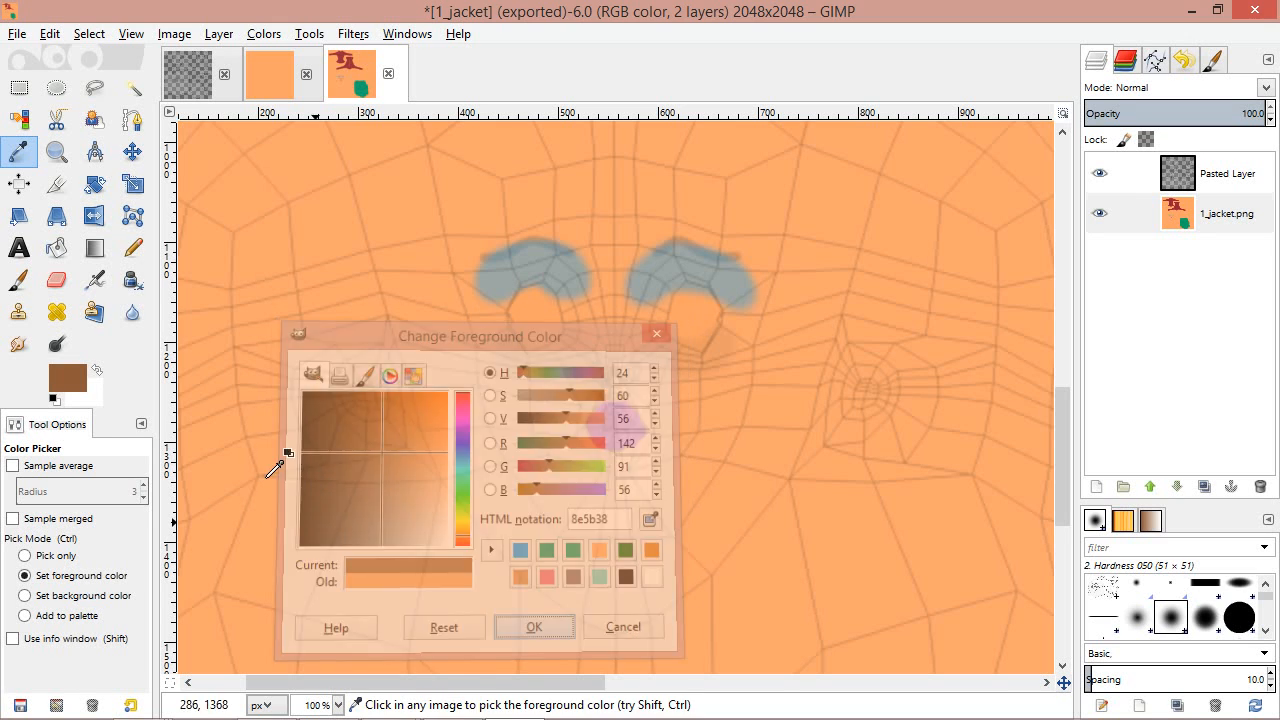
Paint soft brown shading around both ears on the face UV island with the paintbrush at opacity 17.1
click(19, 282)
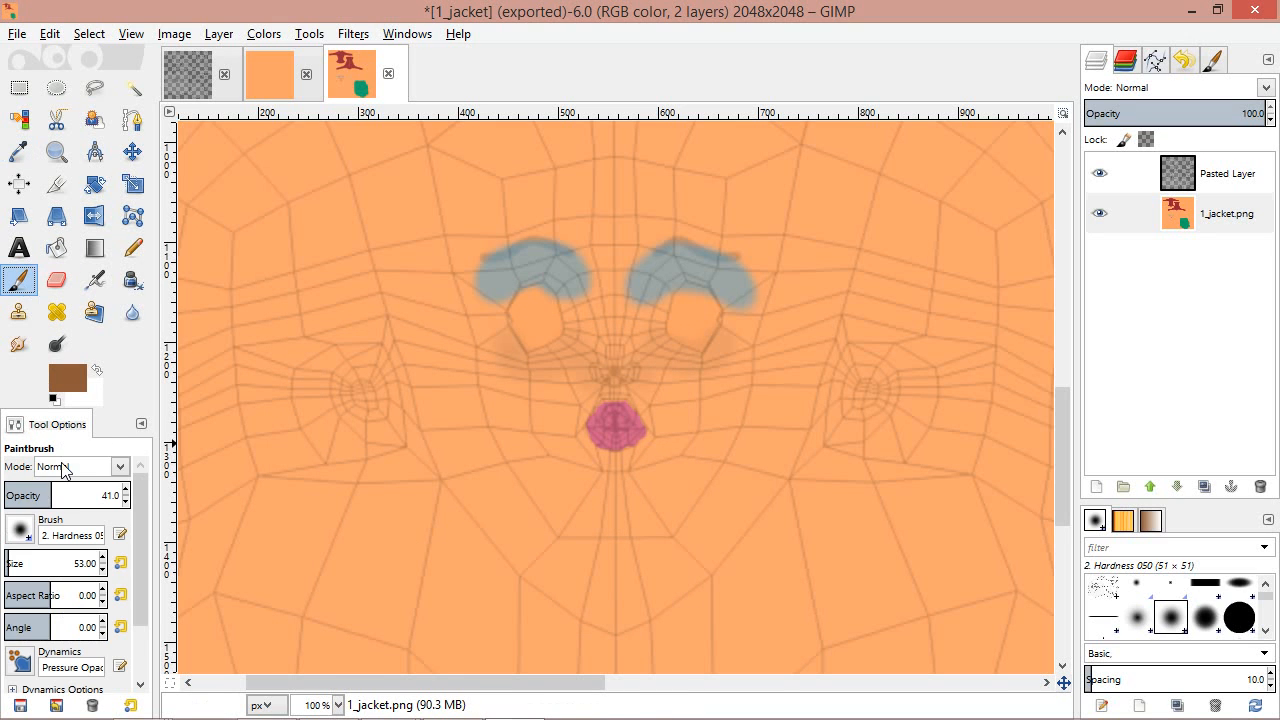
click(37, 496)
click(27, 493)
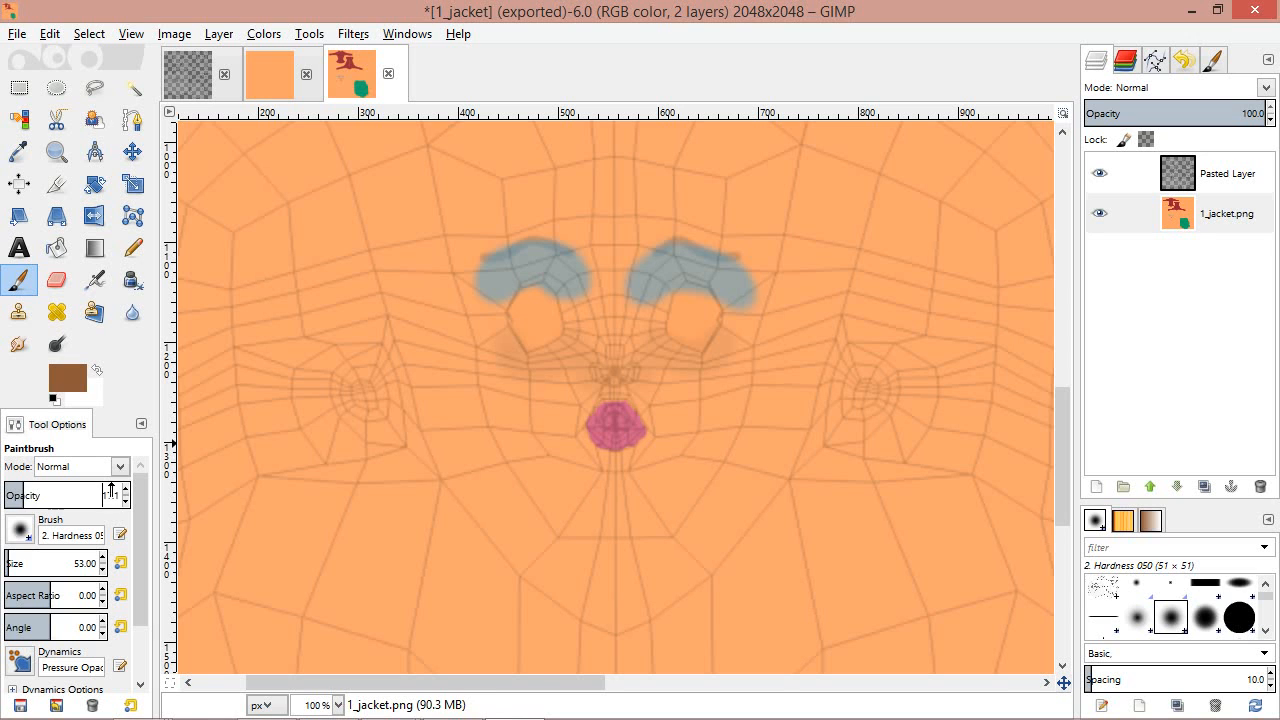
mouse_move(294, 416)
mouse_down()
mouse_move(302, 439)
mouse_move(400, 432)
mouse_move(279, 419)
mouse_move(400, 468)
mouse_move(274, 394)
mouse_move(318, 352)
mouse_up()
mouse_move(829, 472)
mouse_down()
mouse_move(920, 486)
mouse_move(940, 363)
mouse_move(842, 457)
mouse_move(923, 434)
mouse_move(936, 397)
mouse_move(841, 438)
mouse_up()
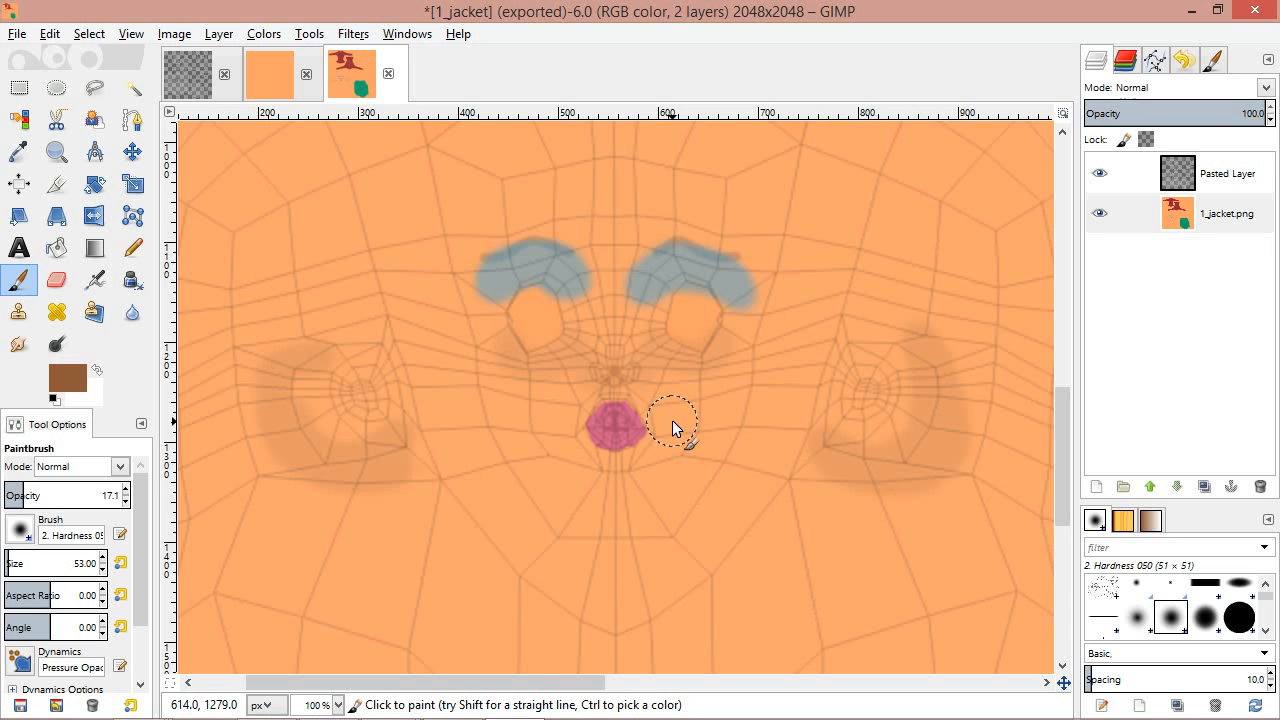
Burn the midtones along the jawline of the face UV island at opacity 45.3 with the Dodge / Burn tool
scroll(405, 455, down, 3)
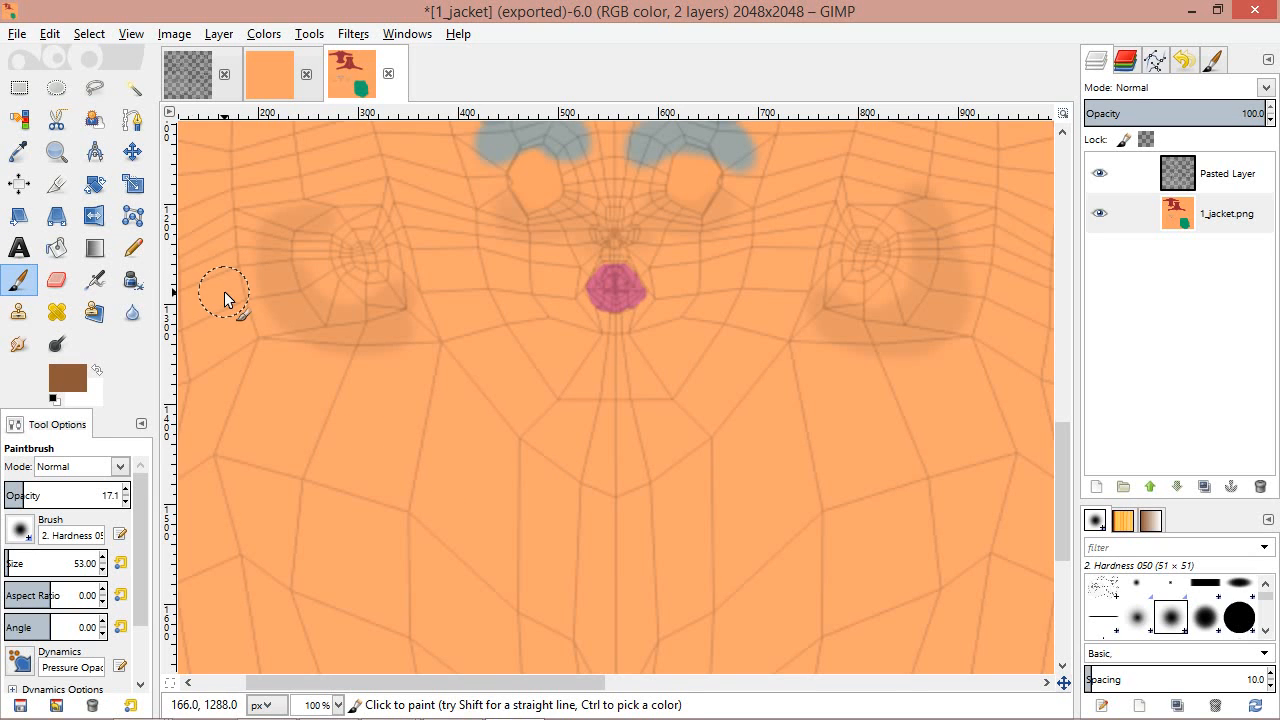
click(57, 345)
drag(139, 505, 135, 609)
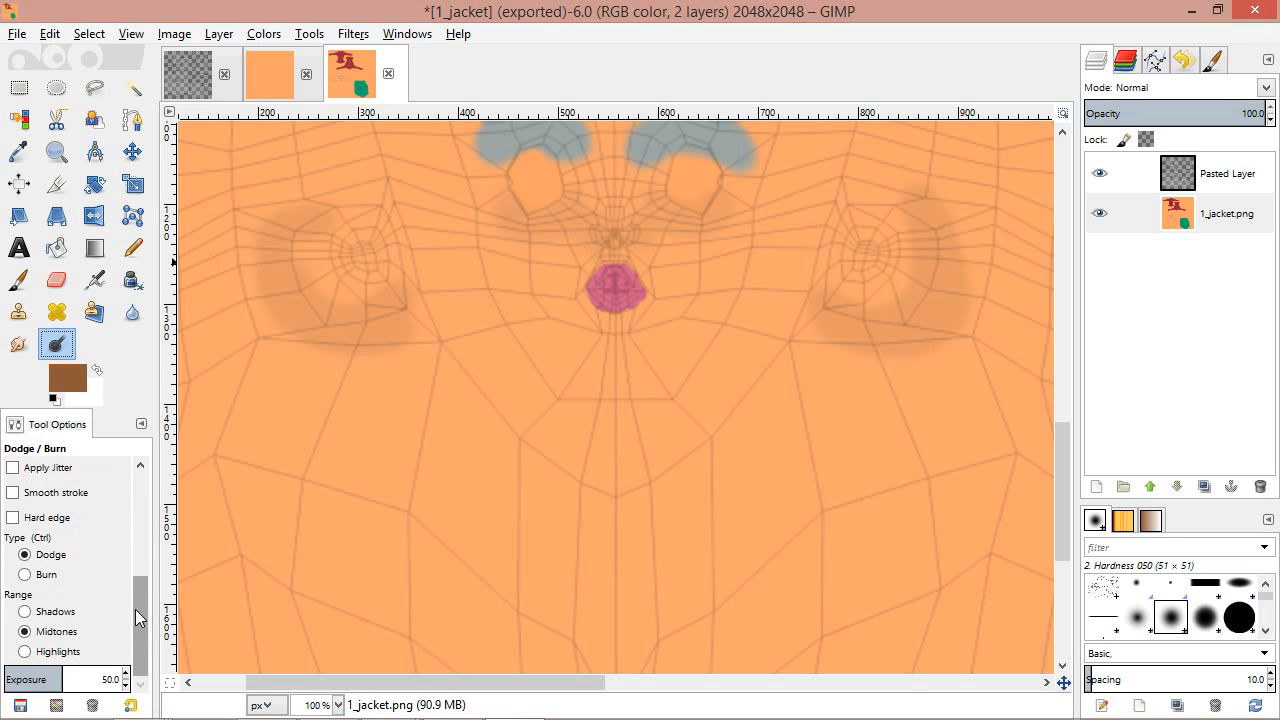
click(25, 576)
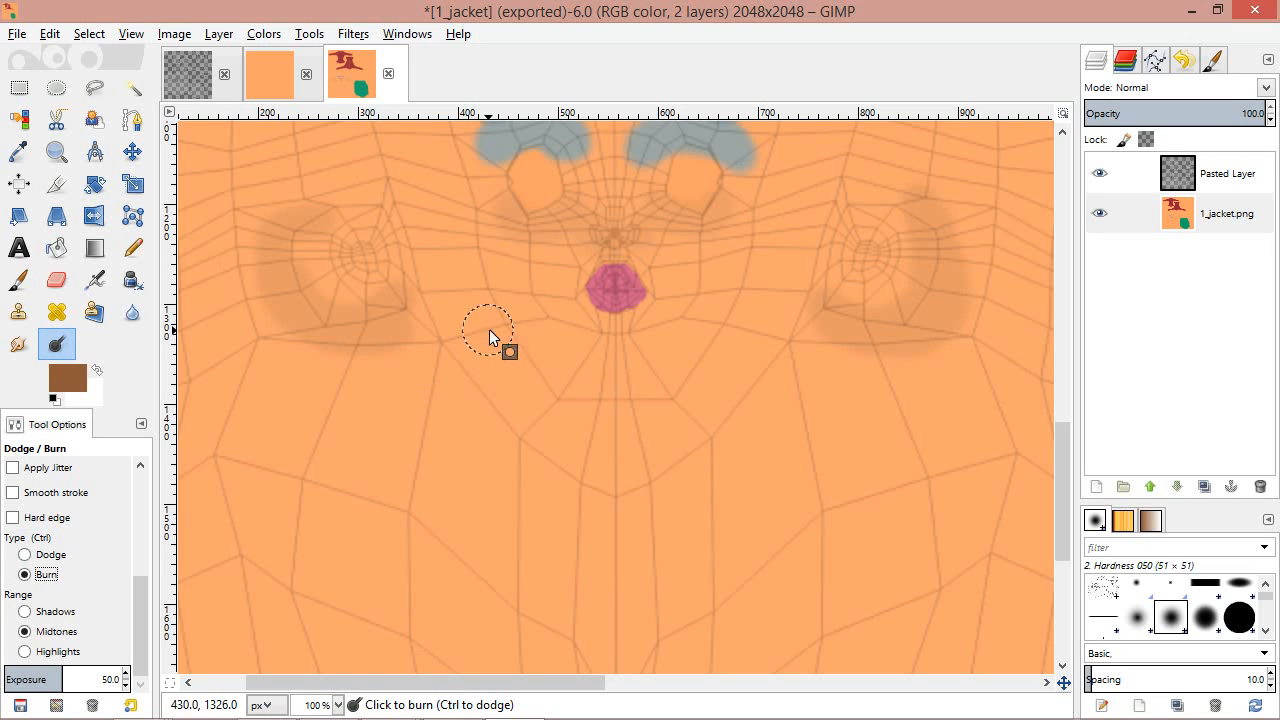
mouse_move(139, 609)
mouse_down()
mouse_move(146, 508)
mouse_move(57, 486)
mouse_up()
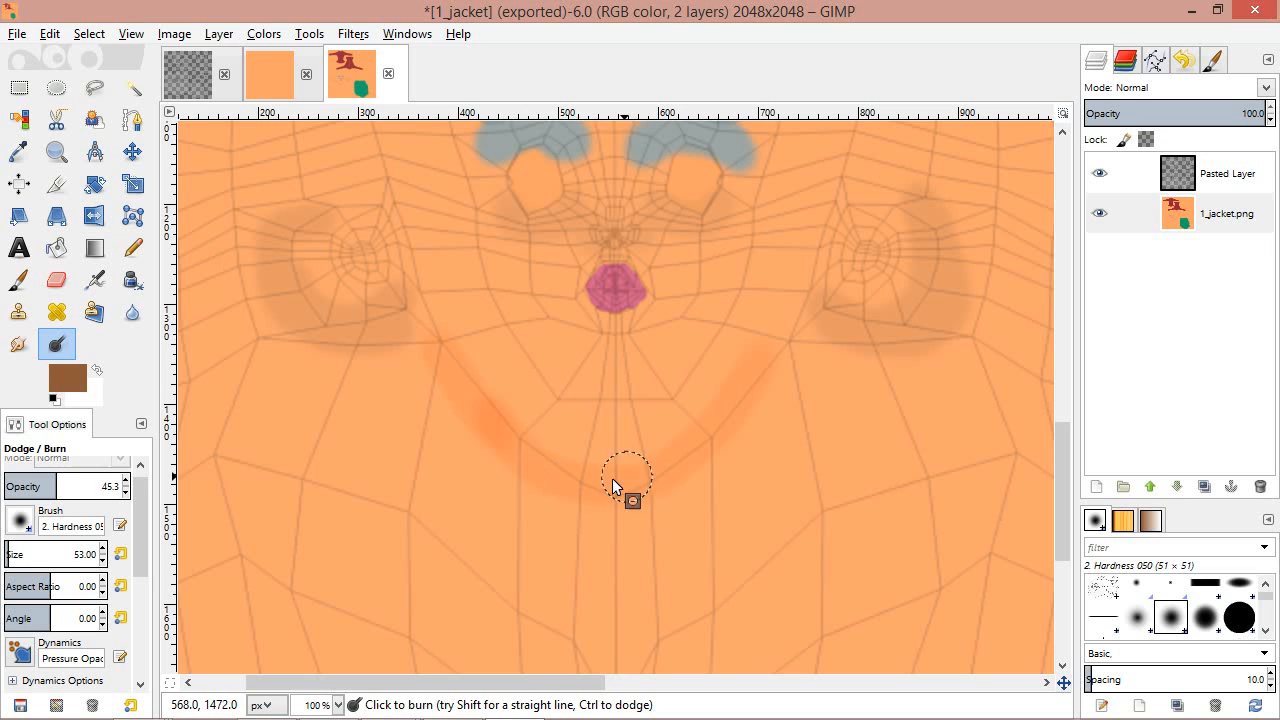
drag(489, 426, 492, 422)
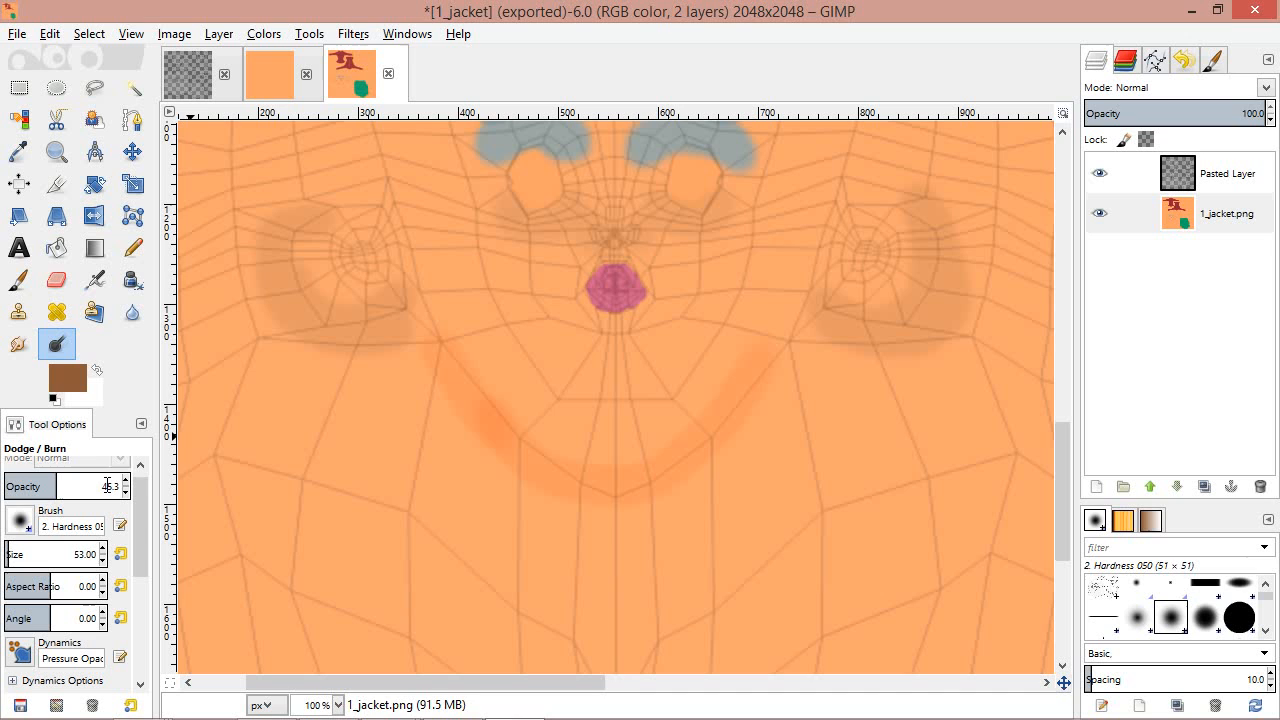
Dodge the midtones just inside the burned jawline and above both blue eyeshadows
drag(141, 489, 136, 574)
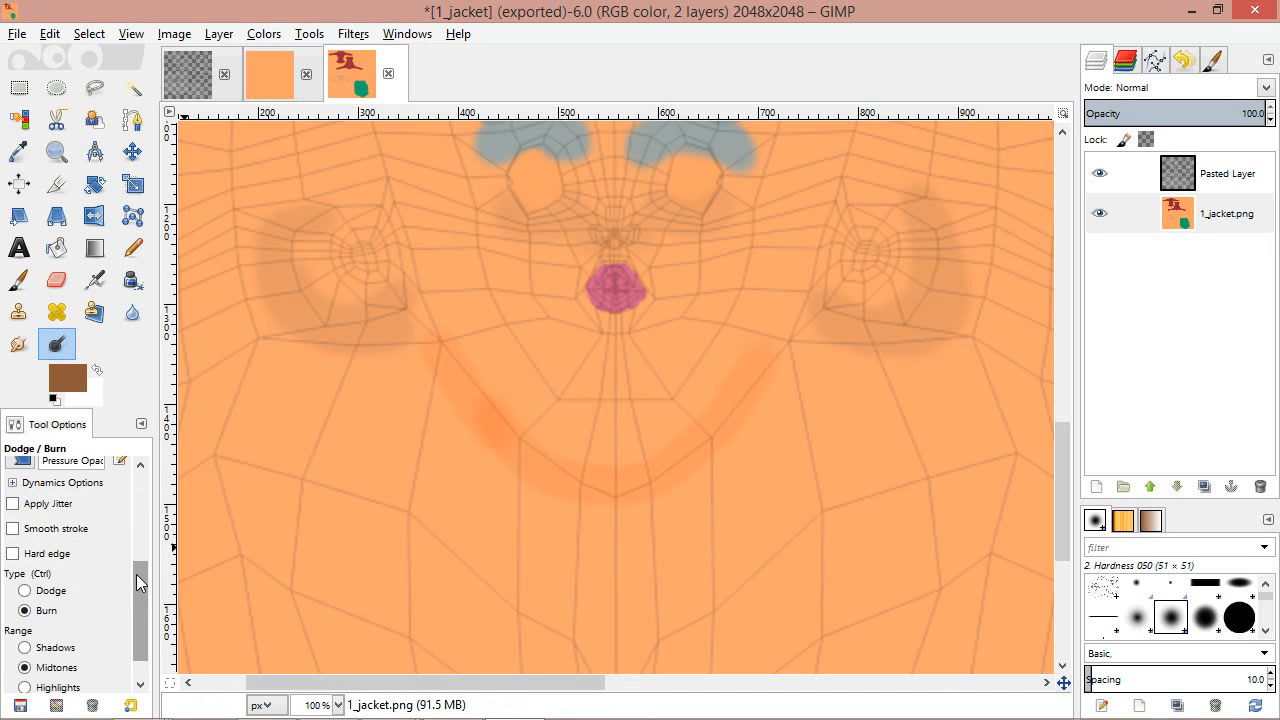
click(25, 591)
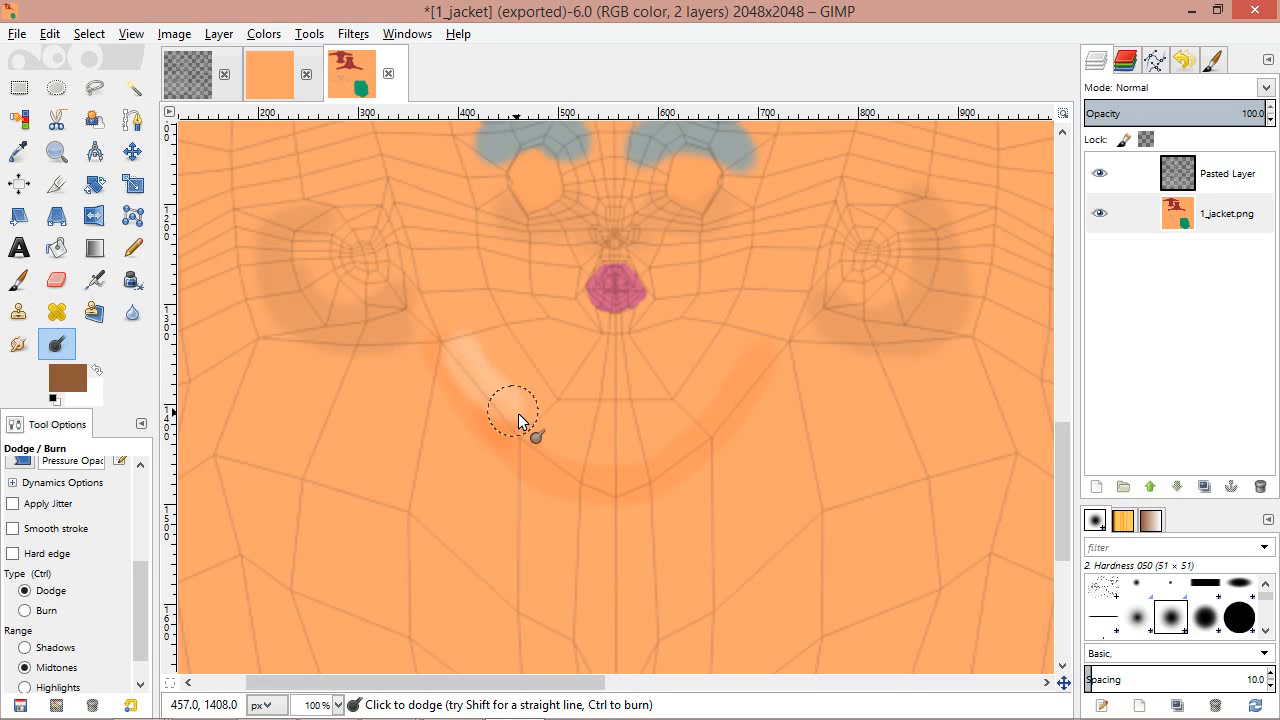
middle_drag(314, 434, 297, 583)
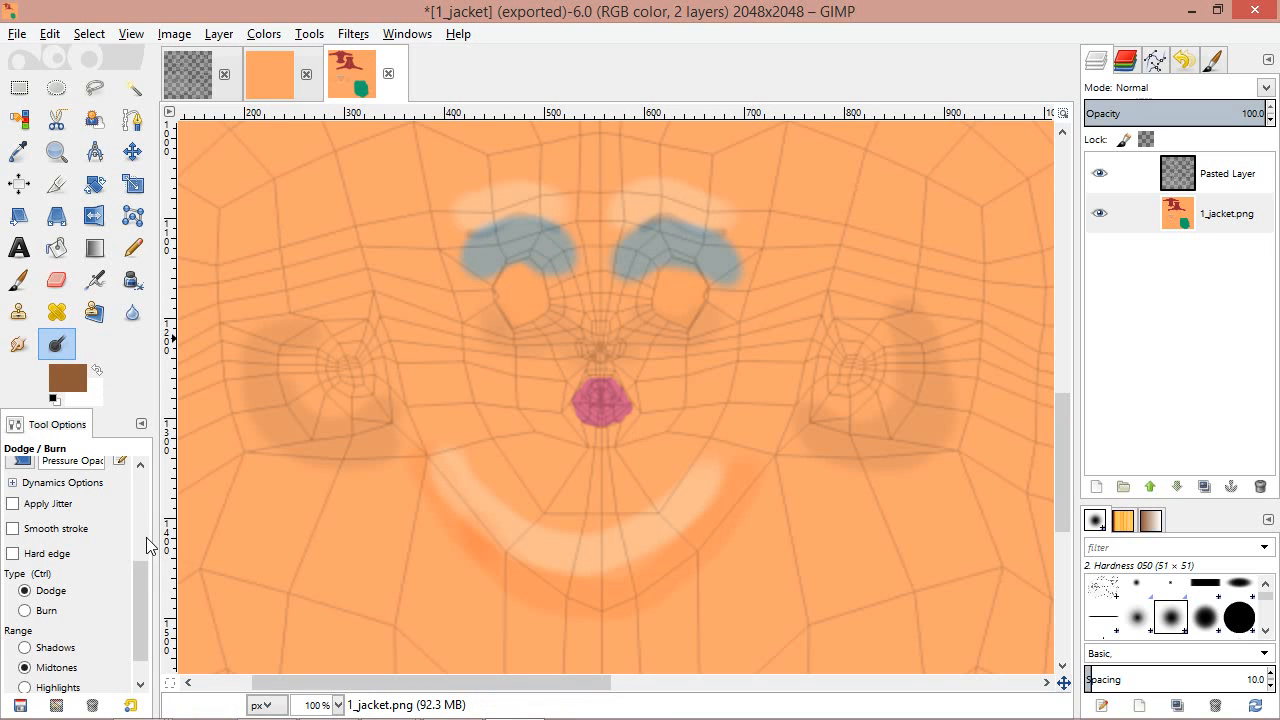
Dodge the nose bridge, cheeks and areas above both ears at opacity 7.7, switching the range from Midtones to Shadows and Highlights
drag(137, 590, 148, 492)
drag(40, 495, 13, 495)
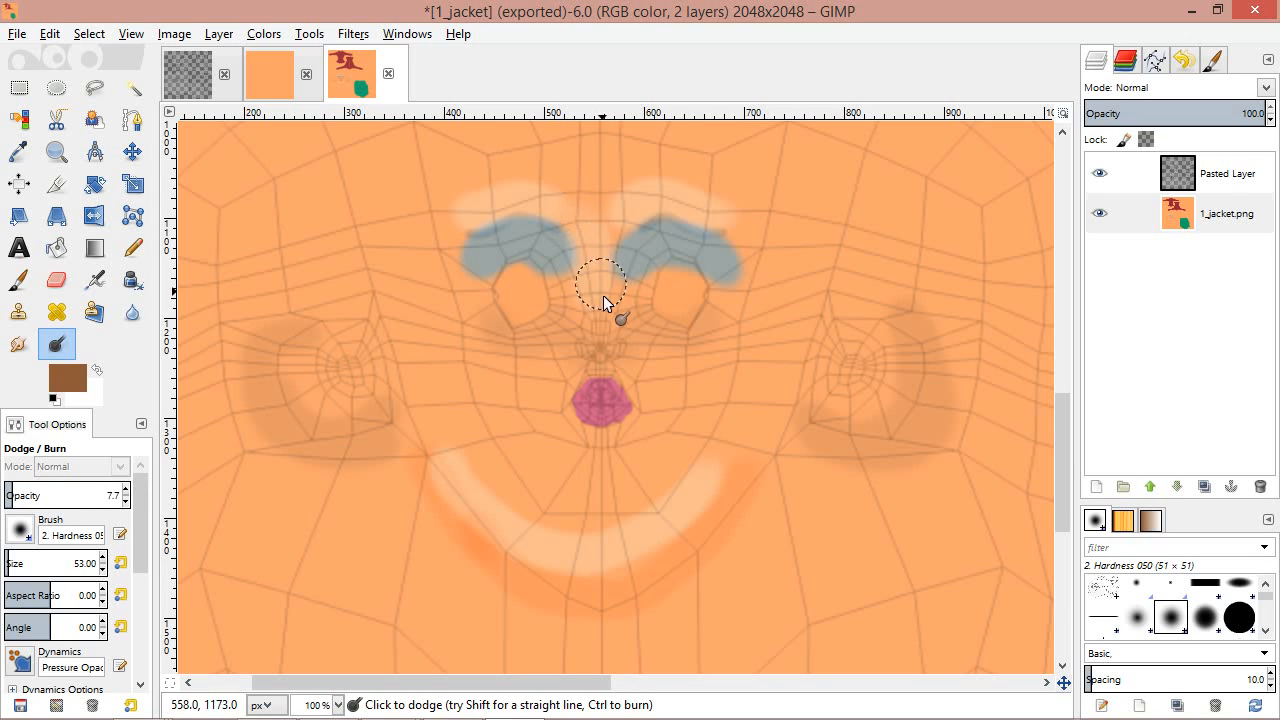
drag(137, 517, 138, 610)
click(25, 638)
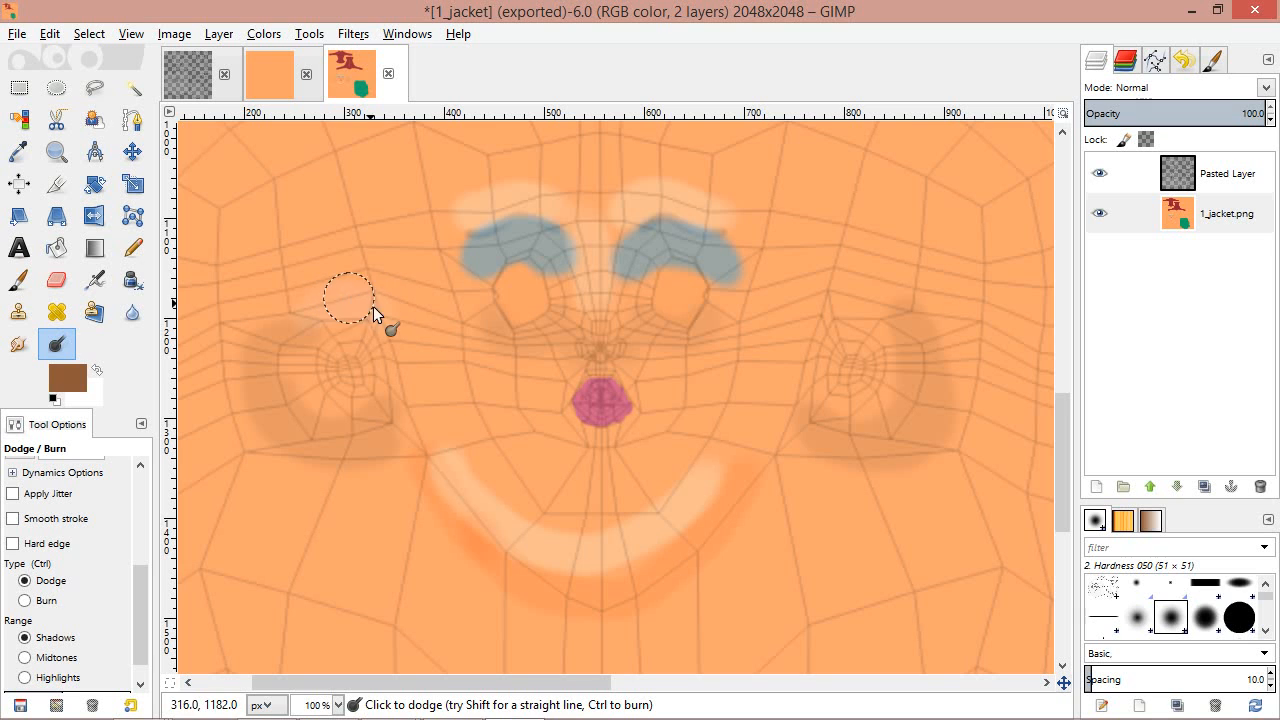
click(25, 677)
drag(828, 312, 878, 287)
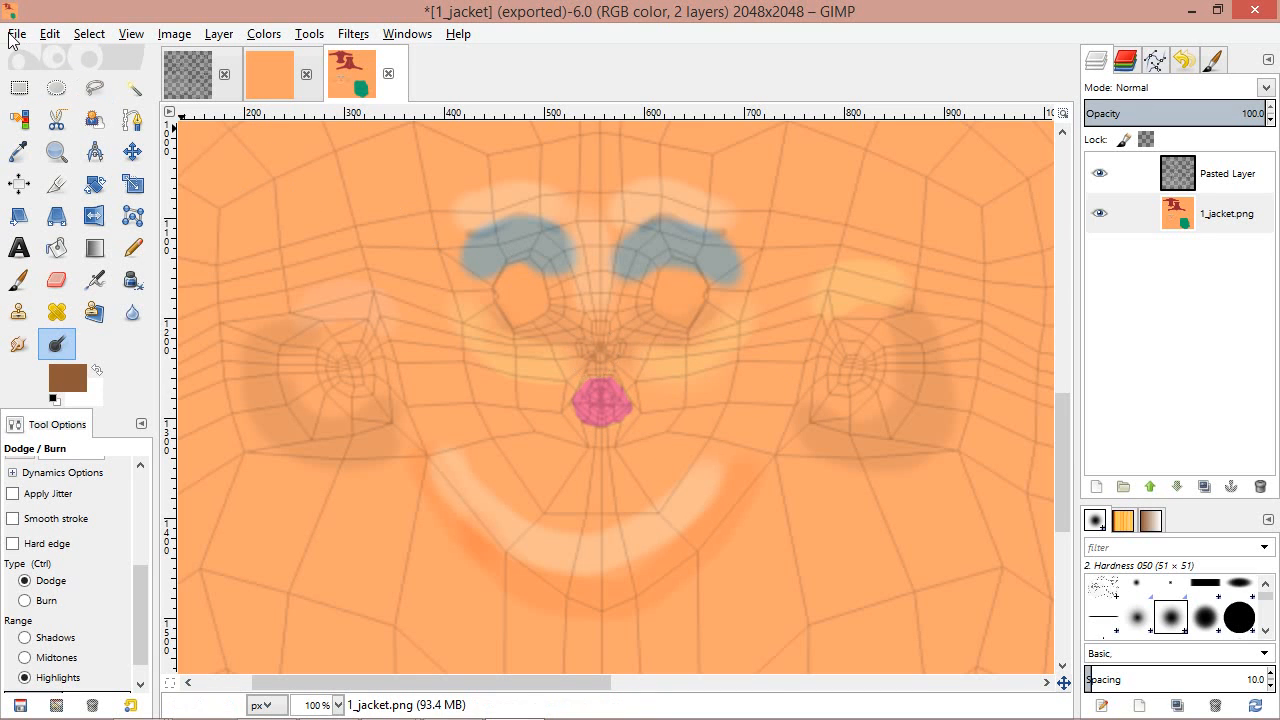
Hide the UV layout layer and export the texture over the existing 1_jacket.png in Texture_layers
ctrl+scroll(863, 197, down, 2)
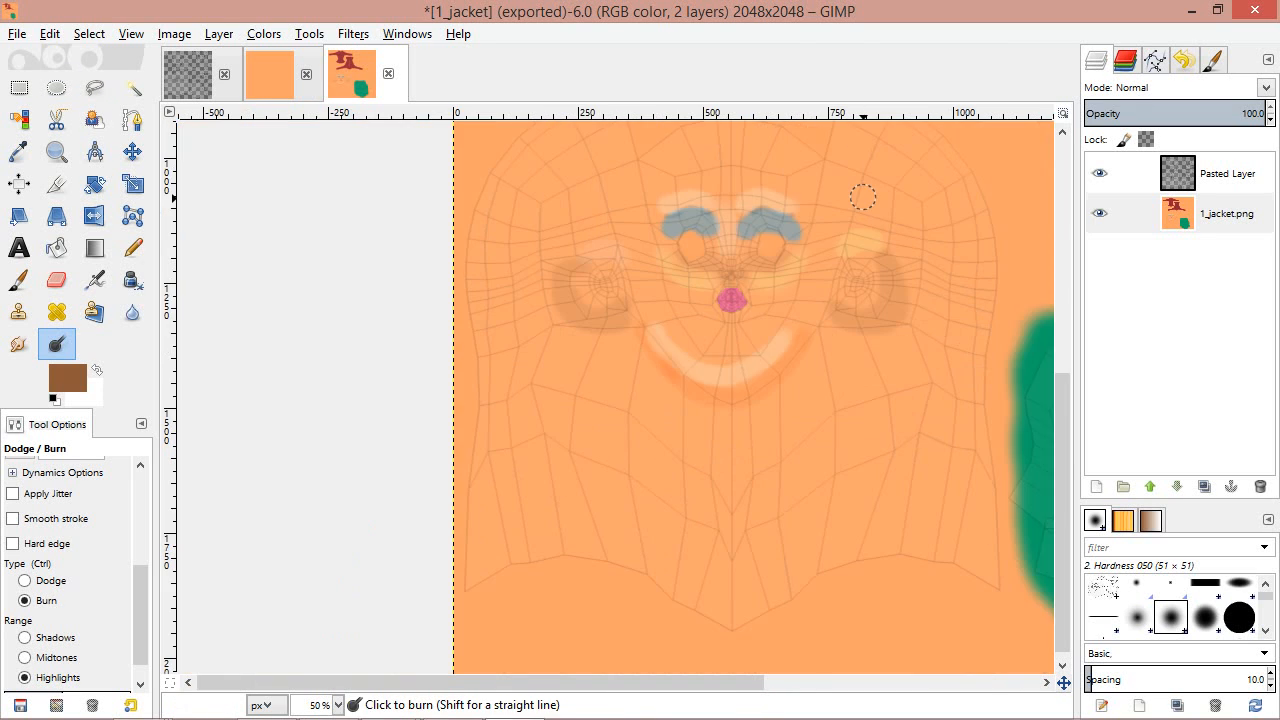
ctrl+scroll(863, 197, down, 1)
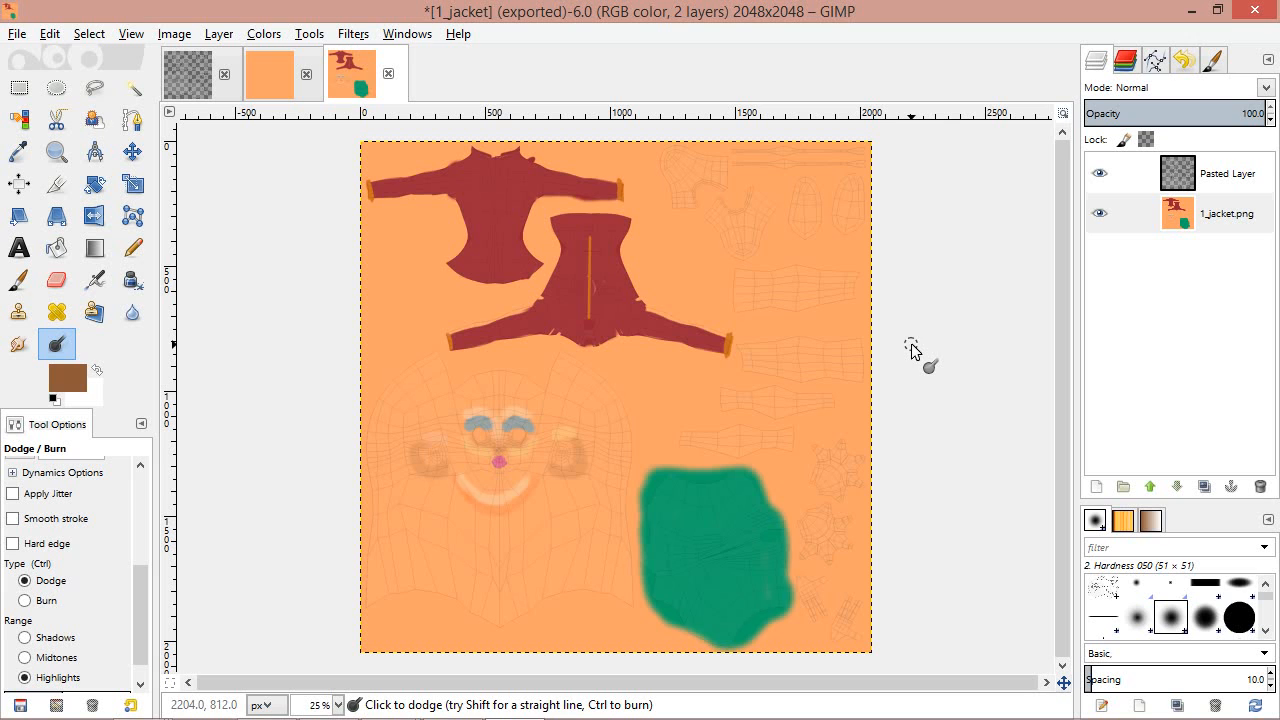
click(1099, 173)
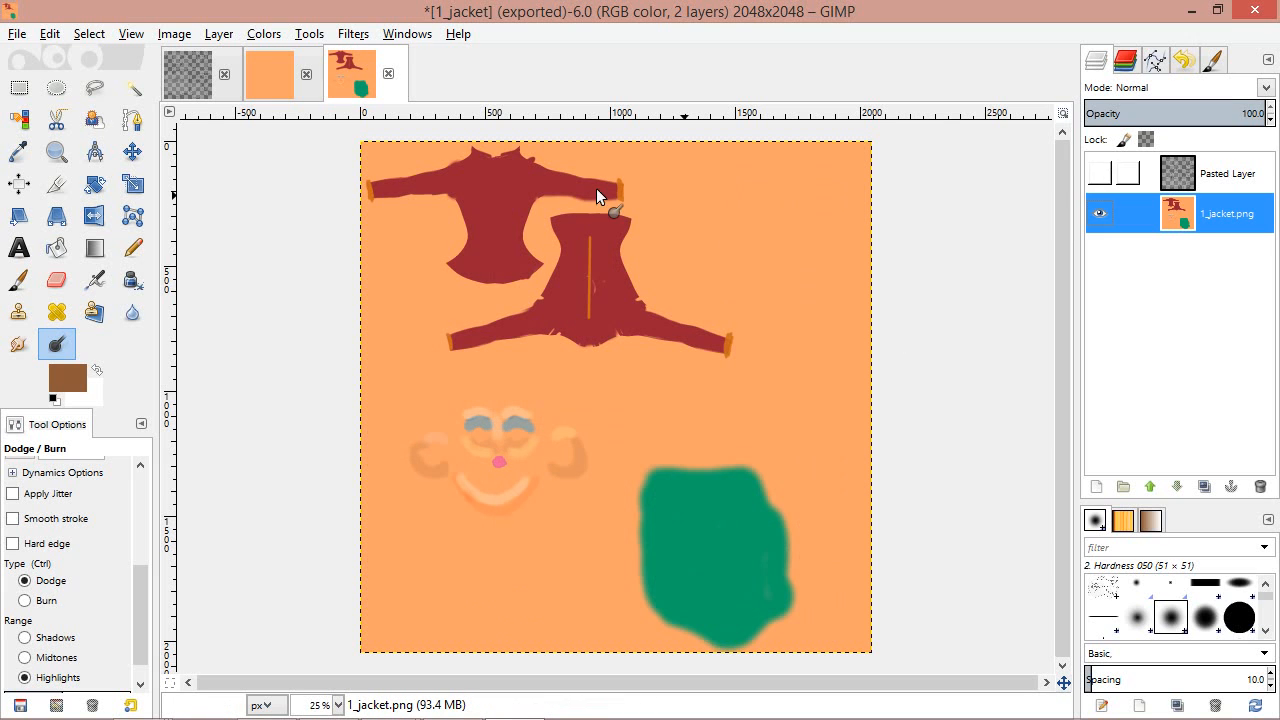
click(17, 36)
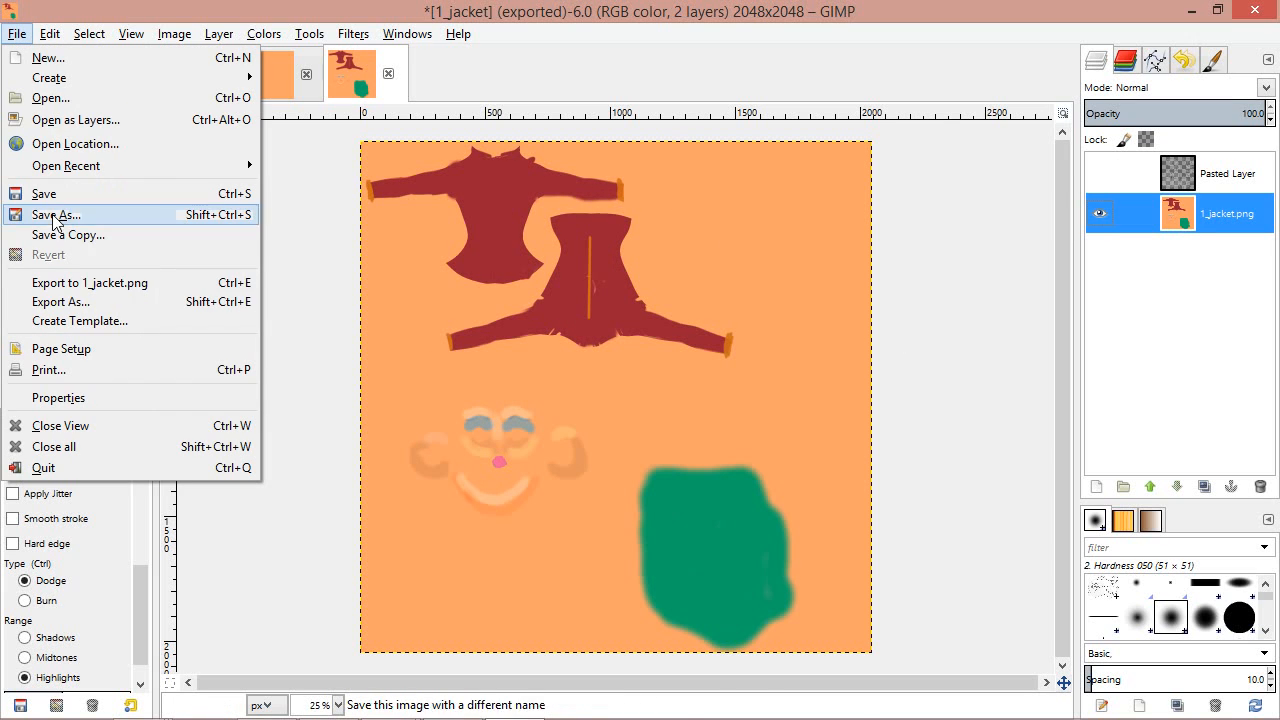
click(63, 305)
click(1040, 710)
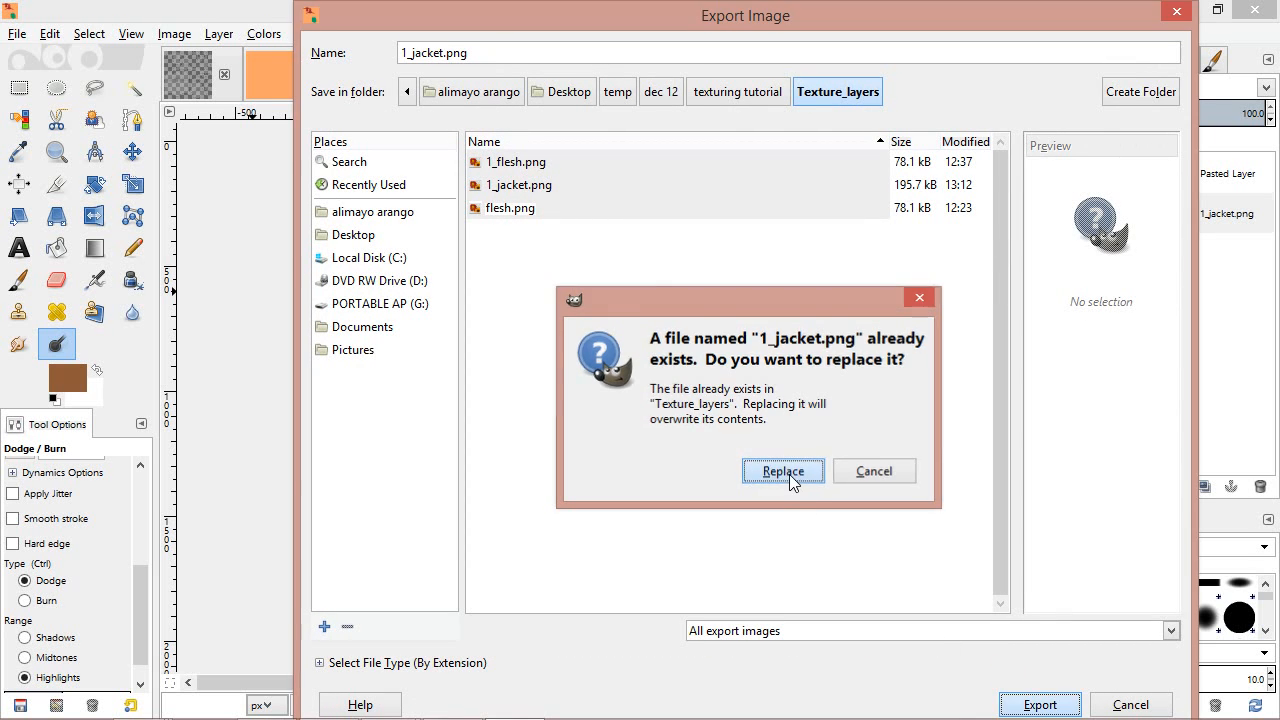
click(785, 473)
click(662, 538)
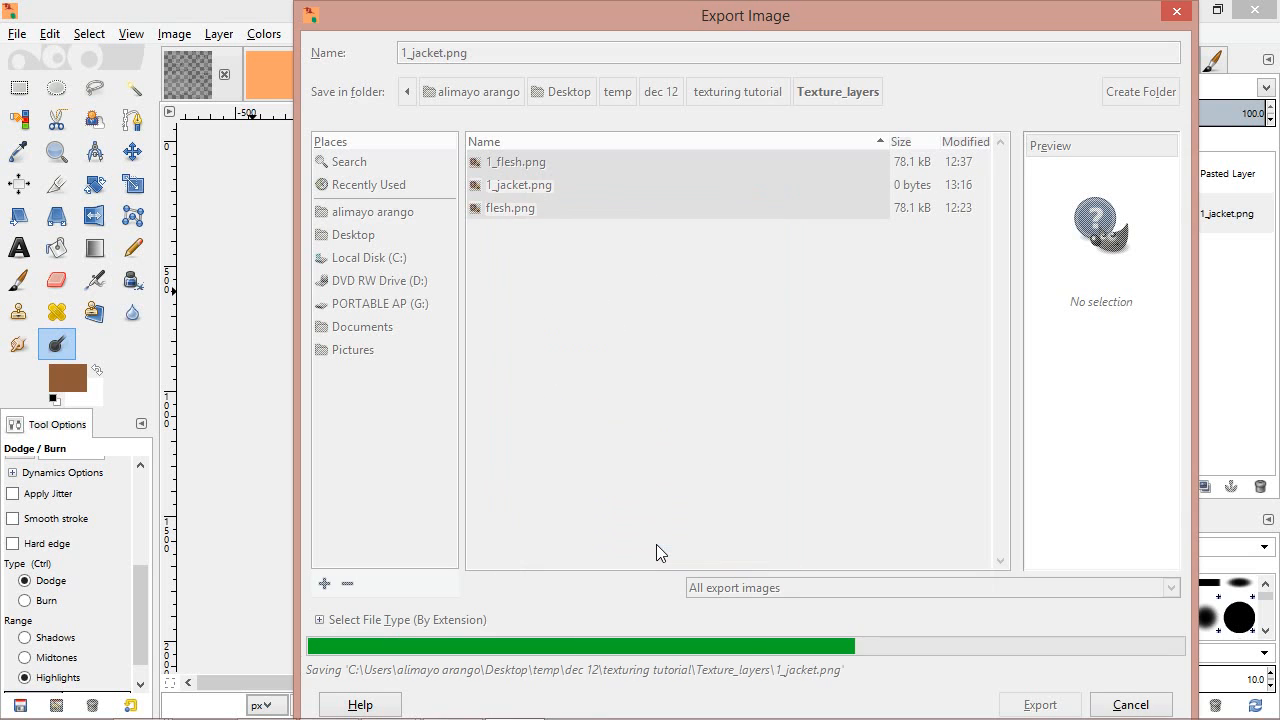
Switch to Blender and reload the 1_jacket.png texture image on the model
mouse_move(660, 716)
click(473, 701)
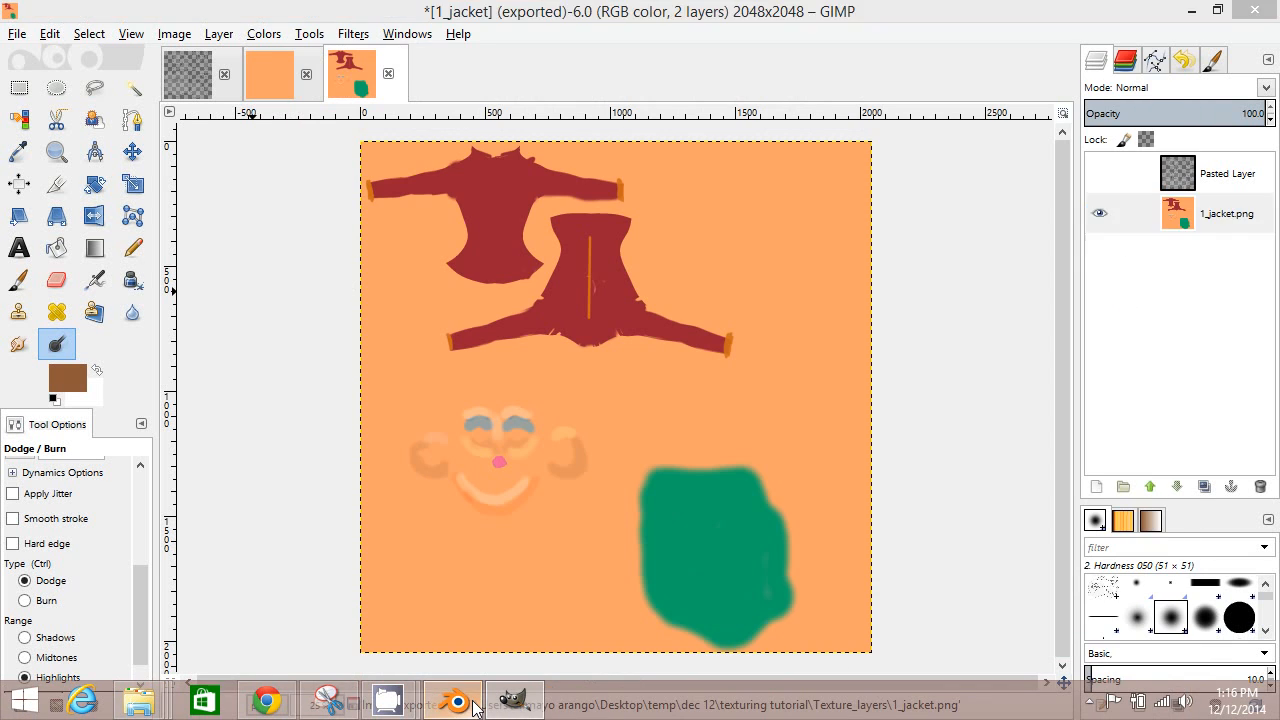
click(1236, 438)
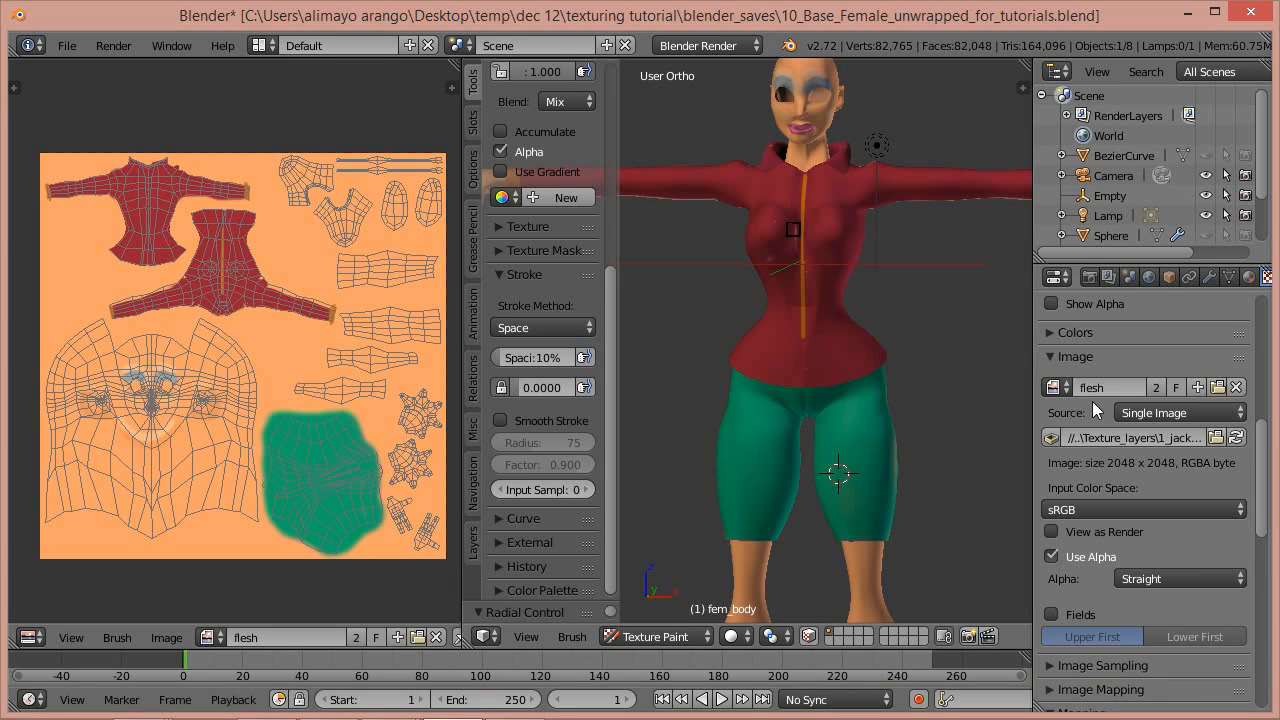
Inspect the eyeshadow, jawline shading and highlights on the model's face up close and from an angle
shift+middle_drag(884, 318, 840, 505)
scroll(840, 505, up, 3)
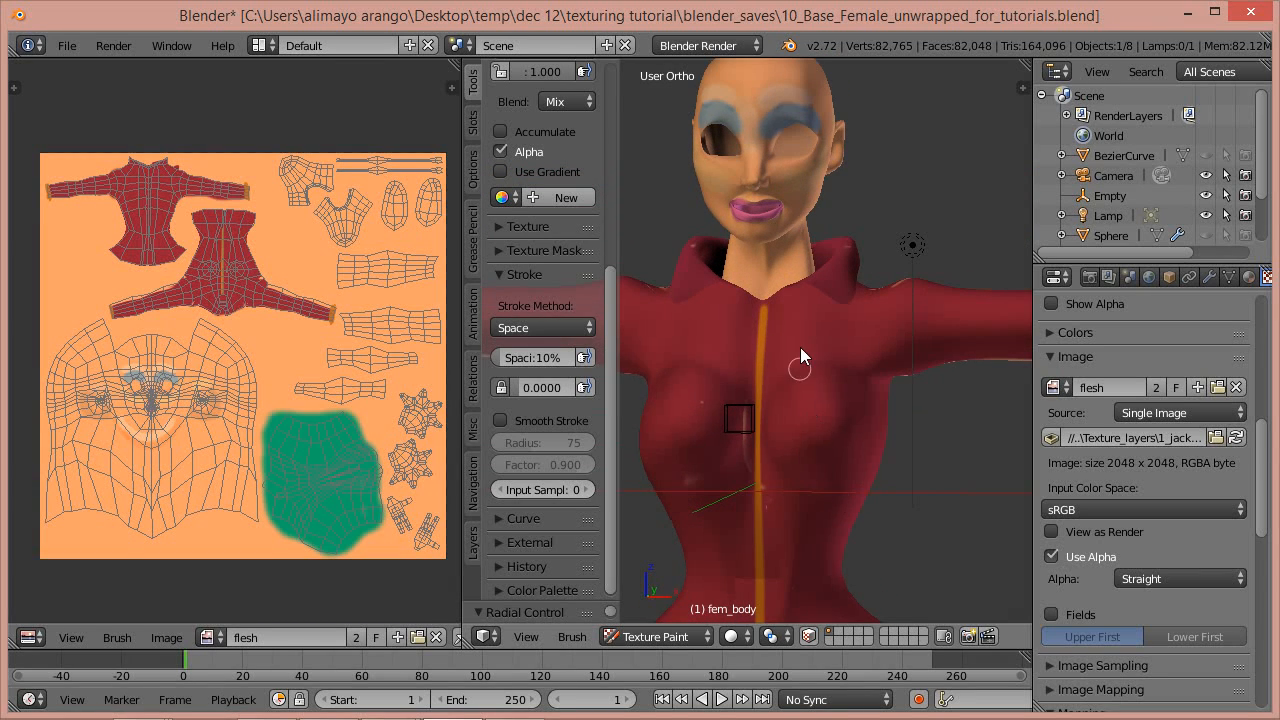
scroll(795, 430, up, 2)
middle_drag(792, 447, 737, 374)
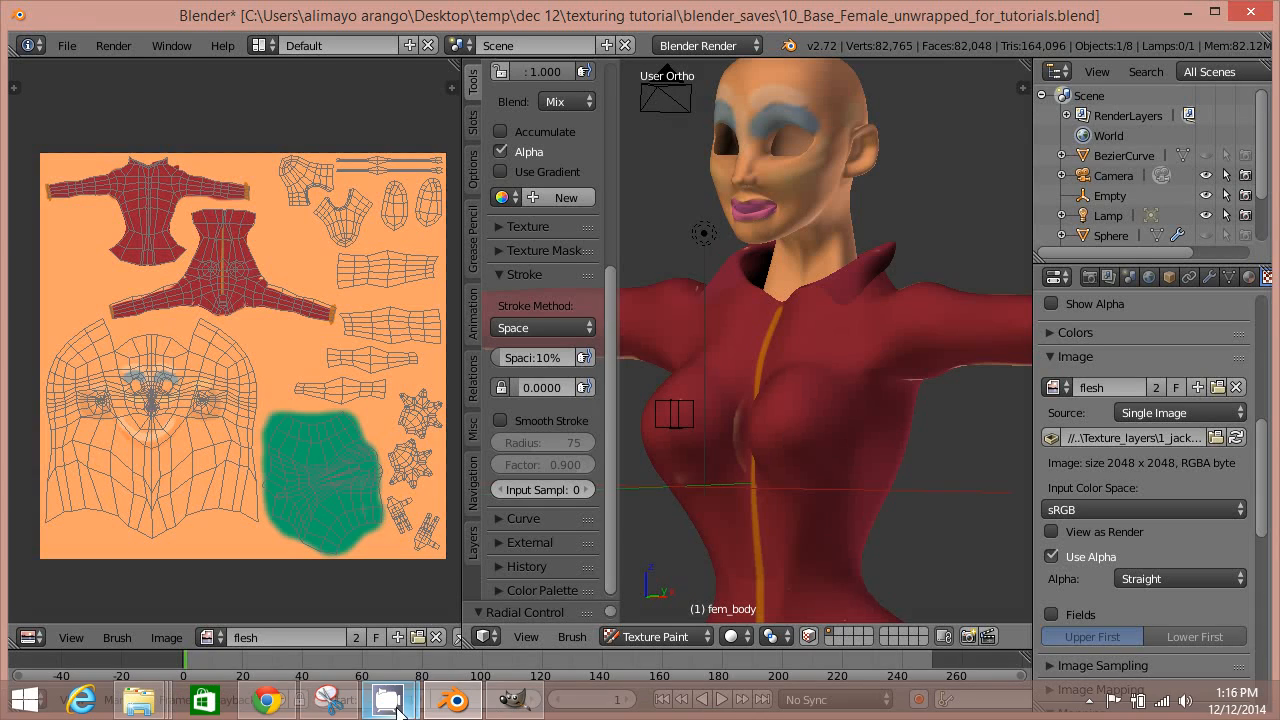
Switch to GIMP, show the UV layout layer and pick the base skin orange as the foreground colour
click(513, 700)
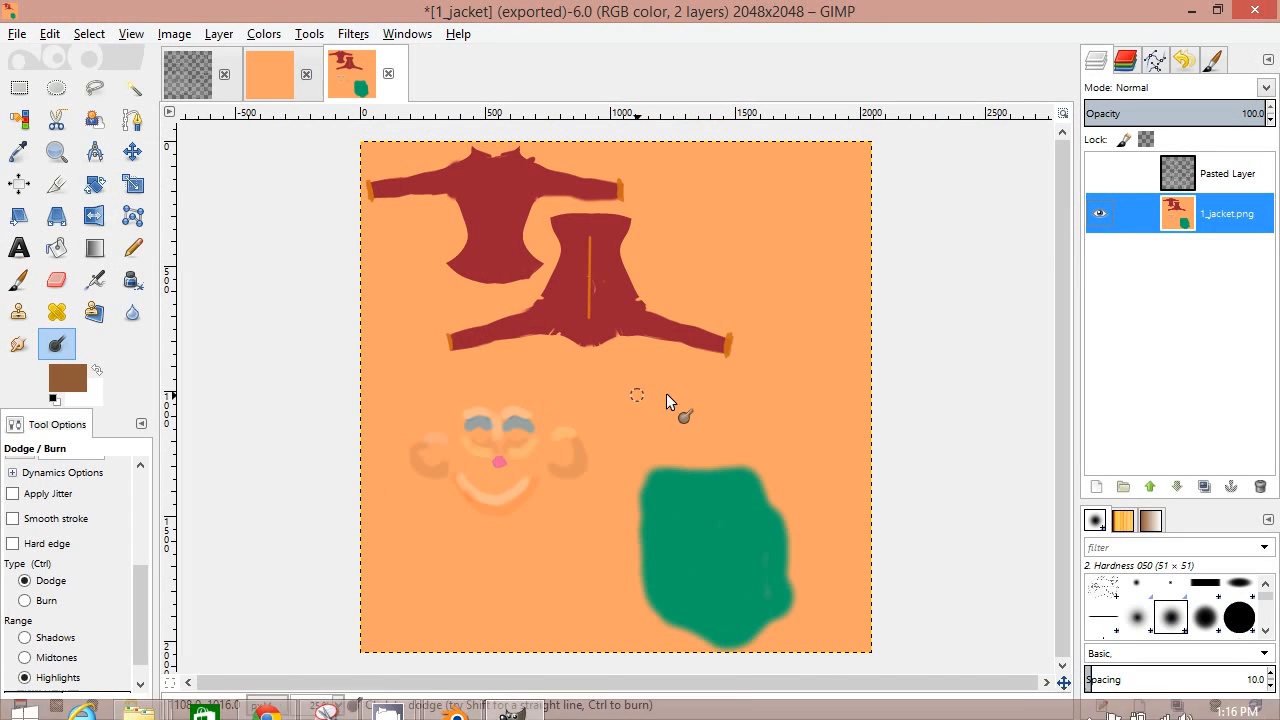
click(1099, 173)
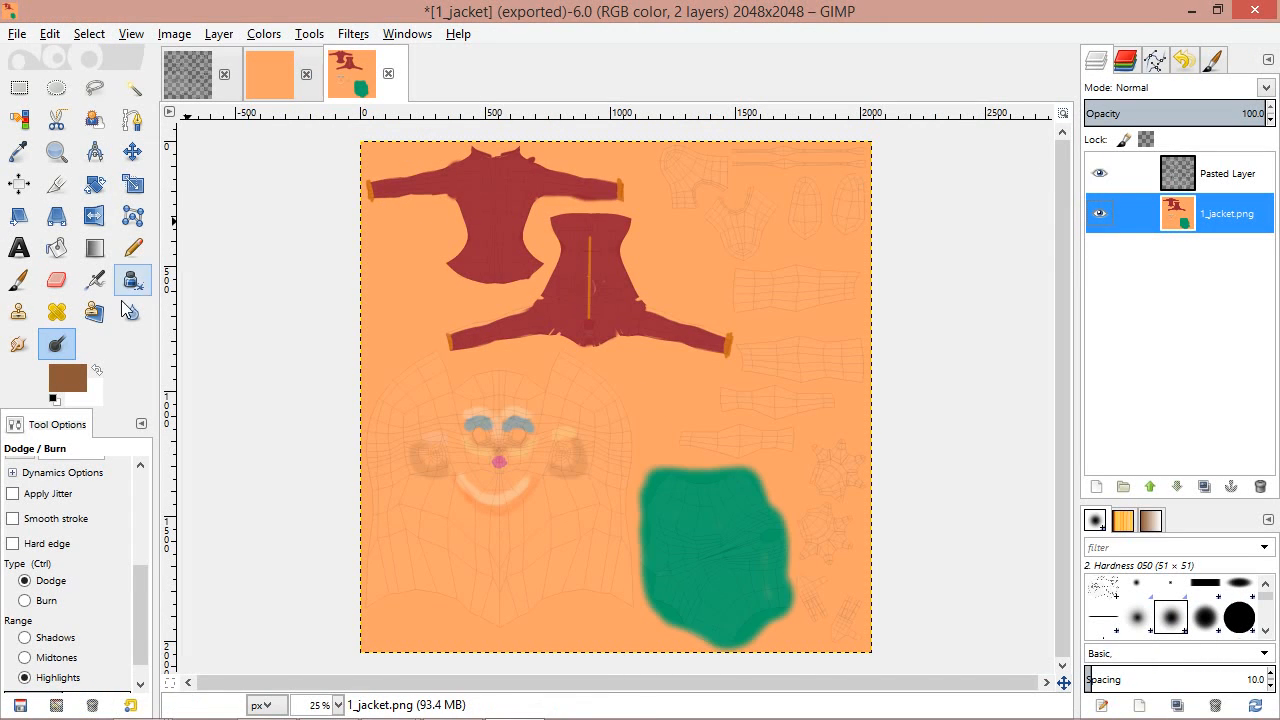
click(18, 151)
click(700, 246)
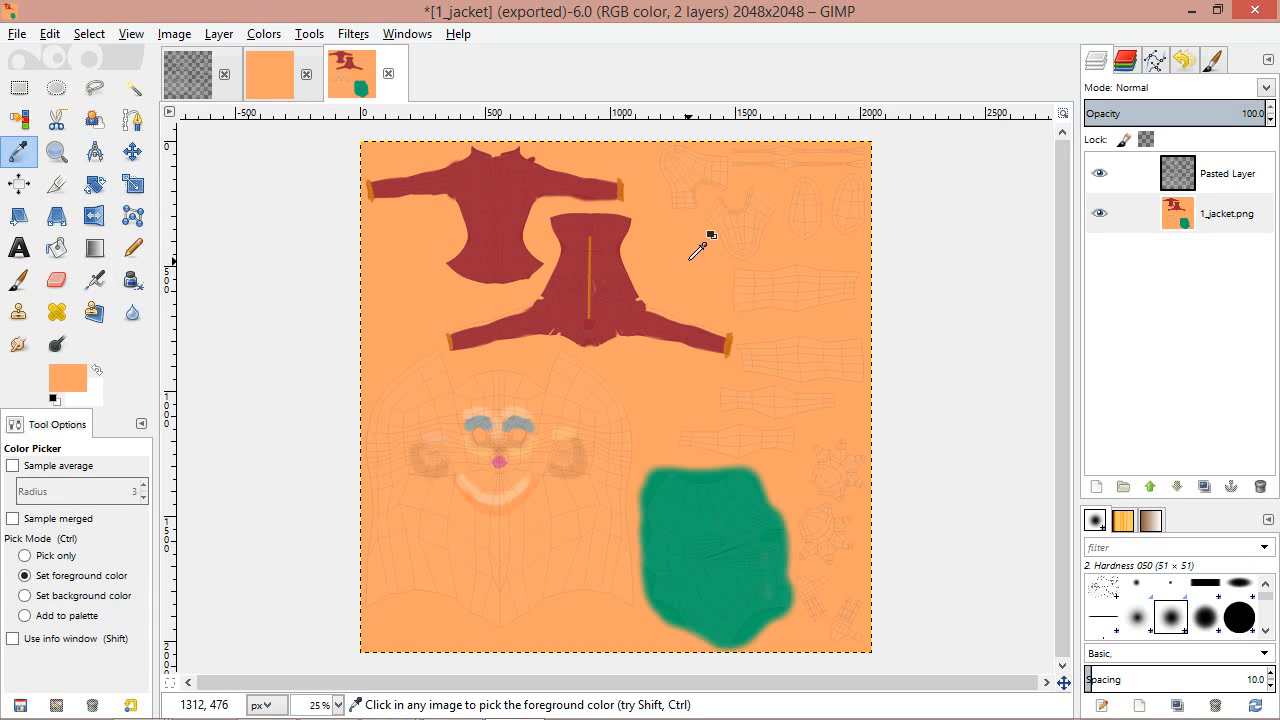
Paint over all makeup and shading on the face of the 1_jacket.png layer with skin orange at paintbrush opacity 100
click(18, 279)
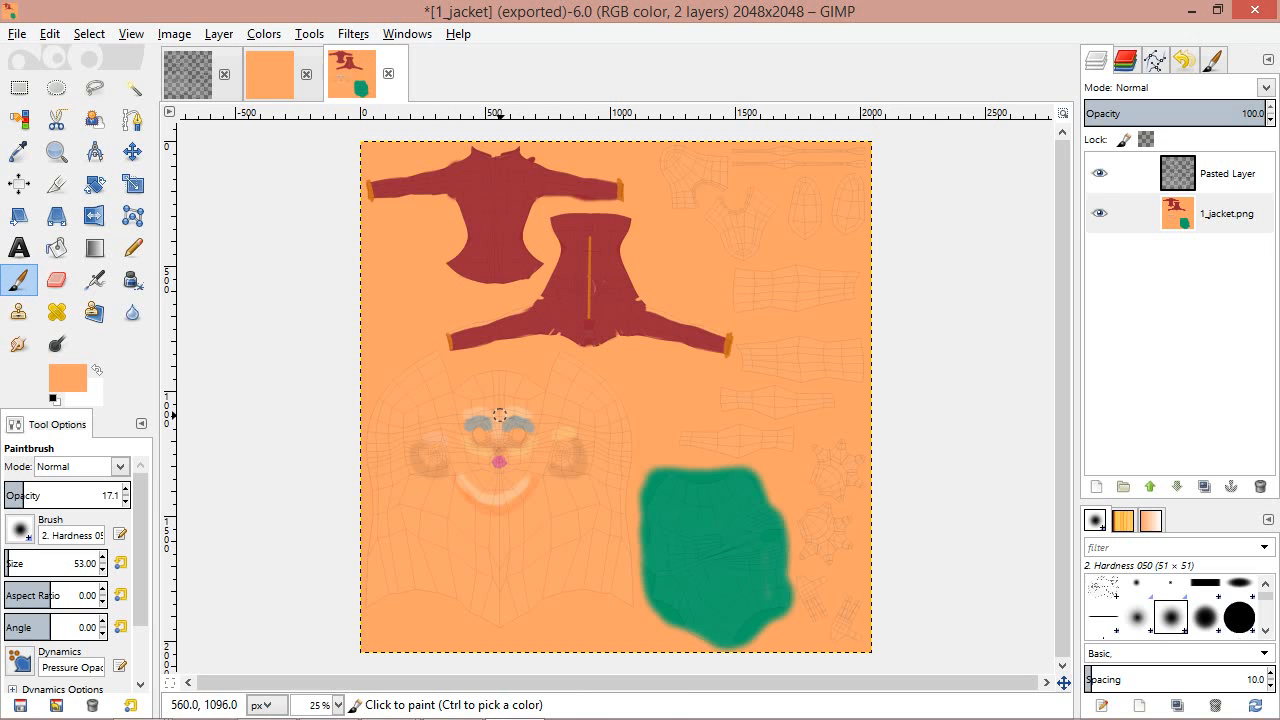
click(1230, 214)
drag(20, 498, 160, 501)
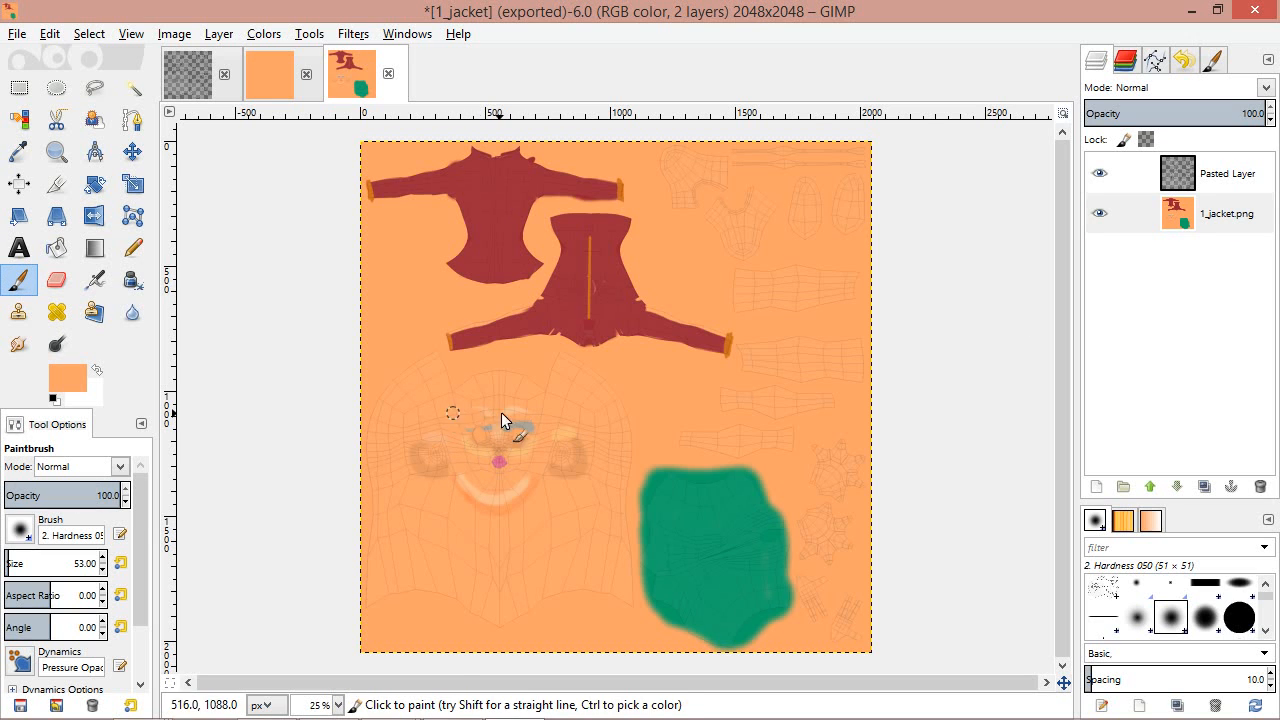
mouse_move(468, 490)
mouse_down()
mouse_move(537, 483)
mouse_move(493, 508)
mouse_up()
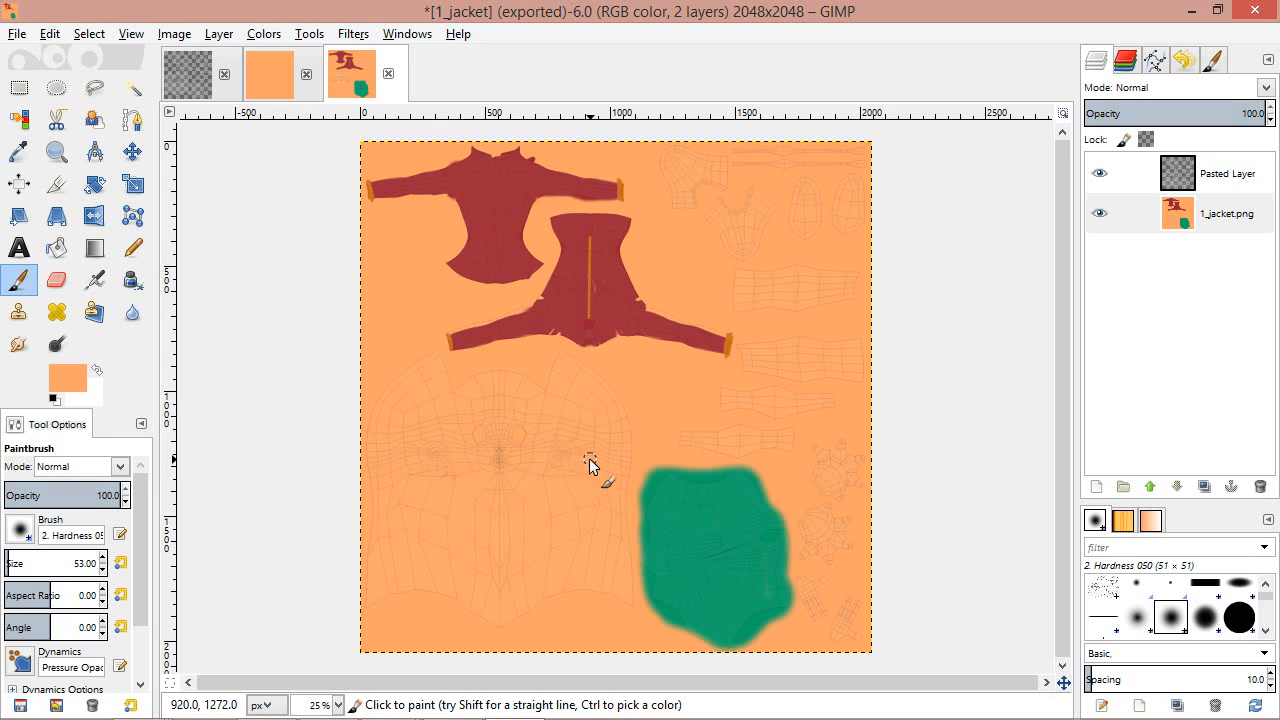
Set the foreground colour to dark brown 69442b
click(76, 373)
click(537, 418)
drag(536, 417, 557, 419)
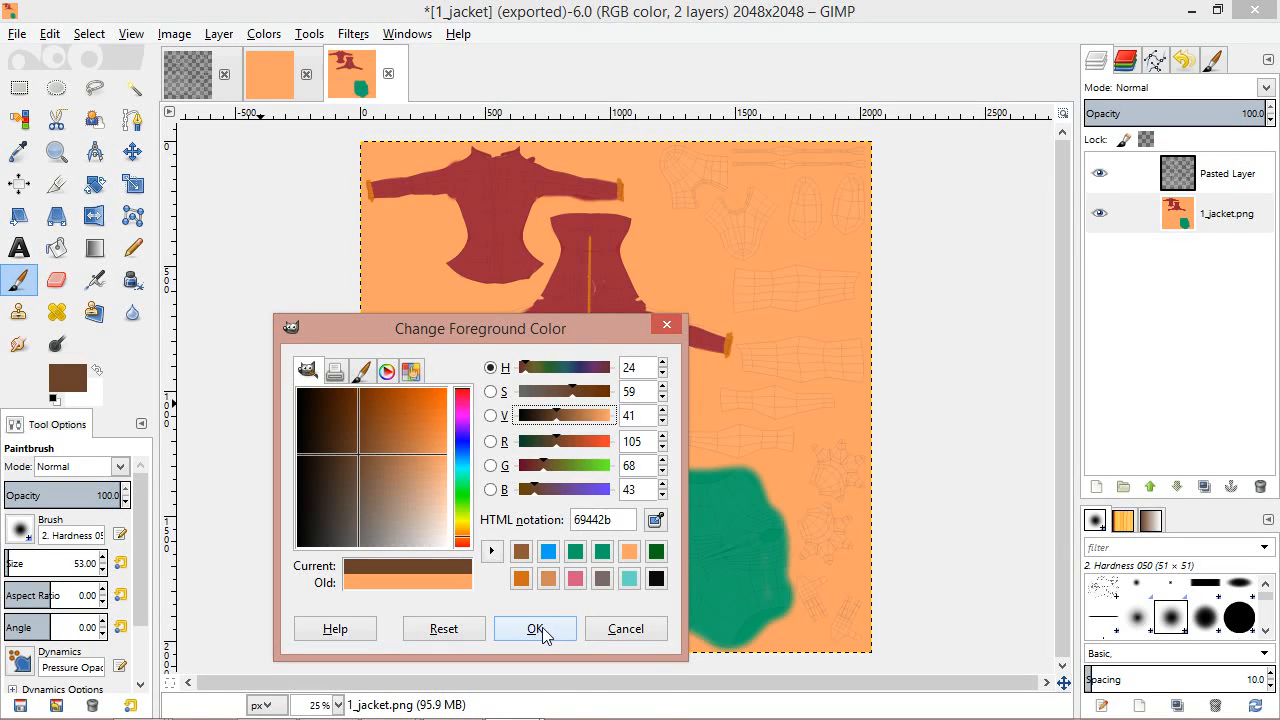
click(542, 630)
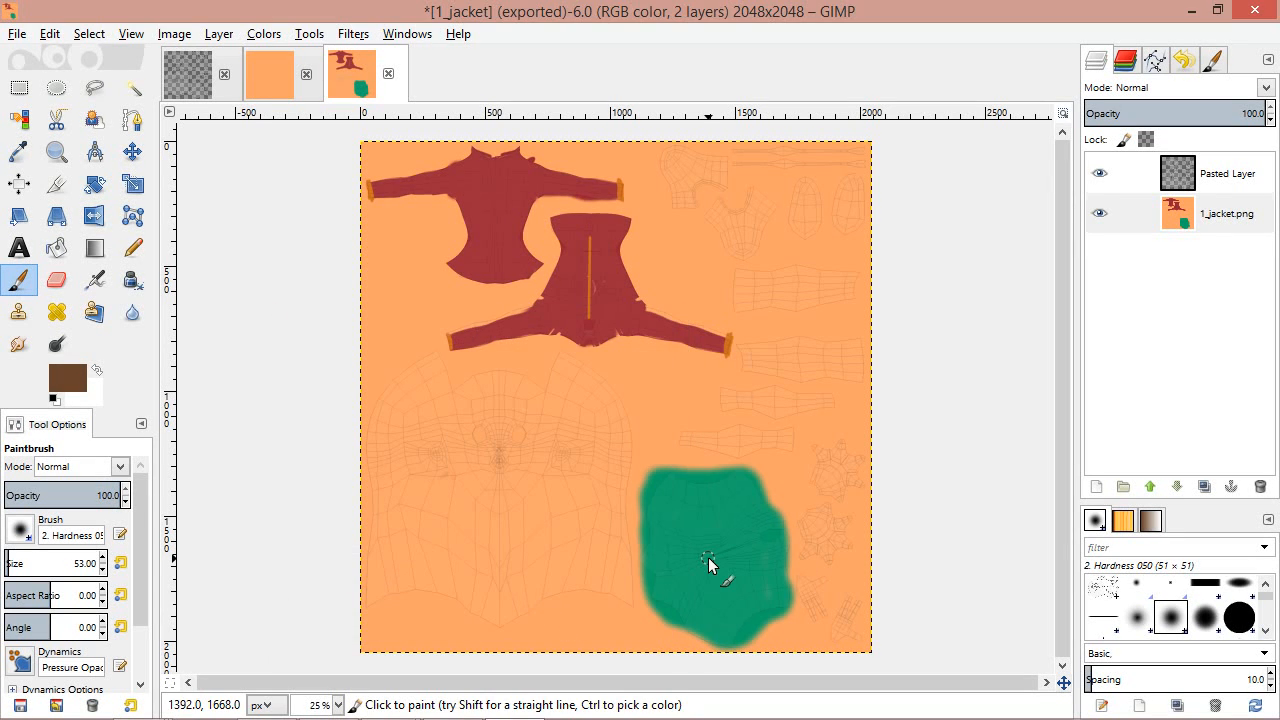
Paint over the green shorts area of the texture in dark brown with a paintbrush size of 150
key(bracketright)
key(bracketright)
key(bracketright)
key(bracketright)
key(bracketright)
key(bracketright)
key(bracketright)
key(bracketright)
key(bracketright)
key(bracketright)
key(bracketright)
key(bracketright)
key(bracketright)
key(bracketright)
key(bracketright)
key(bracketright)
key(bracketright)
key(bracketright)
key(bracketright)
key(bracketright)
key(bracketright)
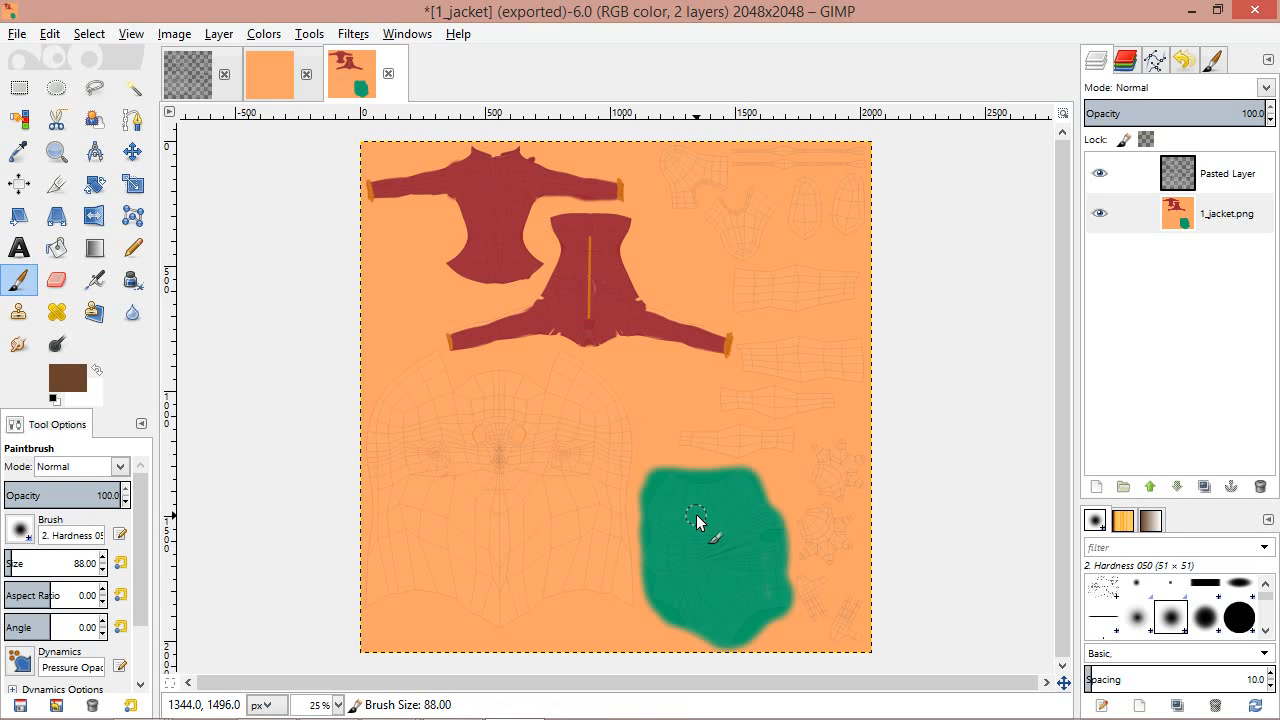
key(bracketright)
key(bracketright)
key(bracketright)
key(bracketright)
key(bracketright)
key(bracketright)
key(bracketright)
key(bracketright)
key(bracketright)
key(bracketright)
key(bracketright)
key(bracketright)
key(bracketright)
key(bracketright)
key(bracketright)
mouse_move(645, 478)
mouse_down()
mouse_move(760, 500)
mouse_move(778, 600)
mouse_move(756, 630)
mouse_move(707, 640)
mouse_move(666, 606)
mouse_move(652, 488)
mouse_up()
mouse_move(681, 615)
mouse_down()
mouse_move(677, 481)
mouse_move(729, 575)
mouse_move(735, 617)
mouse_up()
drag(61, 494, 323, 523)
mouse_move(689, 514)
mouse_down()
mouse_move(737, 517)
mouse_move(741, 487)
mouse_move(774, 591)
mouse_move(749, 551)
mouse_move(671, 514)
mouse_move(655, 590)
mouse_move(723, 623)
mouse_move(751, 589)
mouse_move(766, 511)
mouse_move(784, 570)
mouse_move(689, 514)
mouse_move(663, 591)
mouse_move(754, 583)
mouse_move(704, 543)
mouse_up()
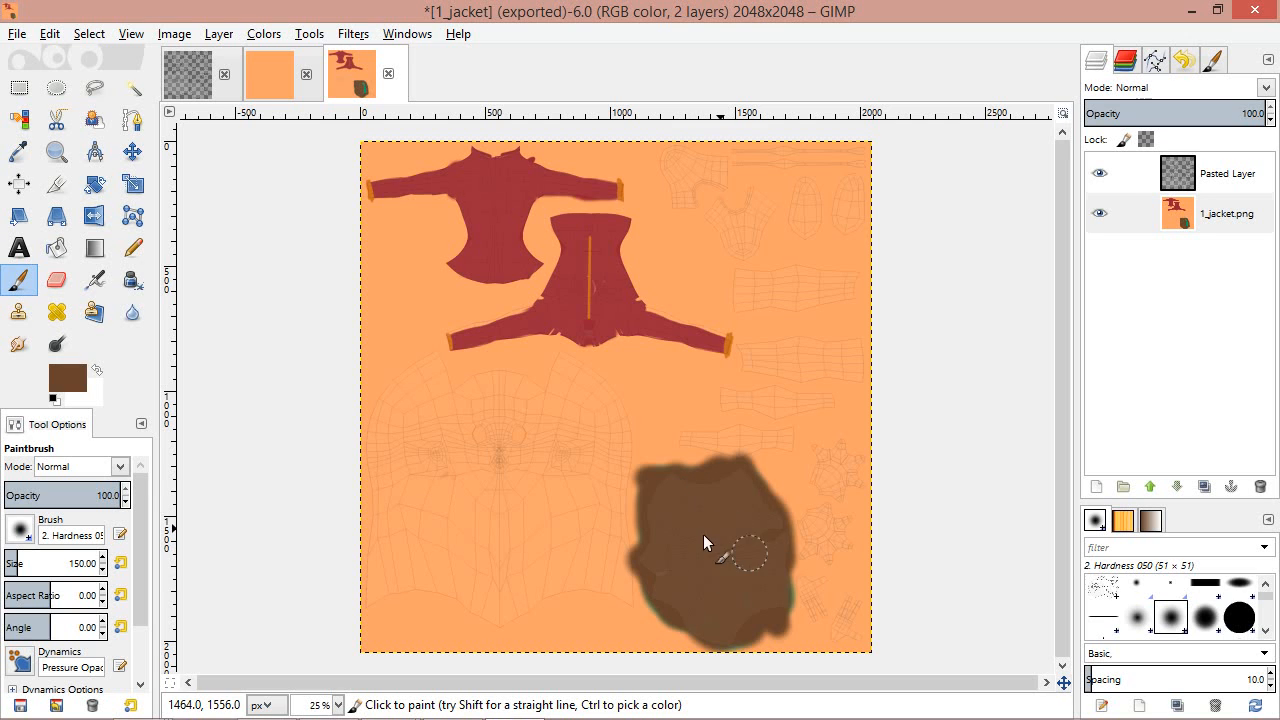
Hide the Pasted Layer and export the image over the existing 1_jacket.png in Texture_layers, replacing the file
click(1099, 173)
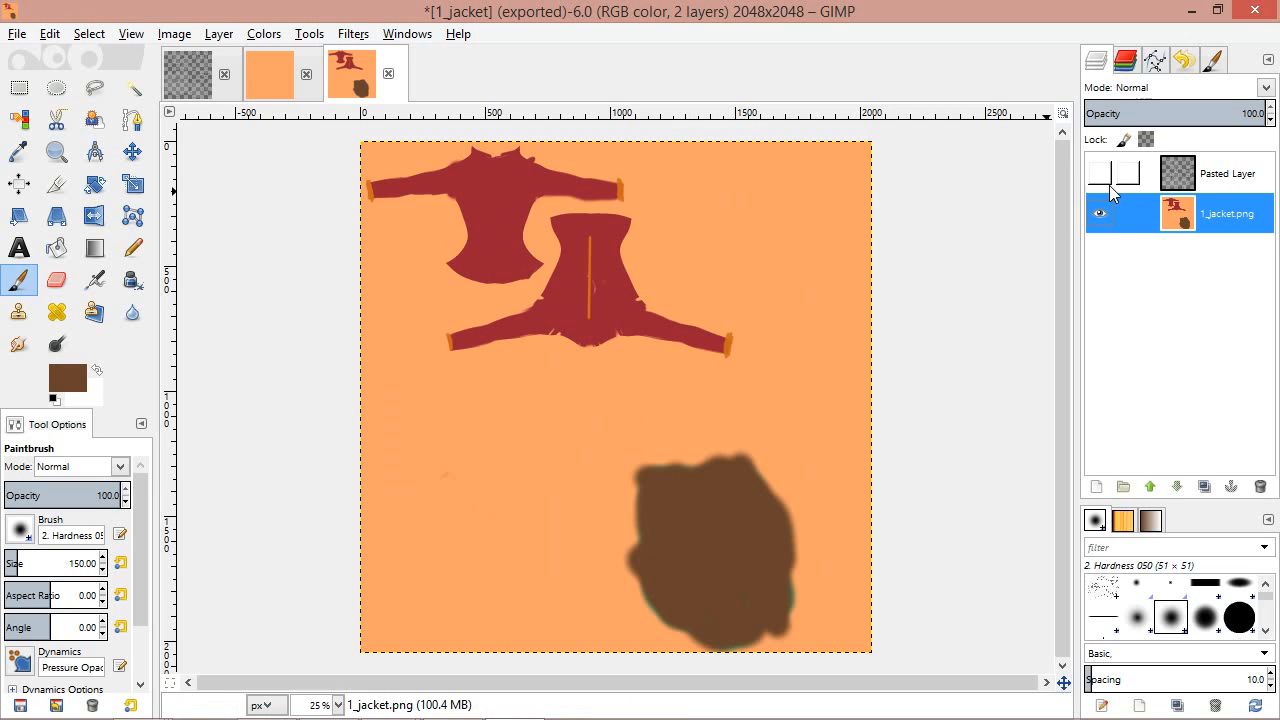
click(17, 34)
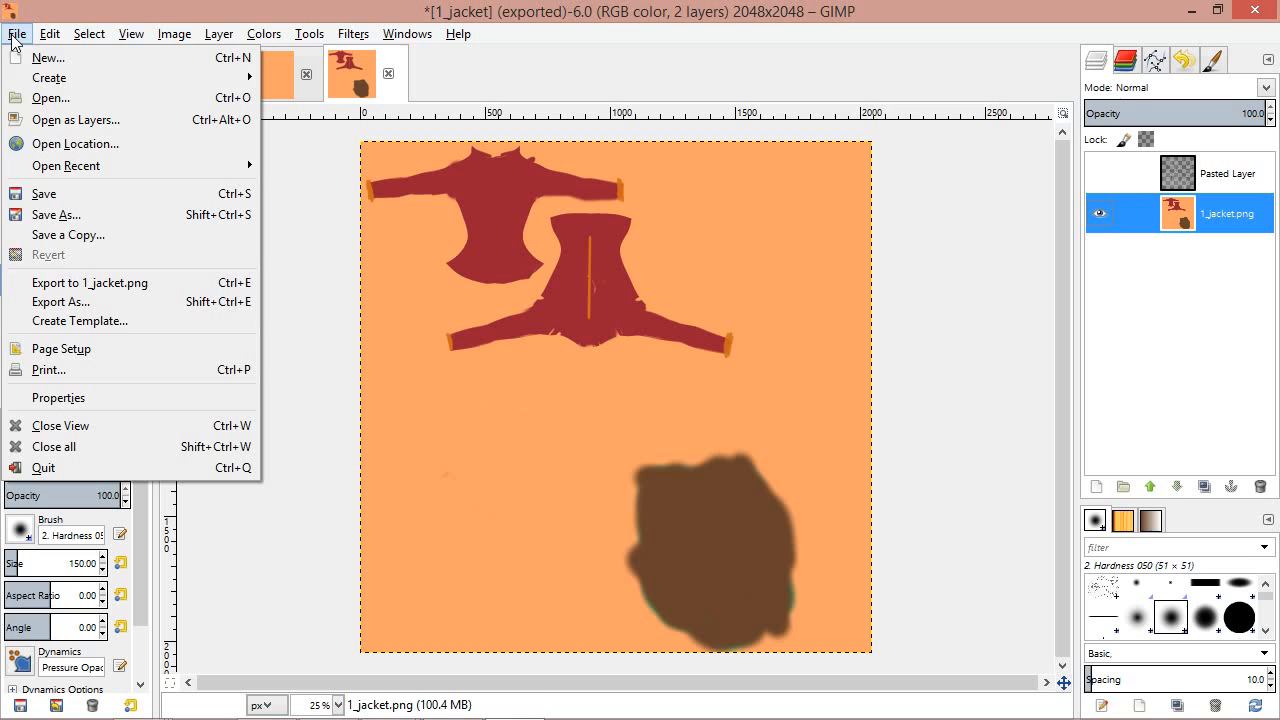
click(62, 302)
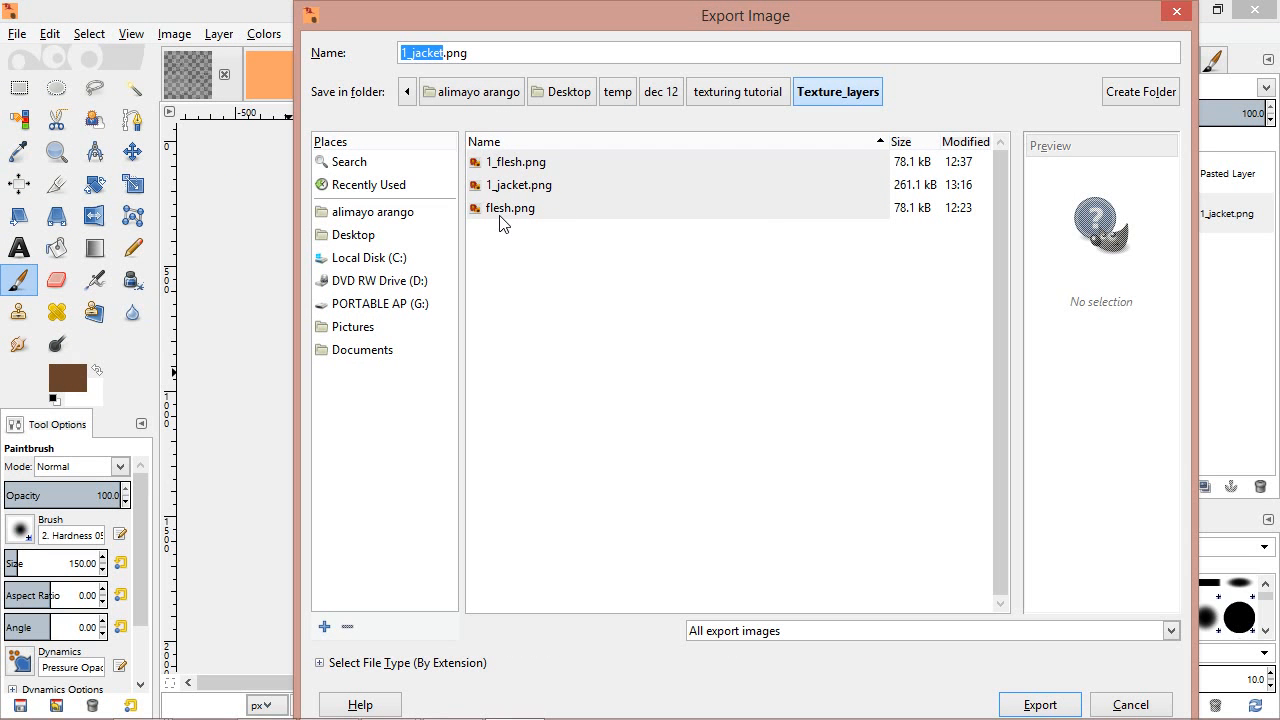
click(514, 188)
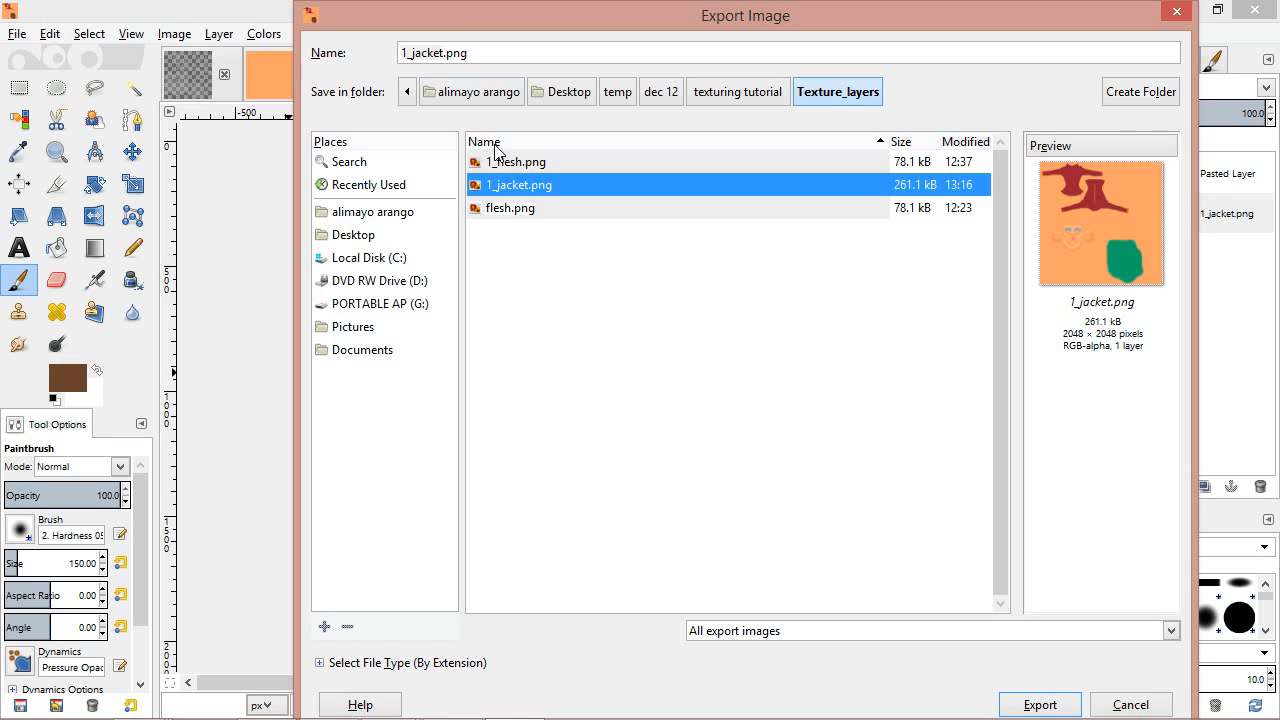
click(1043, 700)
click(783, 472)
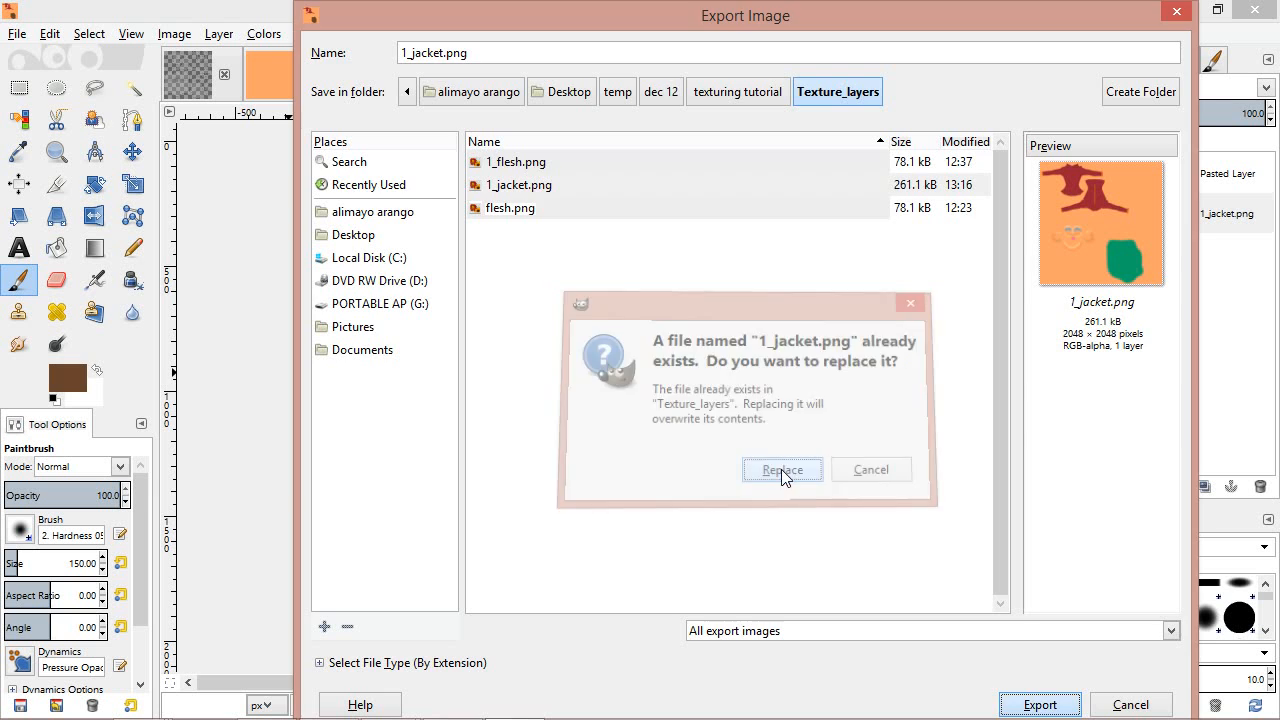
click(666, 544)
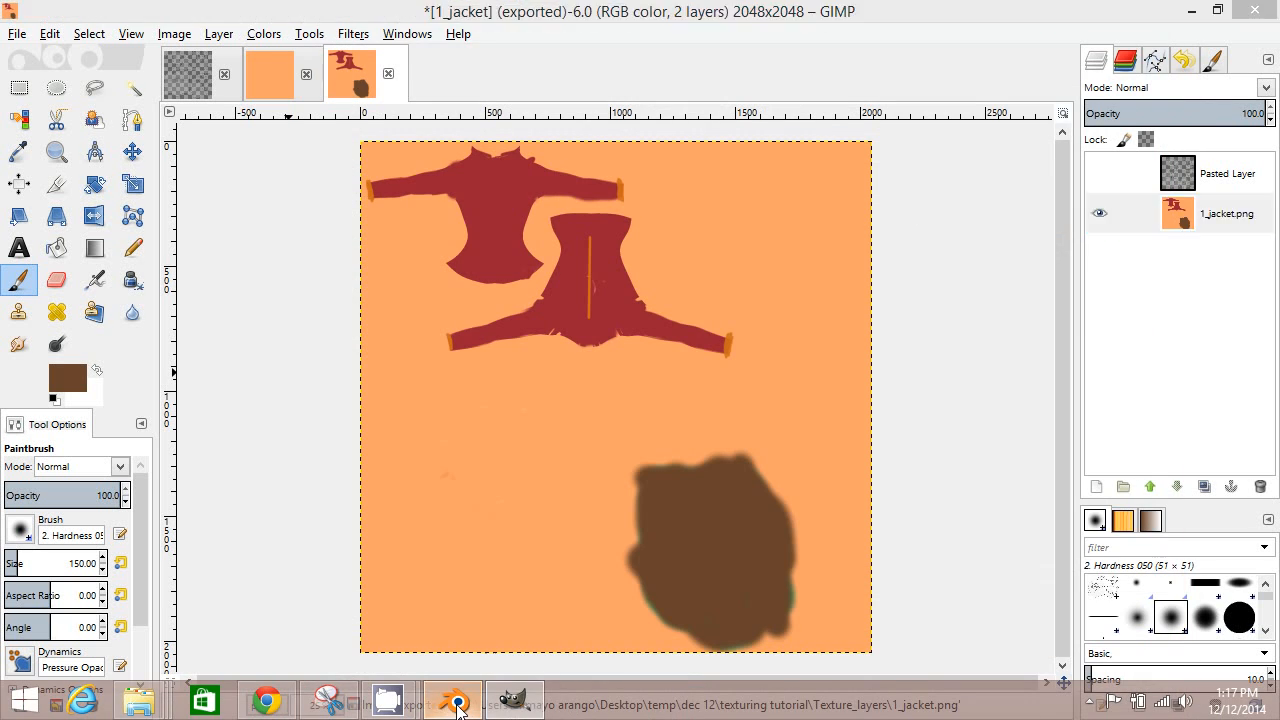
Switch to Blender, reload the 1_jacket.png texture image and check the face and shorts on the full model
click(454, 702)
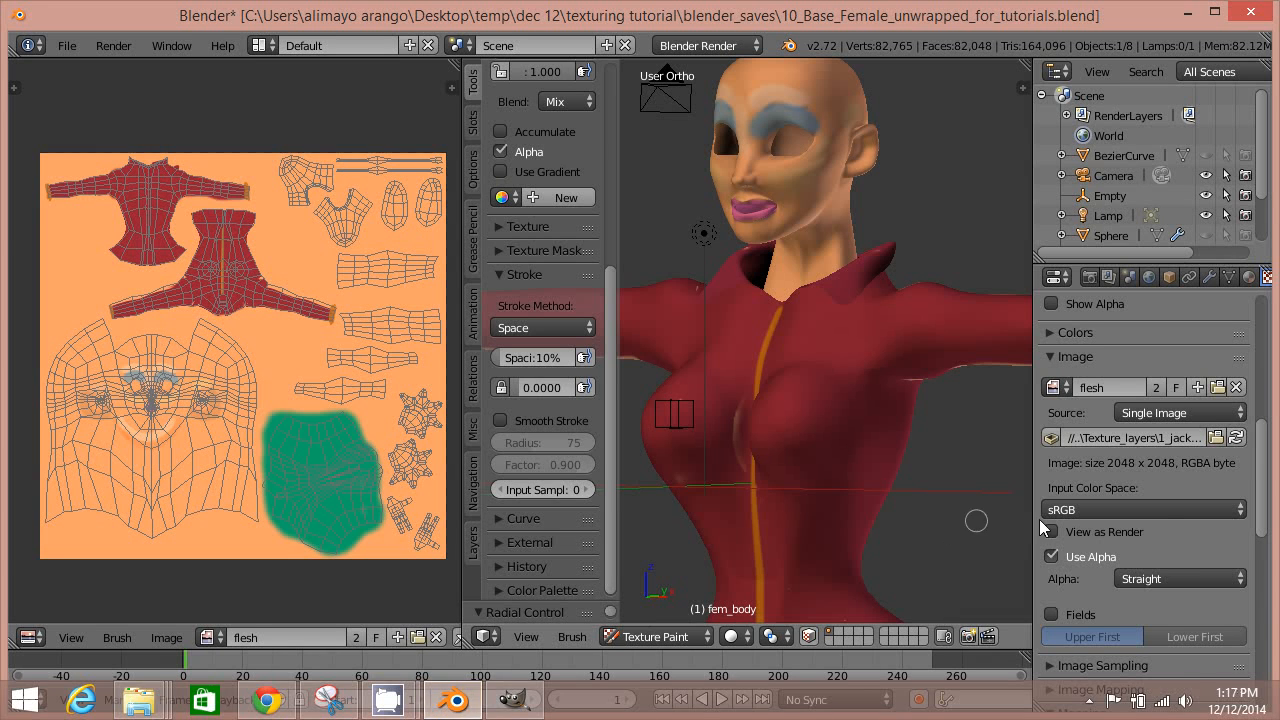
click(1236, 437)
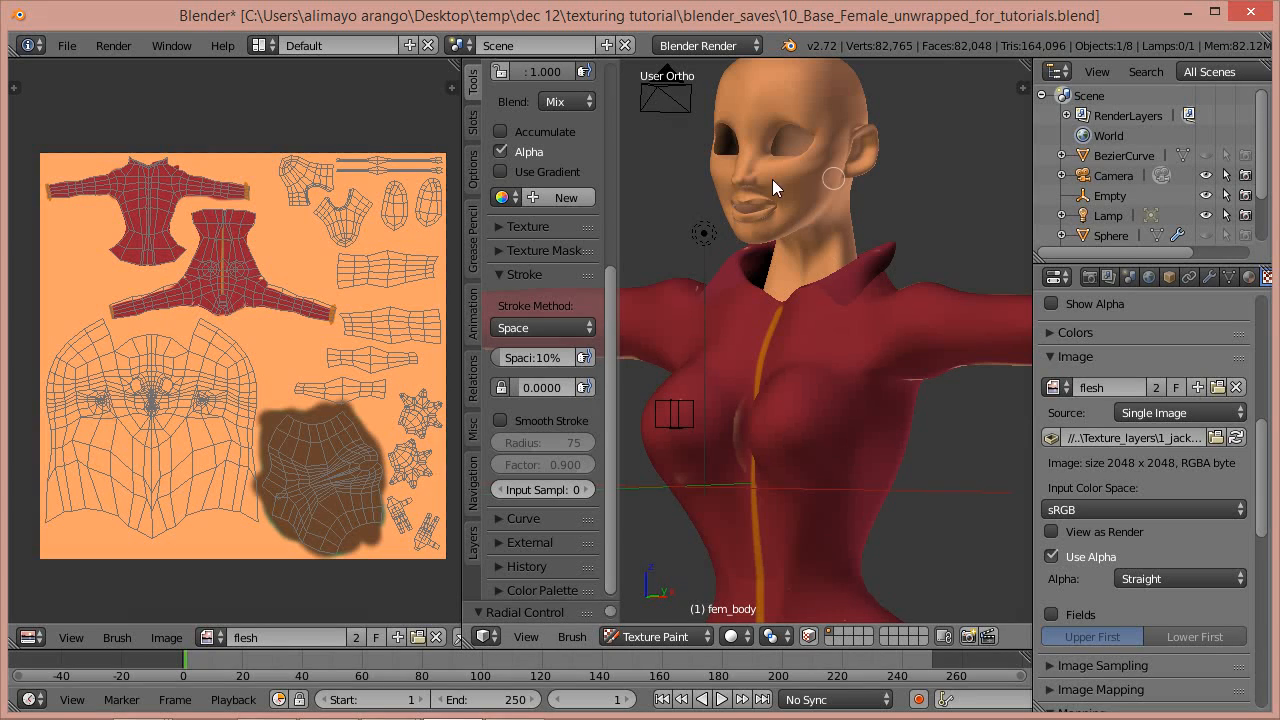
middle_drag(806, 248, 820, 380)
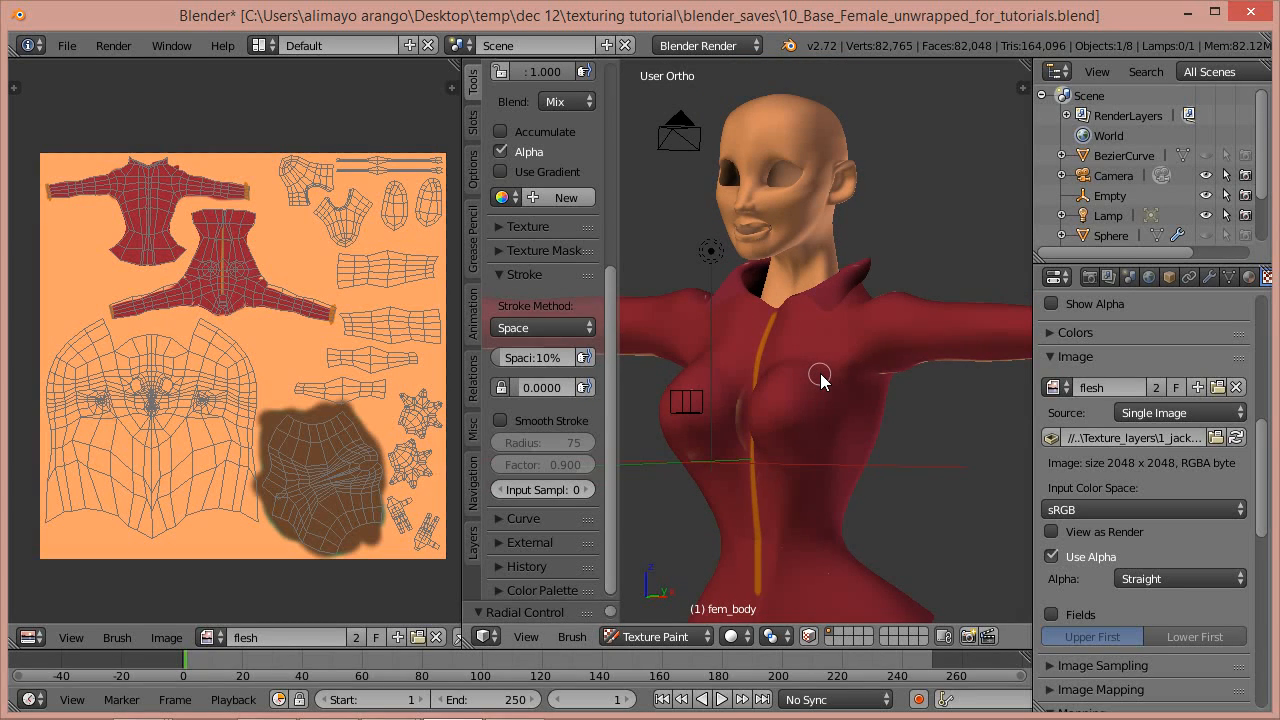
scroll(820, 376, down, 6)
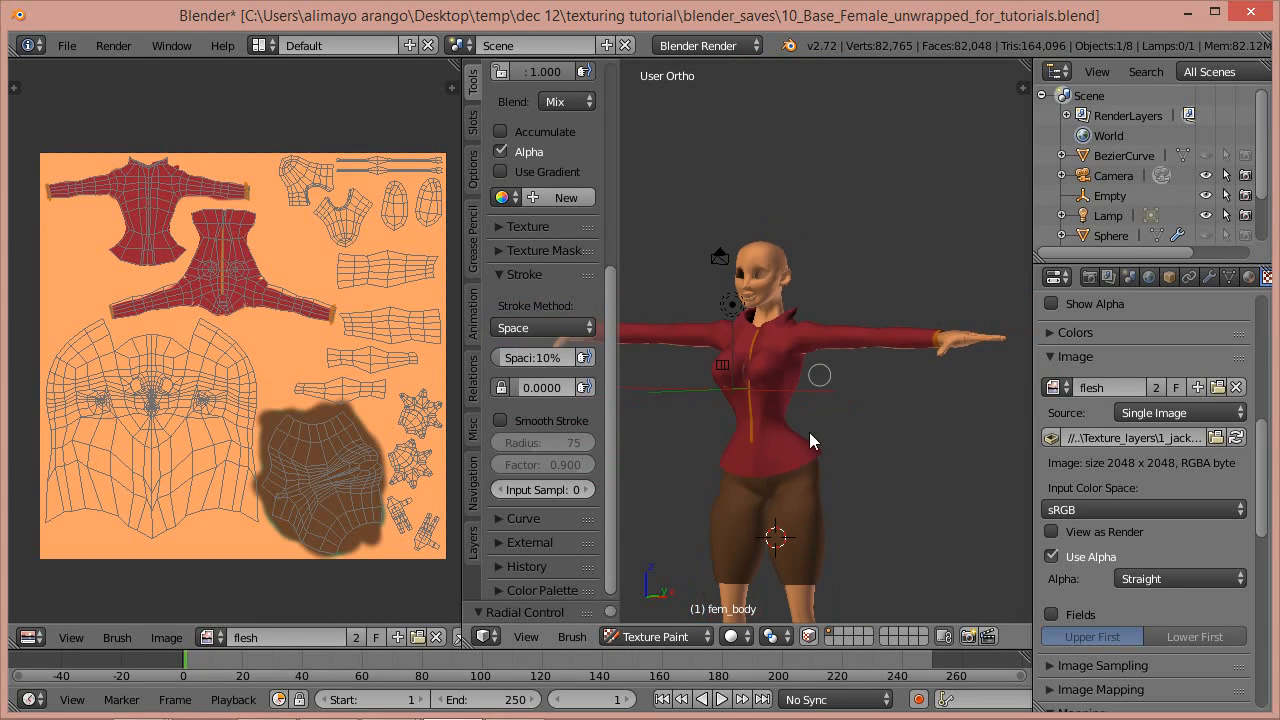
shift+middle_drag(800, 470, 838, 360)
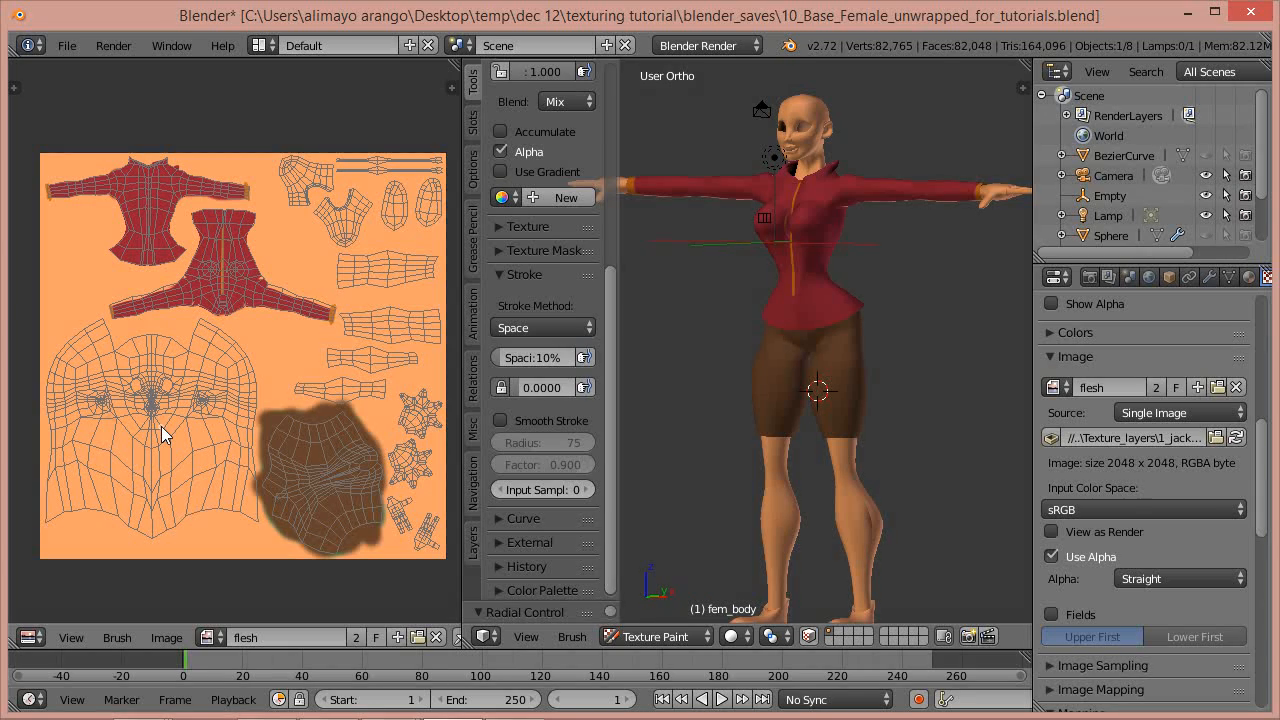
Paint the mouth area of the face's UV island crimson in the image editor with the 11 px brush
scroll(208, 400, down, 1)
scroll(205, 403, up, 2)
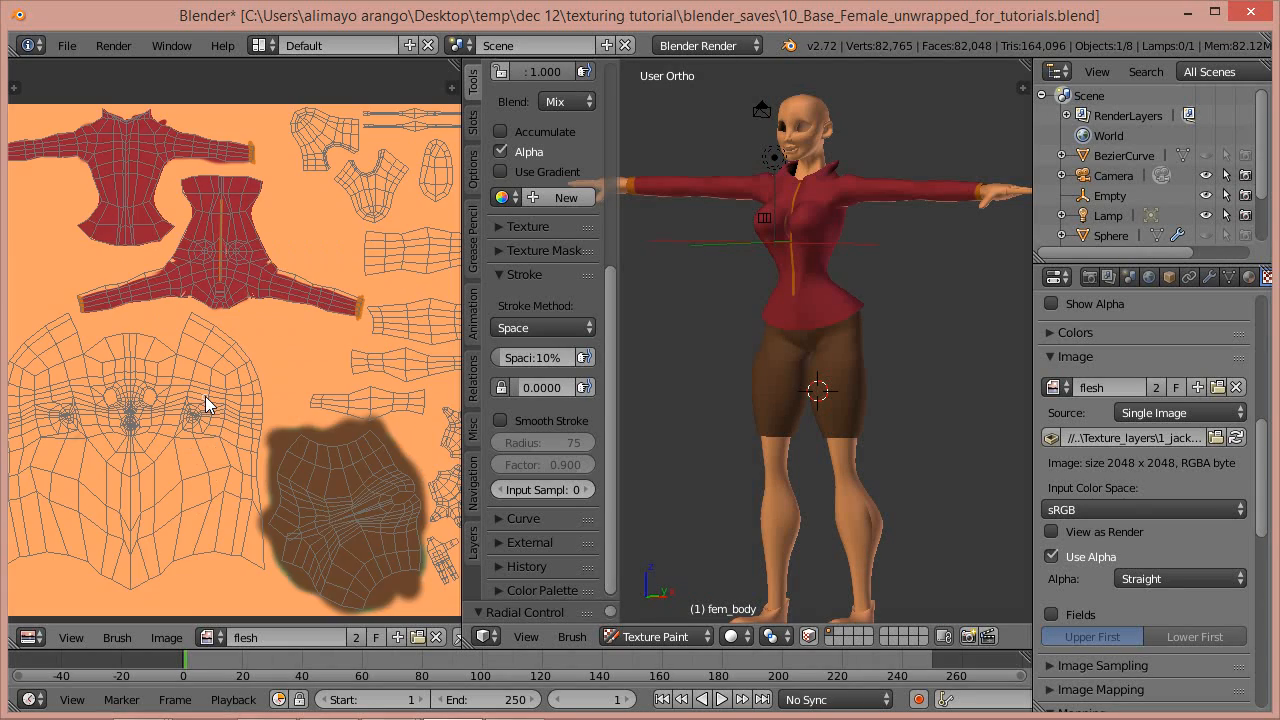
scroll(206, 397, up, 3)
middle_drag(188, 426, 388, 319)
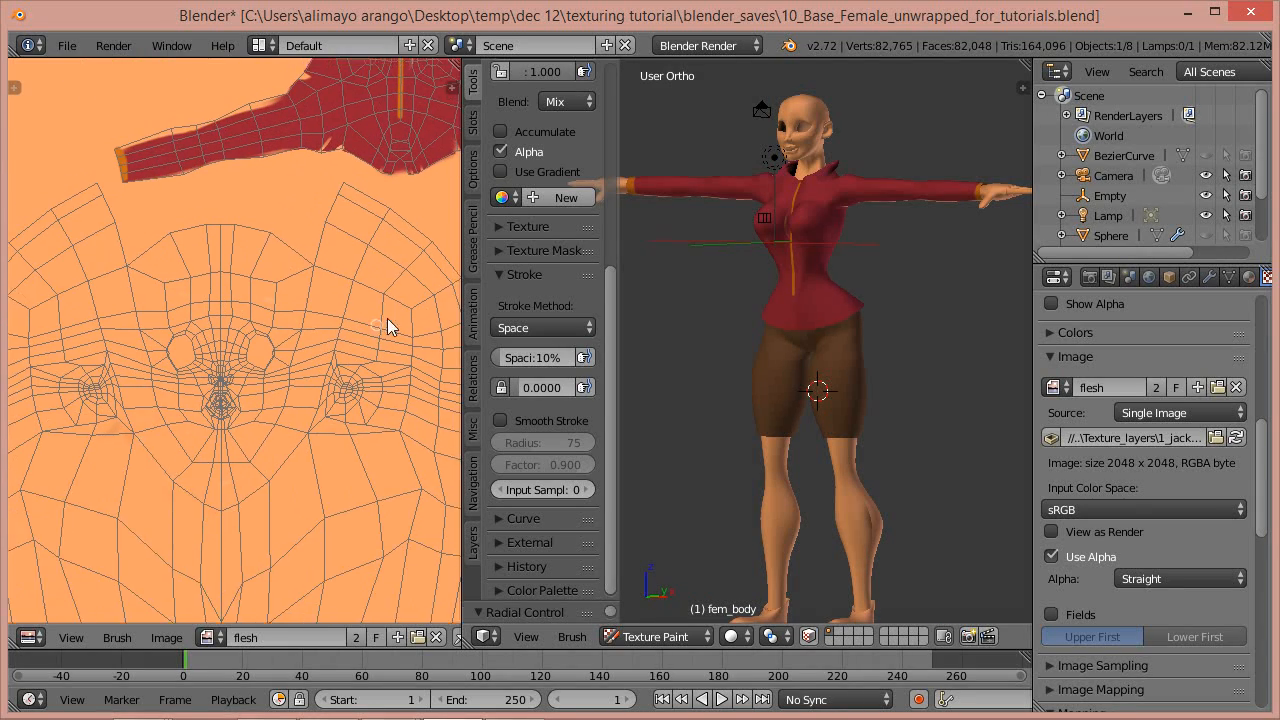
scroll(390, 328, up, 1)
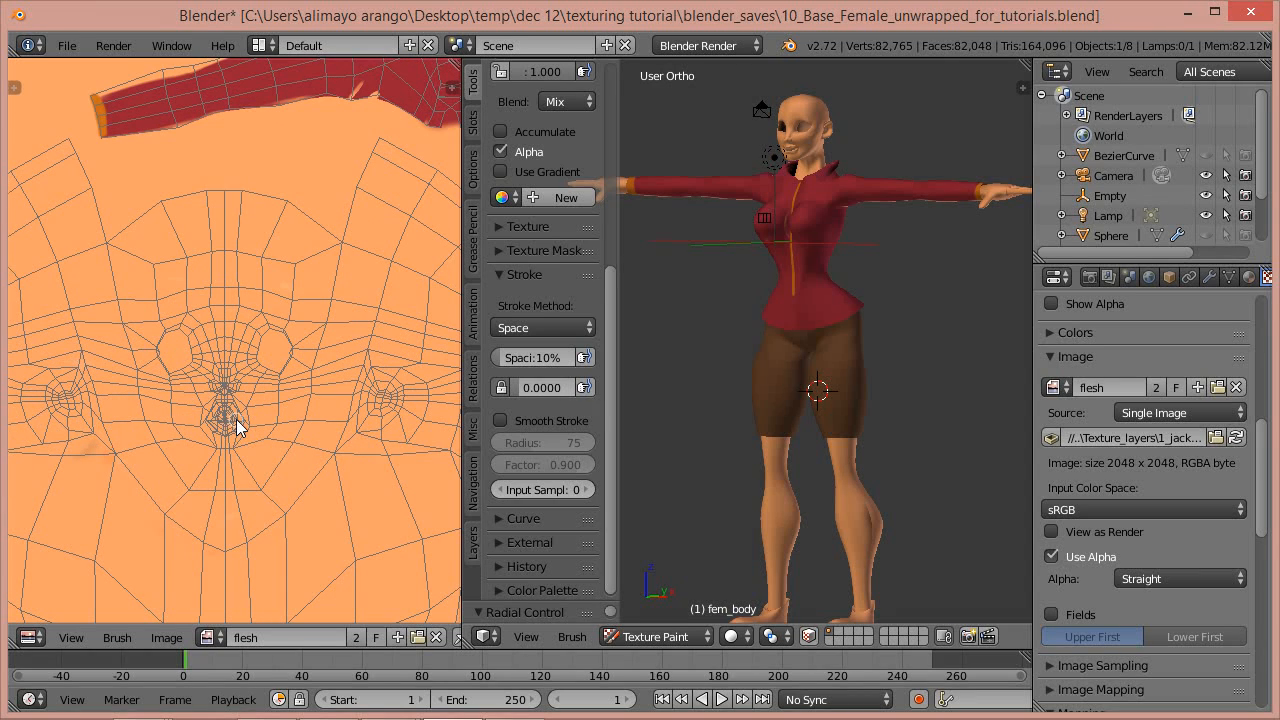
scroll(190, 400, up, 2)
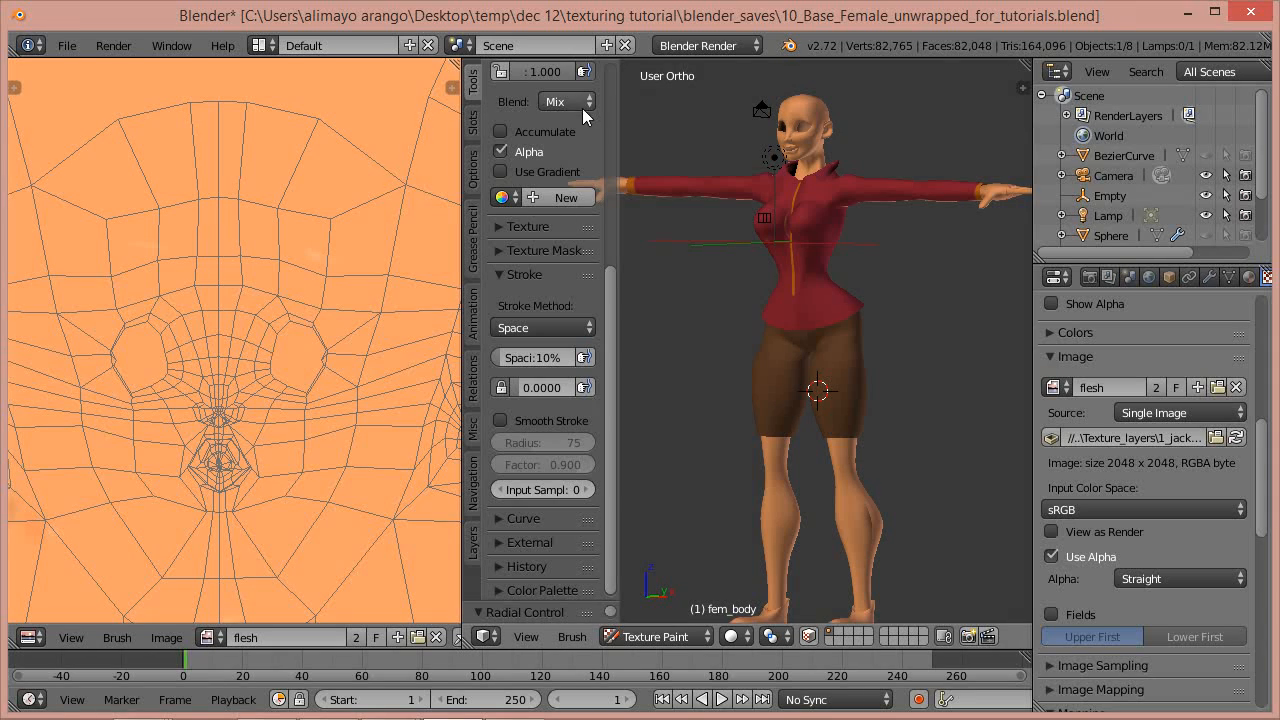
drag(612, 279, 616, 88)
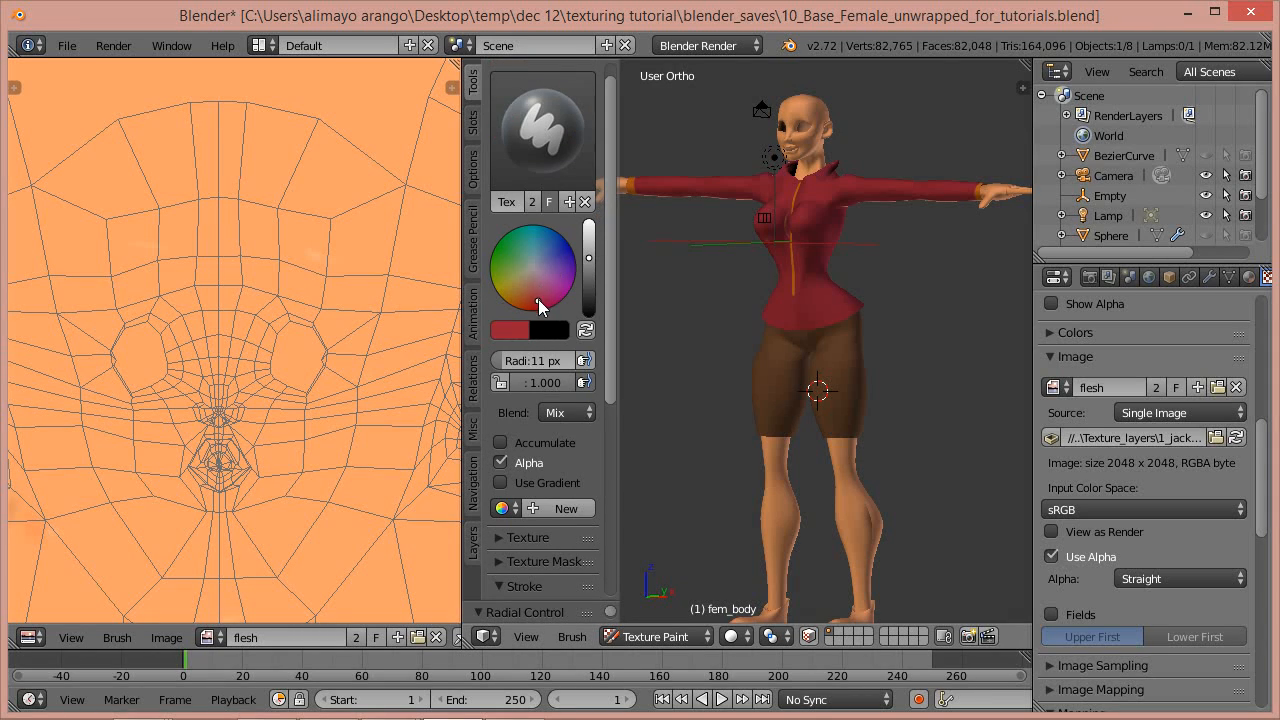
drag(538, 305, 542, 305)
mouse_move(222, 462)
mouse_down()
mouse_move(232, 470)
mouse_move(210, 468)
mouse_move(242, 482)
mouse_move(229, 460)
mouse_move(206, 486)
mouse_move(237, 466)
mouse_move(201, 452)
mouse_move(228, 482)
mouse_up()
Check the lips on the model from the front and sample the skin orange from the texture as brush colour
scroll(724, 428, up, 1)
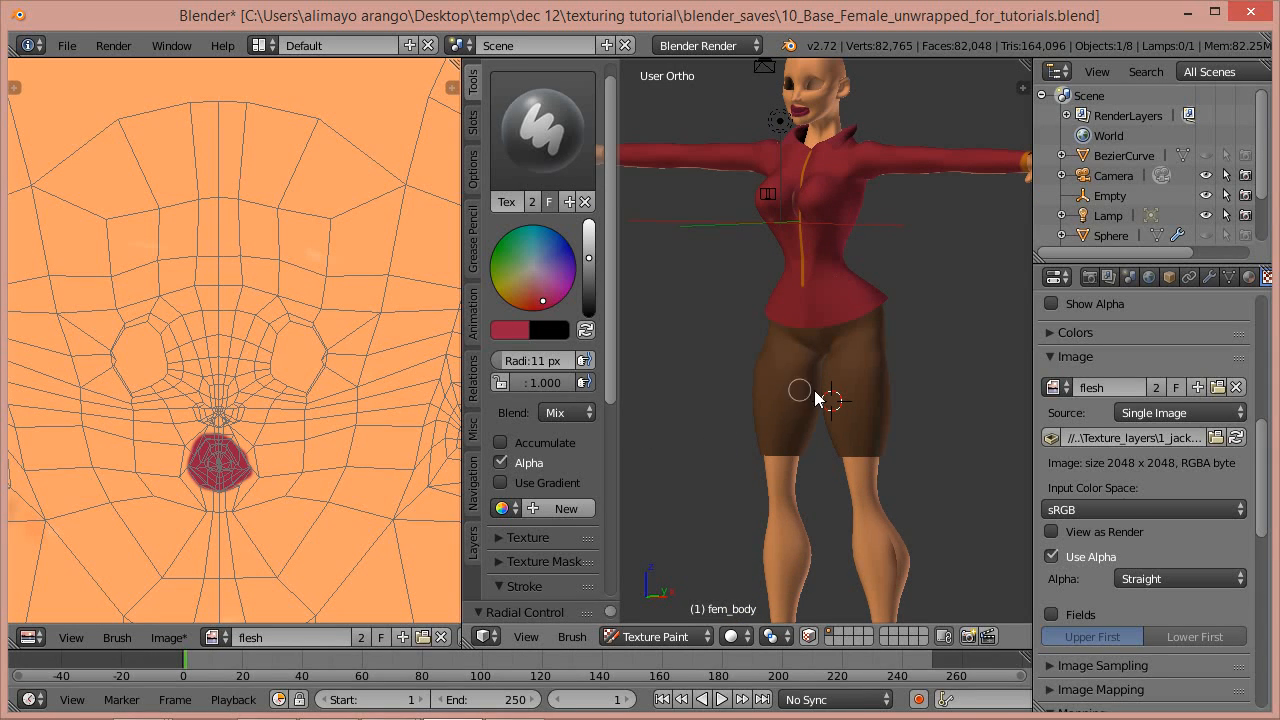
scroll(815, 398, up, 5)
shift+middle_drag(879, 408, 800, 632)
middle_drag(865, 388, 955, 384)
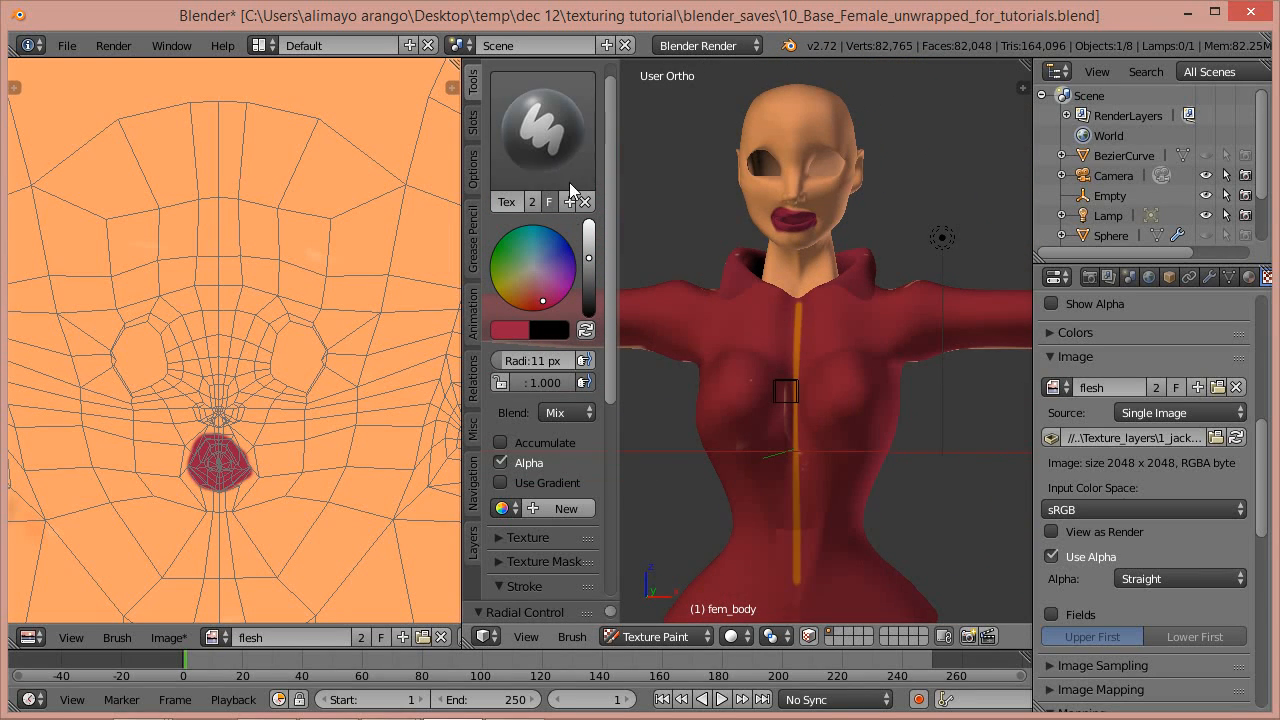
click(544, 292)
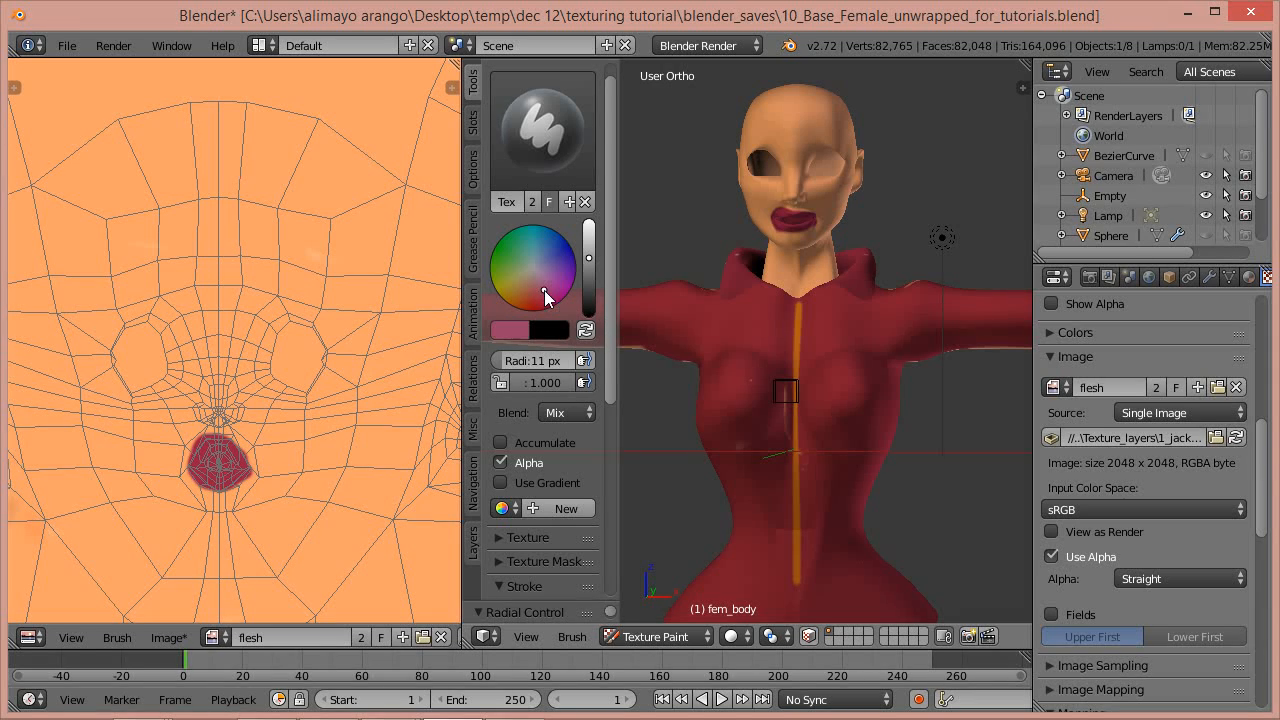
click(514, 332)
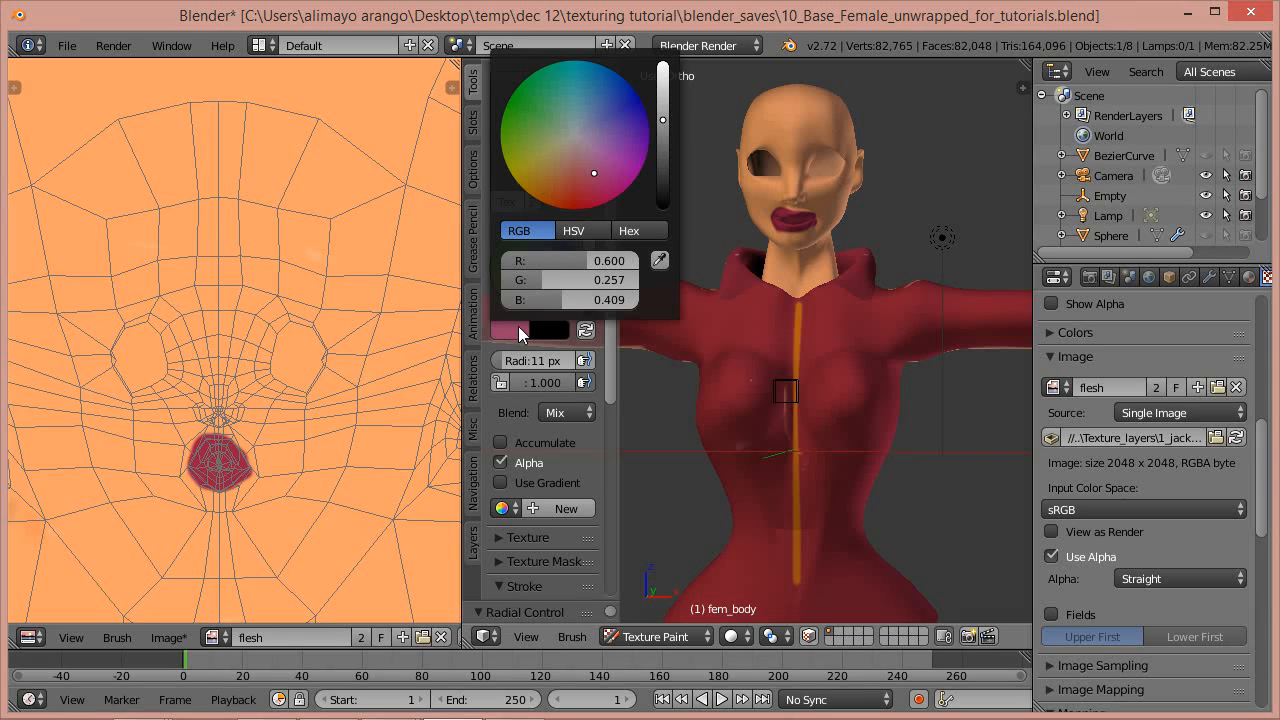
click(660, 260)
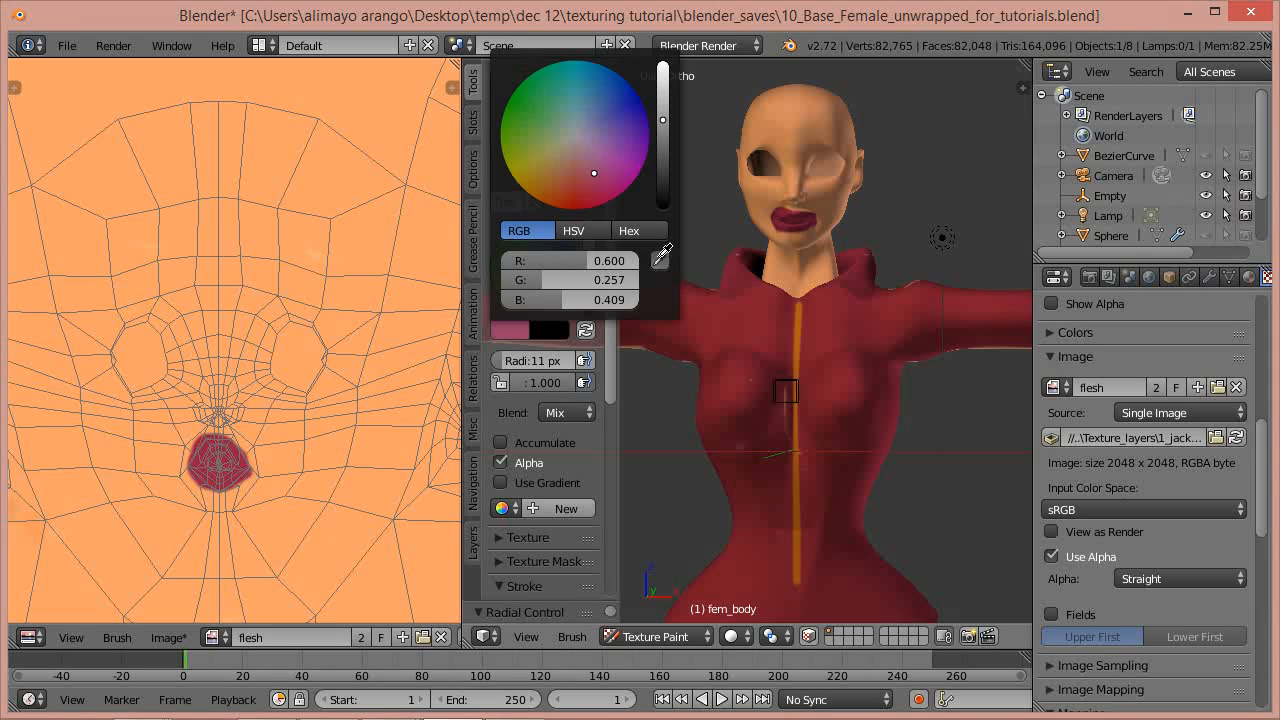
click(374, 236)
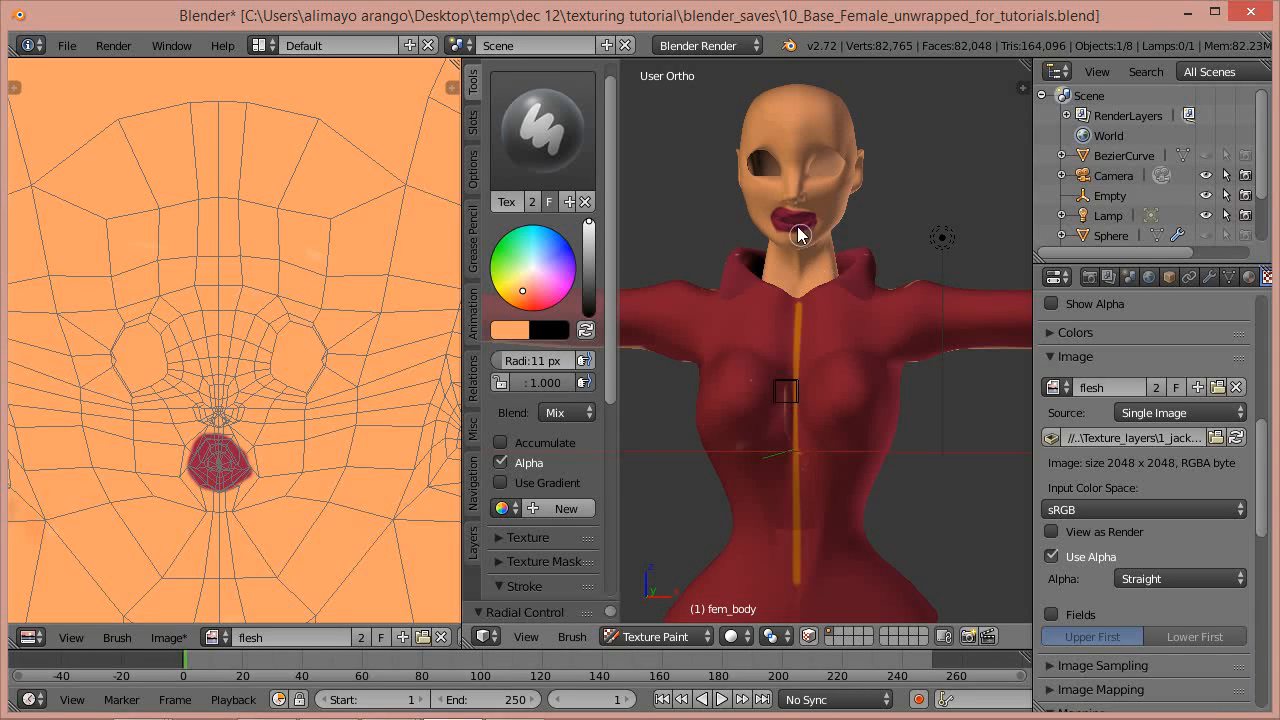
Trim the outer edges of the crimson lips on the UV image with skin orange, shaping the upper lip
scroll(830, 262, up, 3)
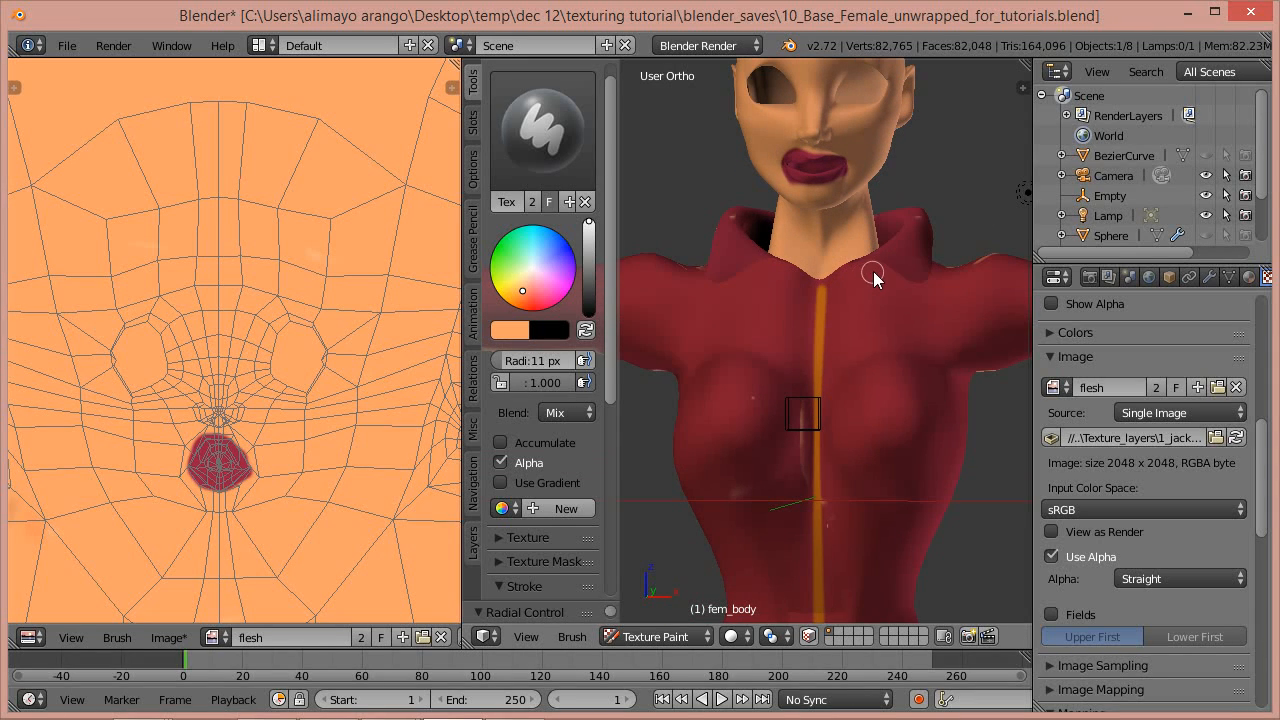
scroll(868, 460, up, 3)
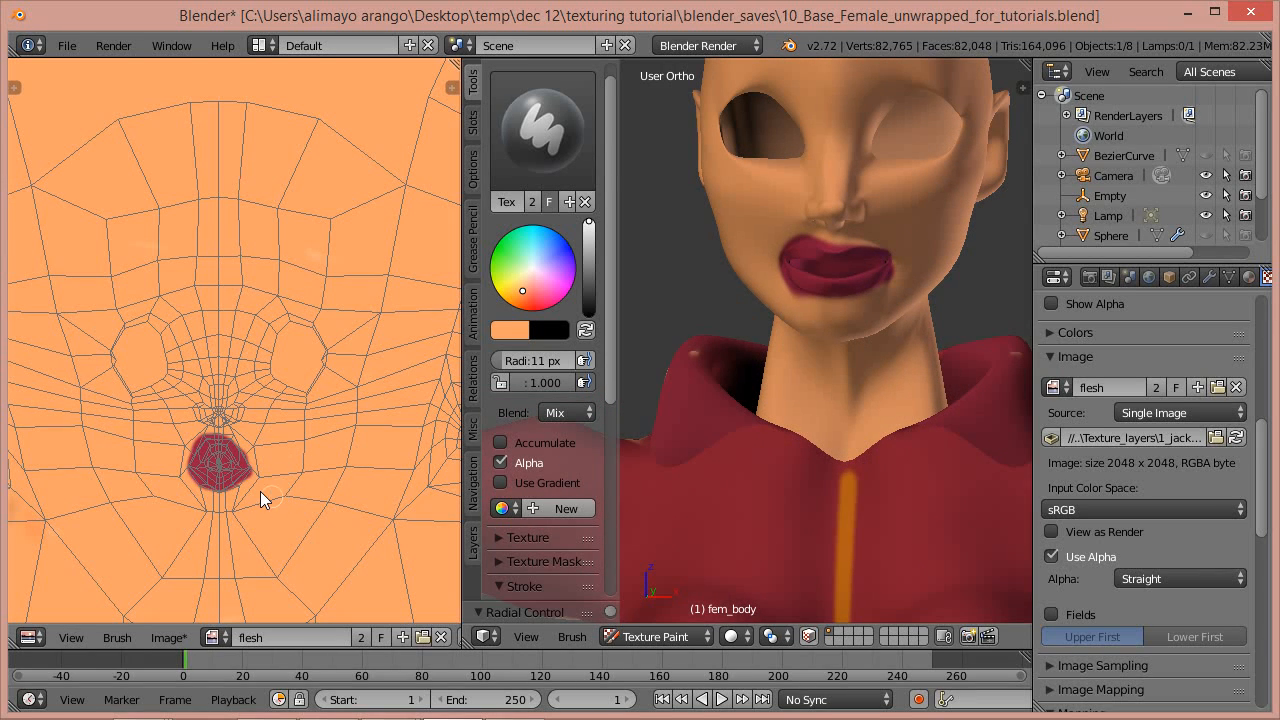
drag(205, 424, 194, 438)
scroll(312, 438, up, 2)
middle_drag(313, 388, 316, 121)
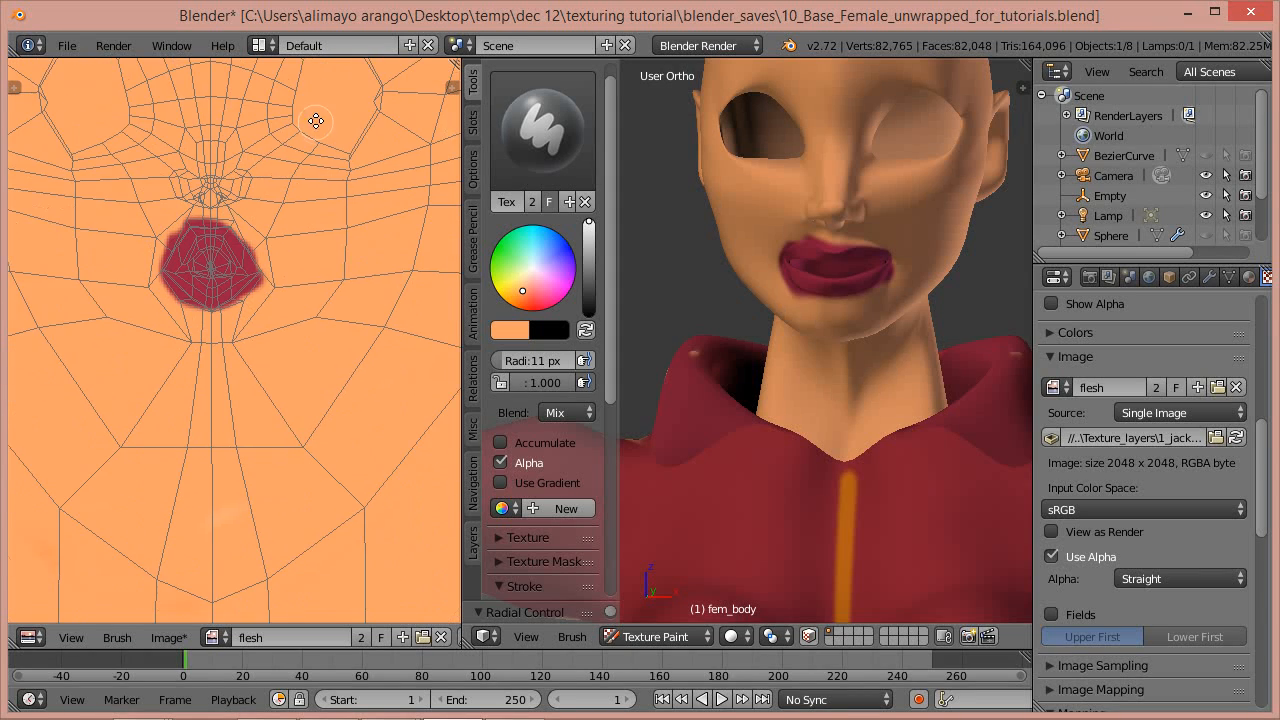
scroll(303, 360, up, 2)
middle_drag(336, 429, 372, 508)
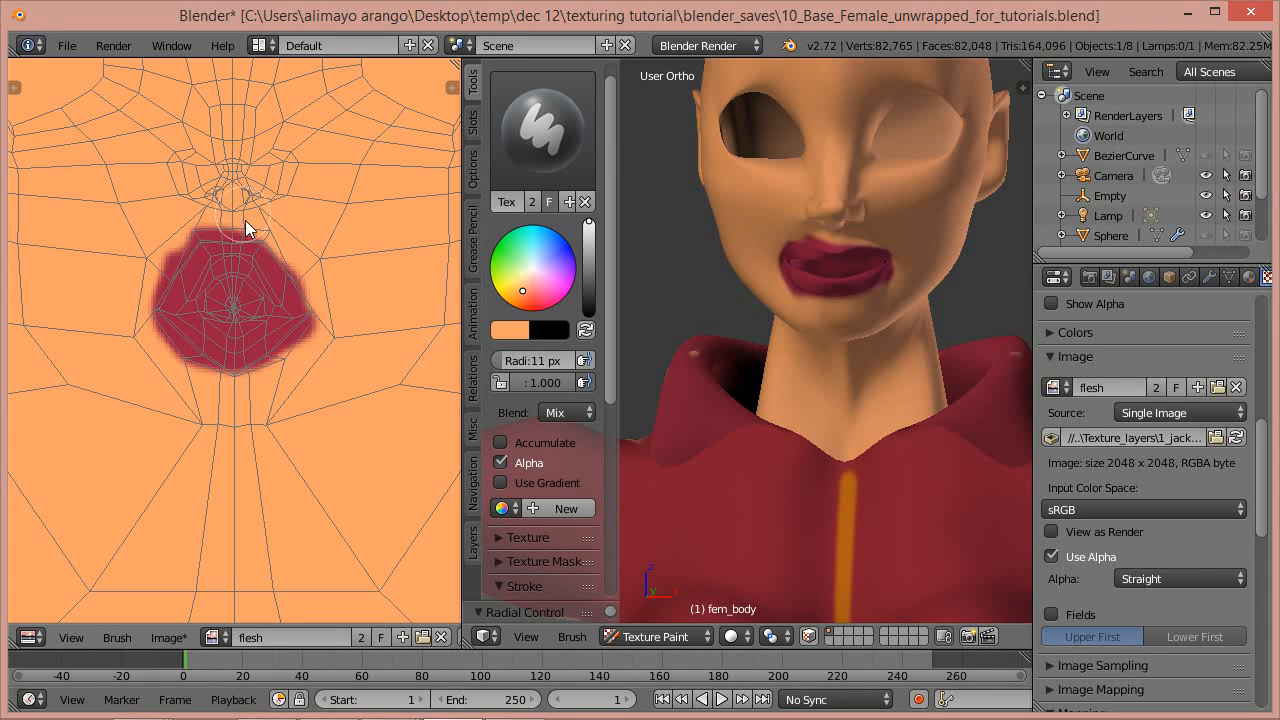
drag(237, 227, 220, 228)
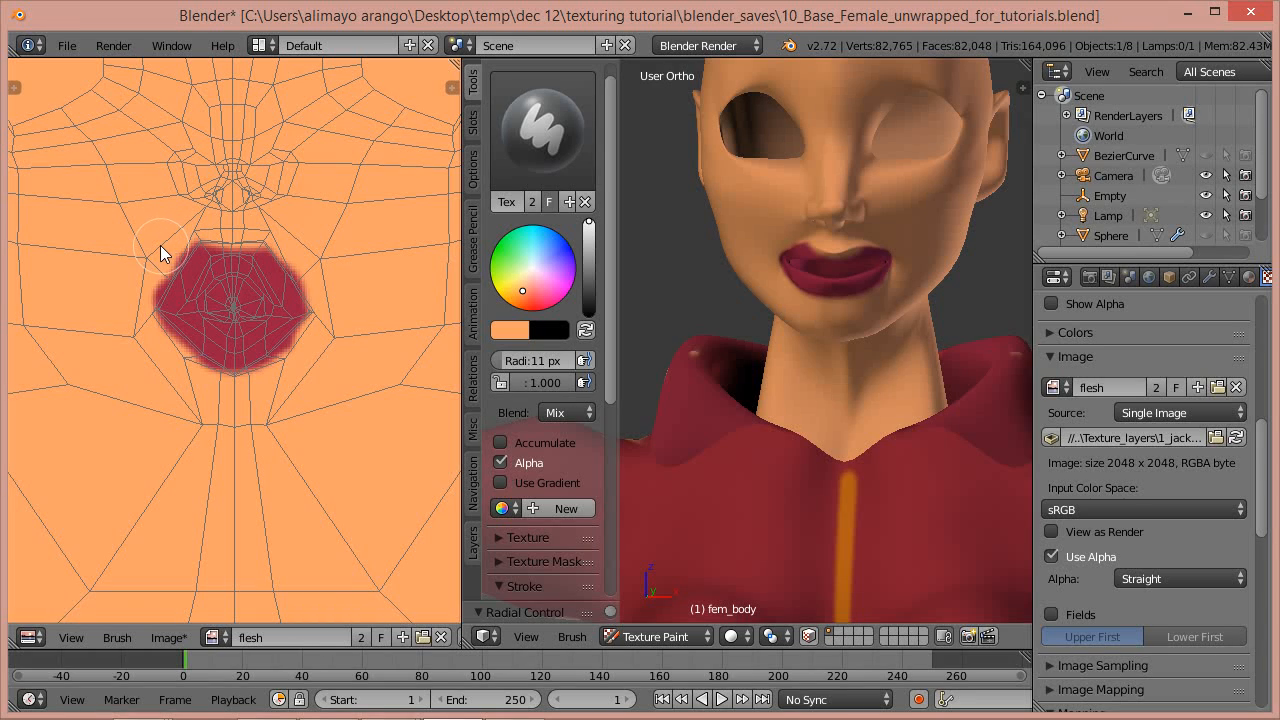
Sample the lip crimson from the texture and paint it along the upper lip's top edge
click(505, 331)
click(661, 255)
click(297, 289)
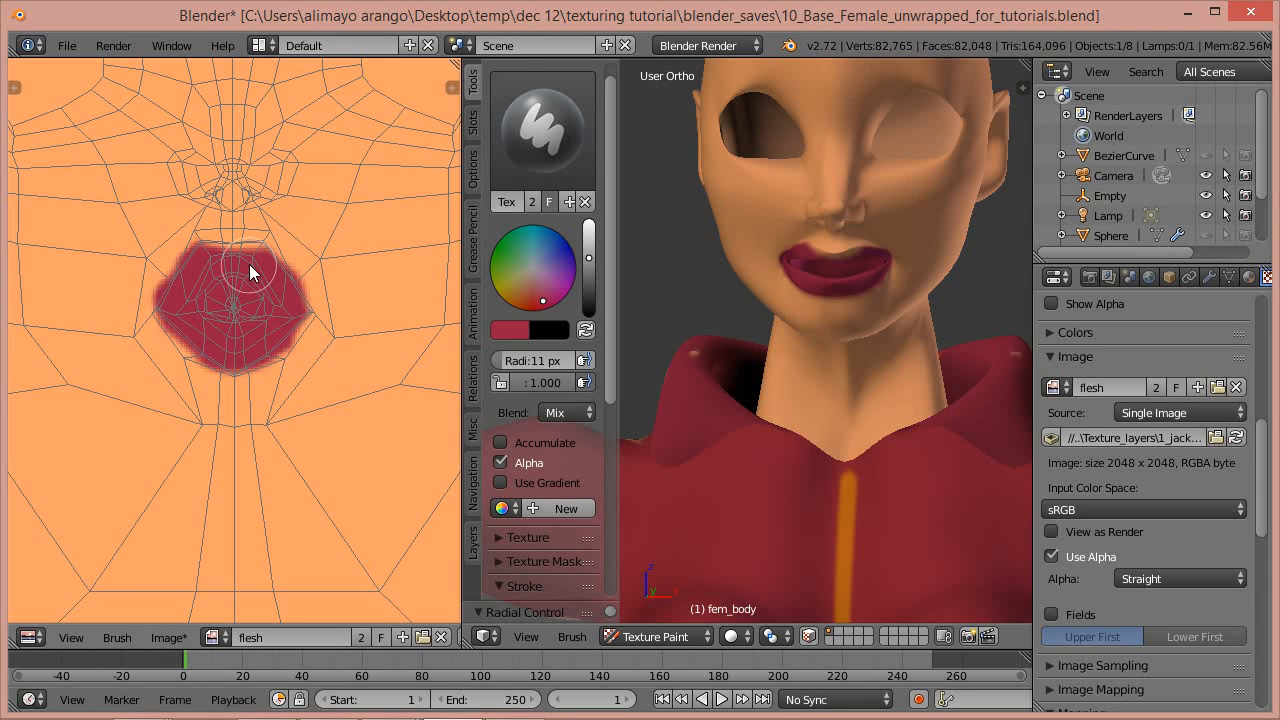
drag(250, 256, 209, 253)
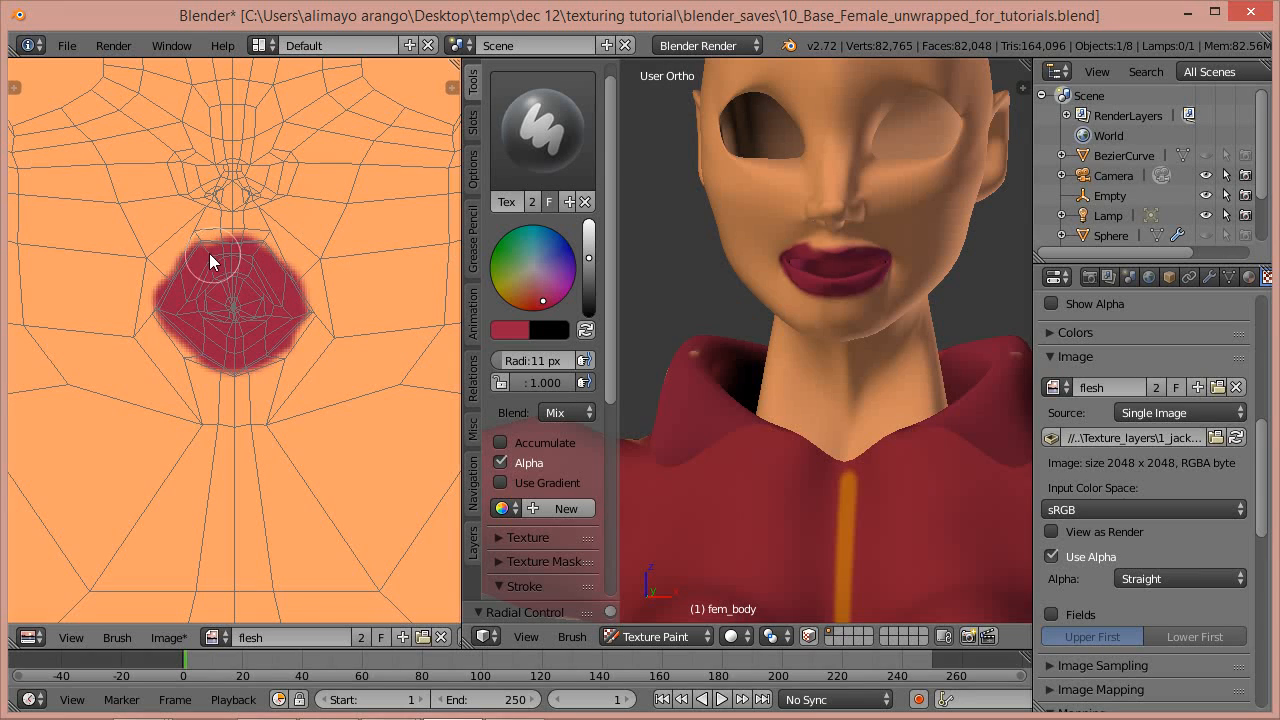
Sample the skin orange again, trim the middle of the upper lip's edge and check the lips on the model
click(503, 327)
click(660, 260)
click(330, 198)
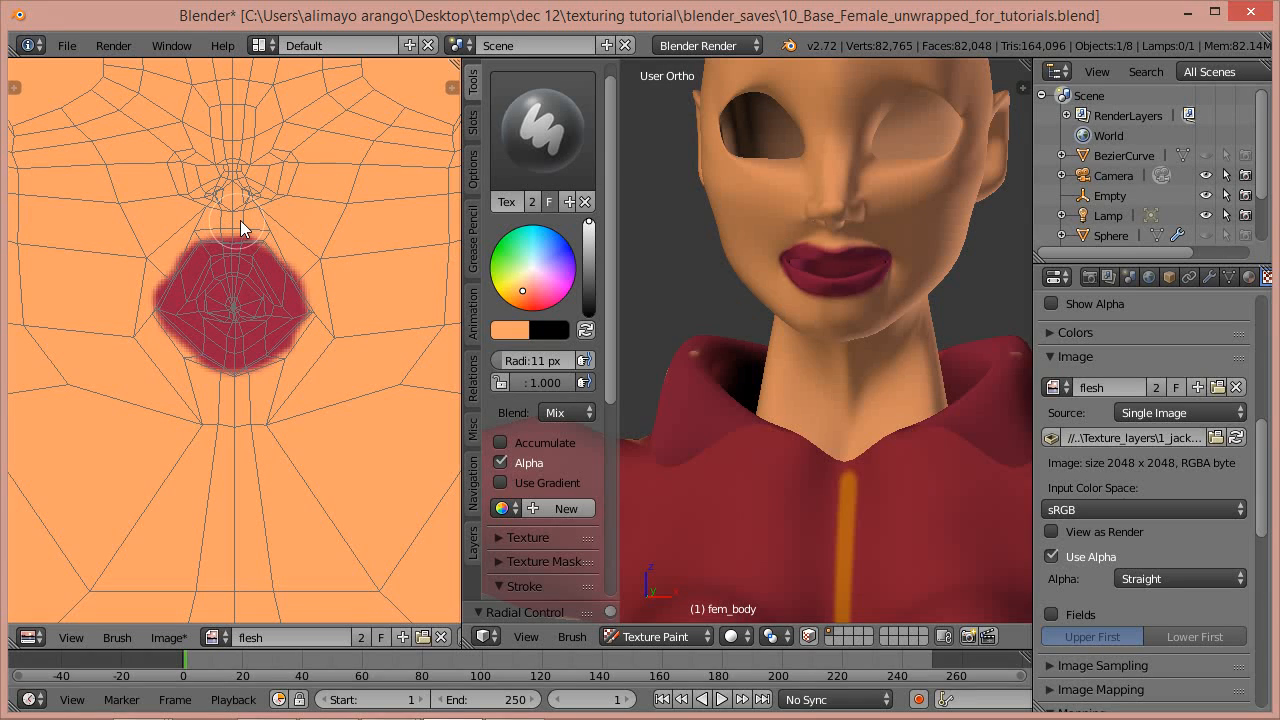
drag(225, 228, 247, 228)
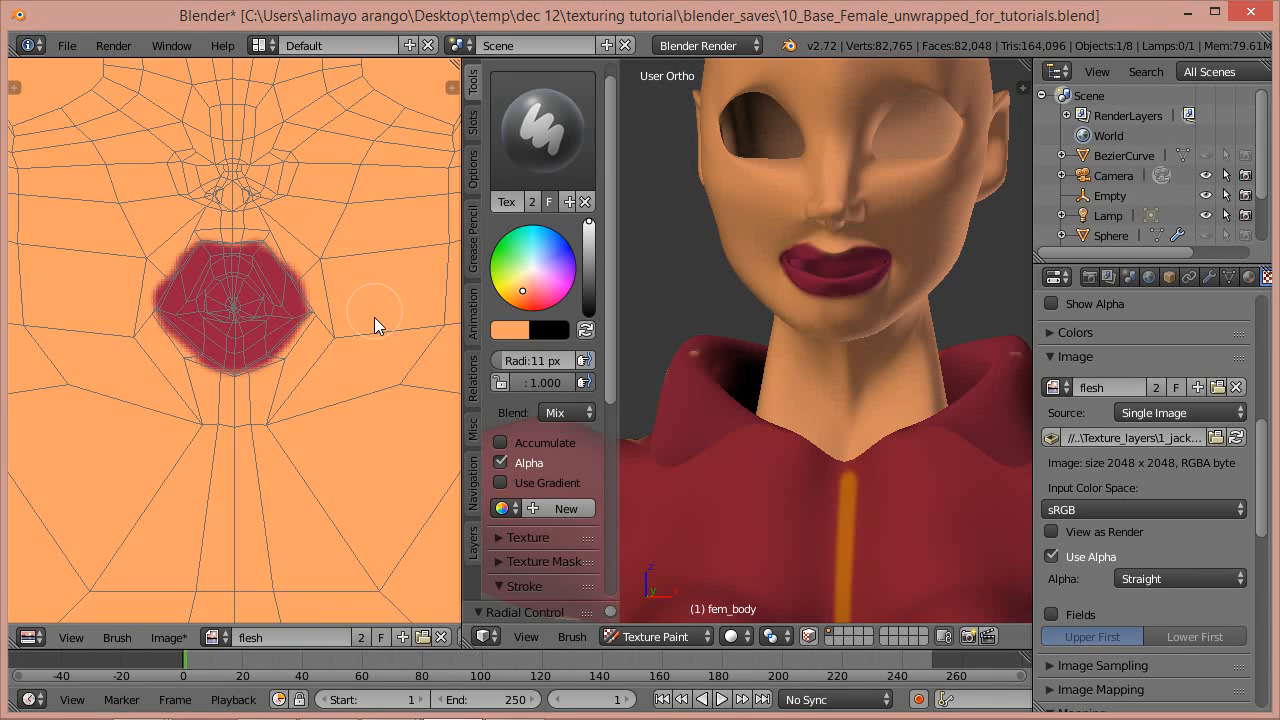
shift+scroll(723, 323, down, 2)
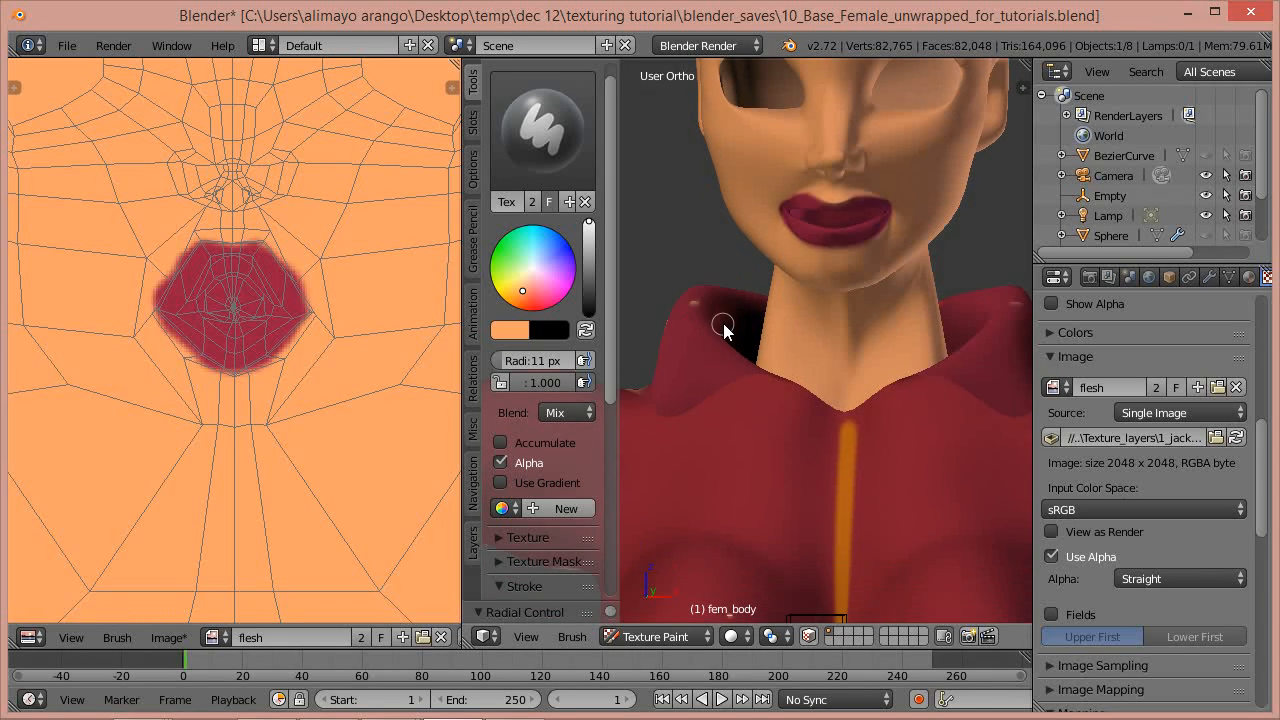
scroll(725, 332, down, 6)
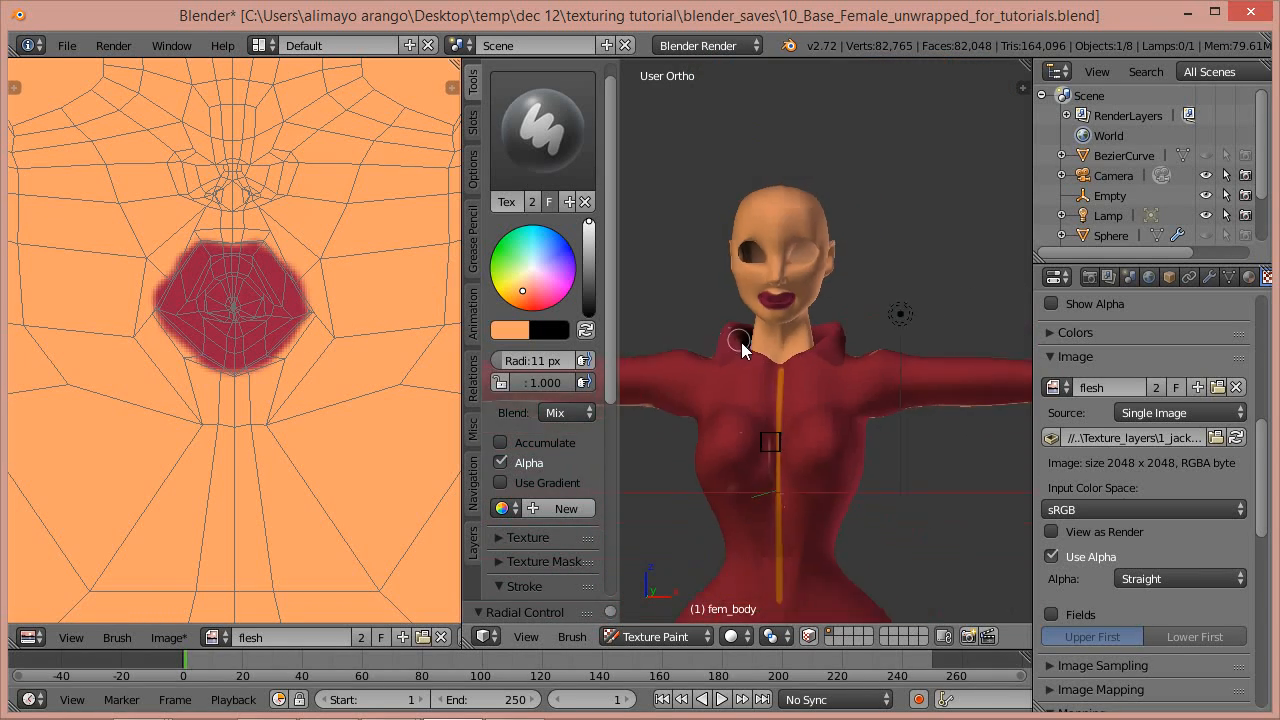
Switch the UV image editor from Paint to View mode with the whole body texture in view
scroll(752, 345, down, 2)
middle_drag(766, 434, 677, 449)
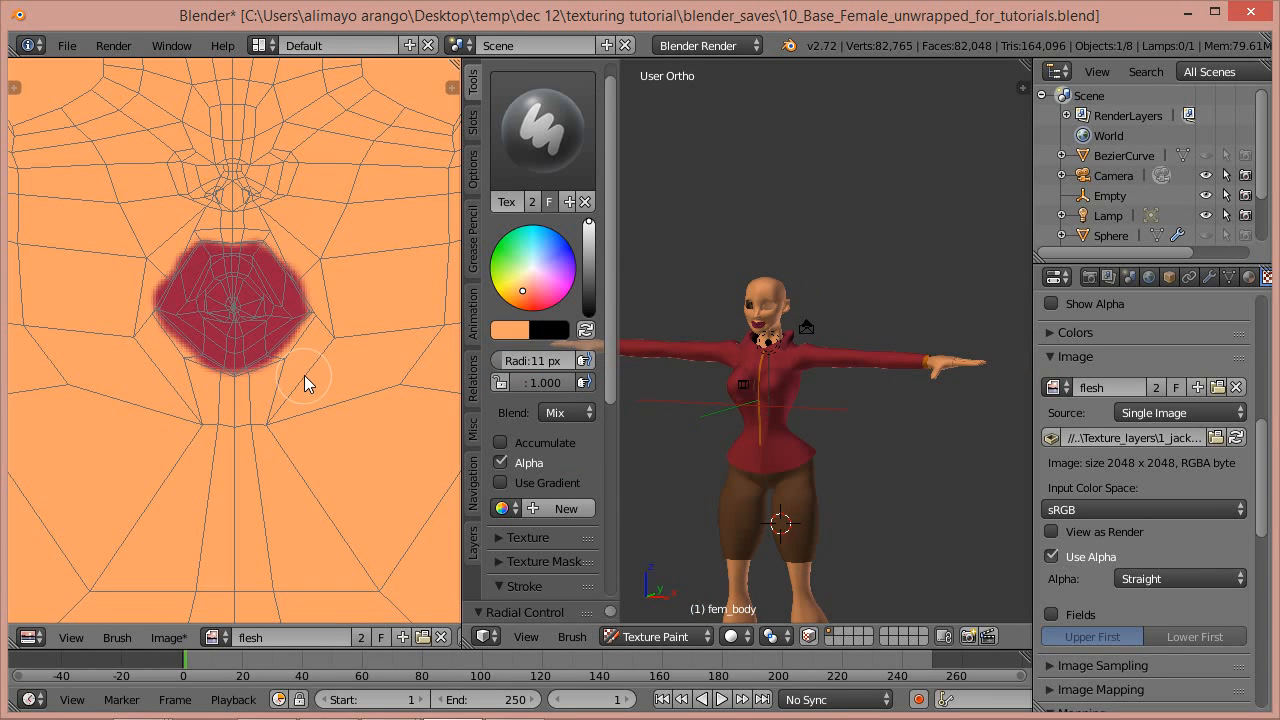
scroll(304, 375, down, 2)
scroll(319, 377, down, 4)
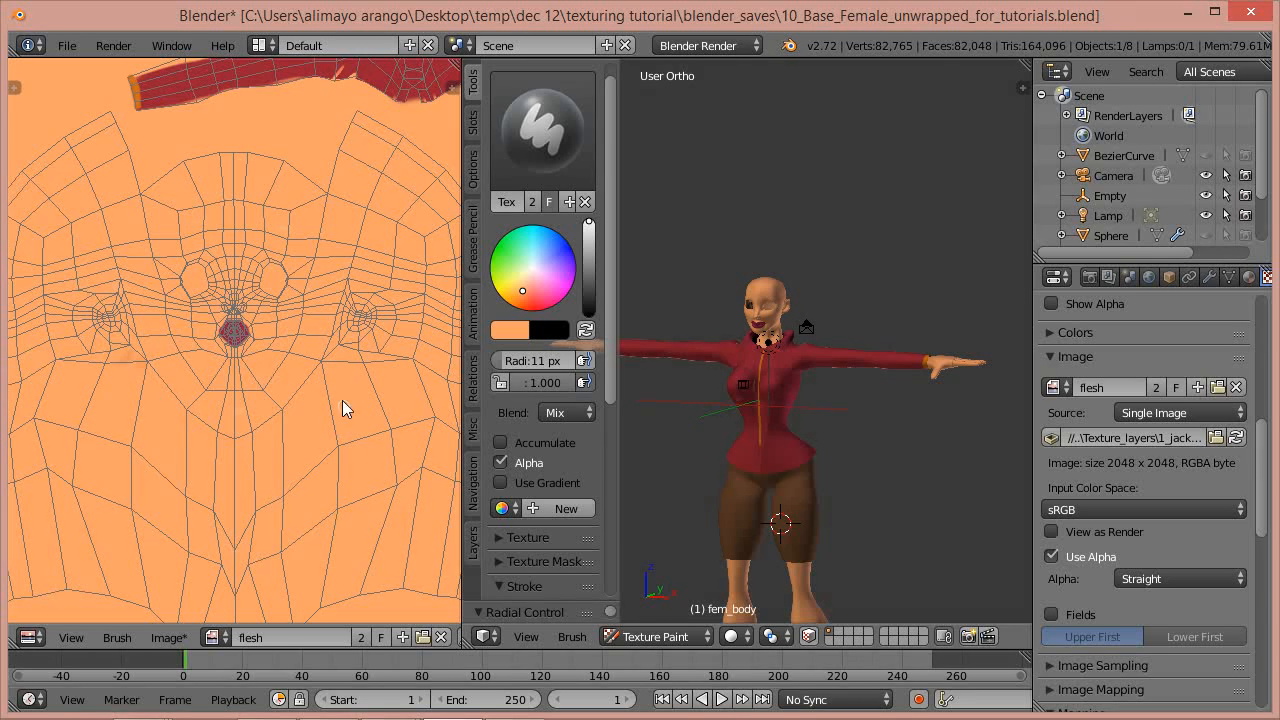
scroll(342, 405, down, 2)
scroll(281, 336, down, 2)
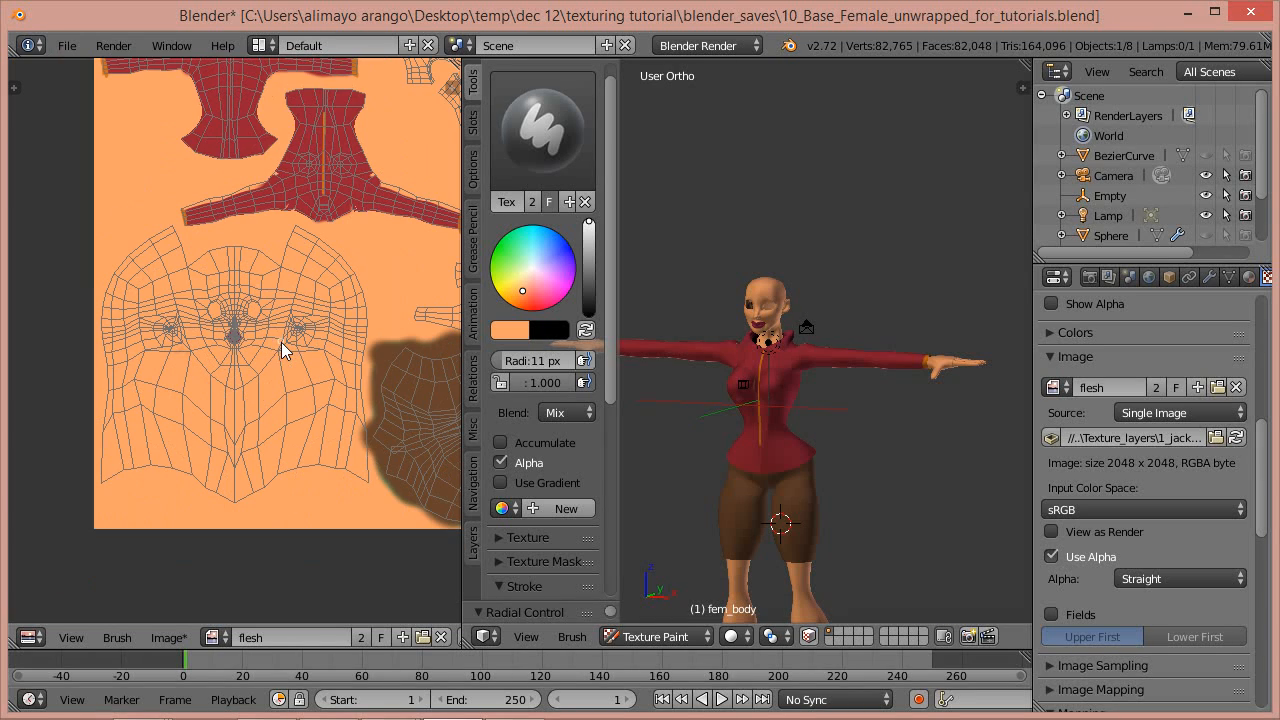
scroll(342, 313, down, 2)
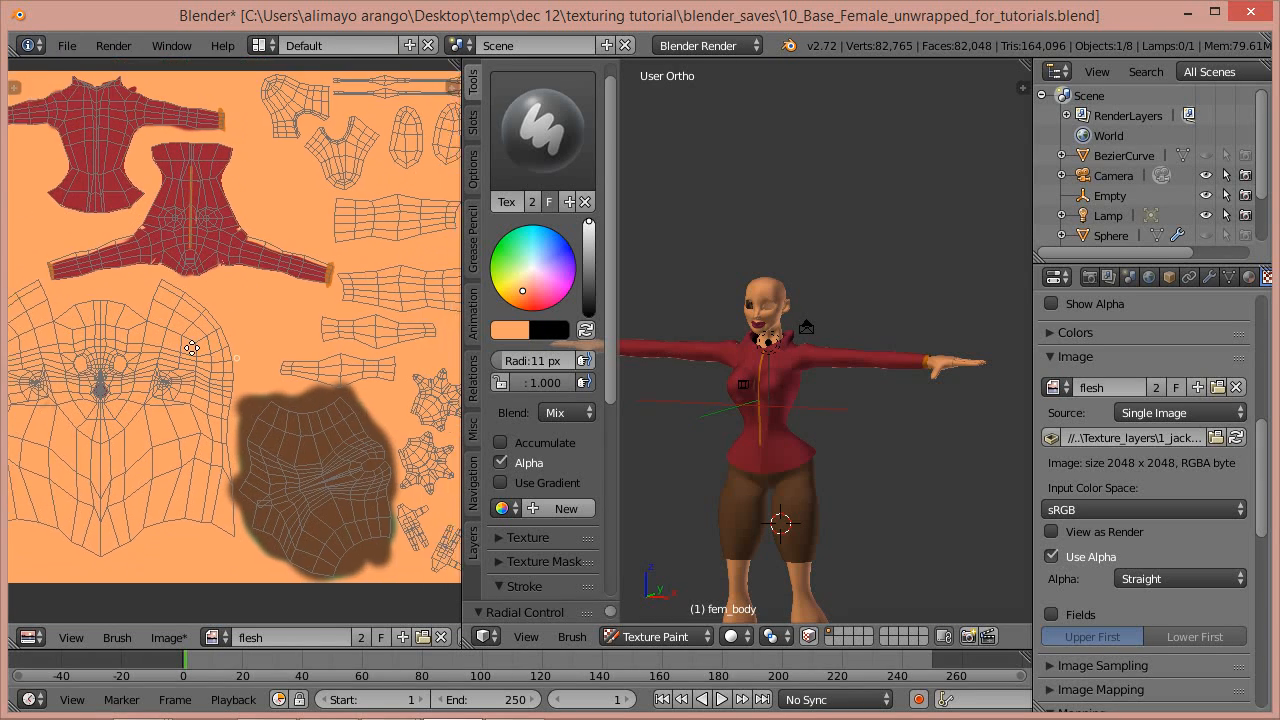
scroll(265, 637, right, 5)
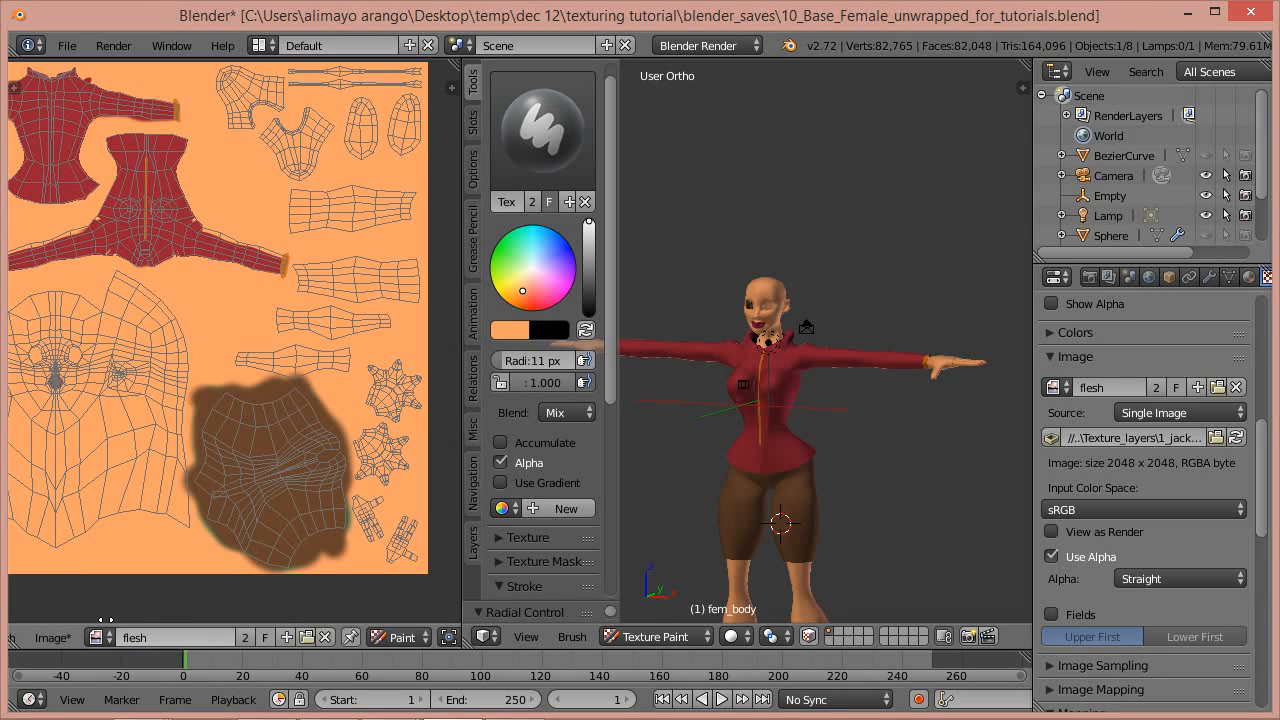
click(362, 637)
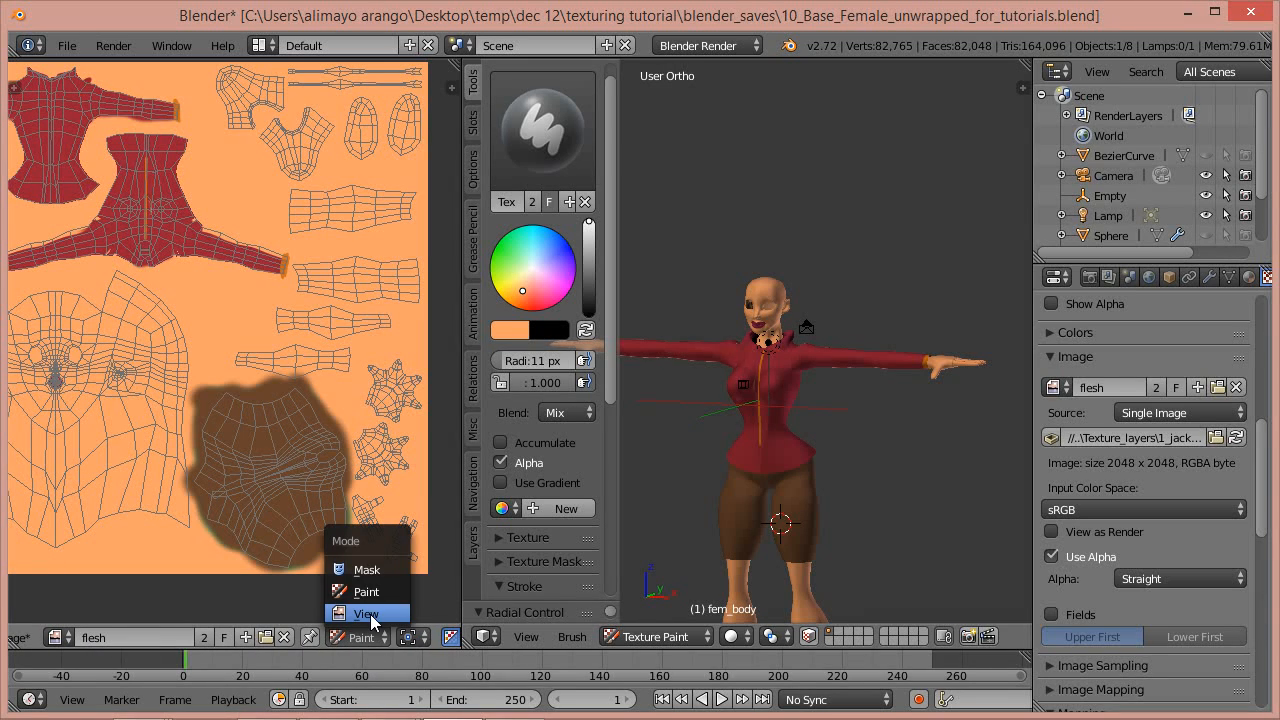
click(366, 613)
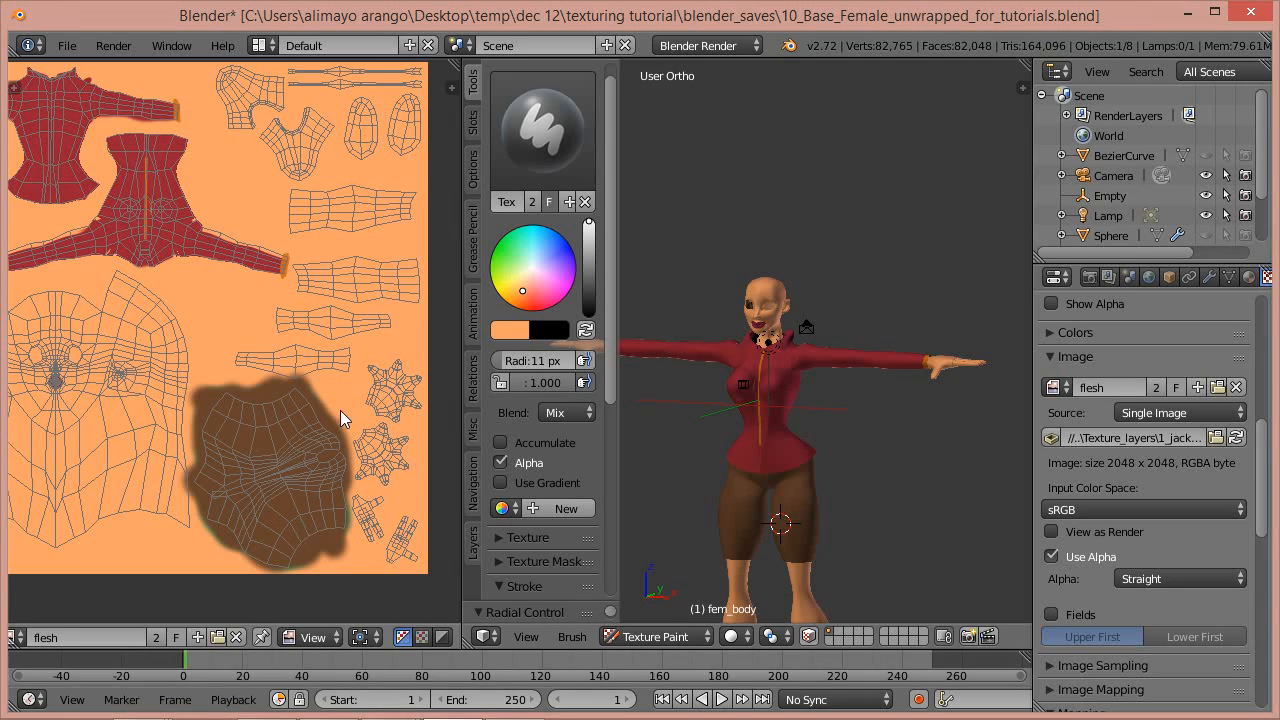
Save the painted texture as a new image named 2_jacket.png in the Texture_layers folder
scroll(255, 637, up, 5)
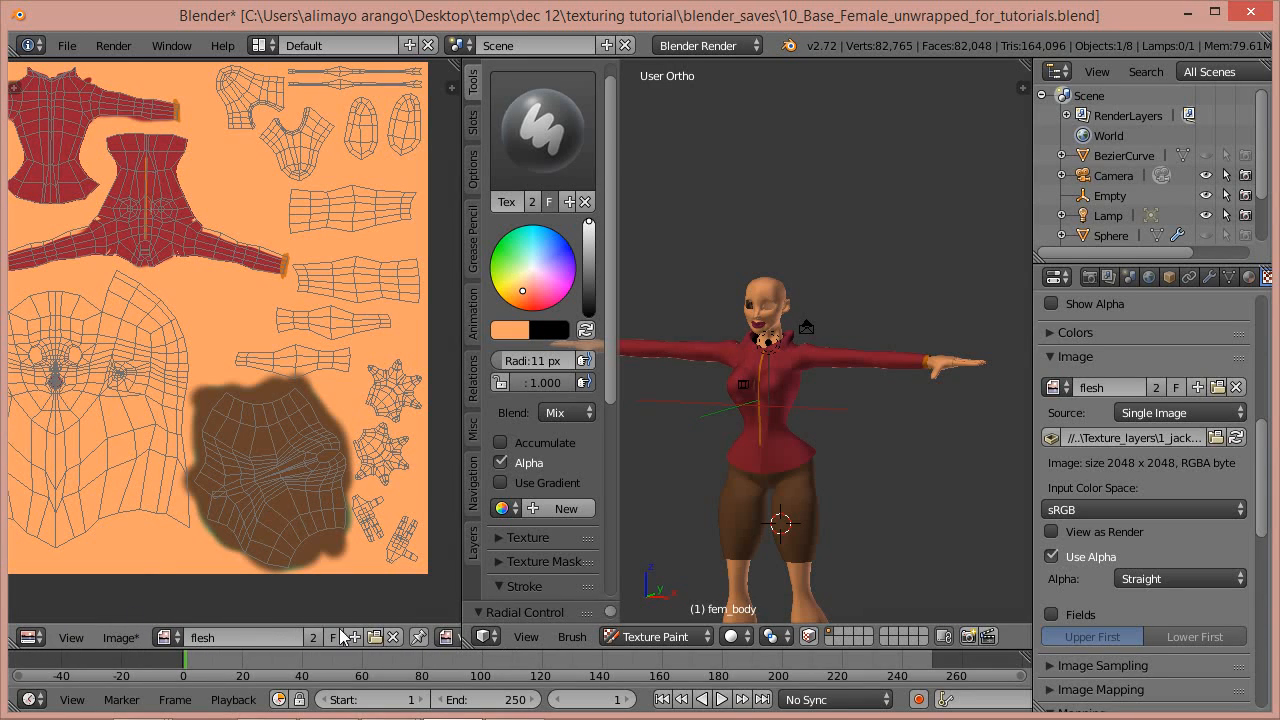
click(121, 638)
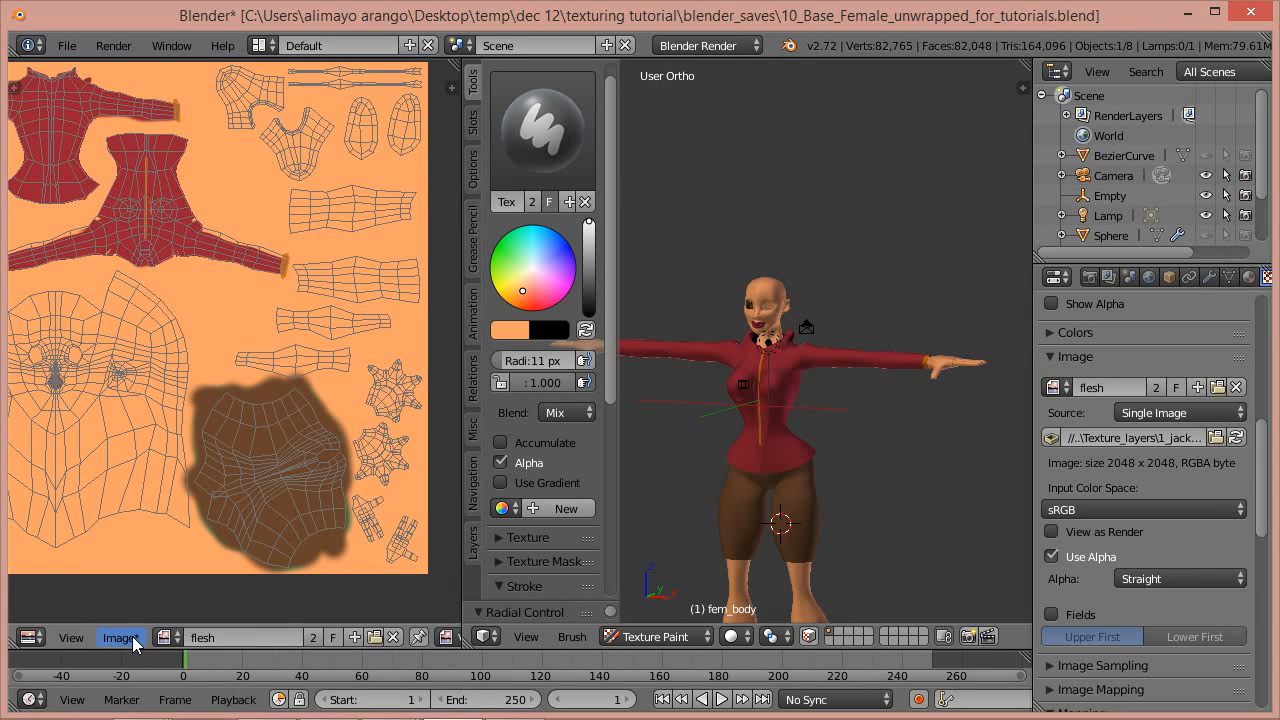
click(134, 640)
click(184, 476)
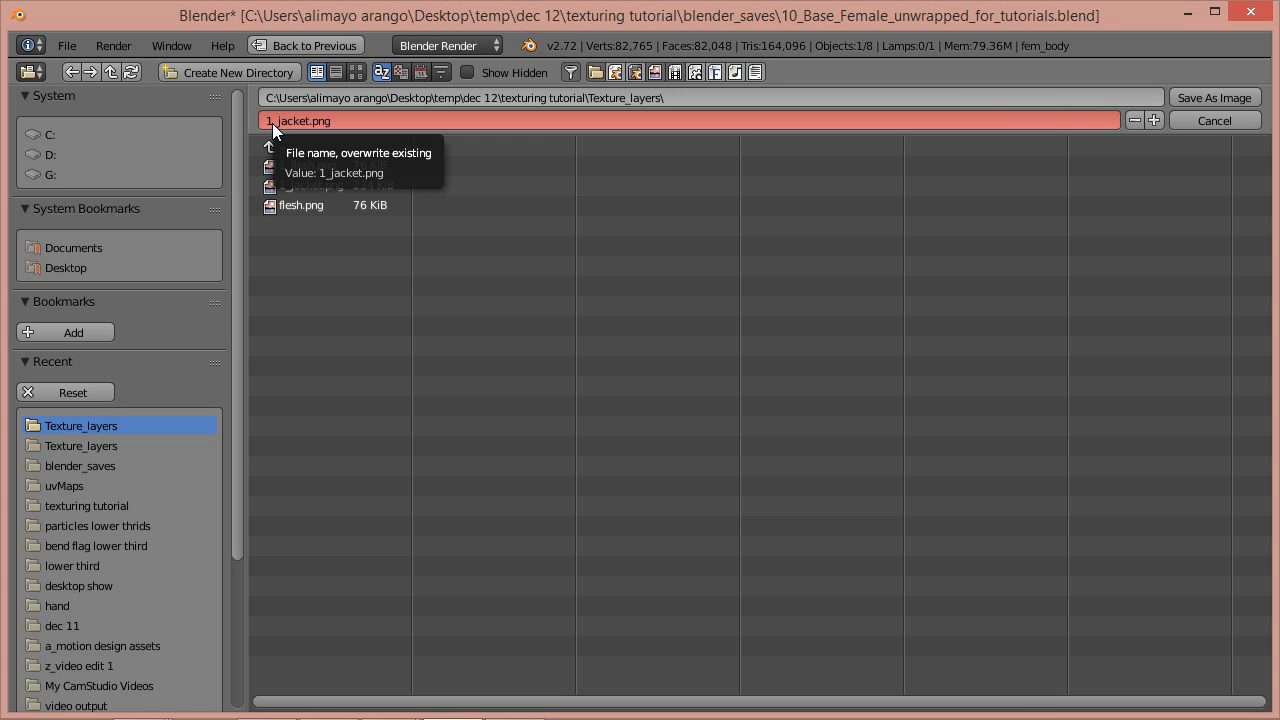
click(1153, 119)
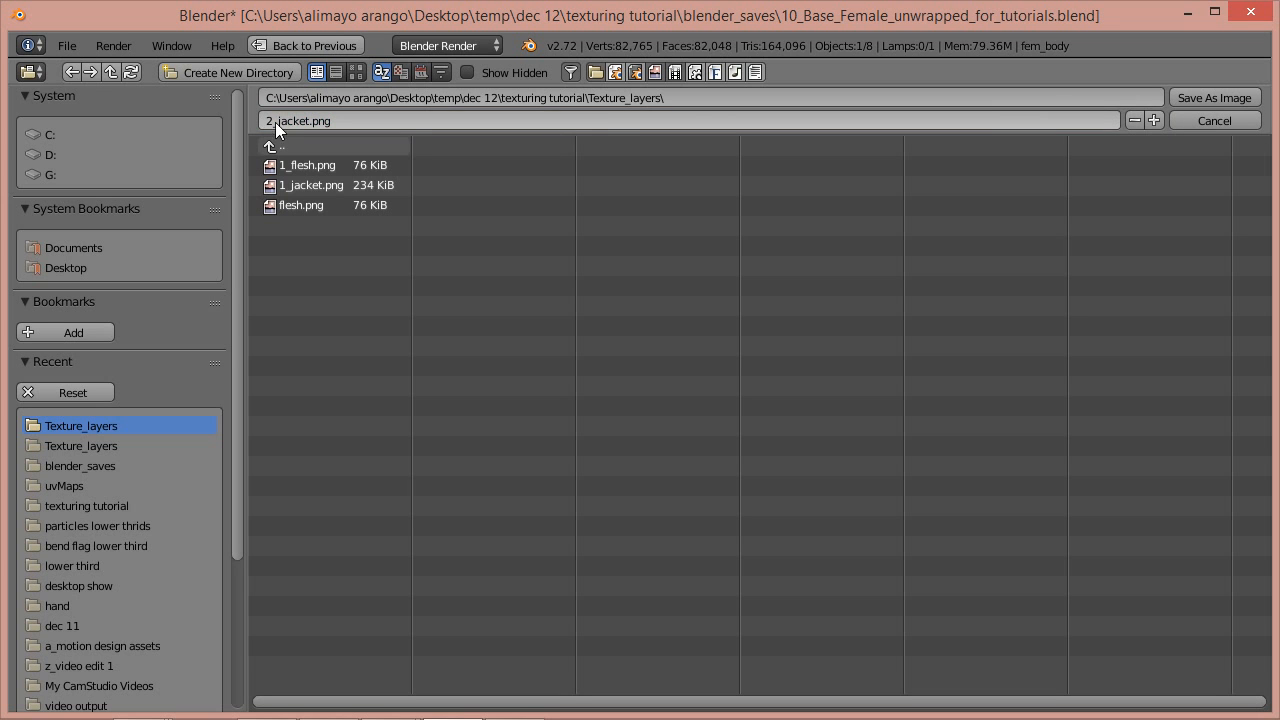
click(1213, 97)
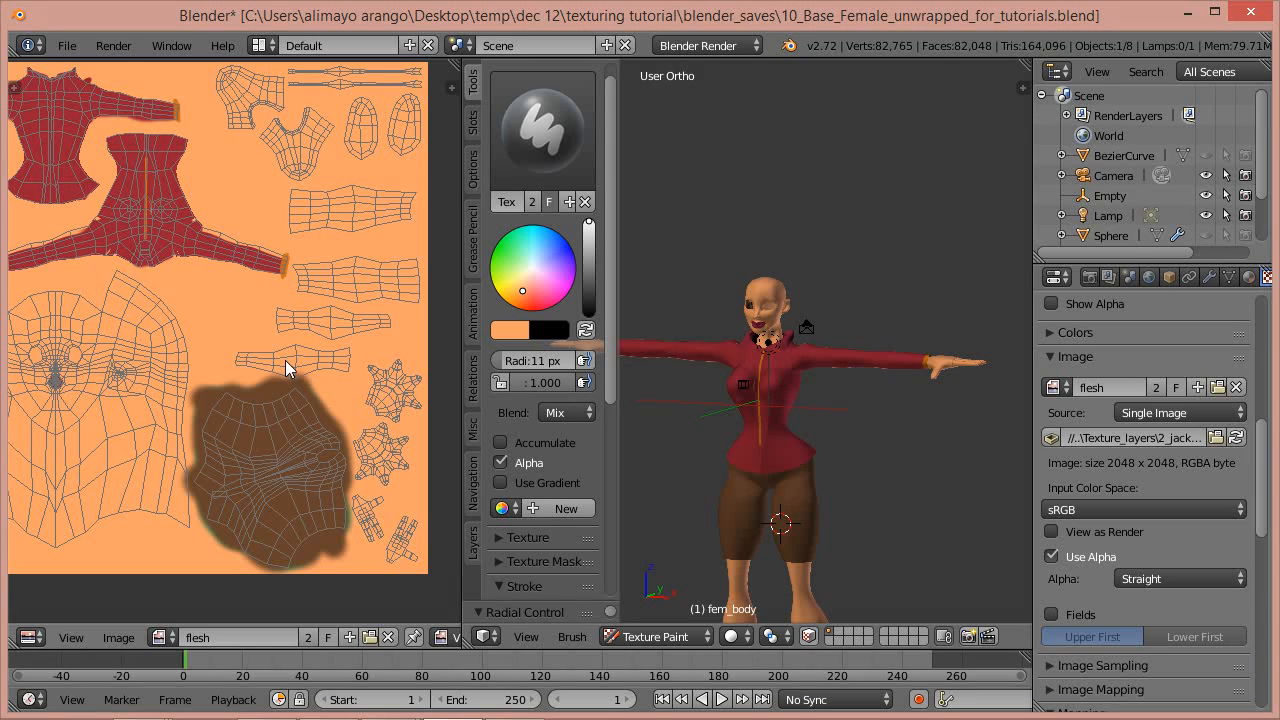
Set the texture paint brush's stroke method to Line
middle_drag(851, 471, 820, 486)
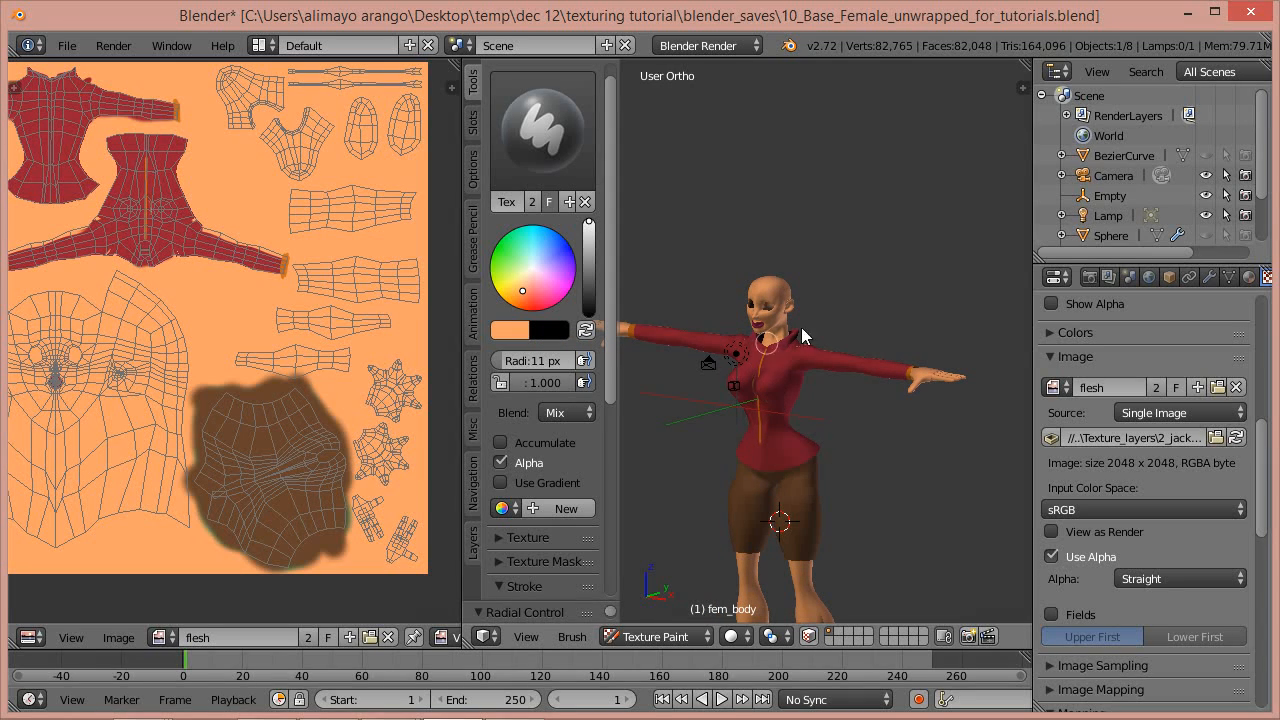
click(118, 640)
drag(609, 291, 607, 449)
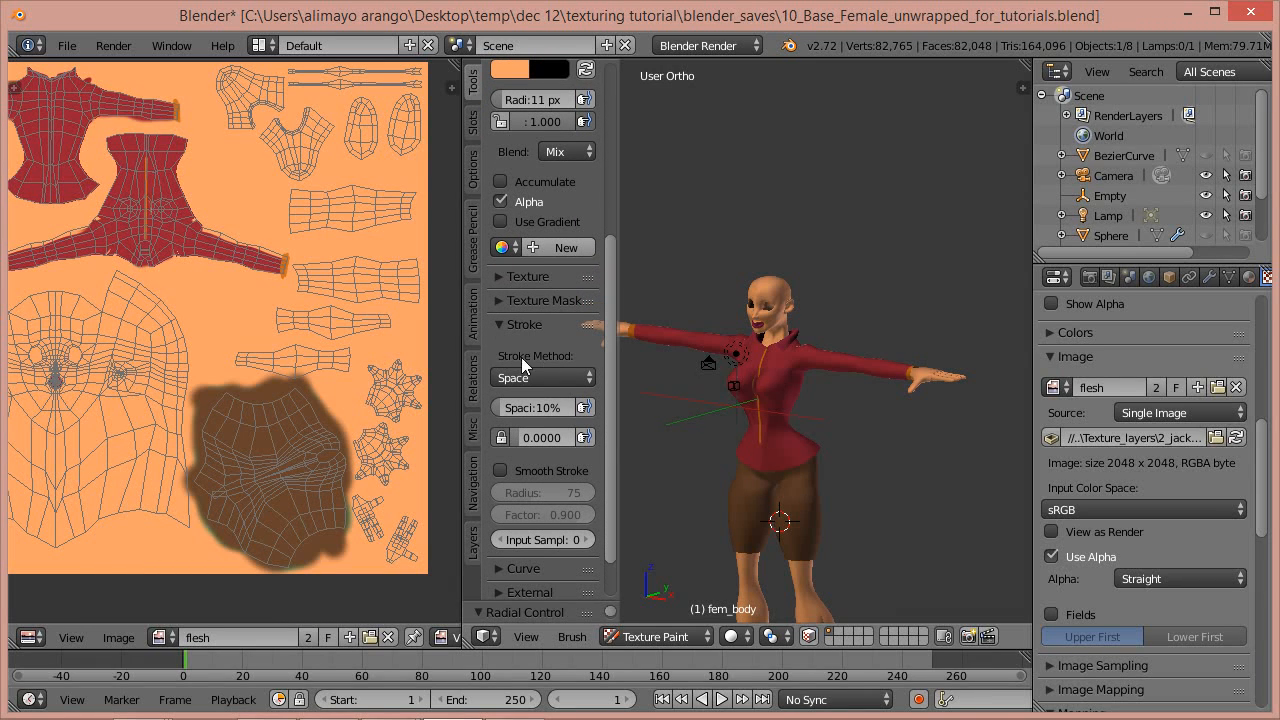
click(586, 375)
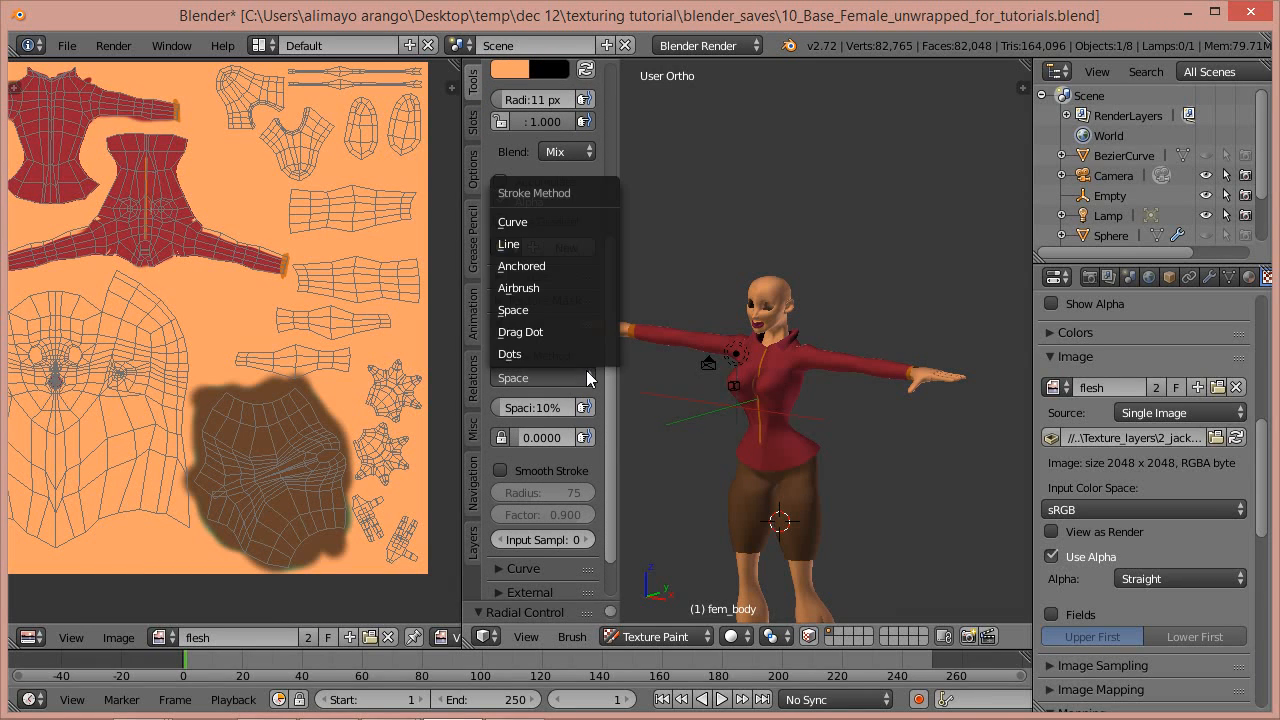
click(514, 245)
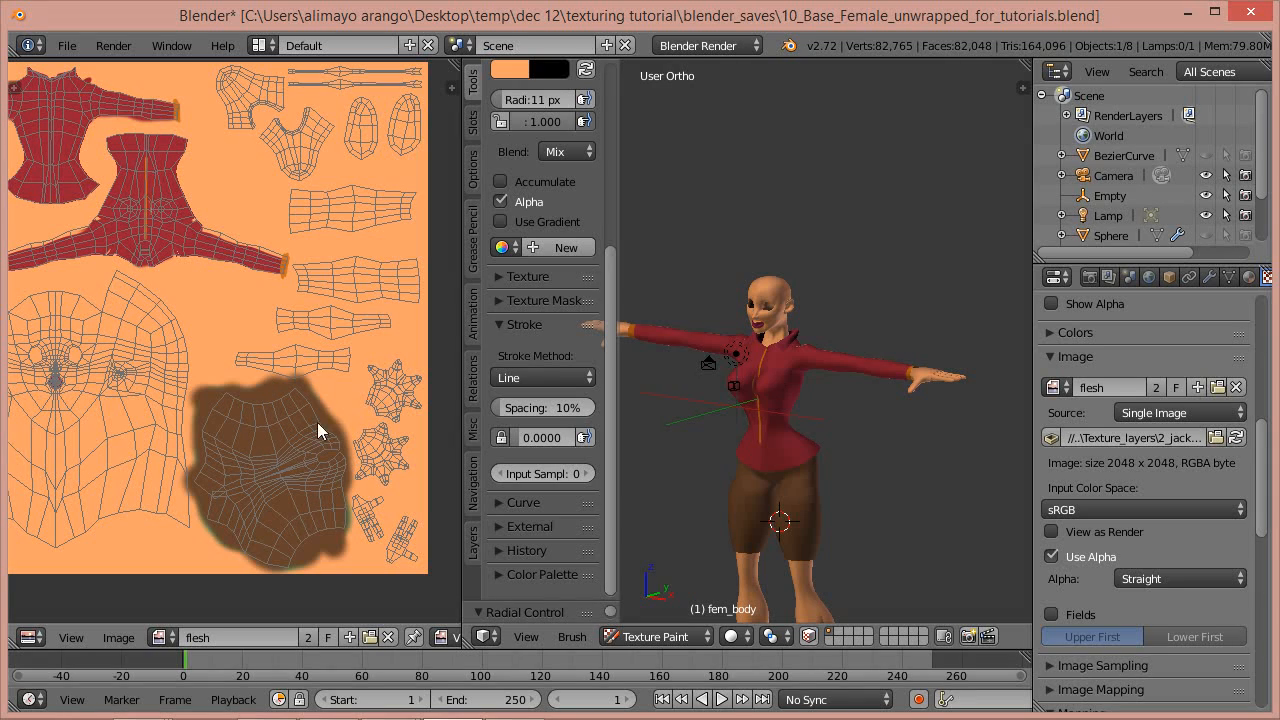
drag(611, 347, 613, 170)
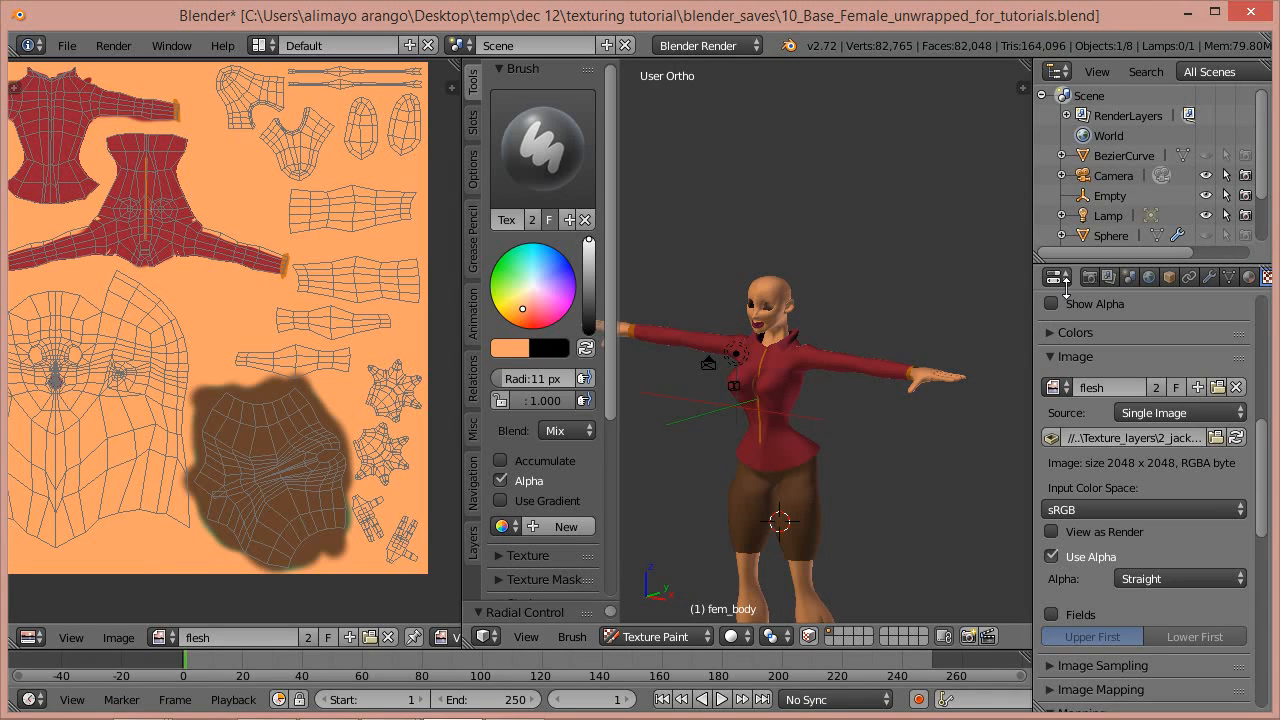
Review the body's material settings and return to the image settings of its texture
scroll(1153, 282, down, 3)
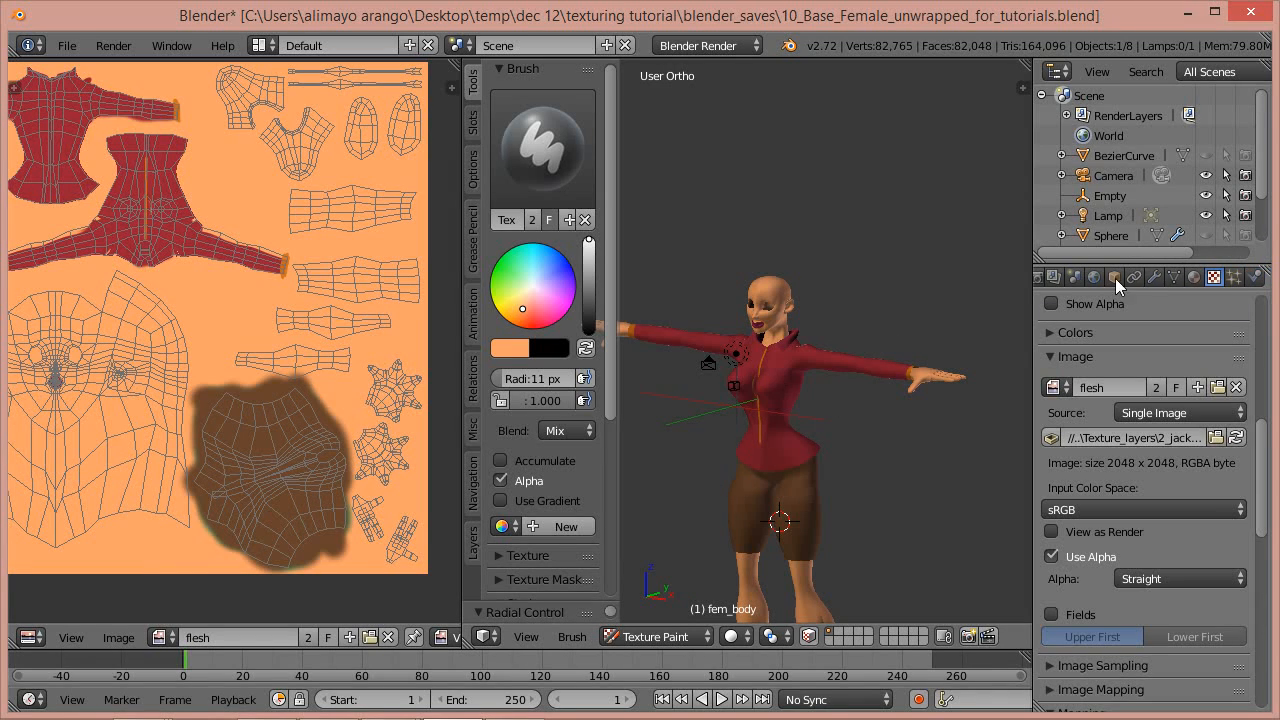
click(1194, 277)
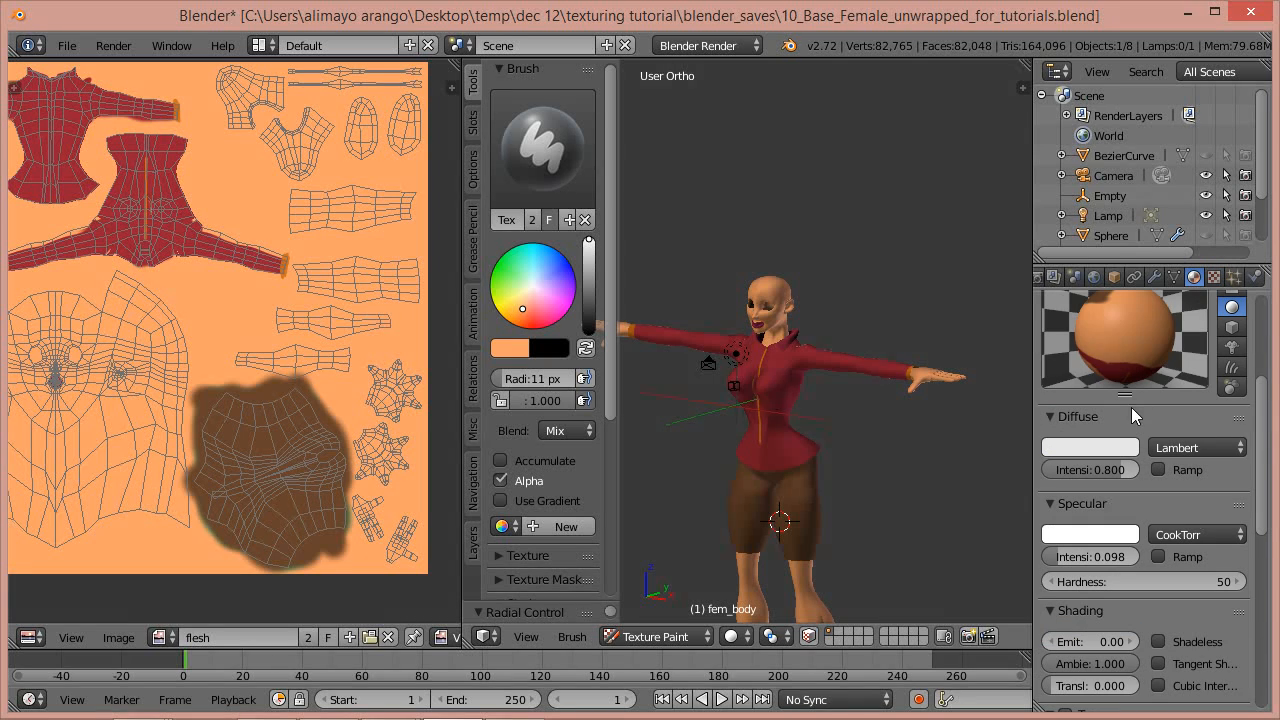
click(1213, 278)
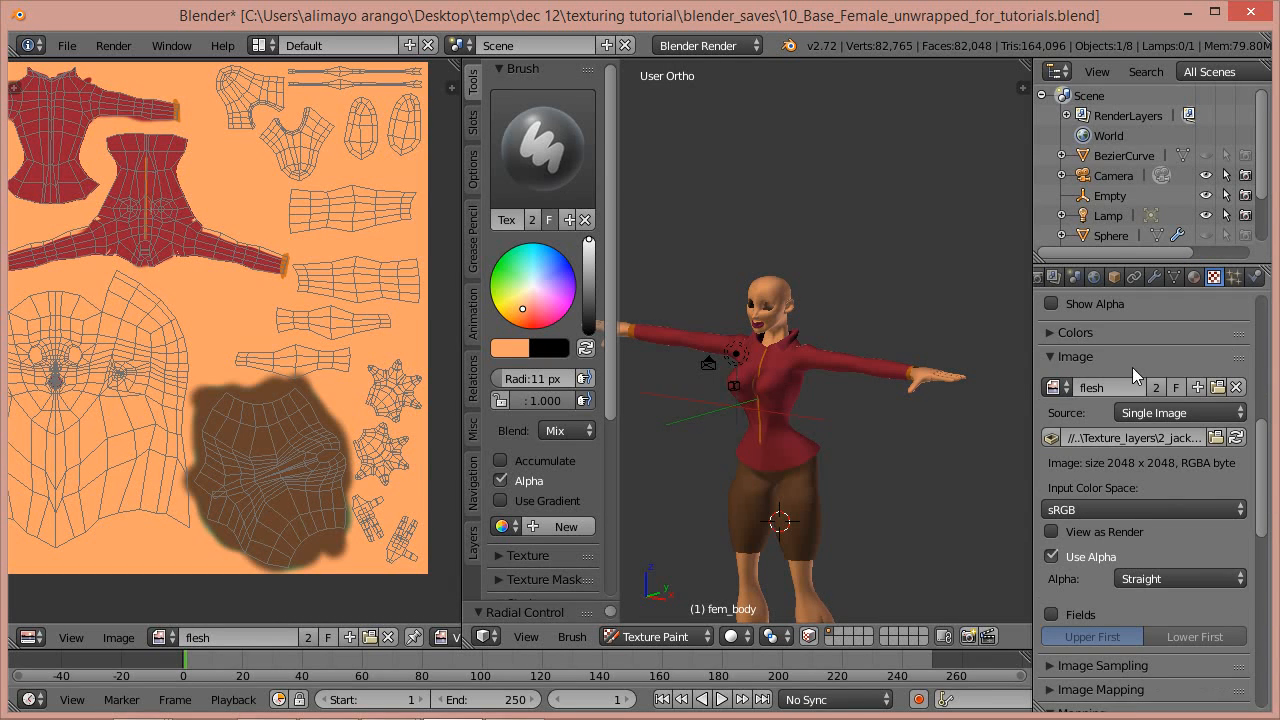
mouse_move(1259, 445)
mouse_down()
mouse_move(1254, 339)
mouse_move(1274, 442)
mouse_up()
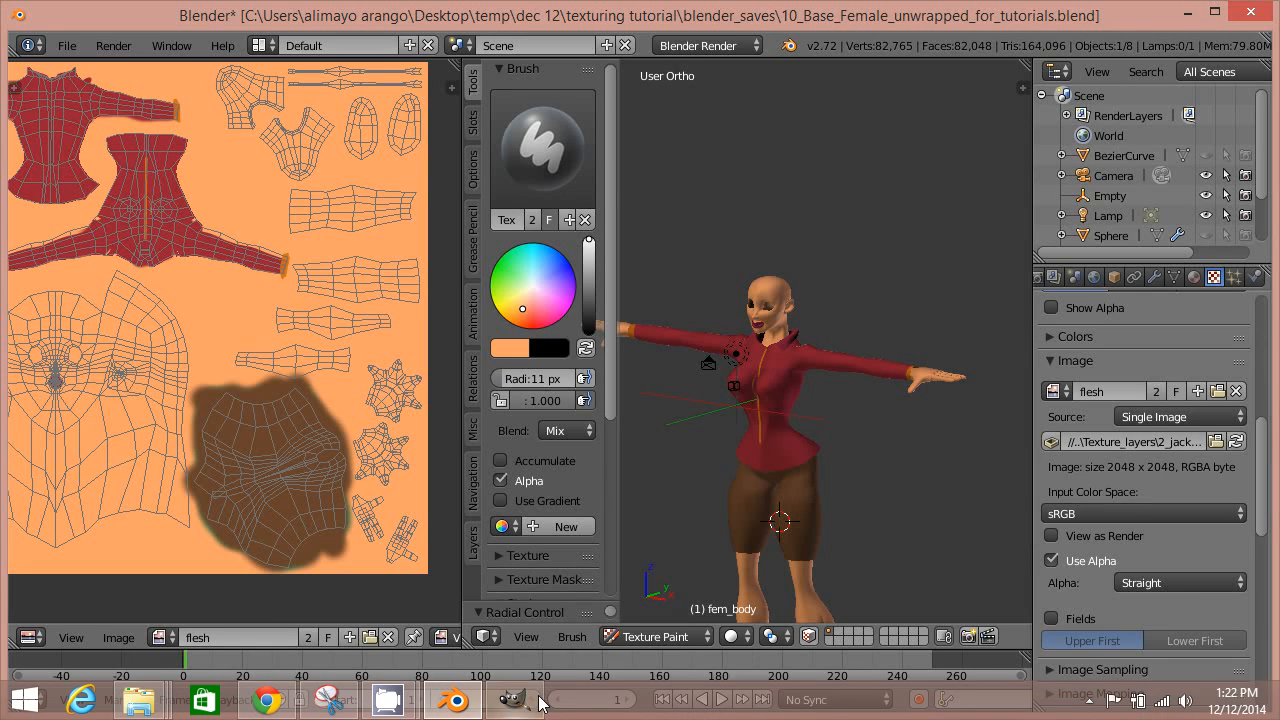
Switch to GIMP and preview the pasted UV wireframe layer over the jacket texture, hiding it again
click(513, 704)
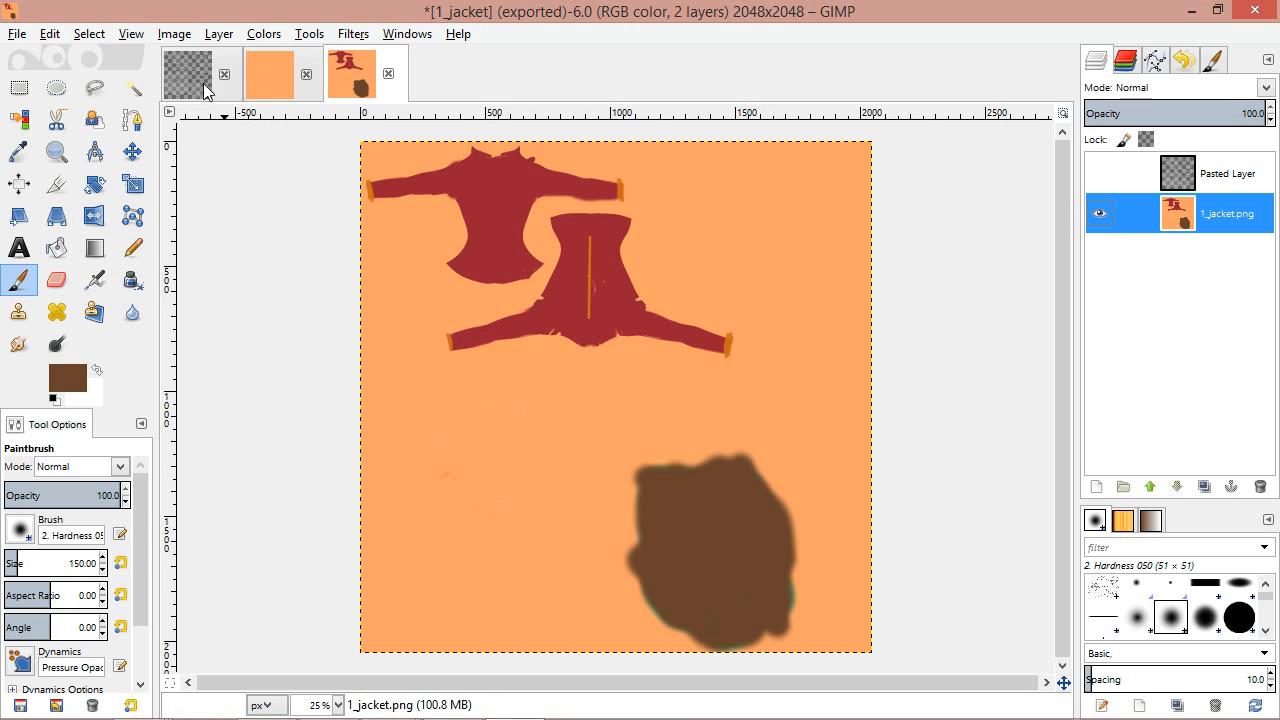
click(1099, 174)
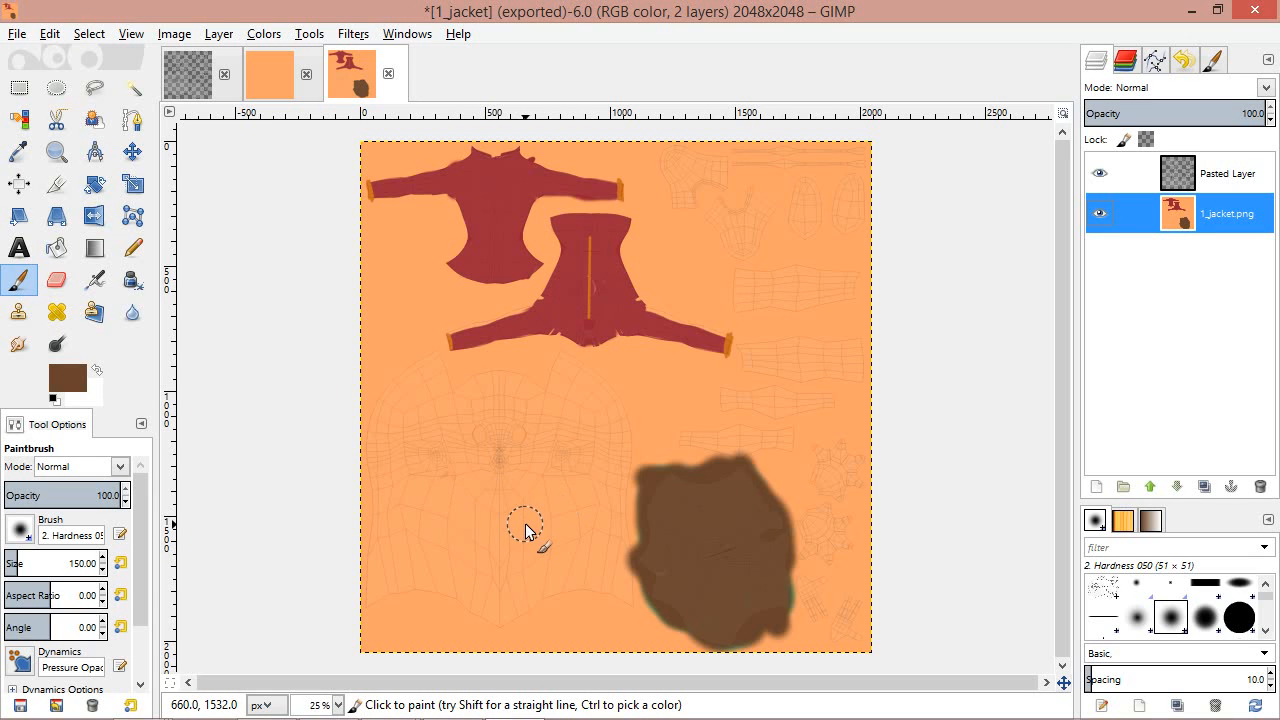
click(1100, 175)
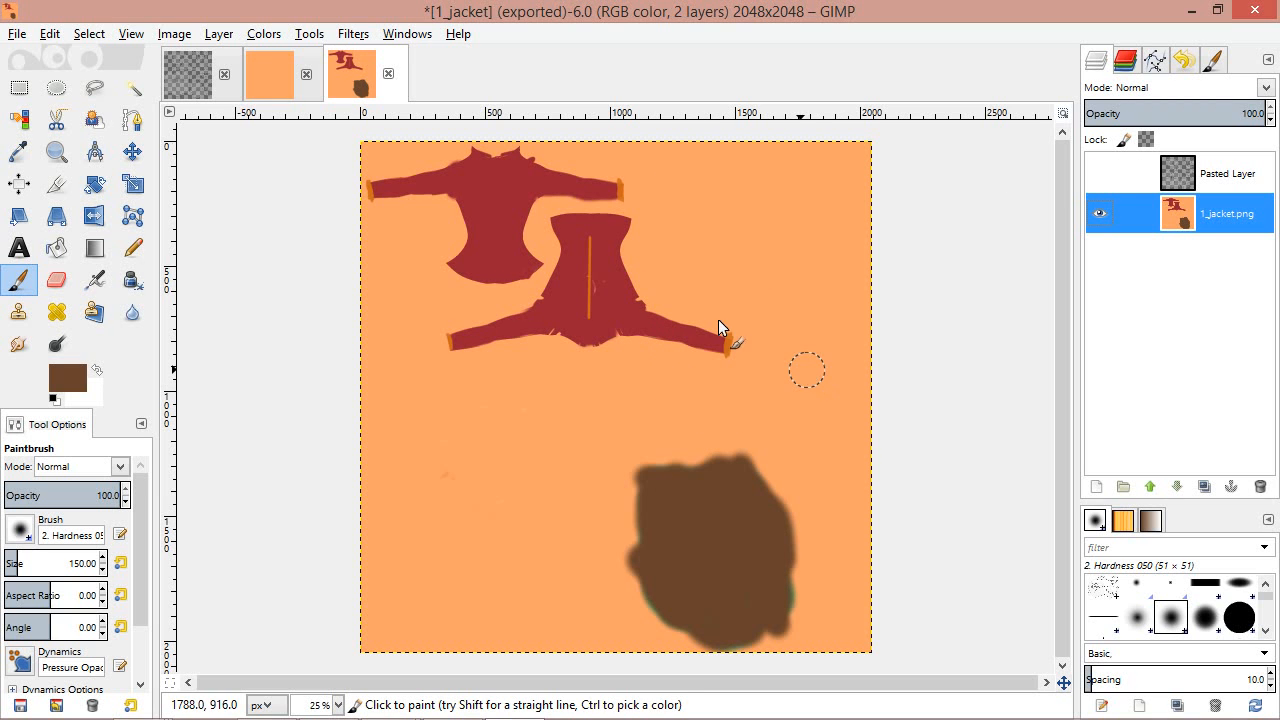
click(17, 33)
click(60, 298)
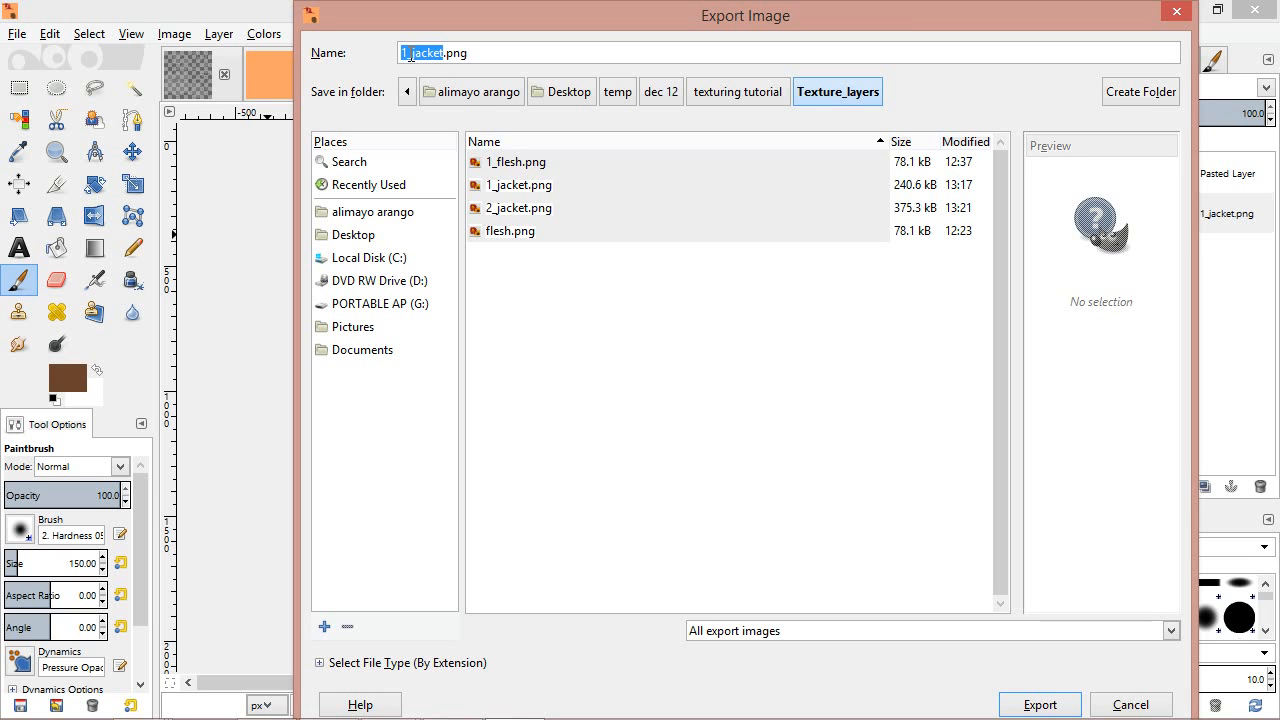
click(1080, 705)
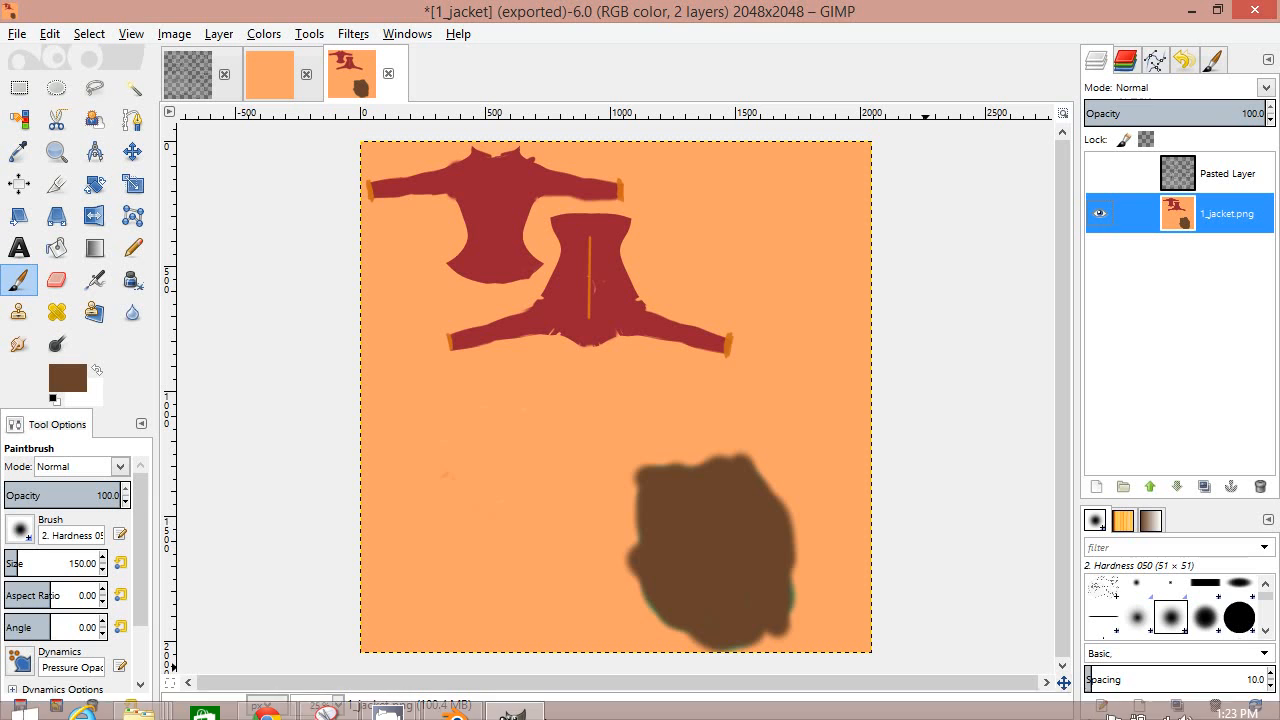
Switch to Blender and check the texture's source file among the images in the Texture_layers folder, without replacing it
click(456, 711)
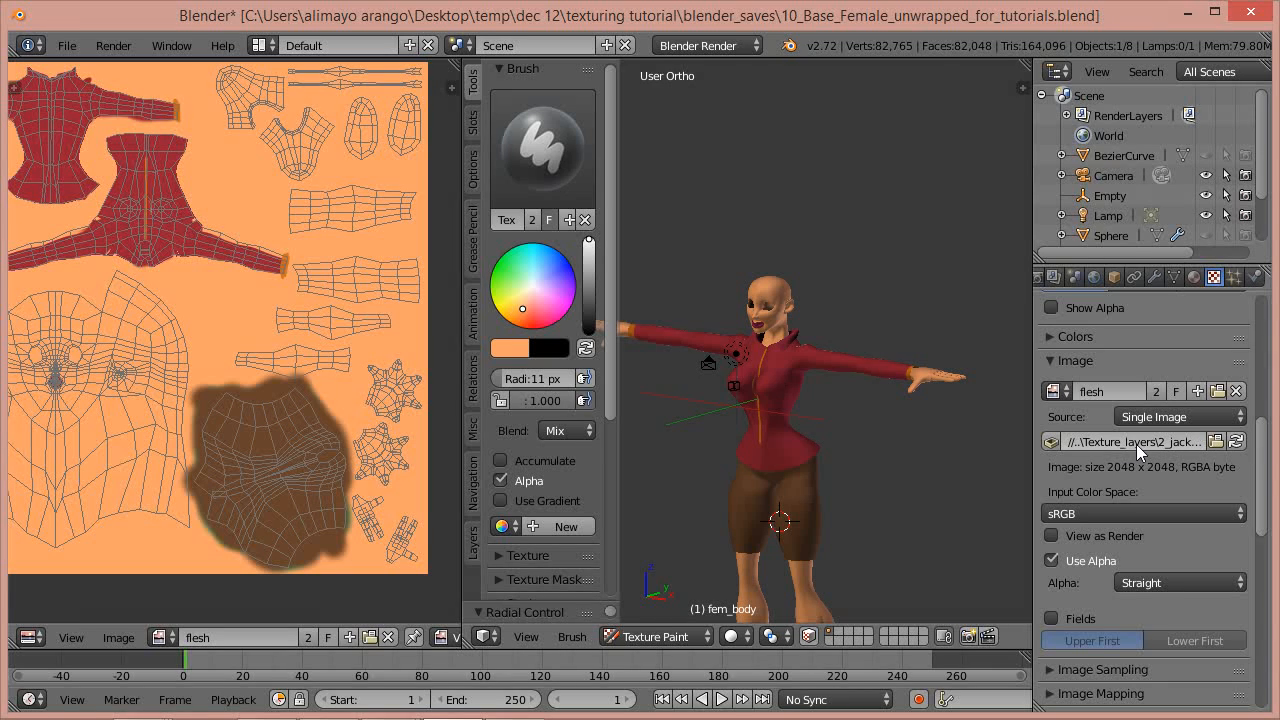
click(1217, 443)
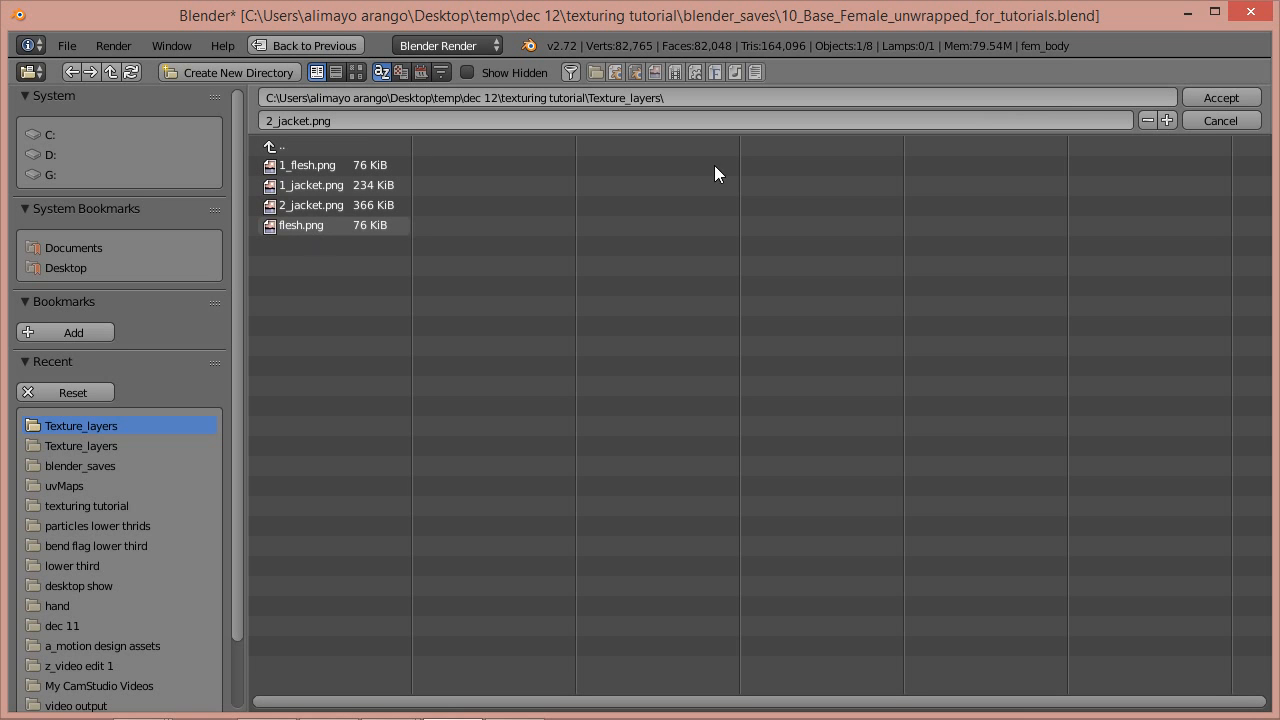
click(1233, 121)
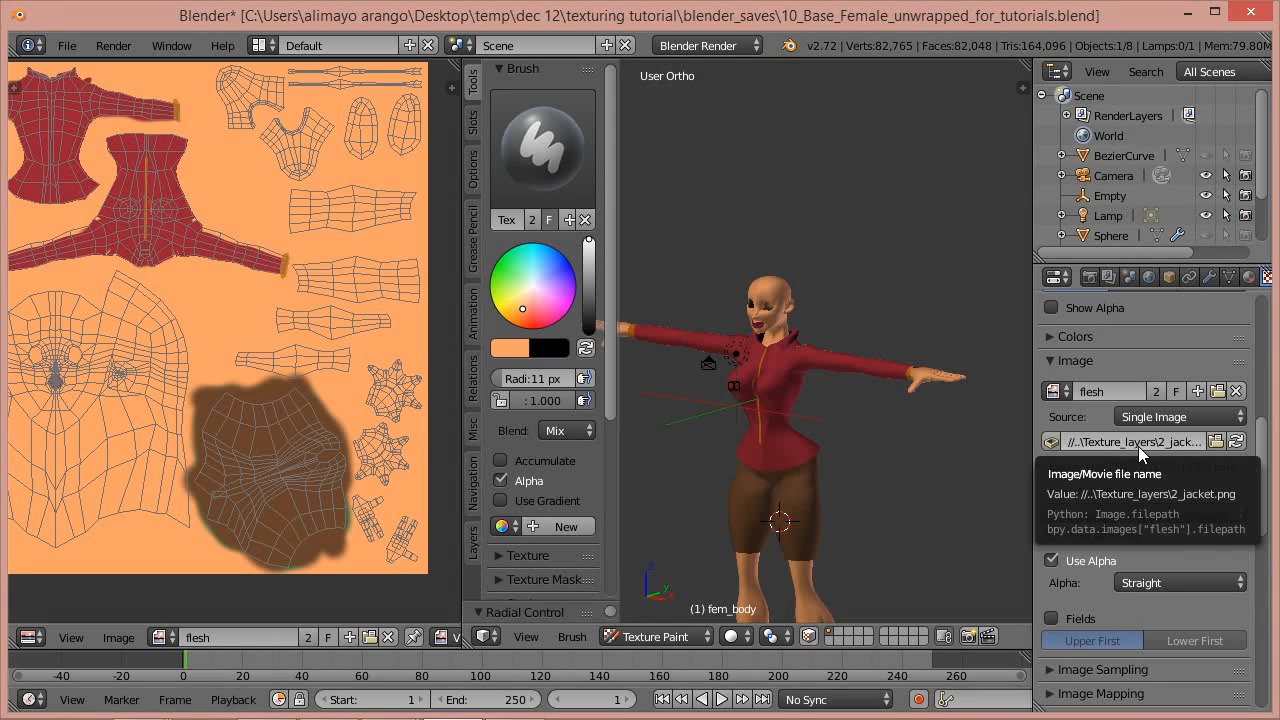
Review the texture slot's preview and inspect the full textured body from several angles
drag(1261, 506, 1257, 366)
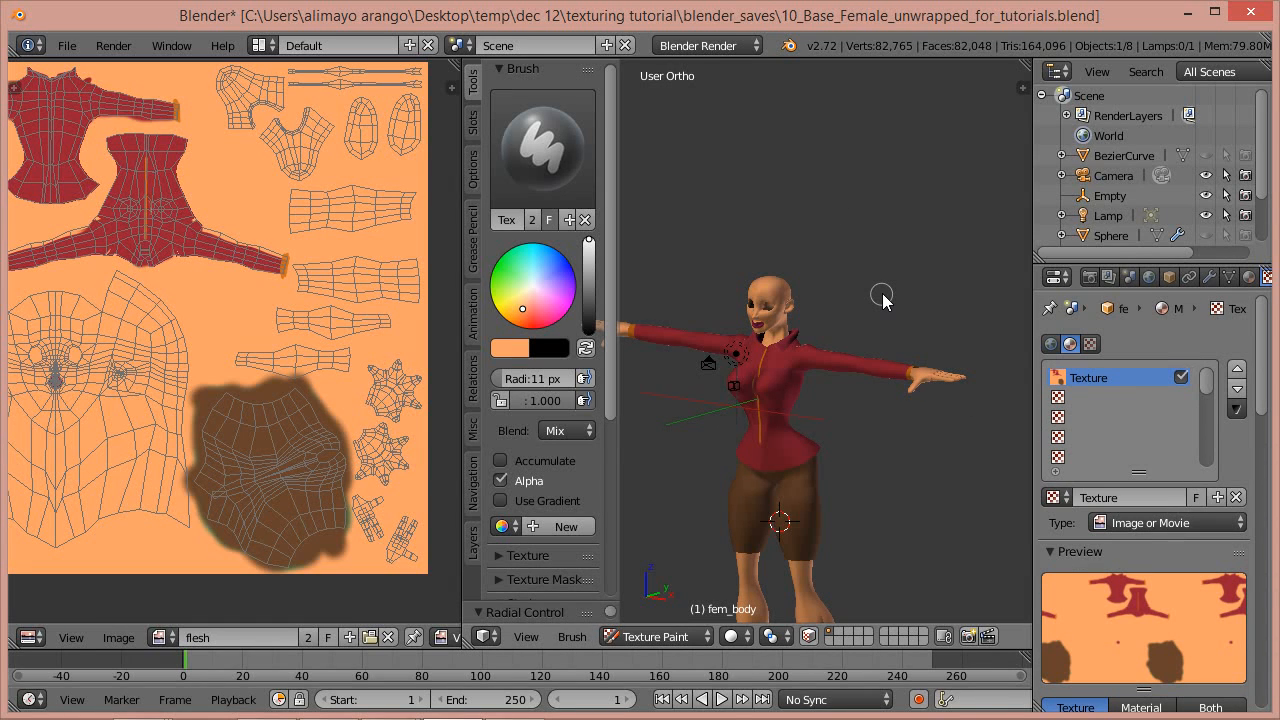
scroll(865, 255, down, 1)
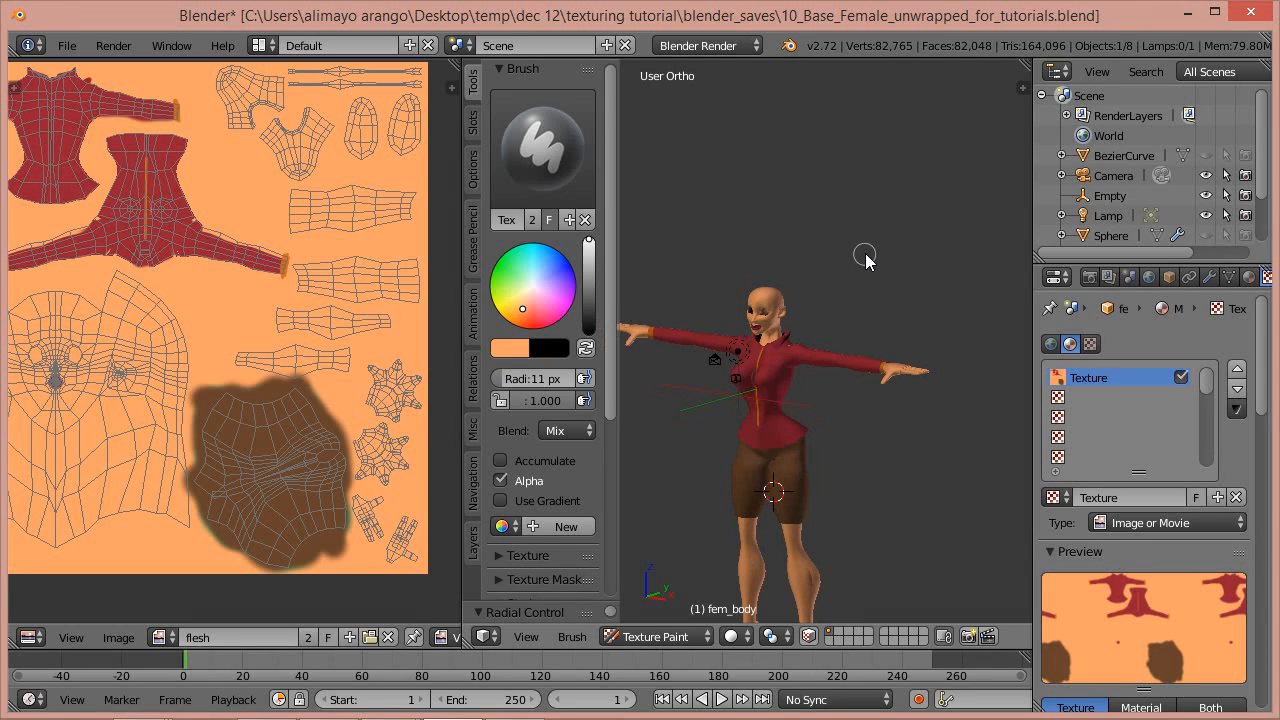
shift+middle_drag(849, 289, 900, 183)
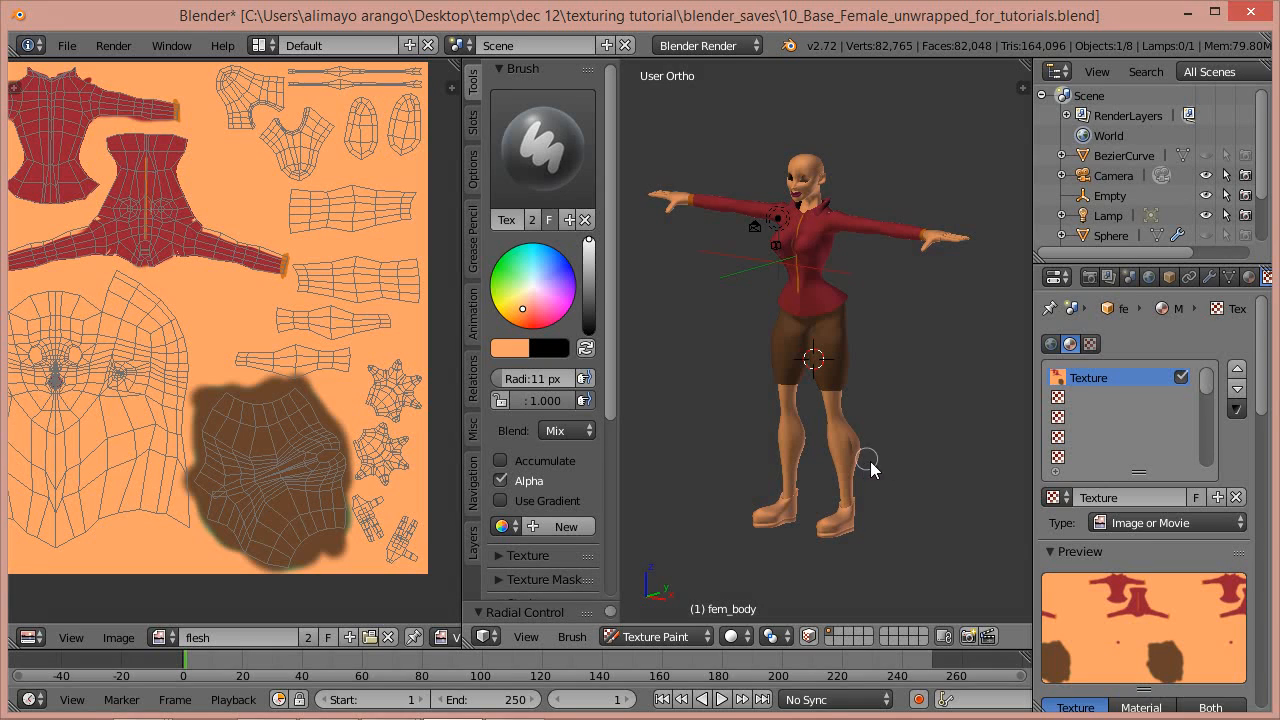
mouse_move(913, 440)
middle_down()
mouse_move(826, 400)
mouse_move(754, 420)
mouse_move(899, 420)
middle_up()
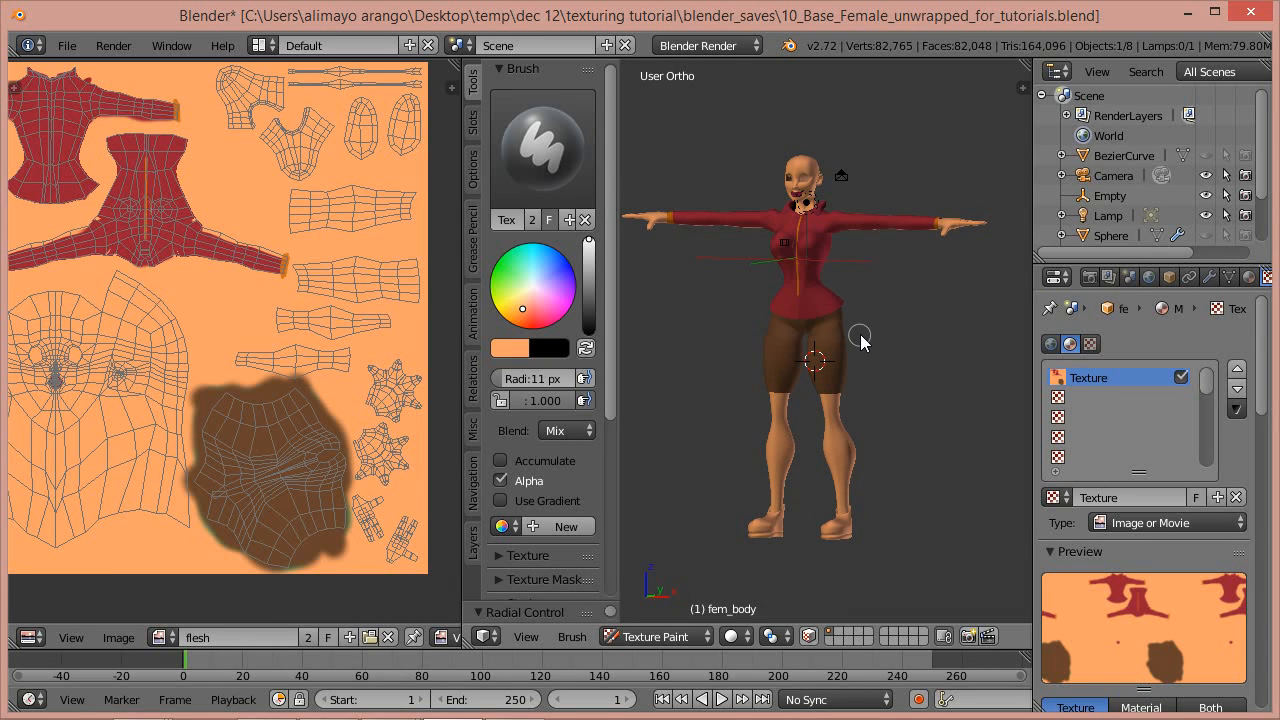
middle_drag(913, 362, 857, 371)
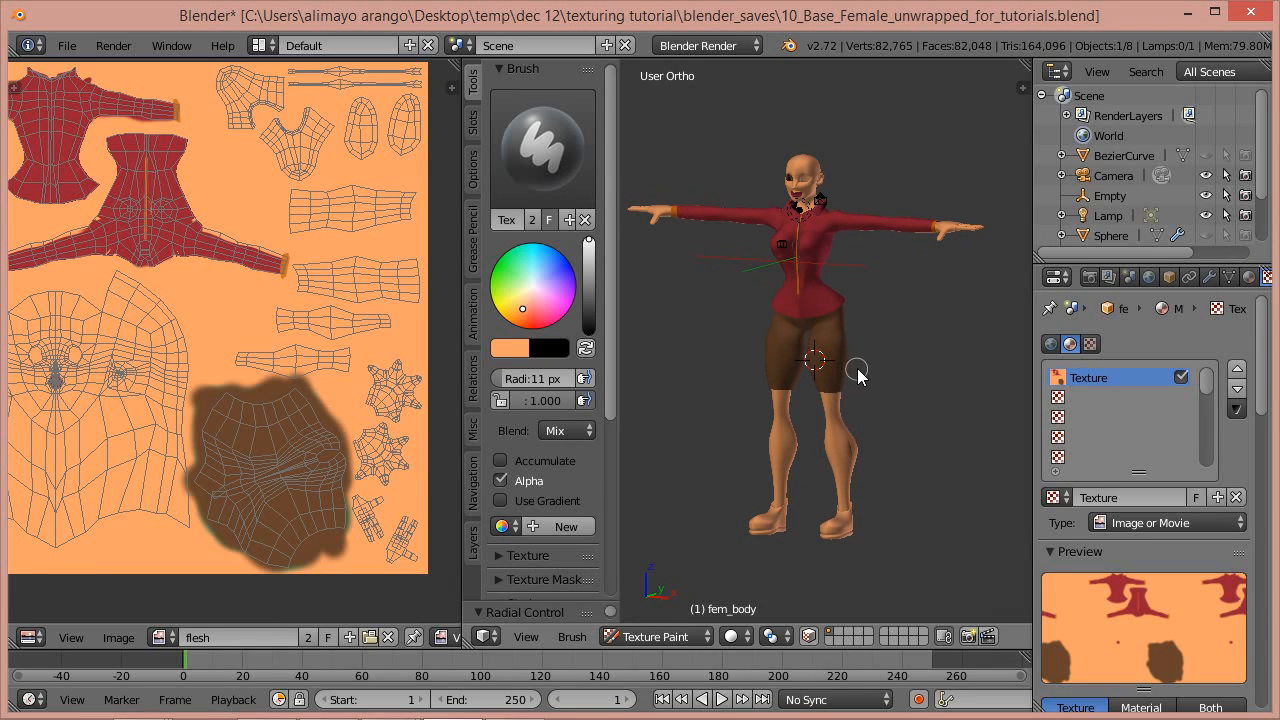